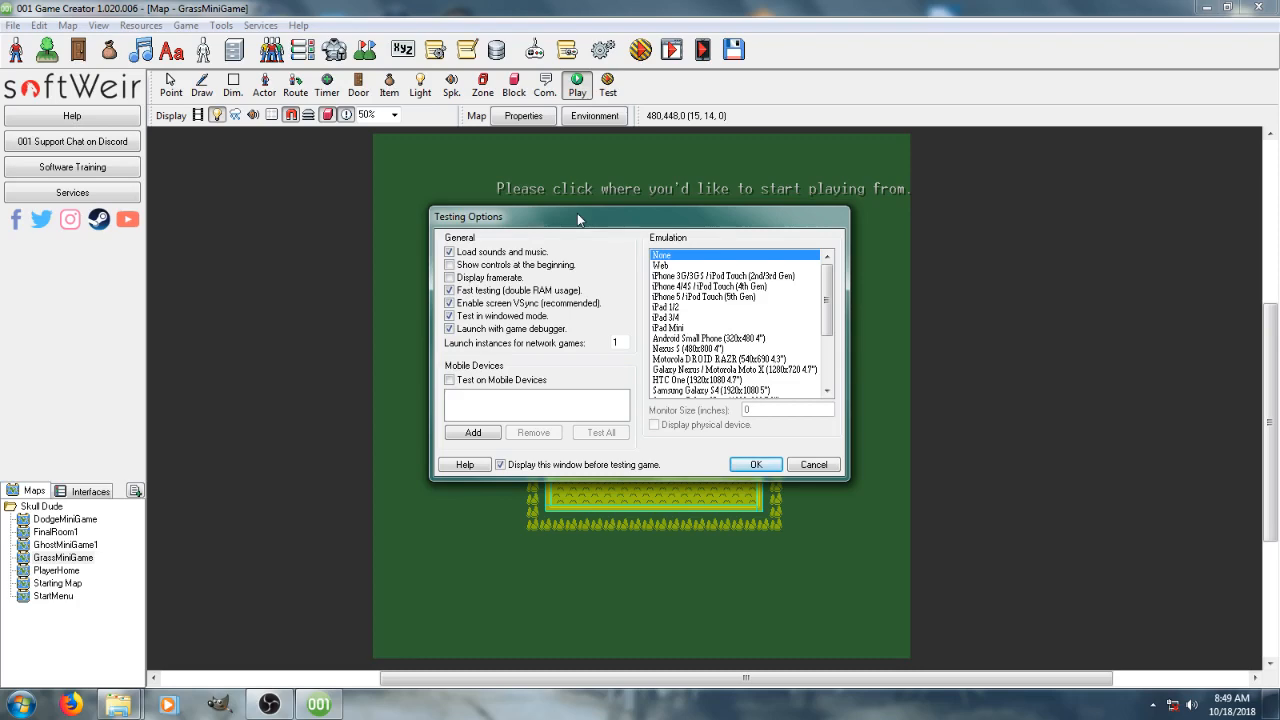
Test the GrassMiniGame map in windowed mode, mow the grass with the player until the mini game completes, and end the test
key(Return)
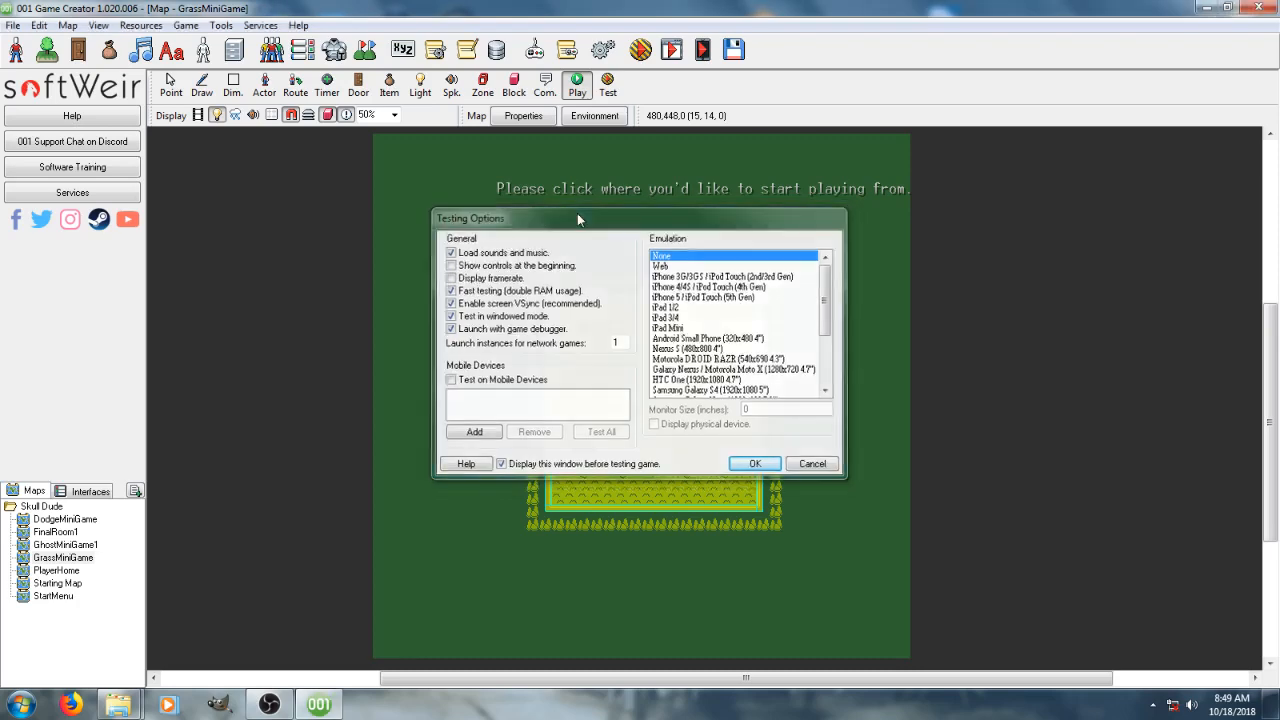
click(577, 220)
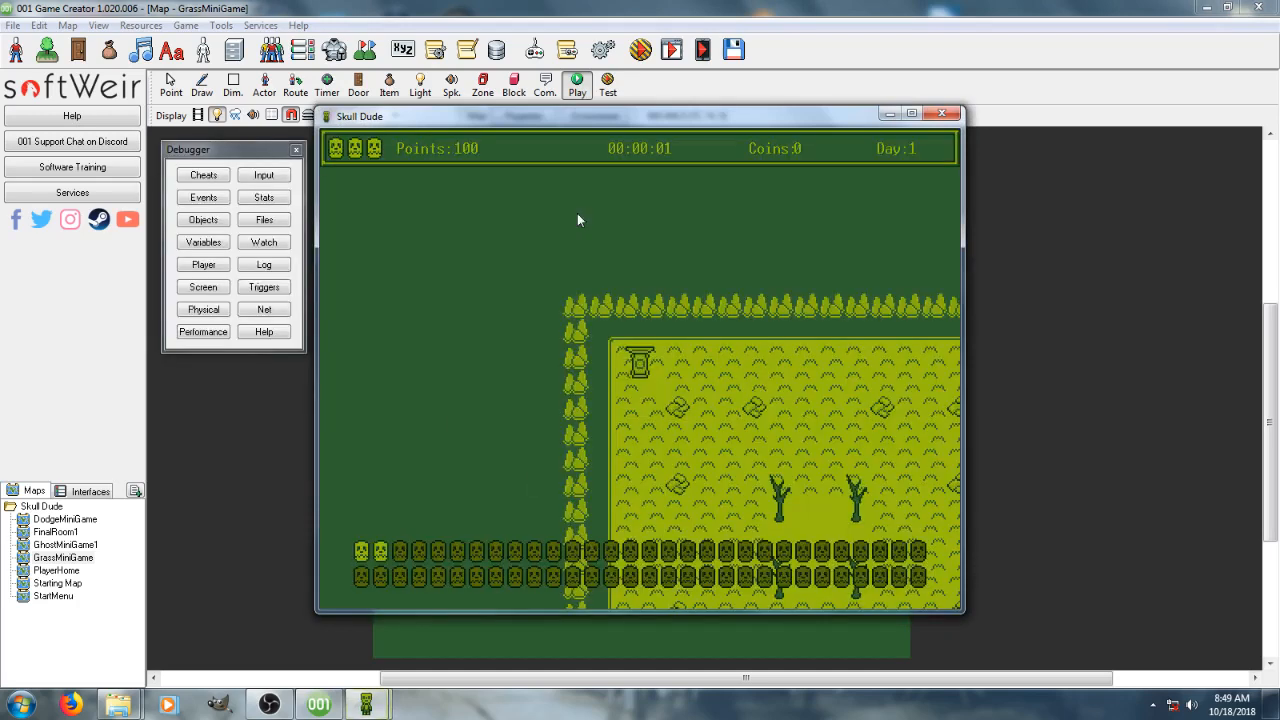
key(Left)
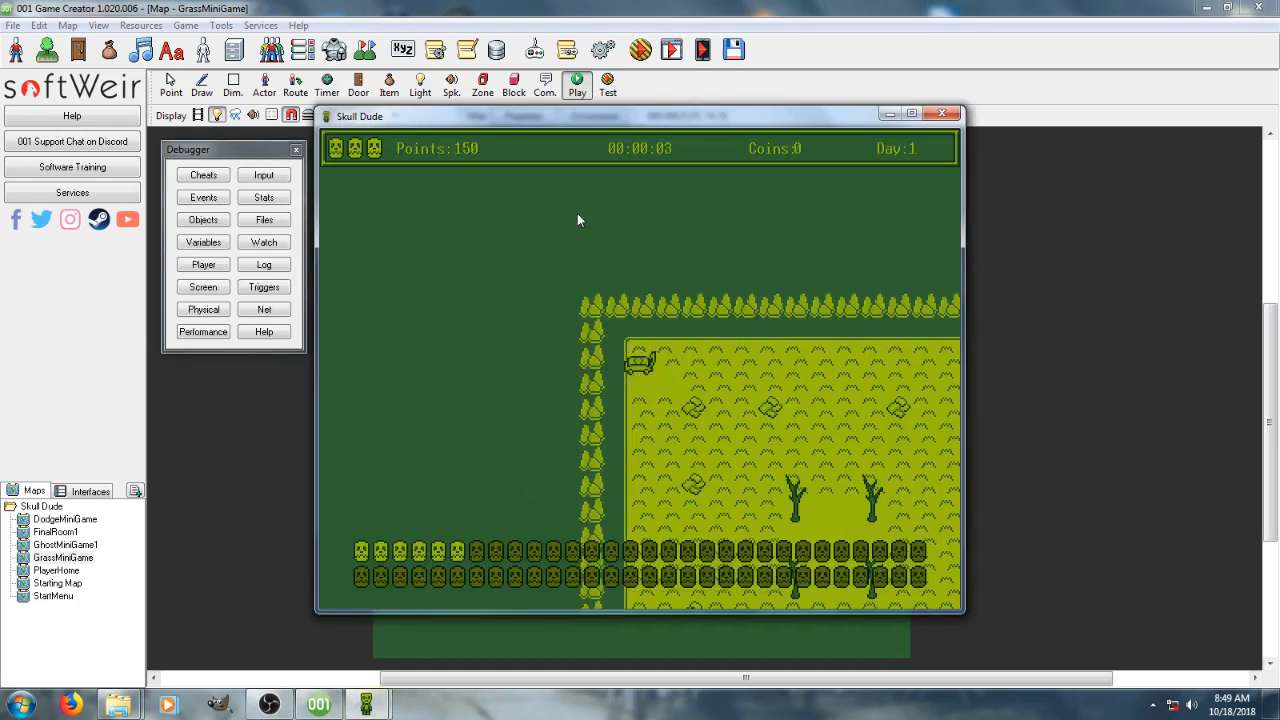
key(Down)
key(Down)
key(Down)
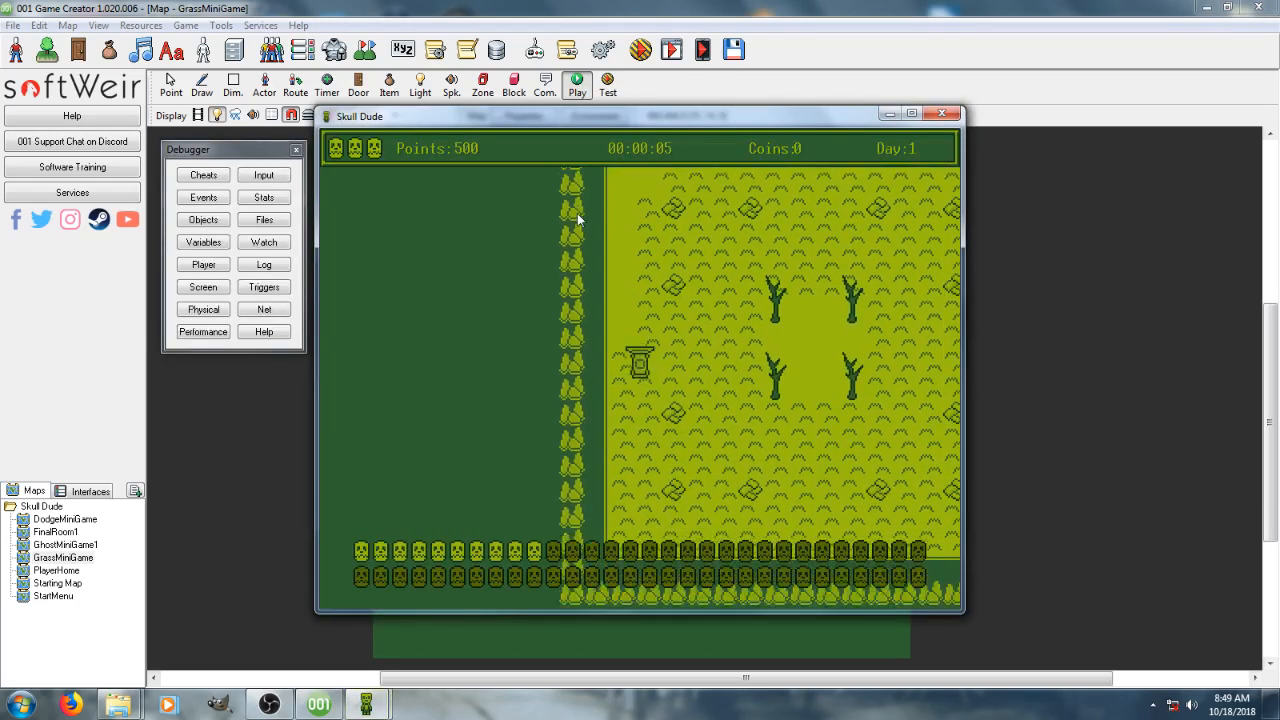
key(Right)
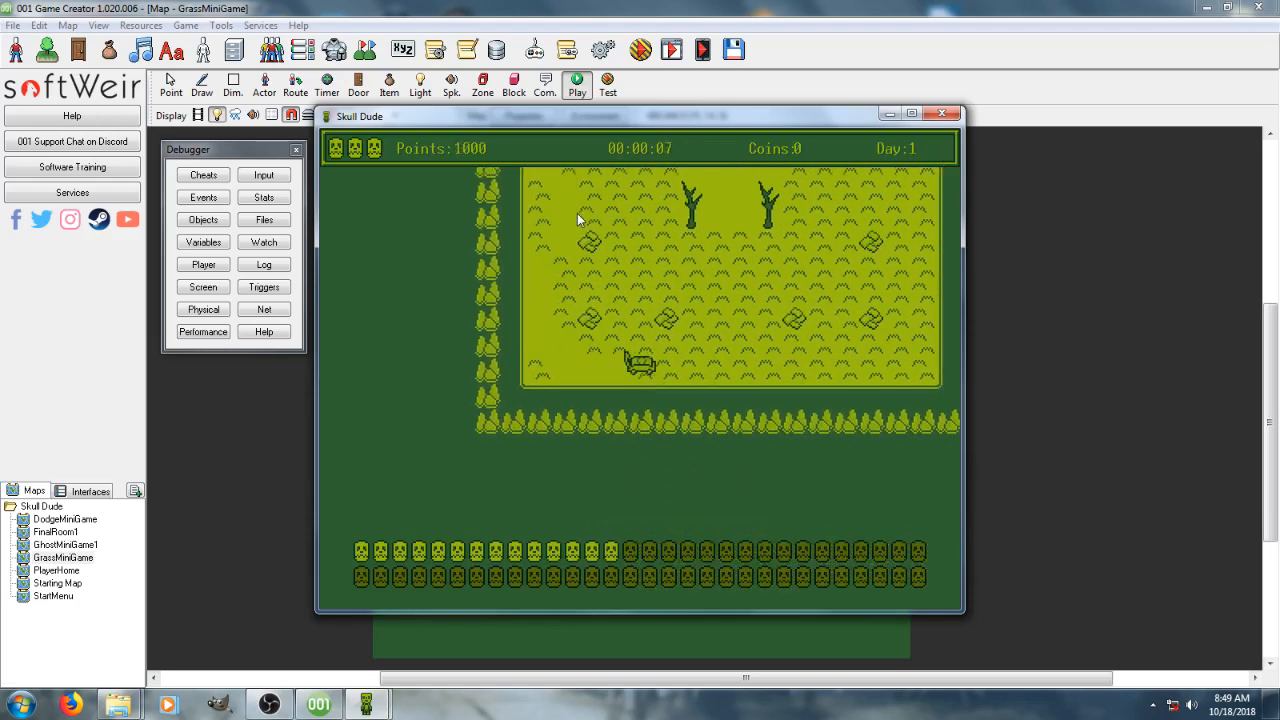
key(Up)
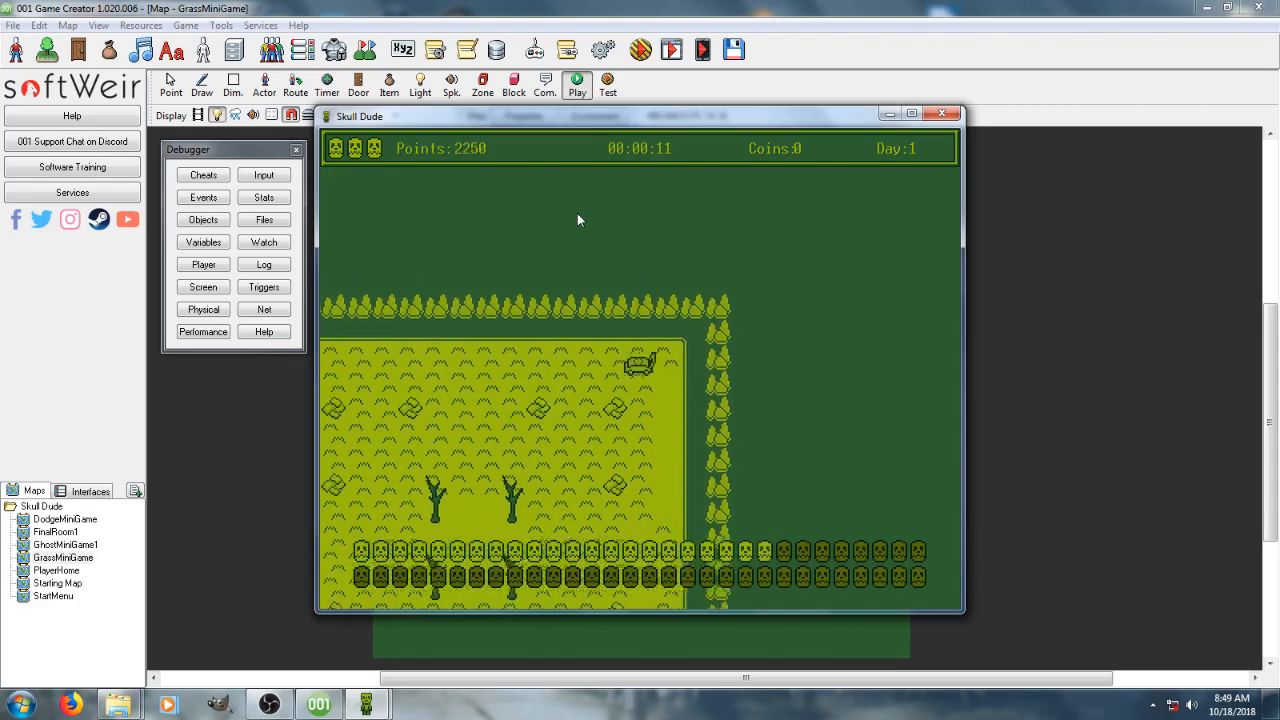
key(Left)
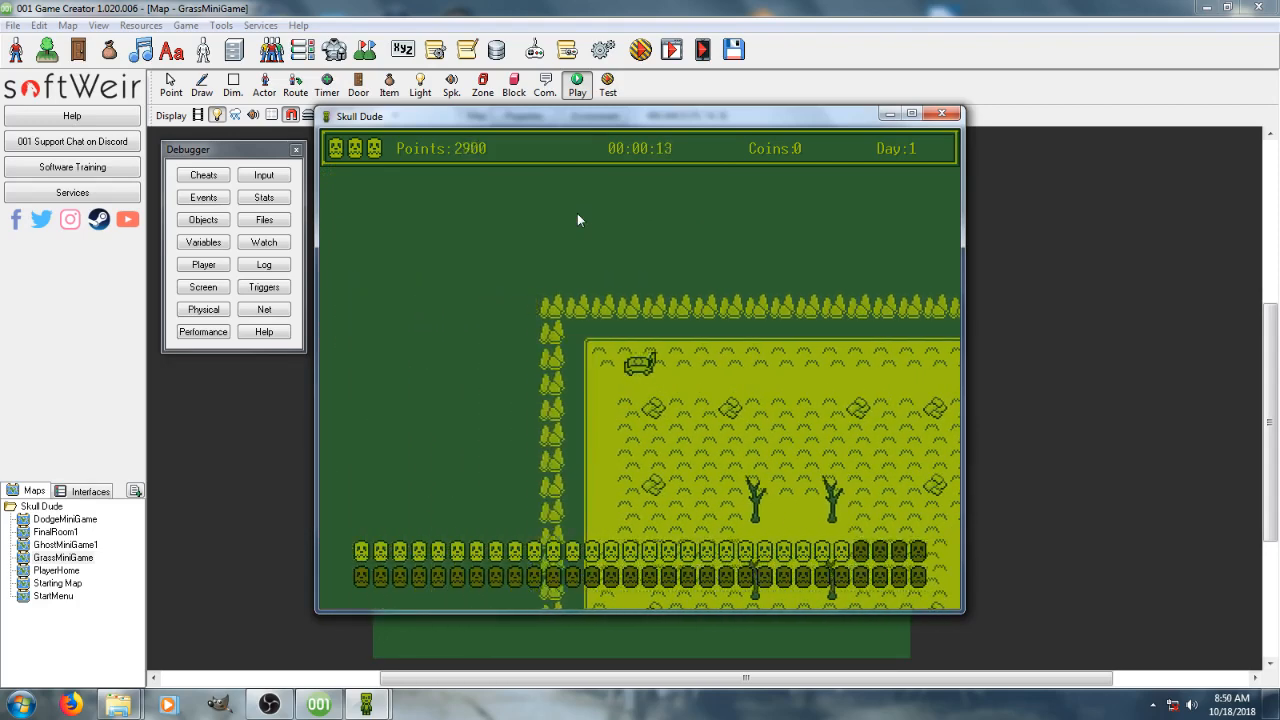
key(Up)
key(Right)
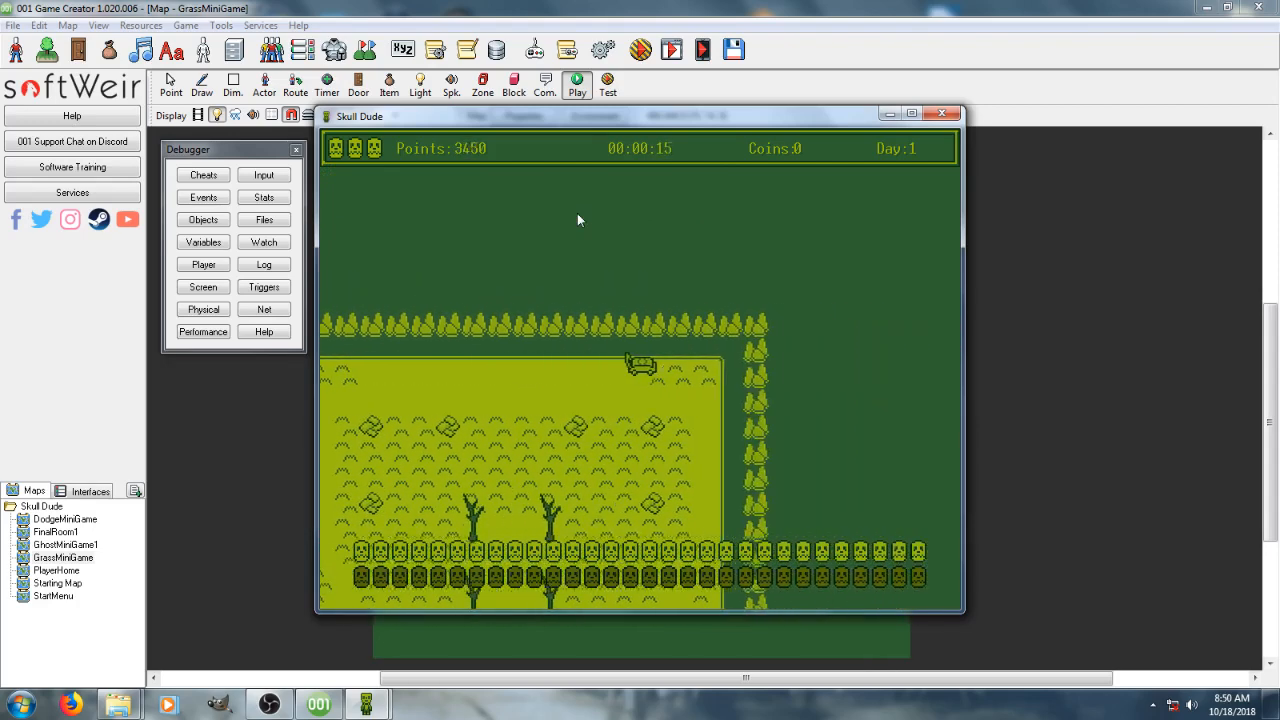
key(Down)
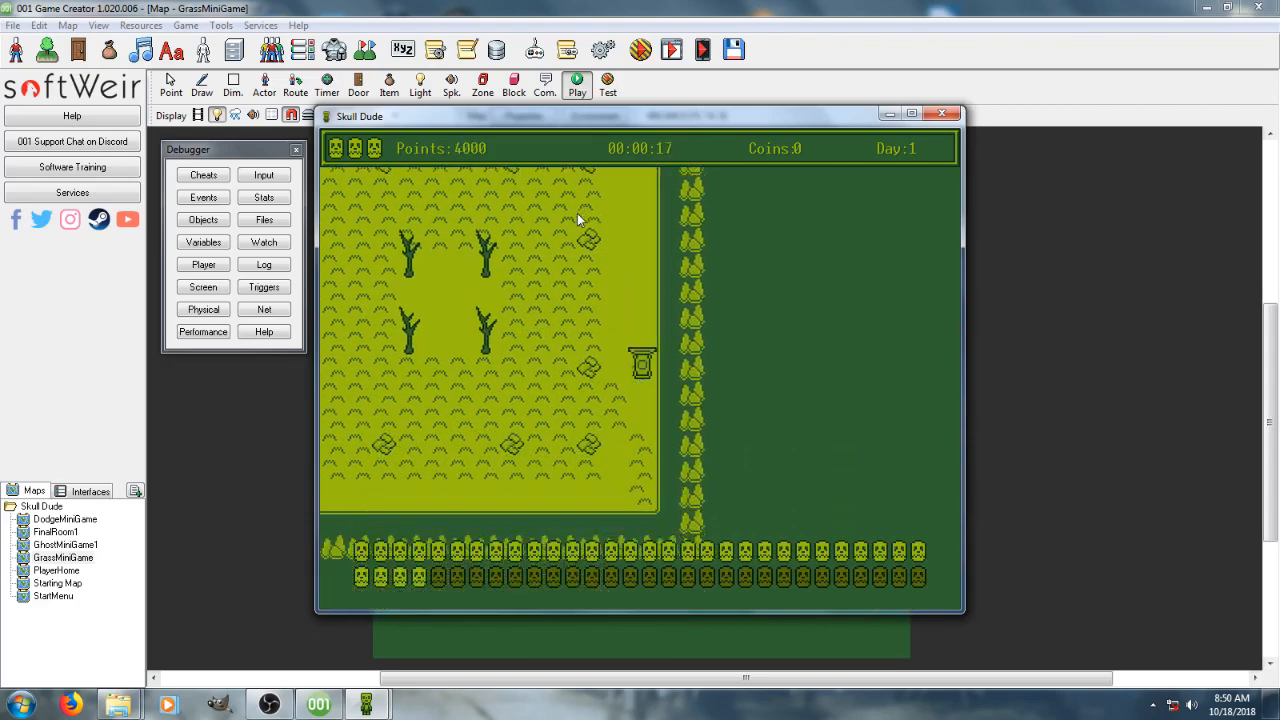
key(Left)
key(Up)
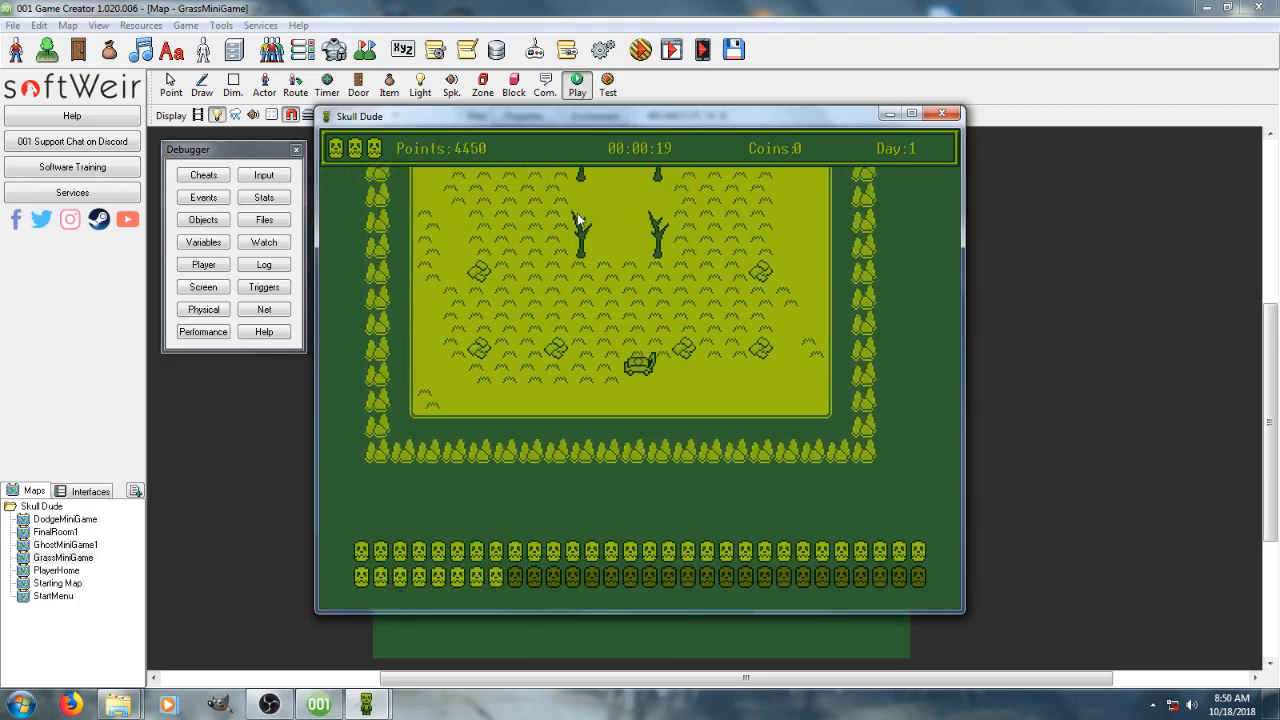
key(Up)
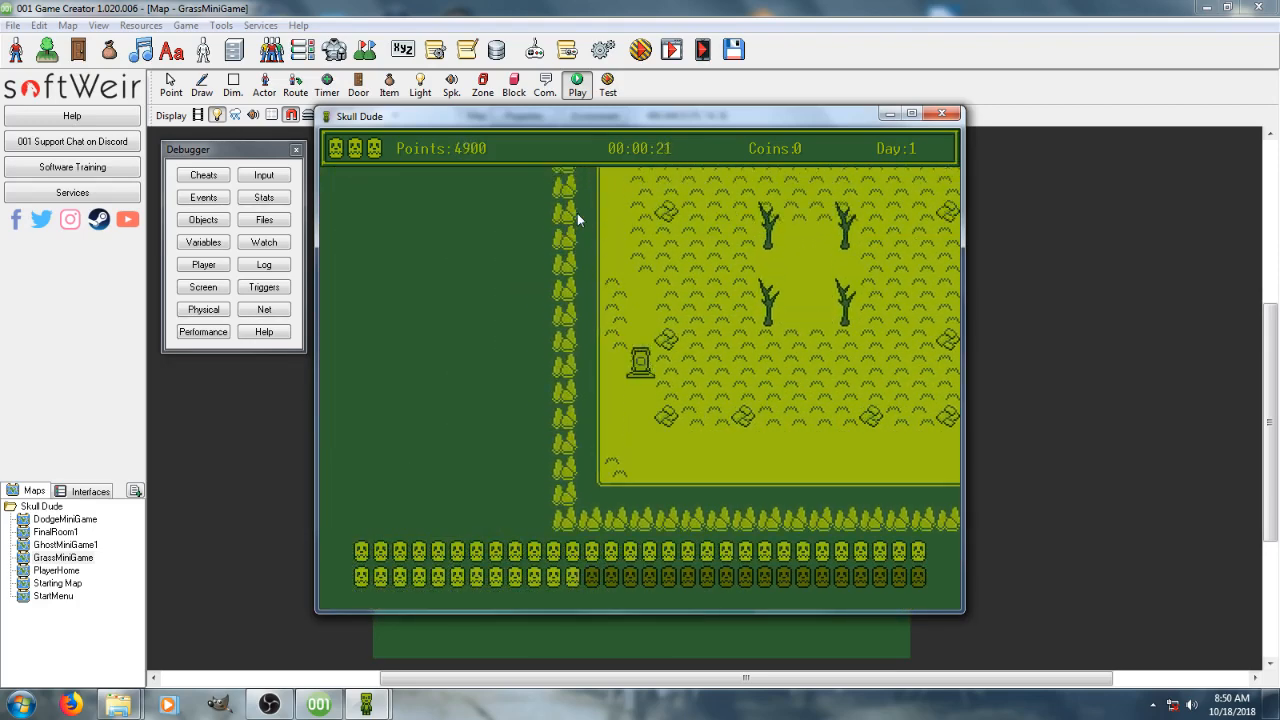
key(Right)
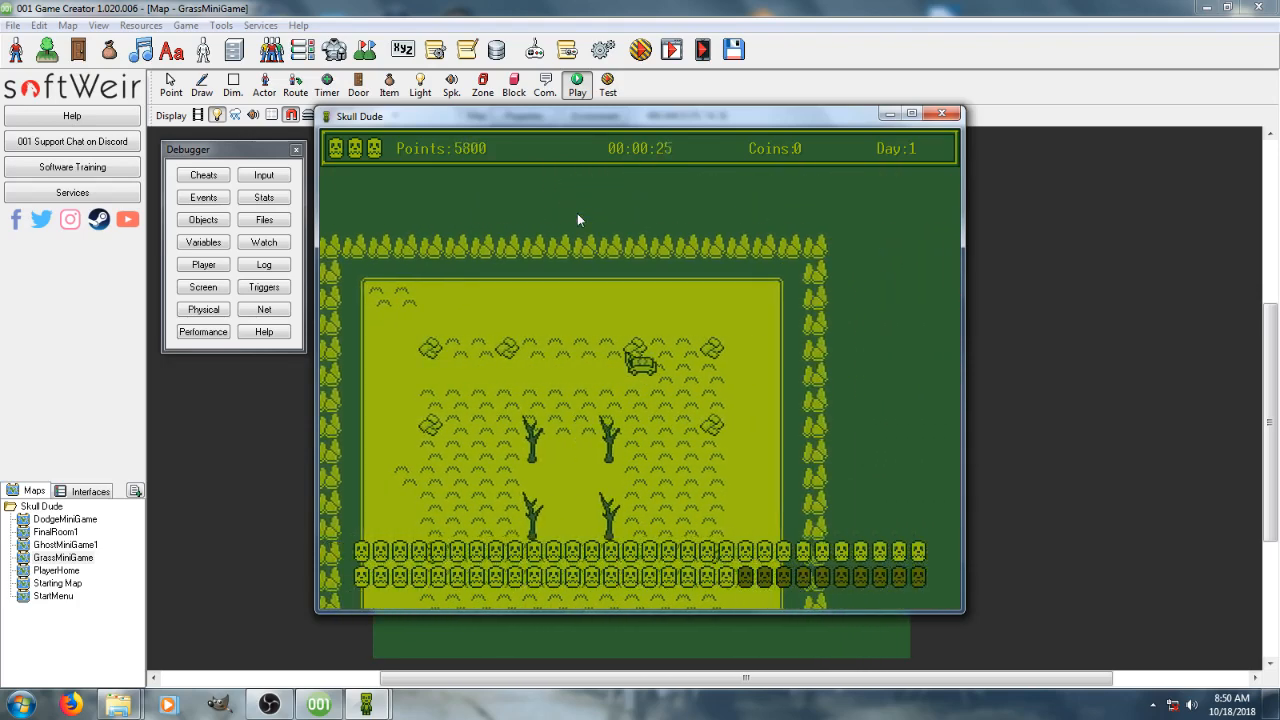
key(Down)
key(Right)
key(Down)
key(Left)
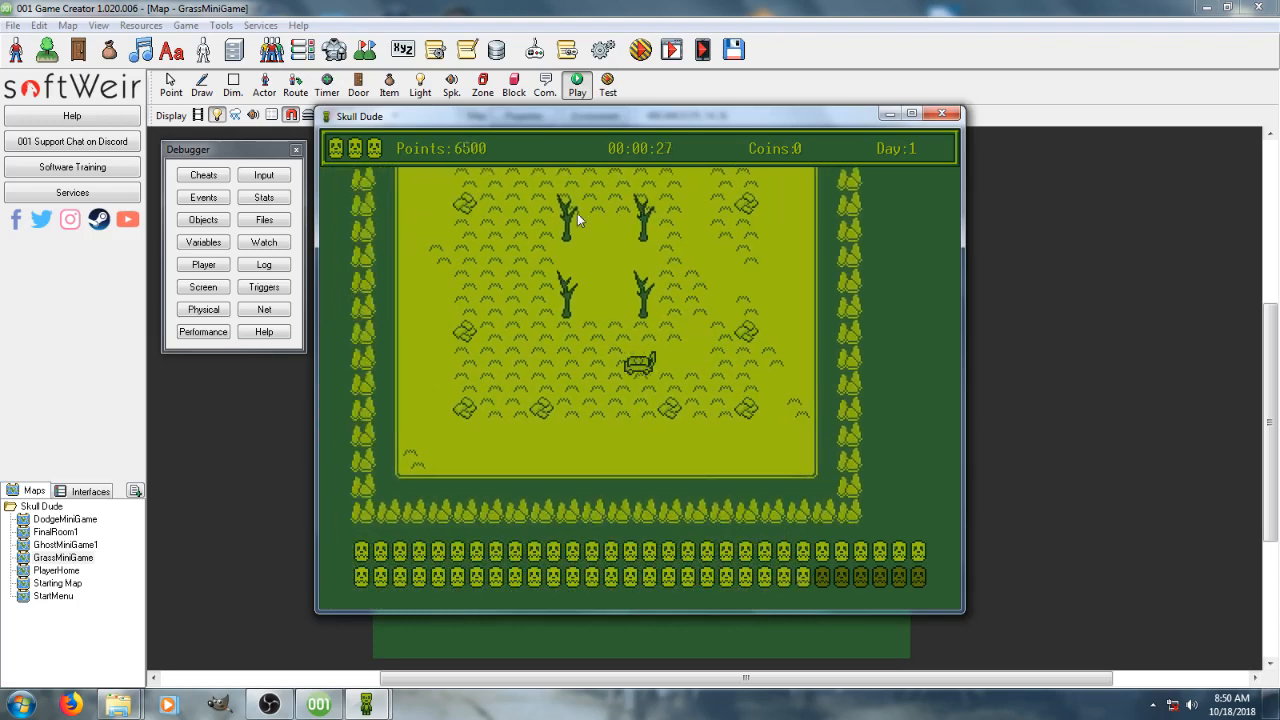
key(Right)
key(Up)
key(Left)
key(Up)
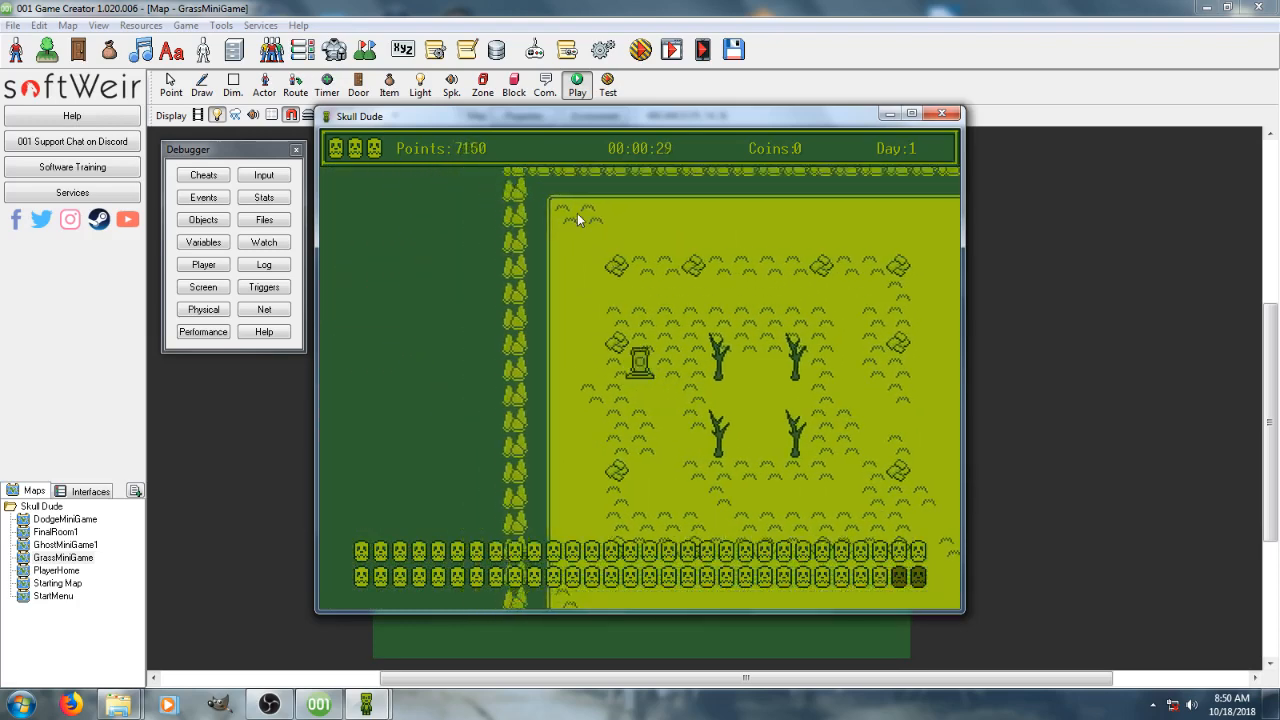
key(Right)
key(Down)
key(Up)
key(Left)
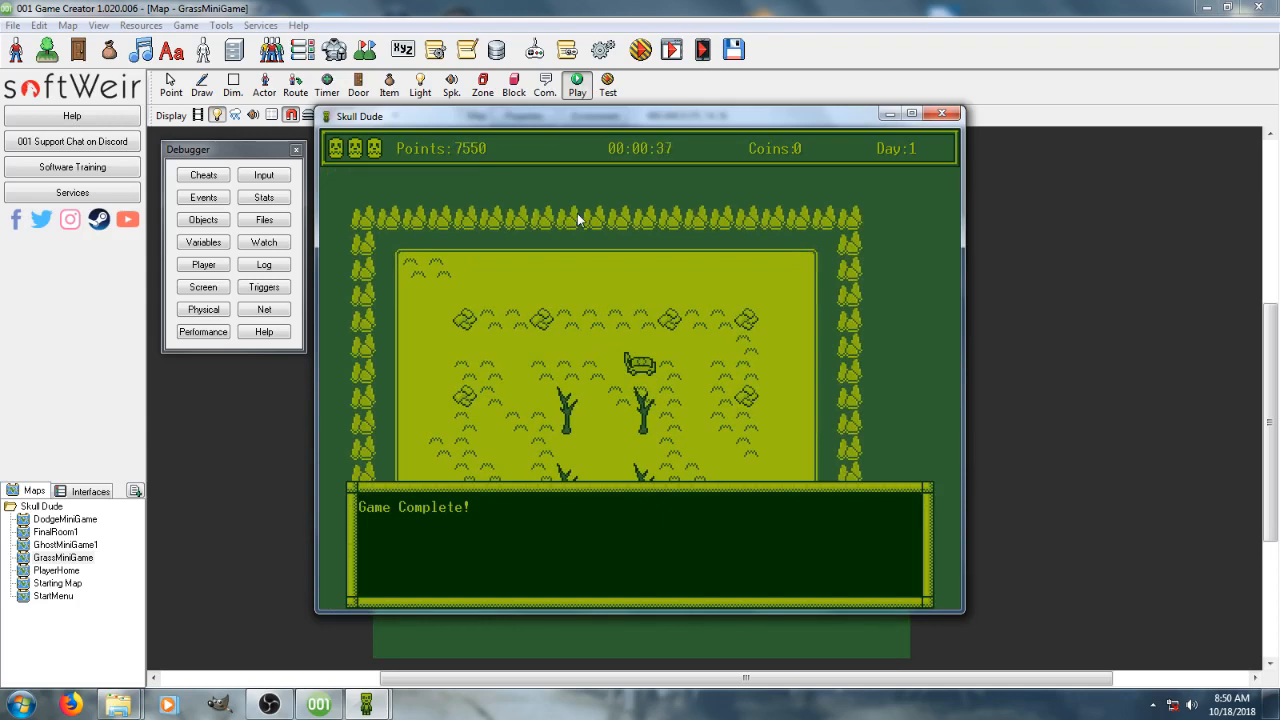
click(944, 115)
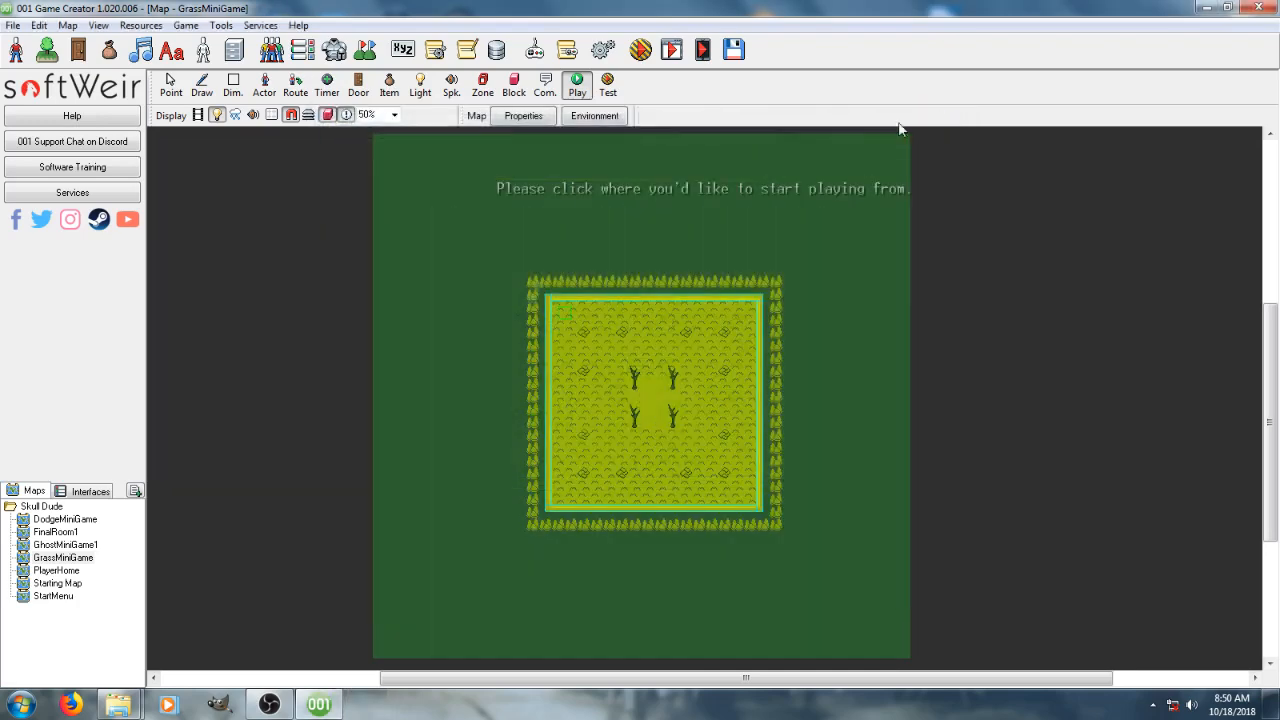
Open the every-tick script of timer 0 at the grass field's upper-left corner and review its floor-tile Comparison Branch
click(171, 85)
scroll(606, 327, up, 3)
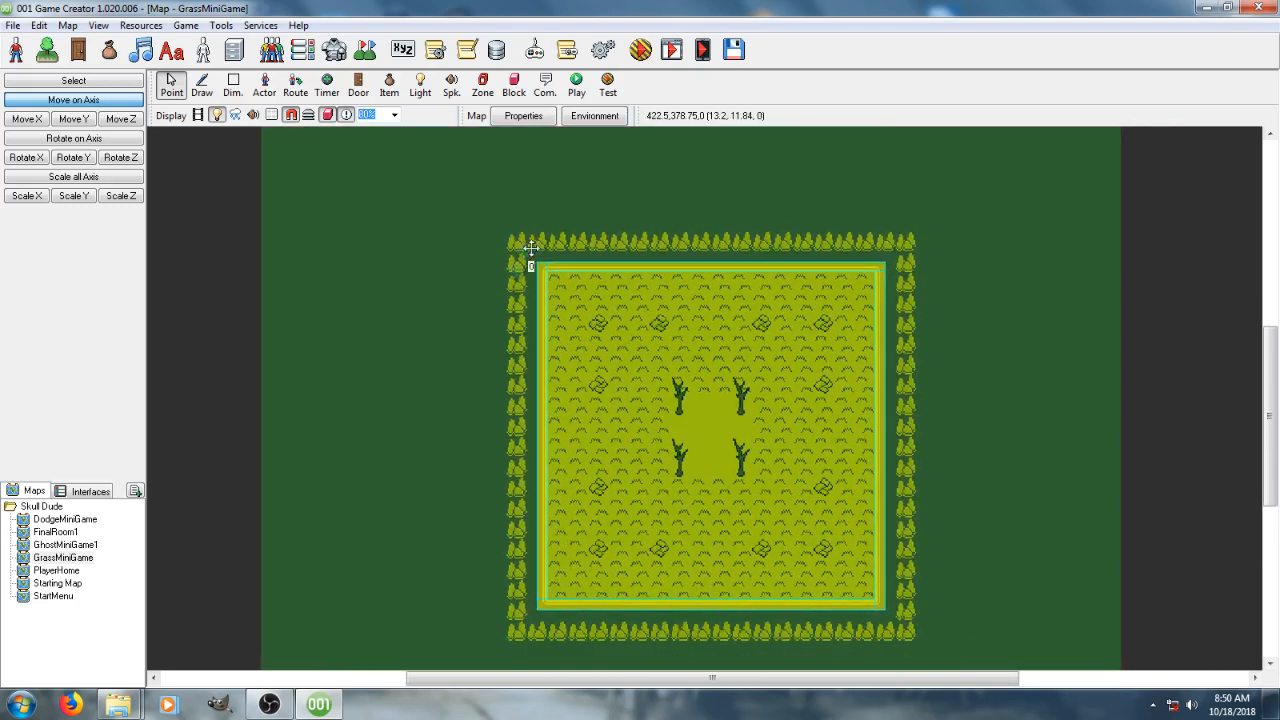
double_click(531, 250)
double_click(709, 271)
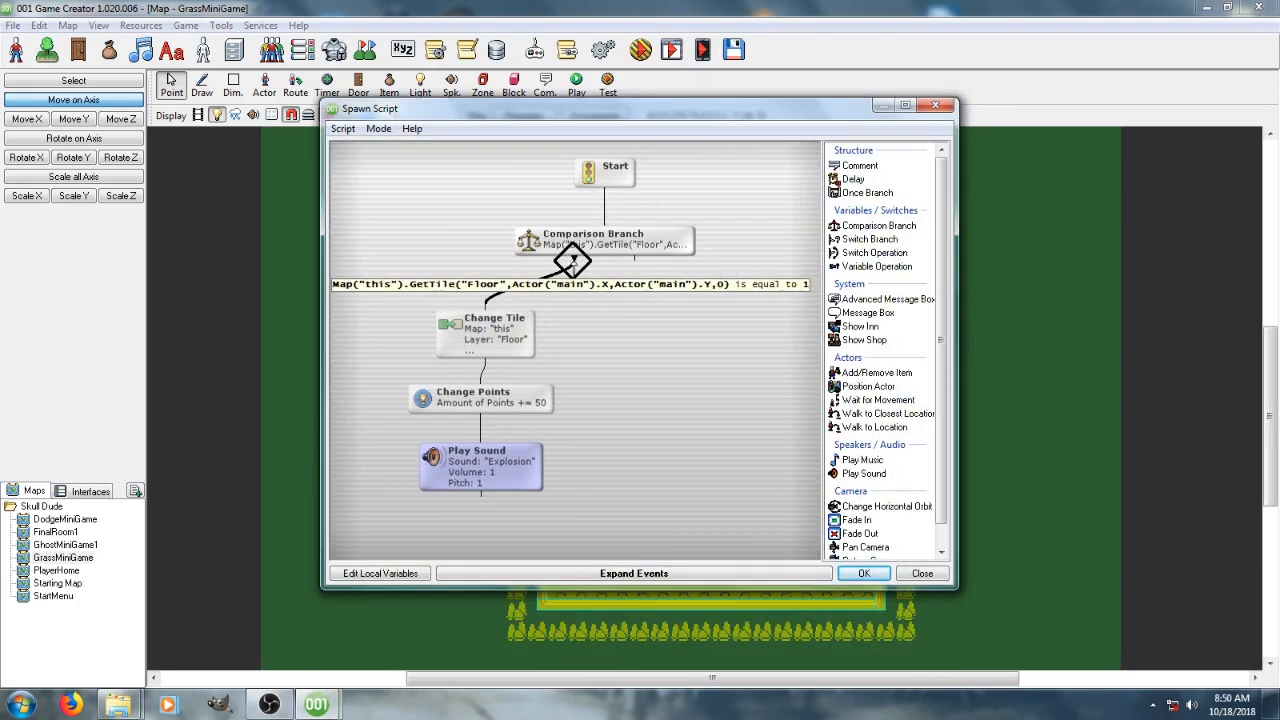
double_click(600, 244)
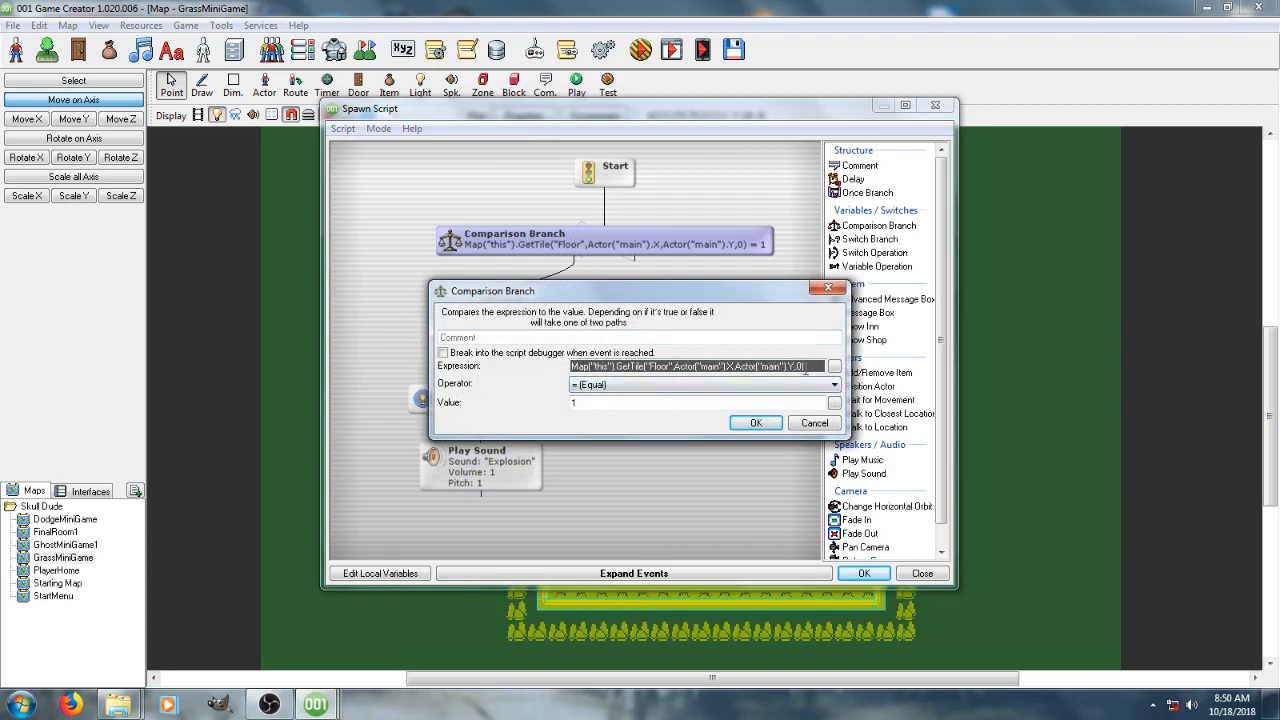
click(756, 422)
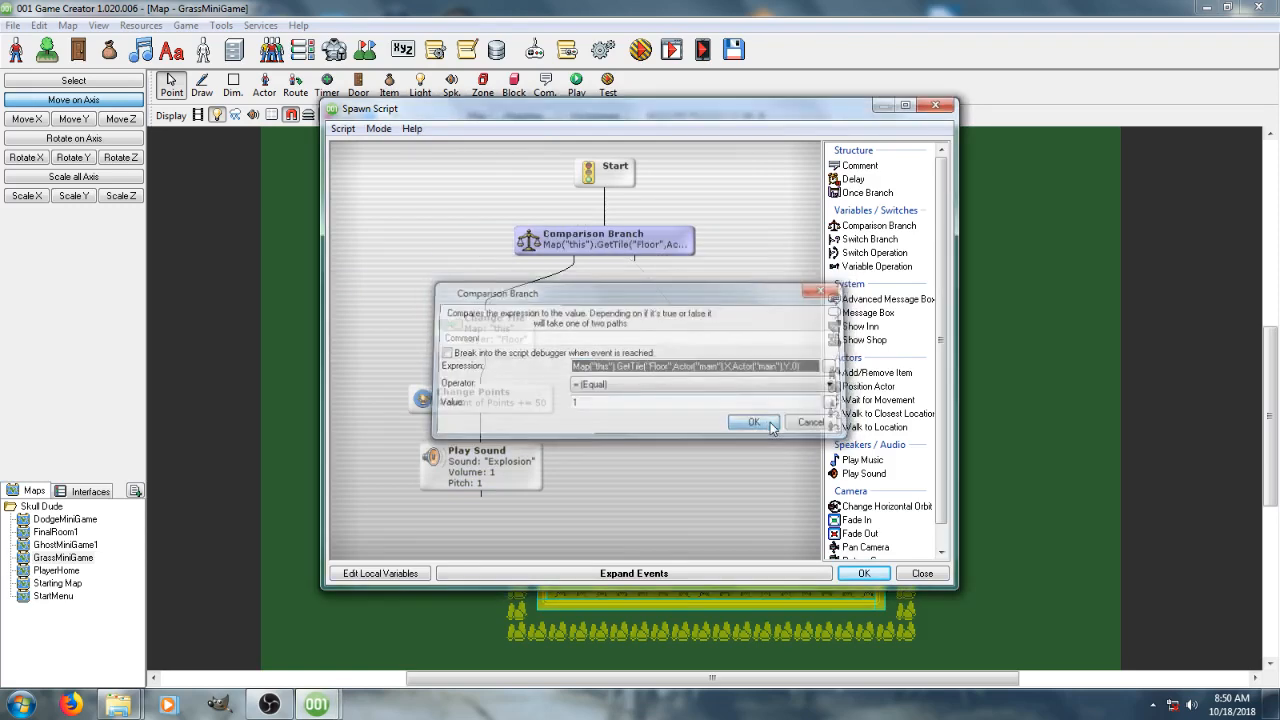
mouse_move(707, 113)
mouse_down()
mouse_move(667, 19)
mouse_move(701, 120)
mouse_up()
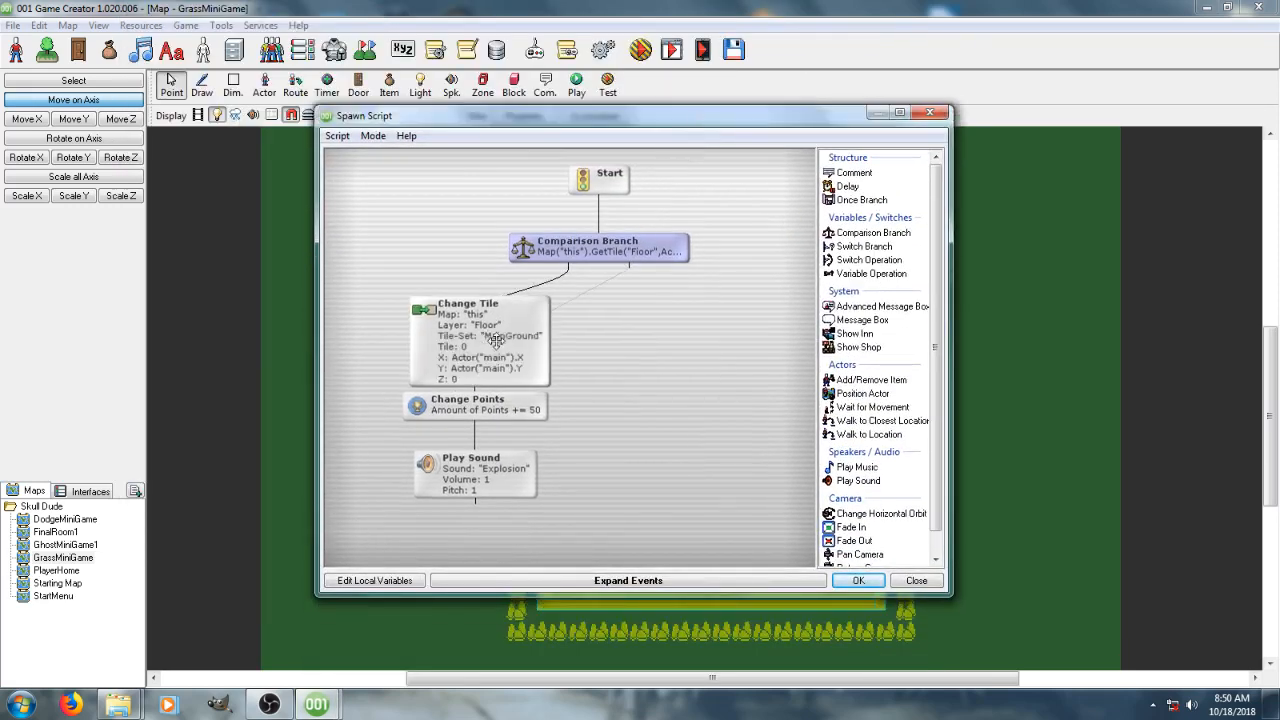
Review the tile picked in the Change Tile event of timer 0's script, then accept the script and the timer settings
double_click(496, 340)
click(660, 432)
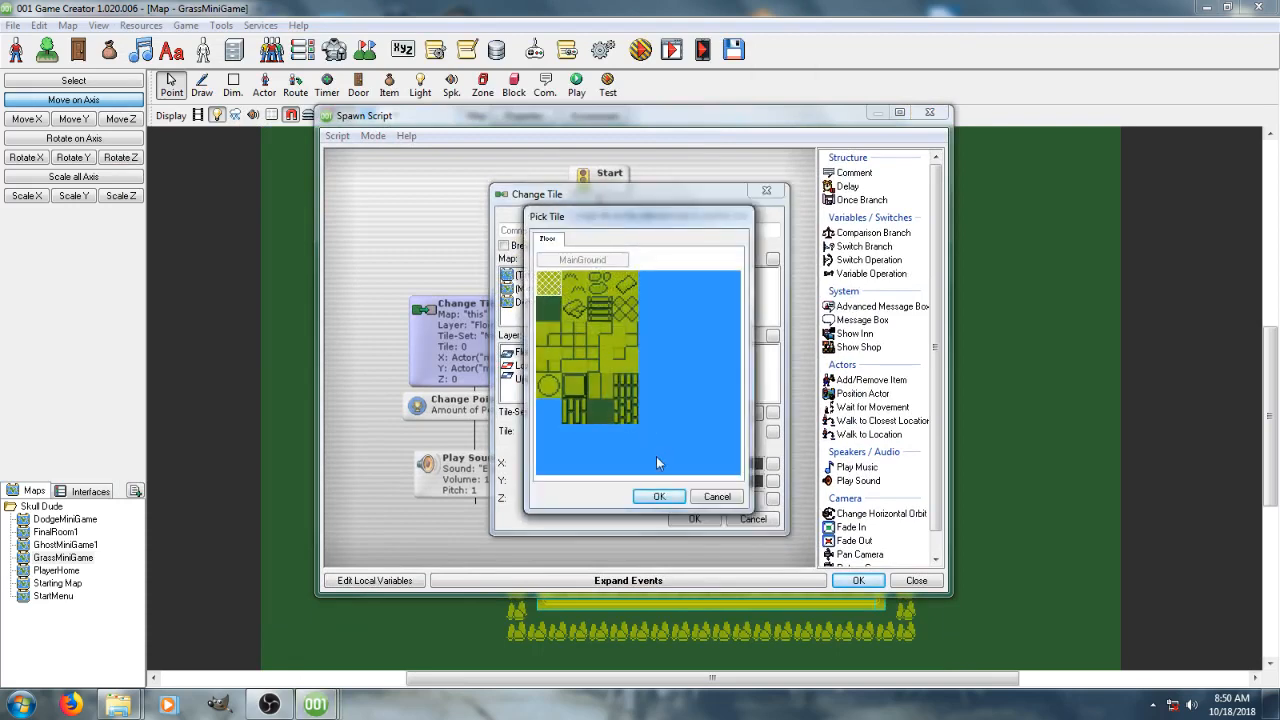
click(659, 496)
click(694, 518)
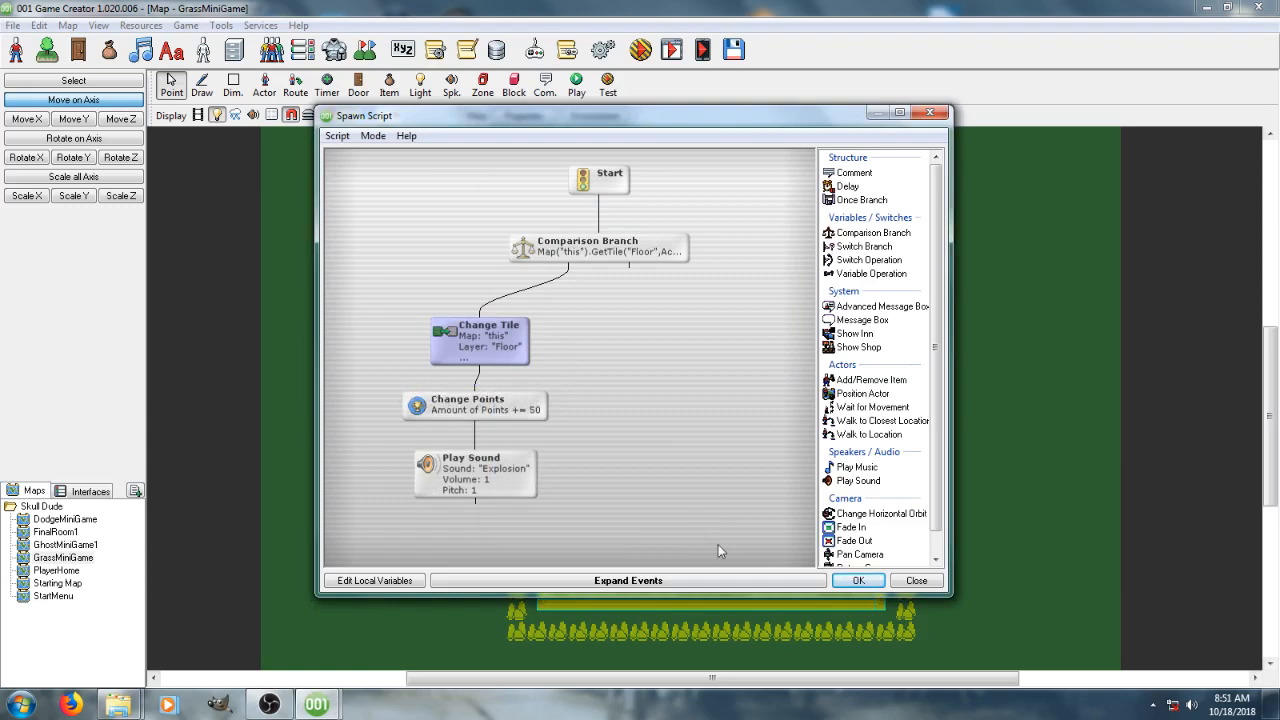
click(858, 581)
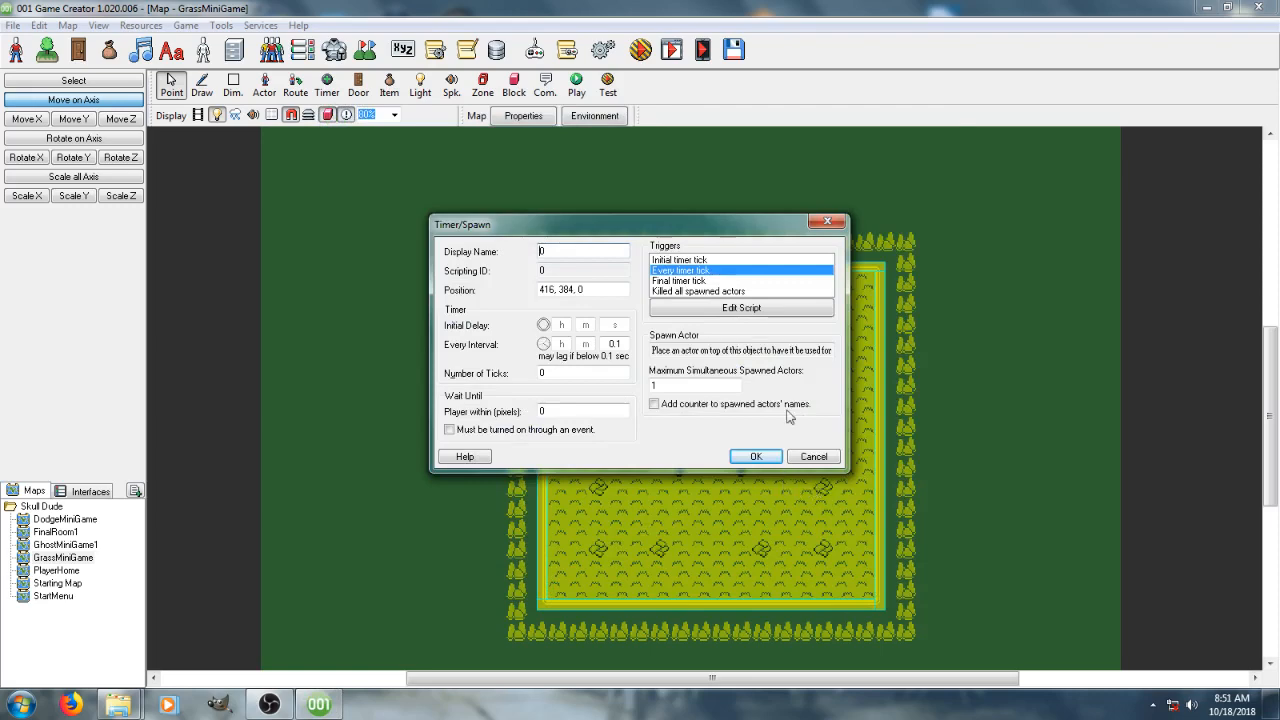
click(756, 456)
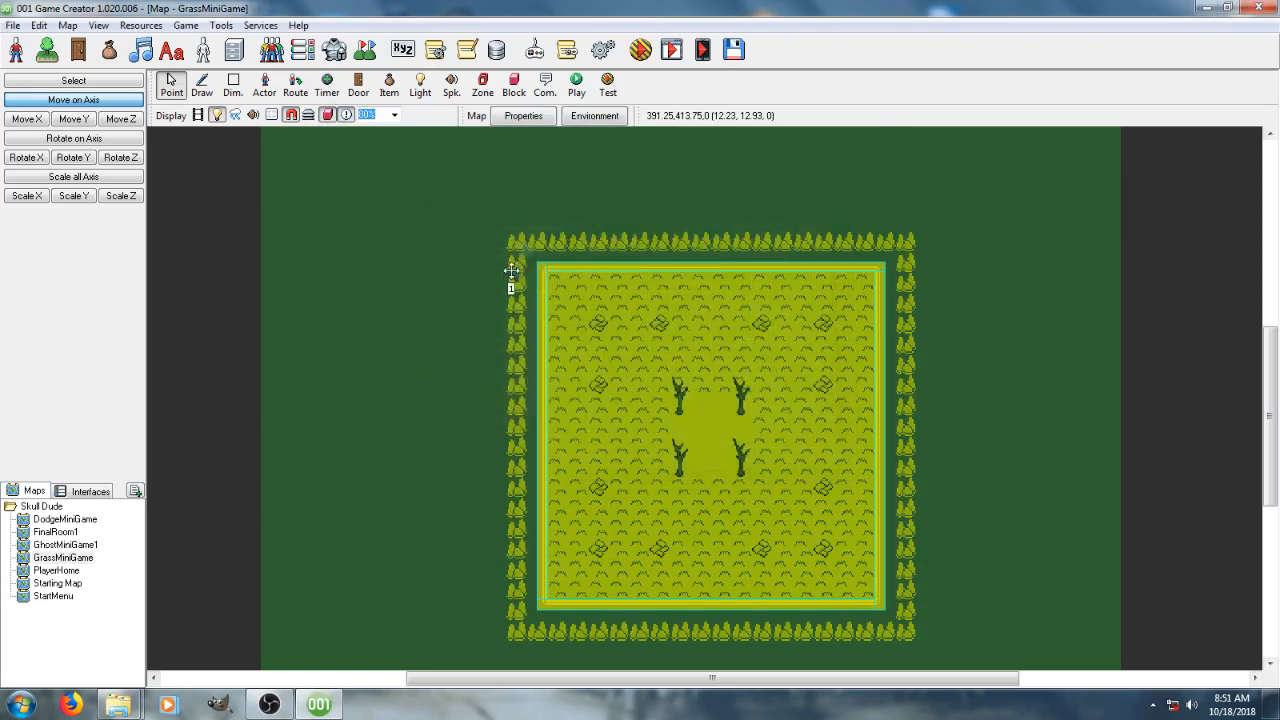
Open the every-tick script of timer 1 and move its Variable Operation event slightly up beside the Start/Stop Timer/Spawn event
double_click(511, 270)
double_click(707, 275)
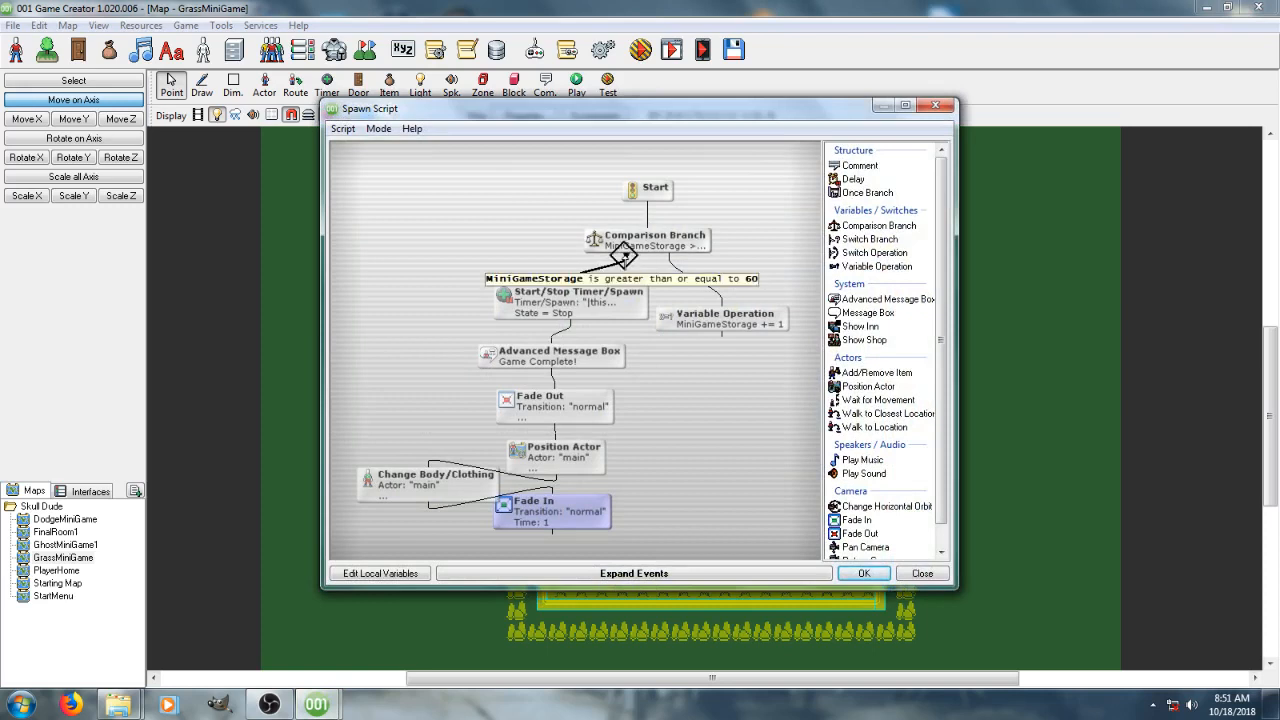
drag(710, 321, 713, 306)
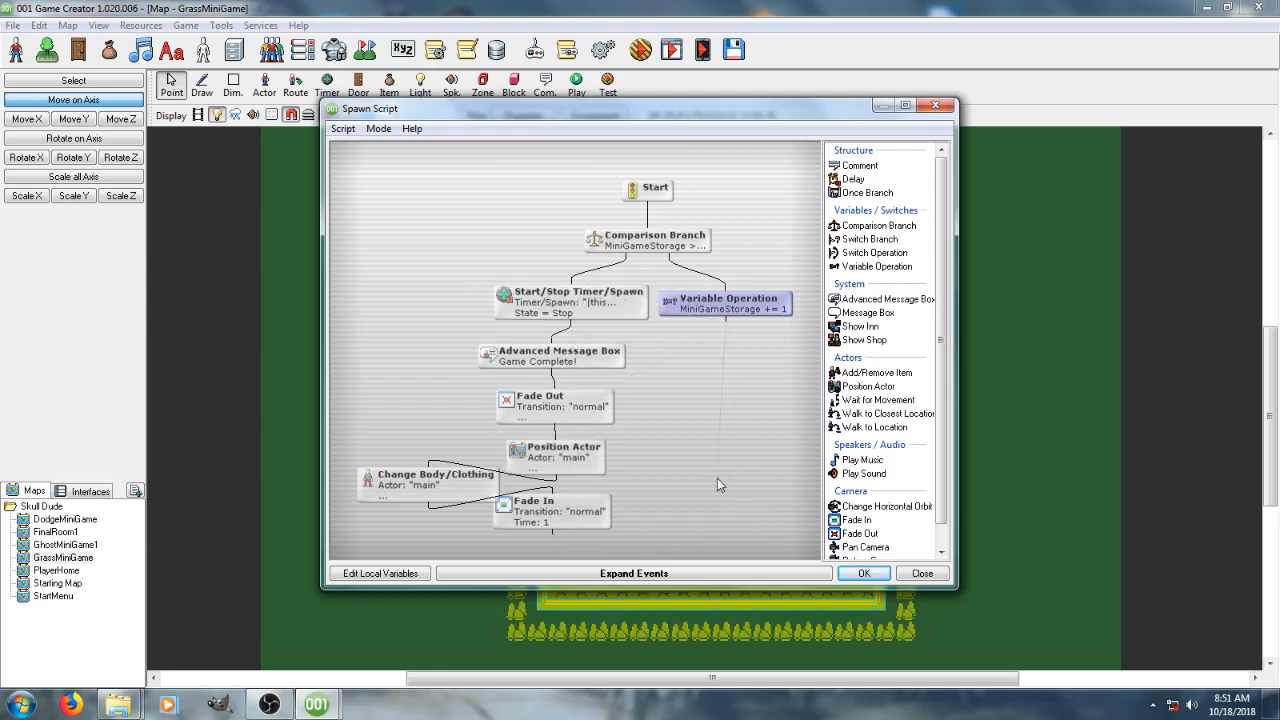
Review the Change Body/Clothing event in timer 1's script and accept the script and the timer settings
drag(717, 478, 689, 395)
drag(436, 410, 511, 410)
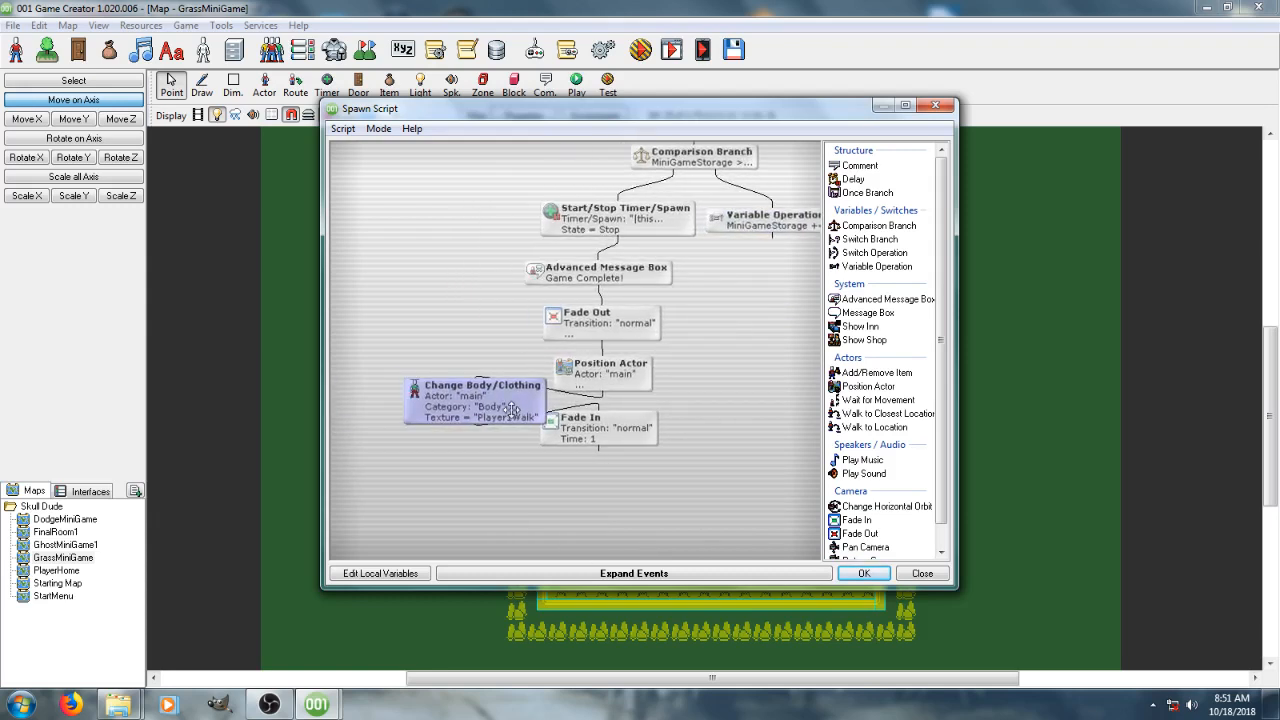
double_click(511, 410)
click(695, 476)
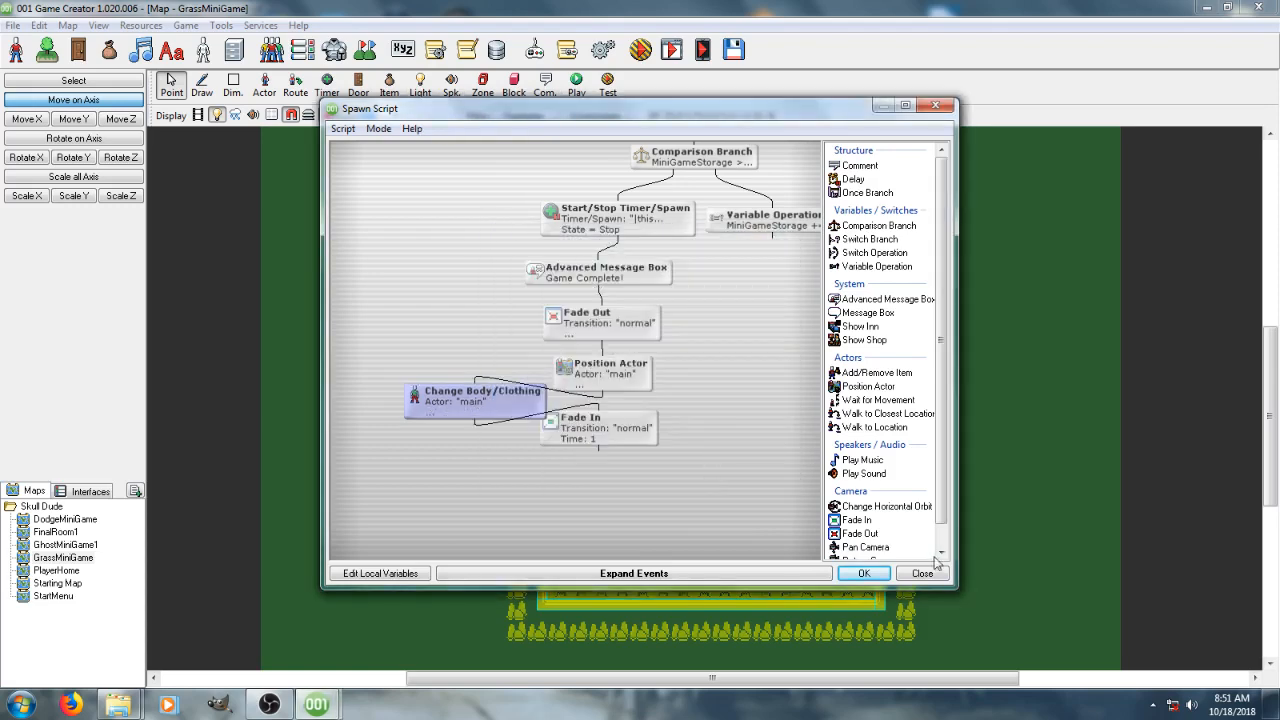
click(866, 574)
click(769, 465)
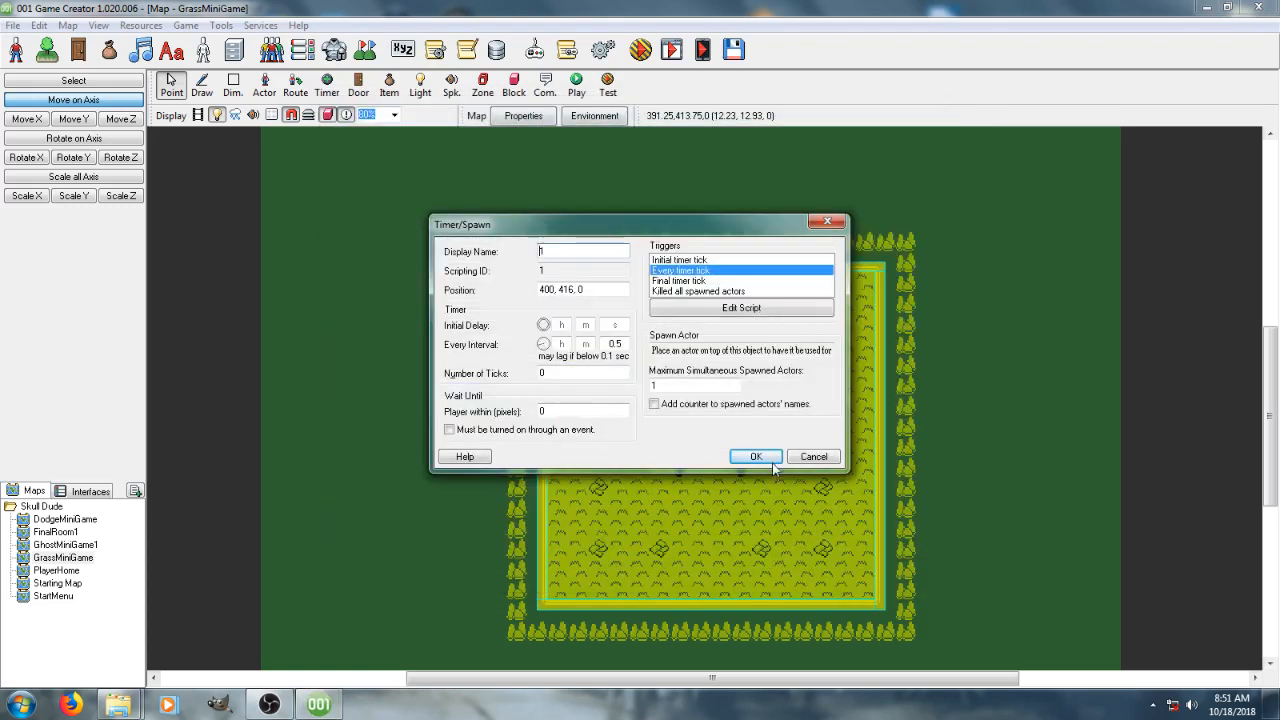
Review the map's Player enters script in the GrassMiniGame properties, then accept the script and the properties
click(536, 118)
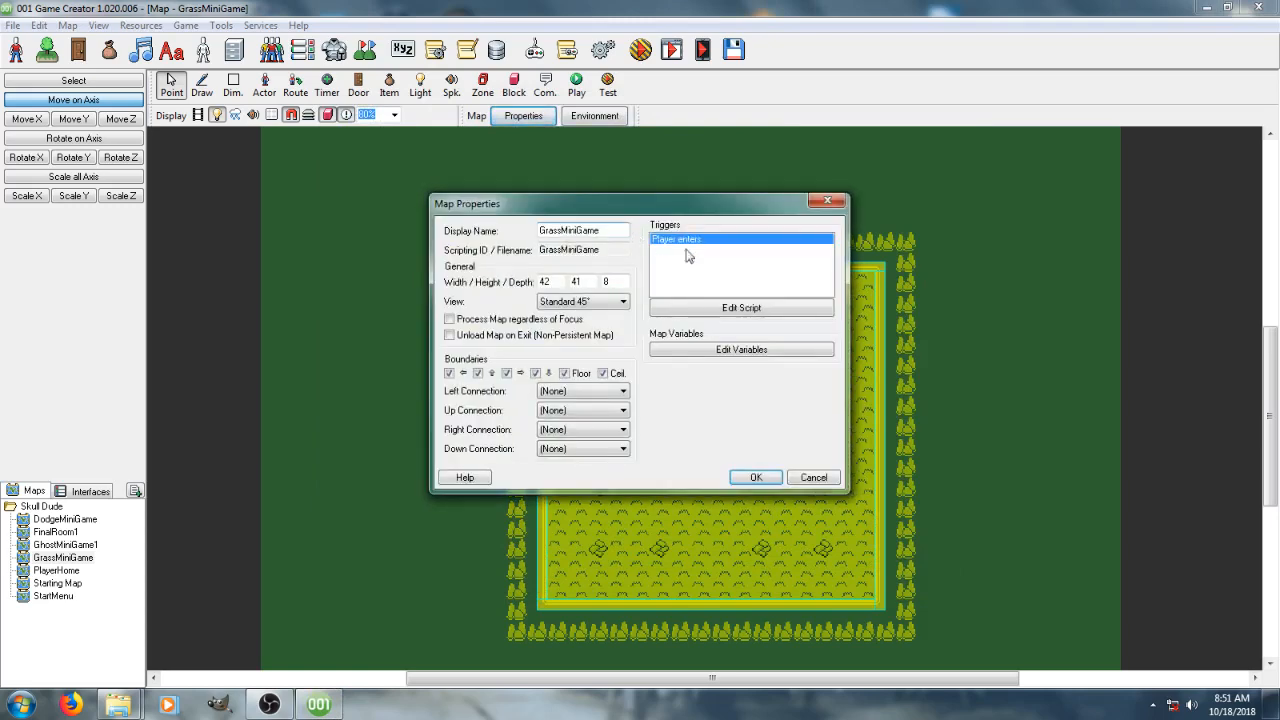
click(680, 308)
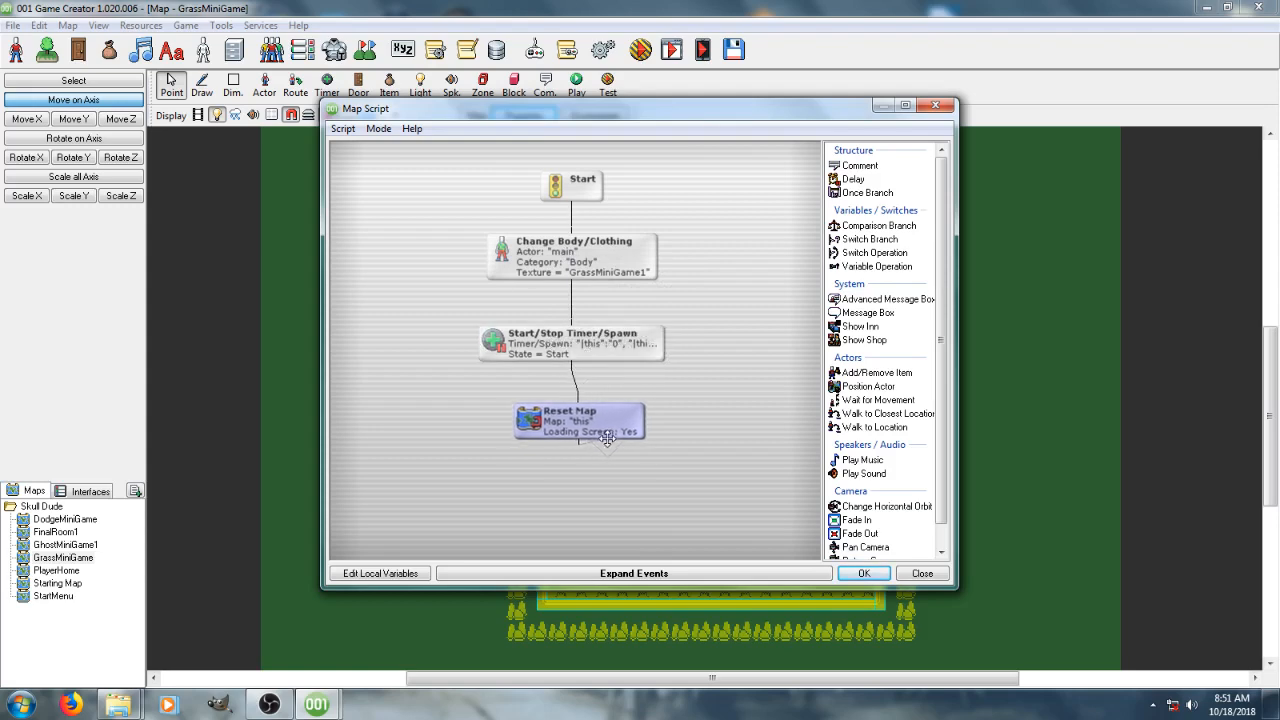
click(864, 573)
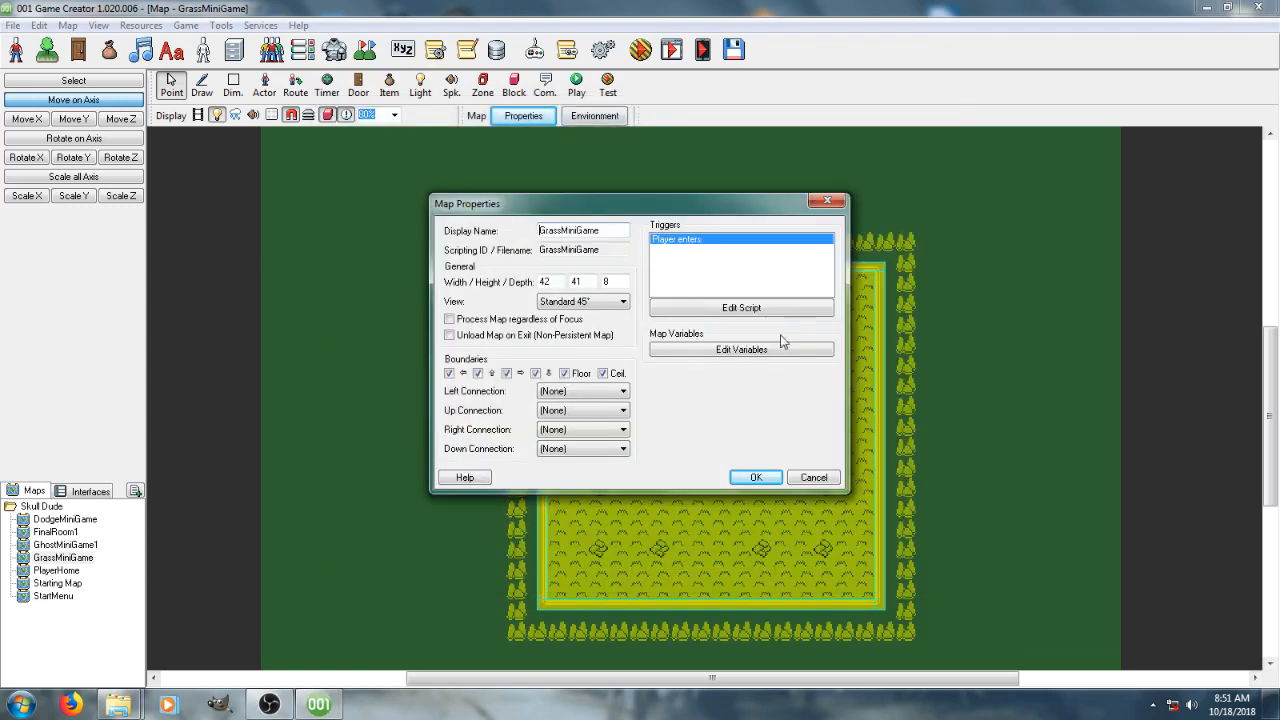
click(753, 480)
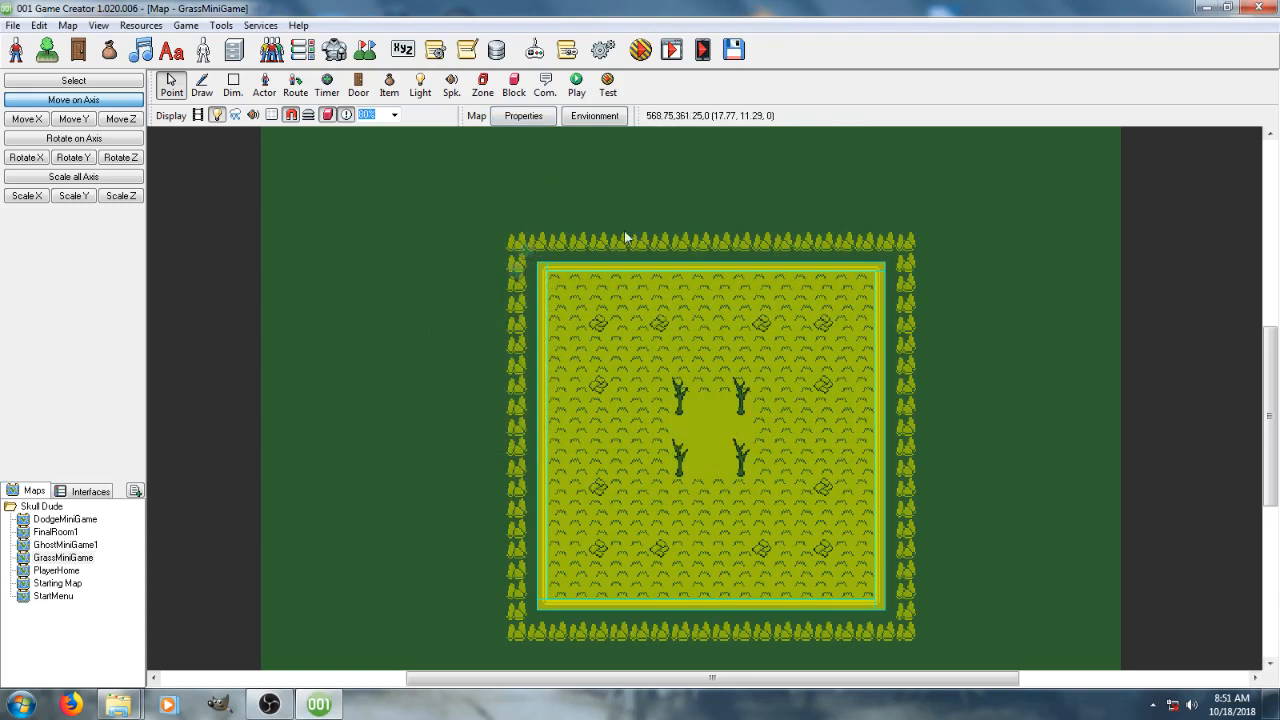
middle_drag(643, 330, 616, 306)
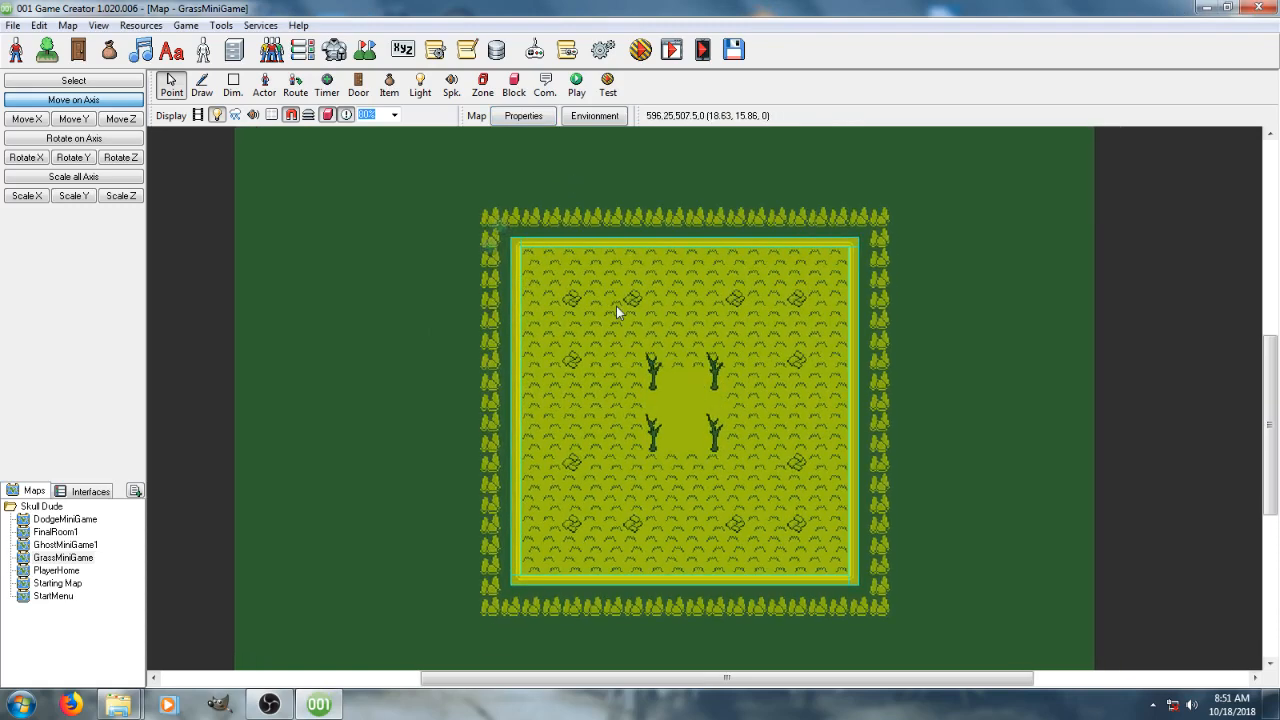
Open the GhostMiniGame1 map, saving the changes to the GrassMiniGame map first
double_click(87, 546)
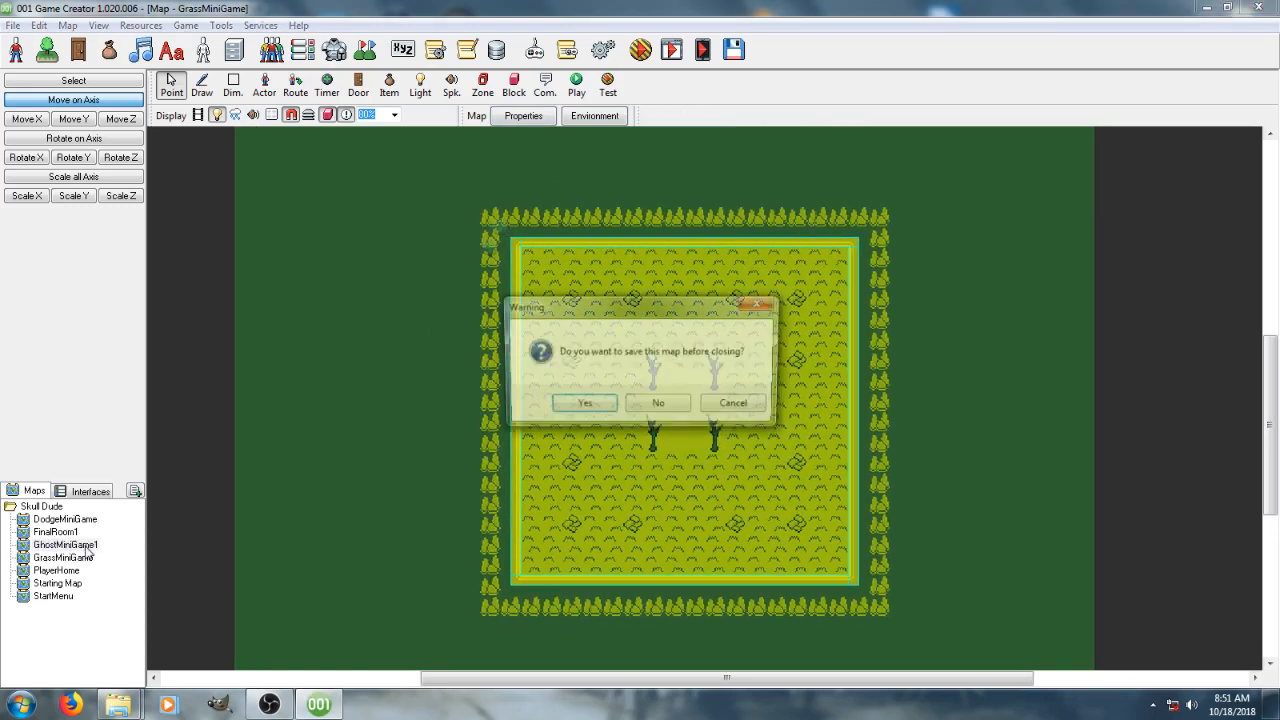
click(582, 405)
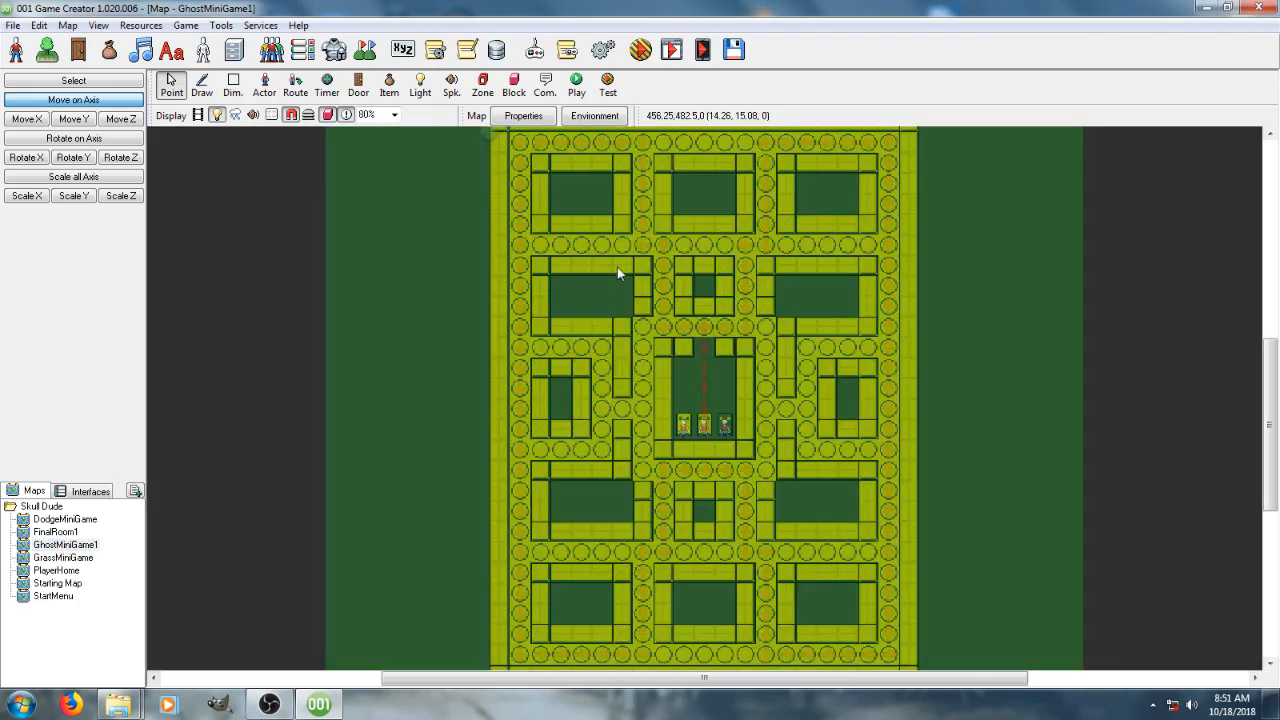
scroll(634, 271, down, 1)
Start a playtest of GhostMiniGame1 from the corridor directly below the ghost pen
click(576, 85)
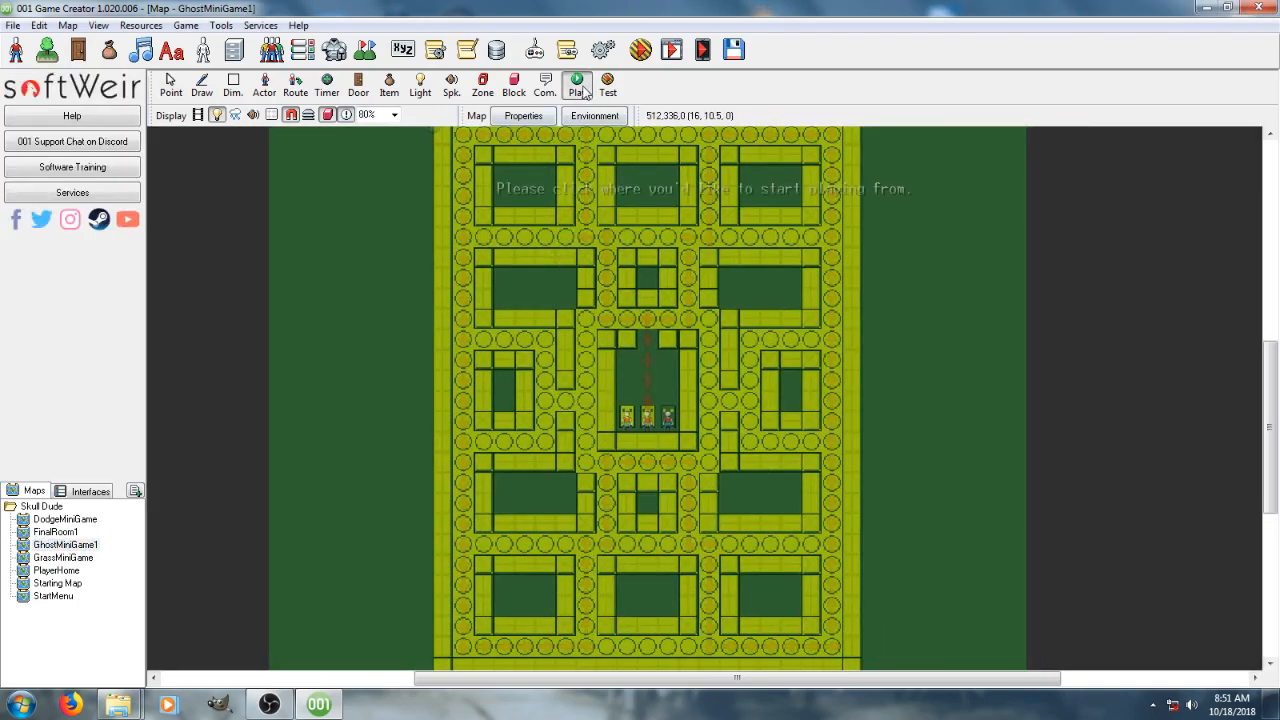
click(646, 462)
click(752, 464)
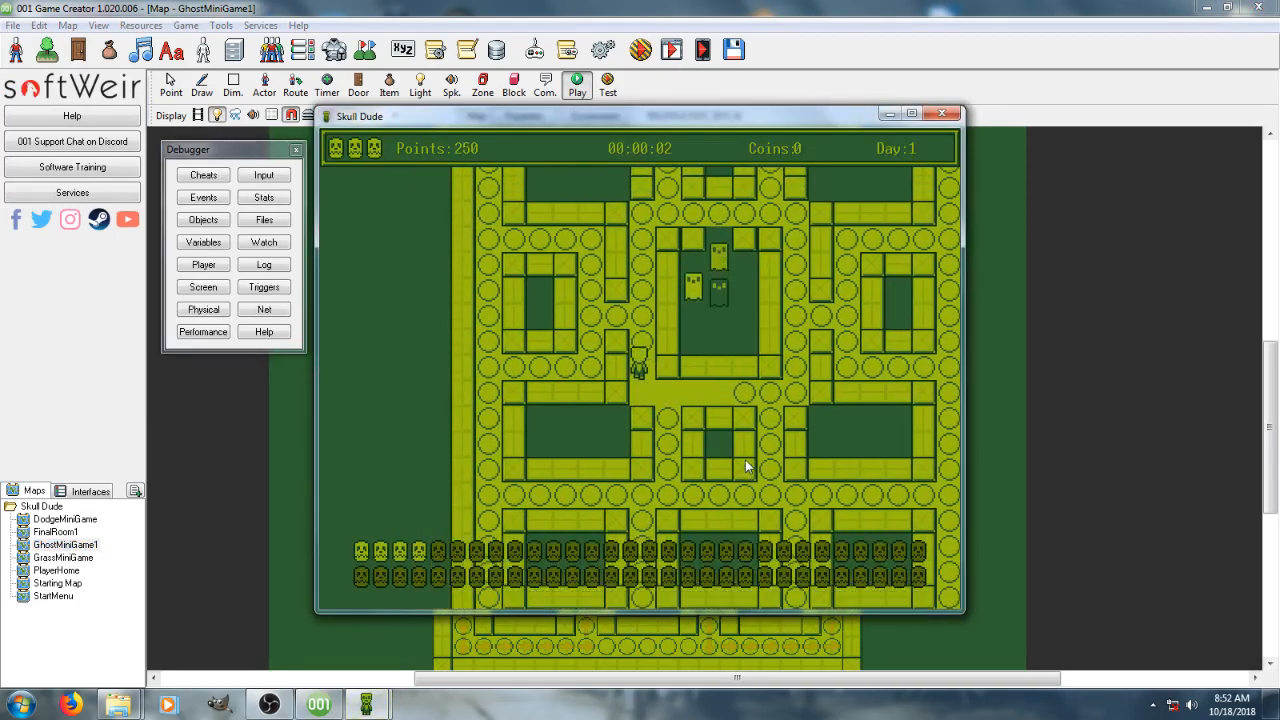
Play the ghost mini game by steering the character through the maze corridors to collect the circles
key(Up)
key(Left)
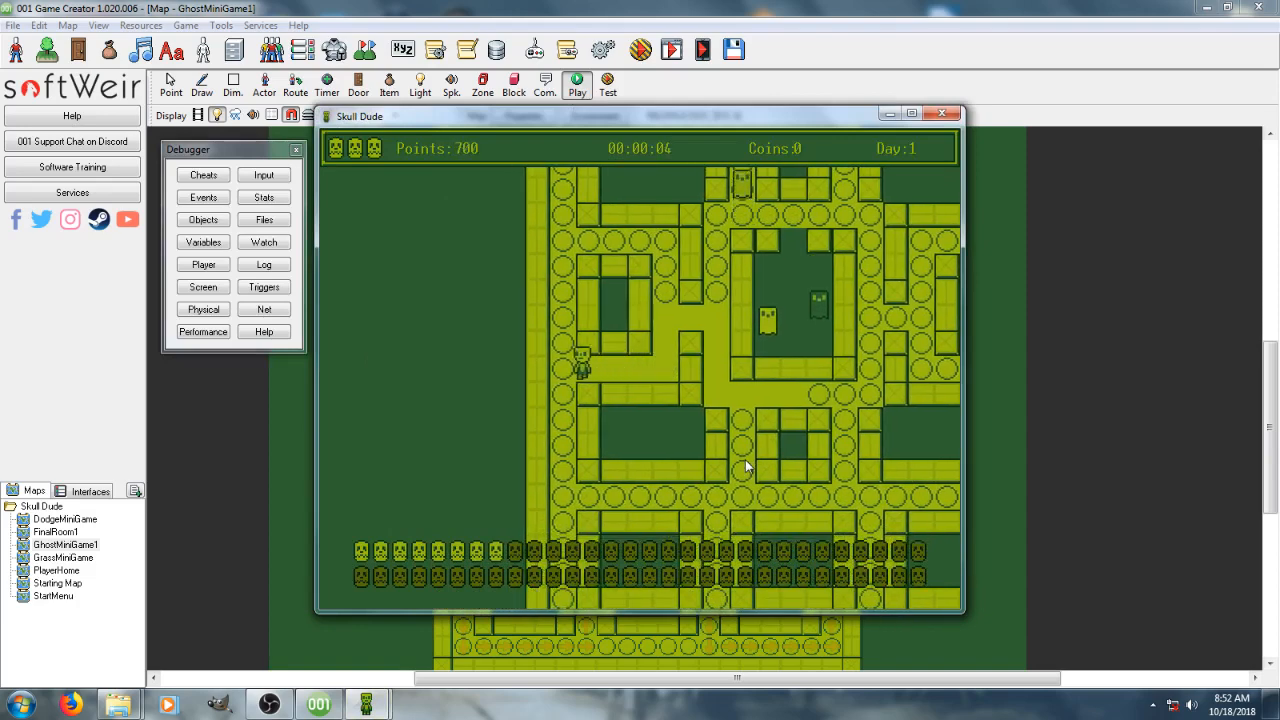
key(Down)
key(Right)
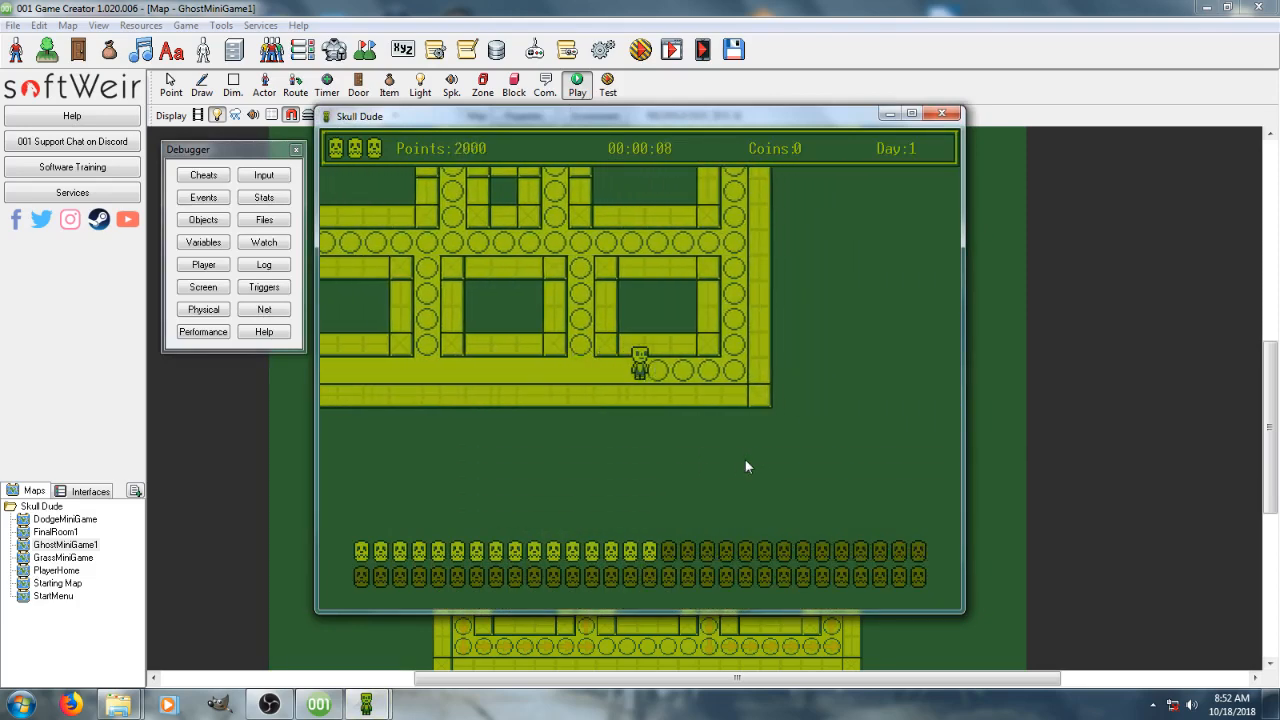
key(Up)
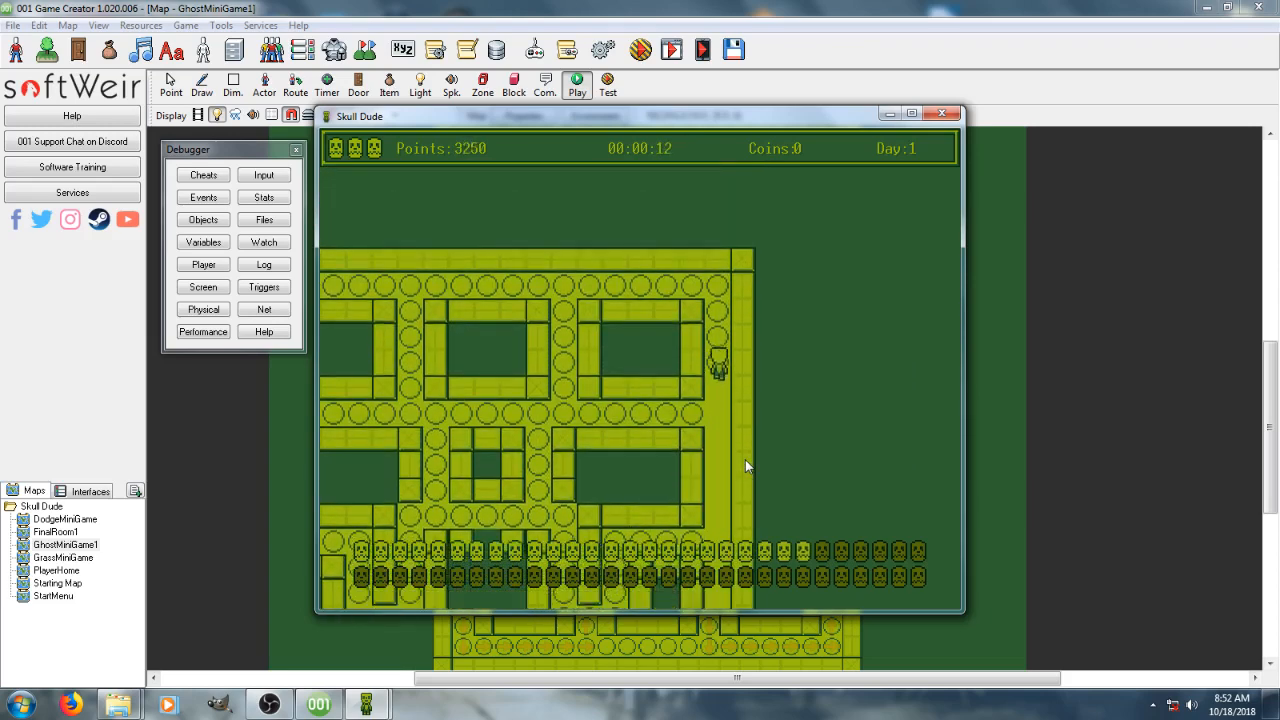
key(Left)
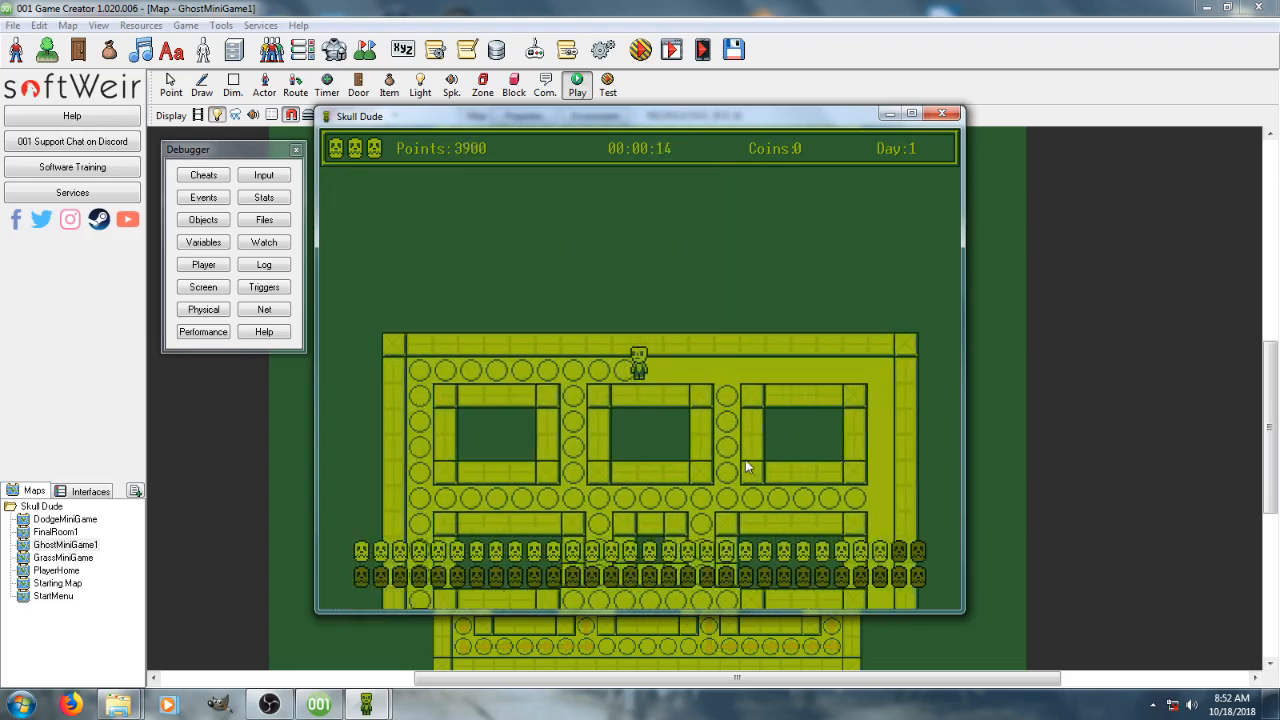
key(Down)
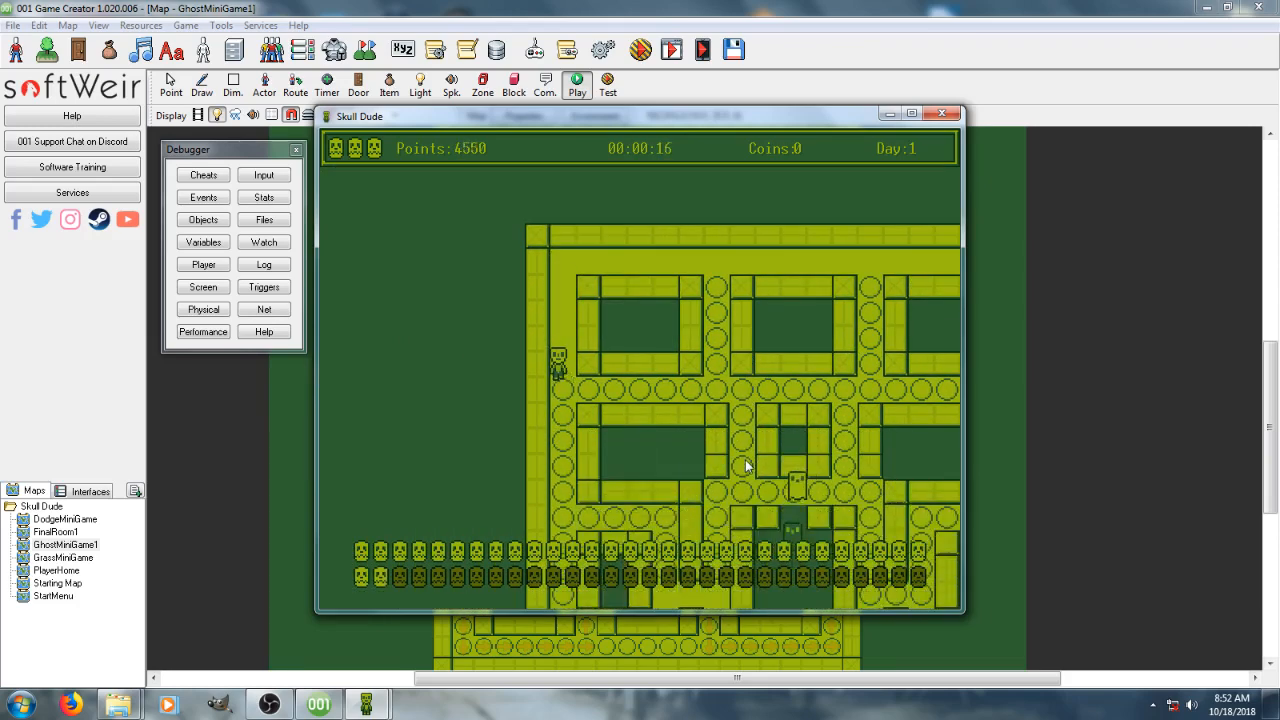
key(Right)
key(Down)
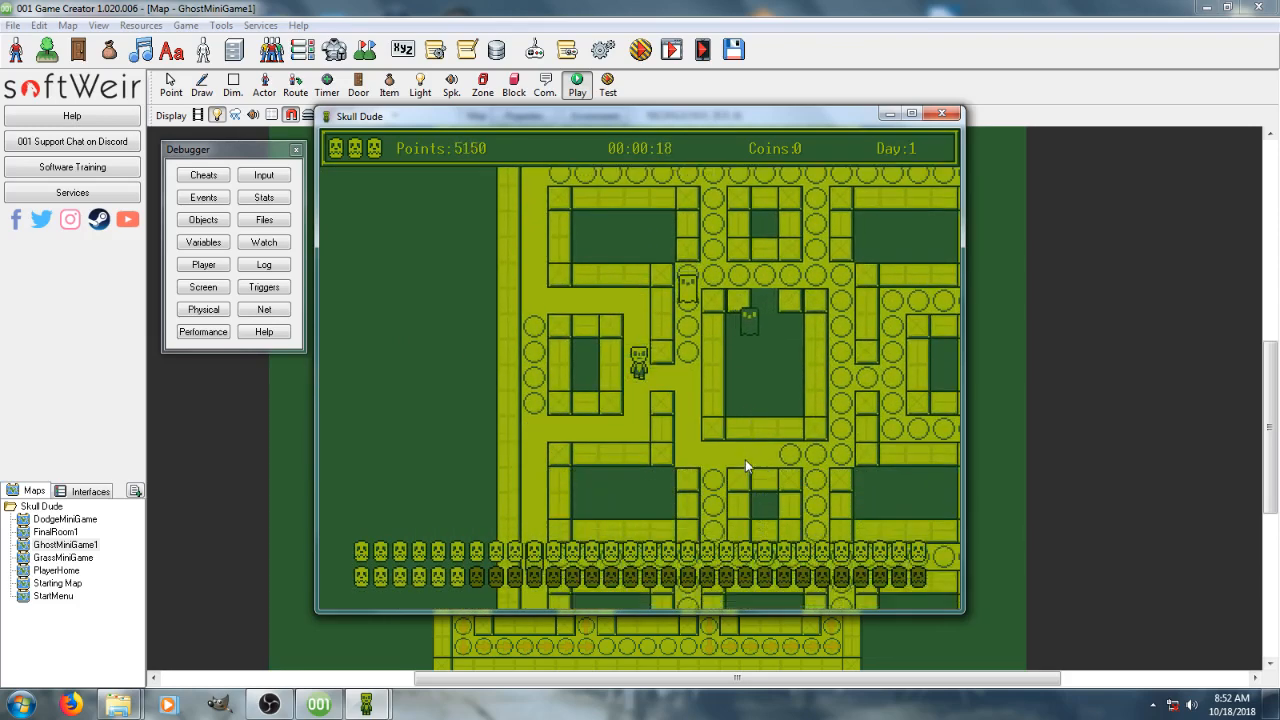
key(Right)
key(Up)
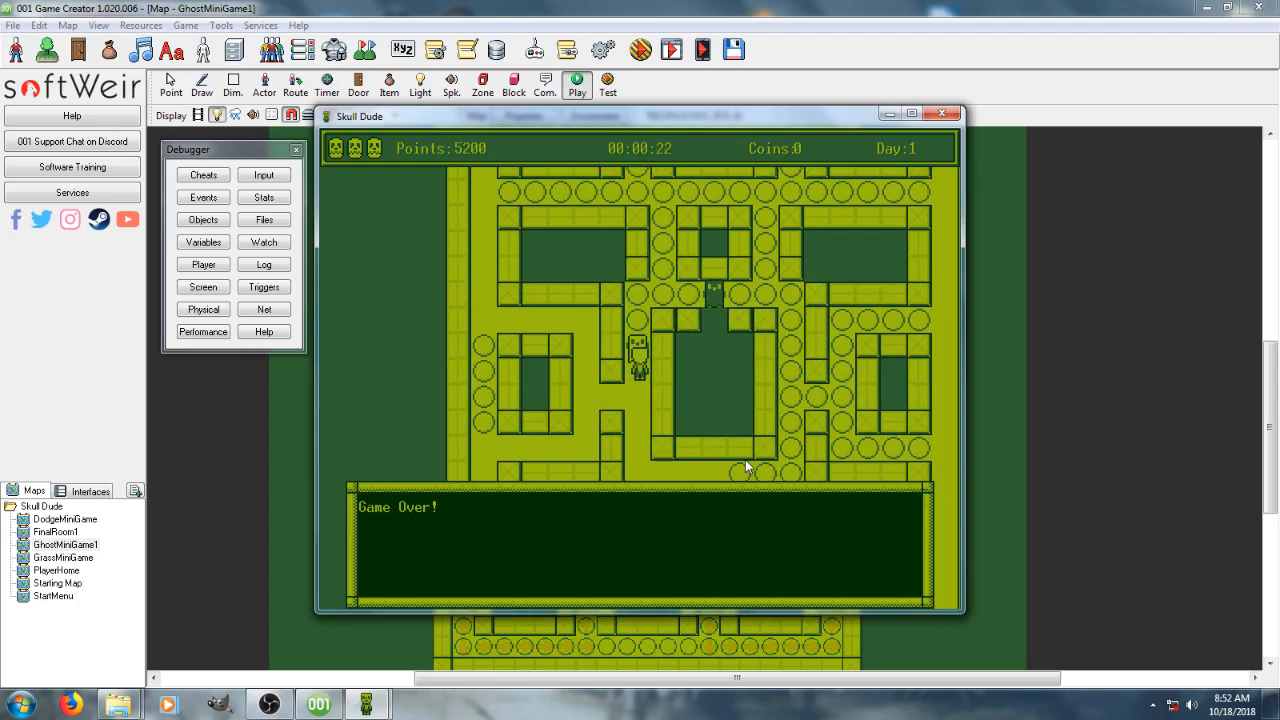
Dismiss the Game Over message, close the playtest and return the map editor to Point mode
key(space)
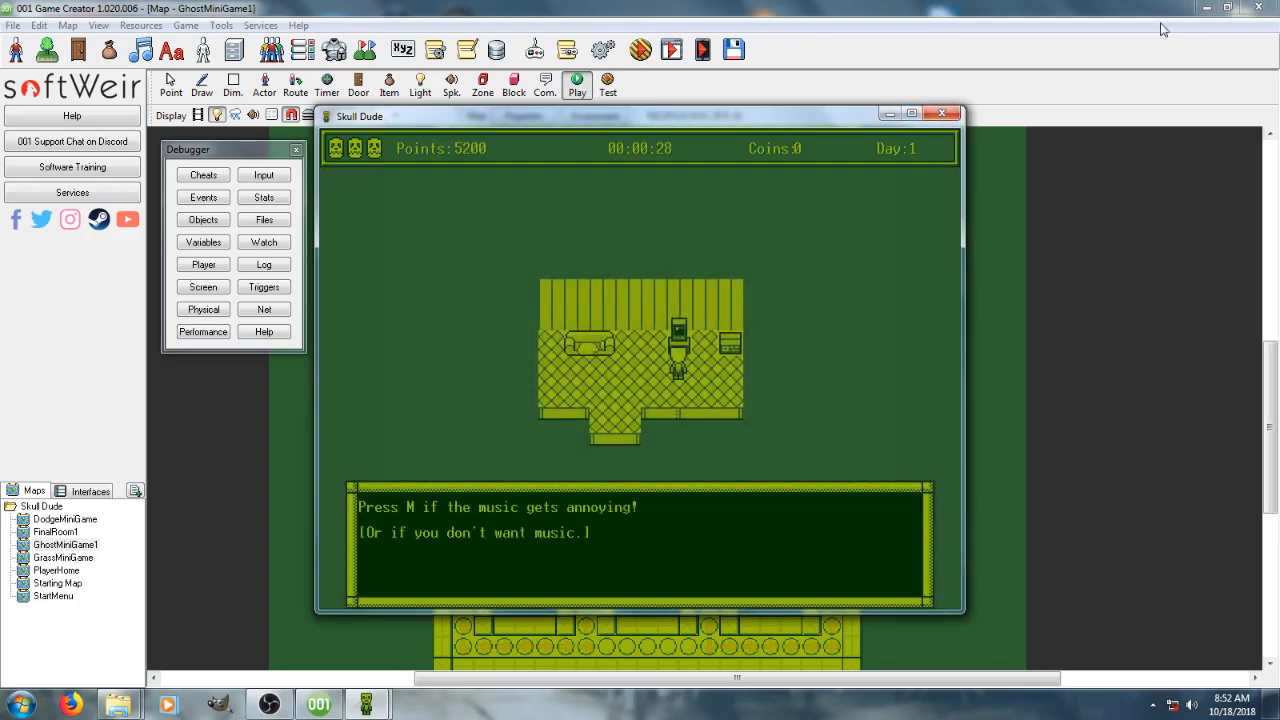
click(941, 113)
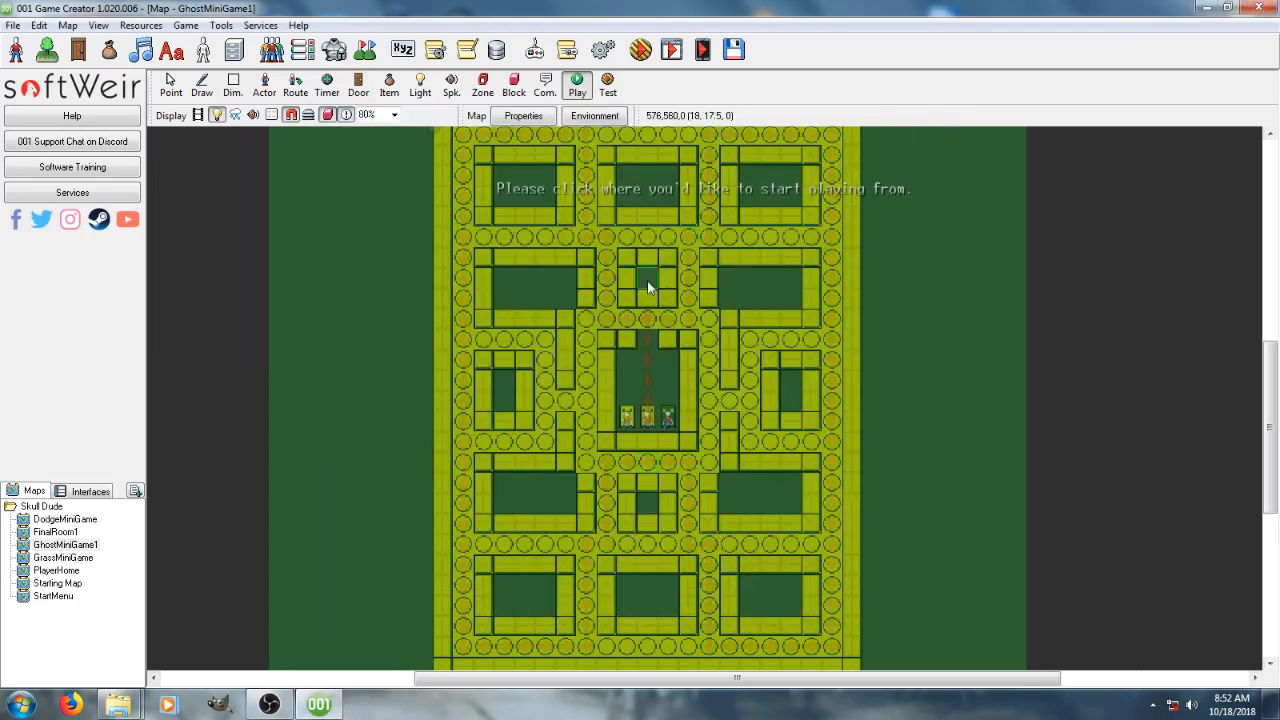
click(171, 84)
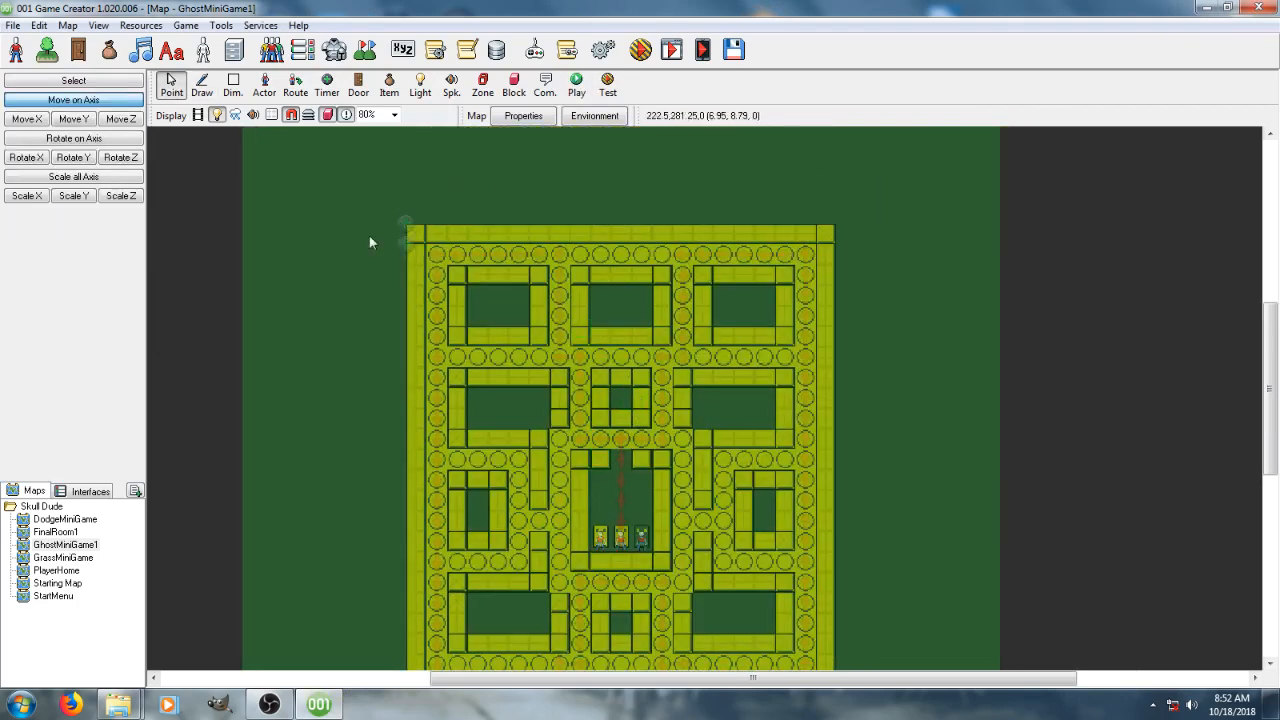
Review the automatic movement settings of the ghost actors Character 0 and Character 1, accepting each one's settings
scroll(608, 374, down, 3)
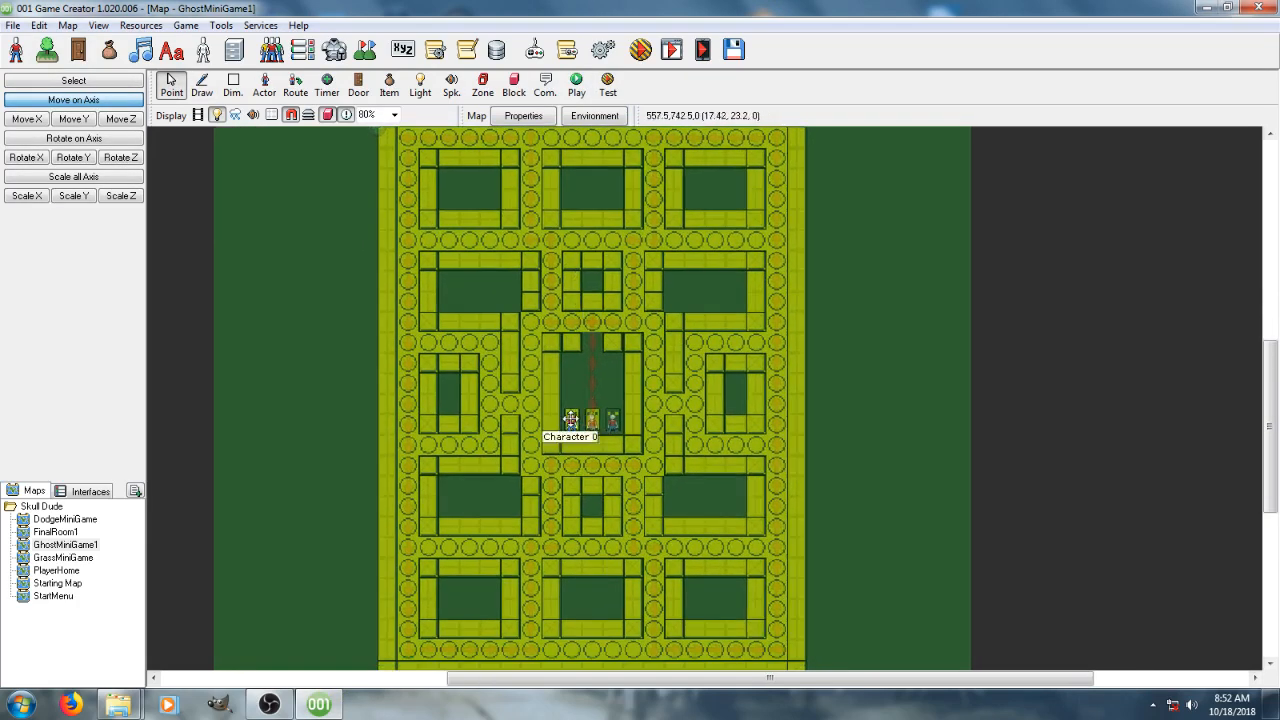
double_click(574, 426)
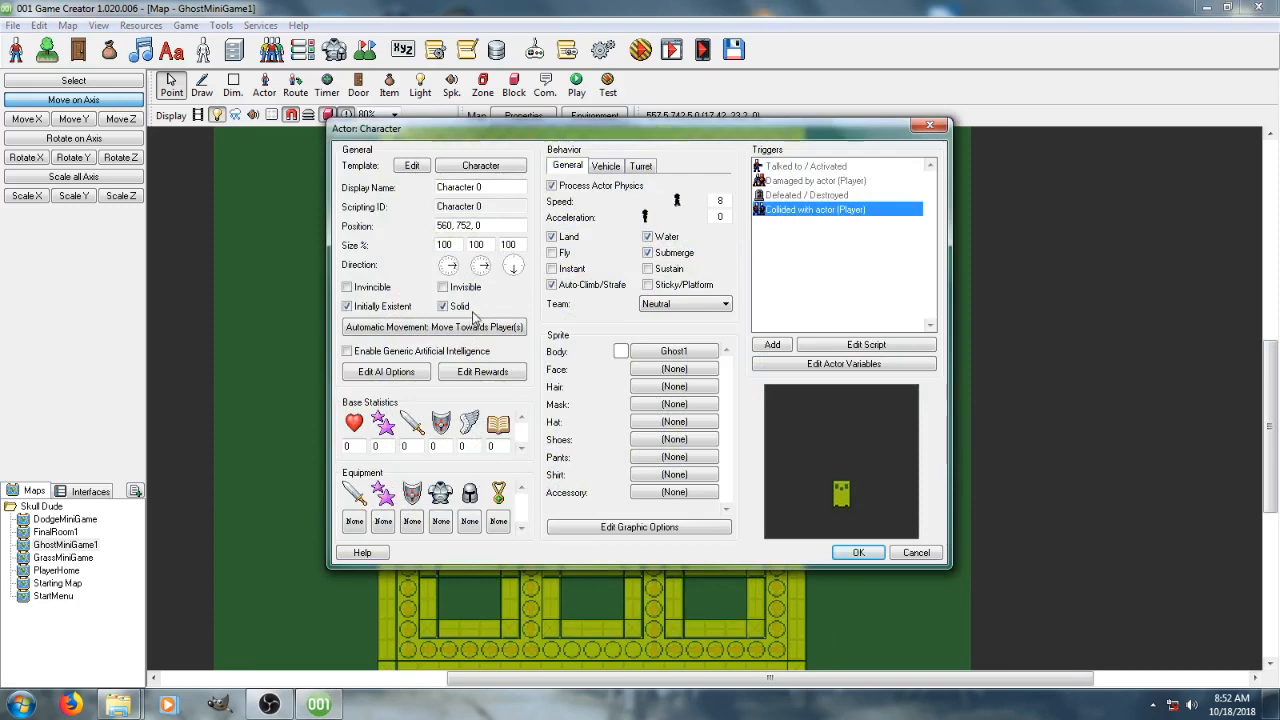
click(859, 553)
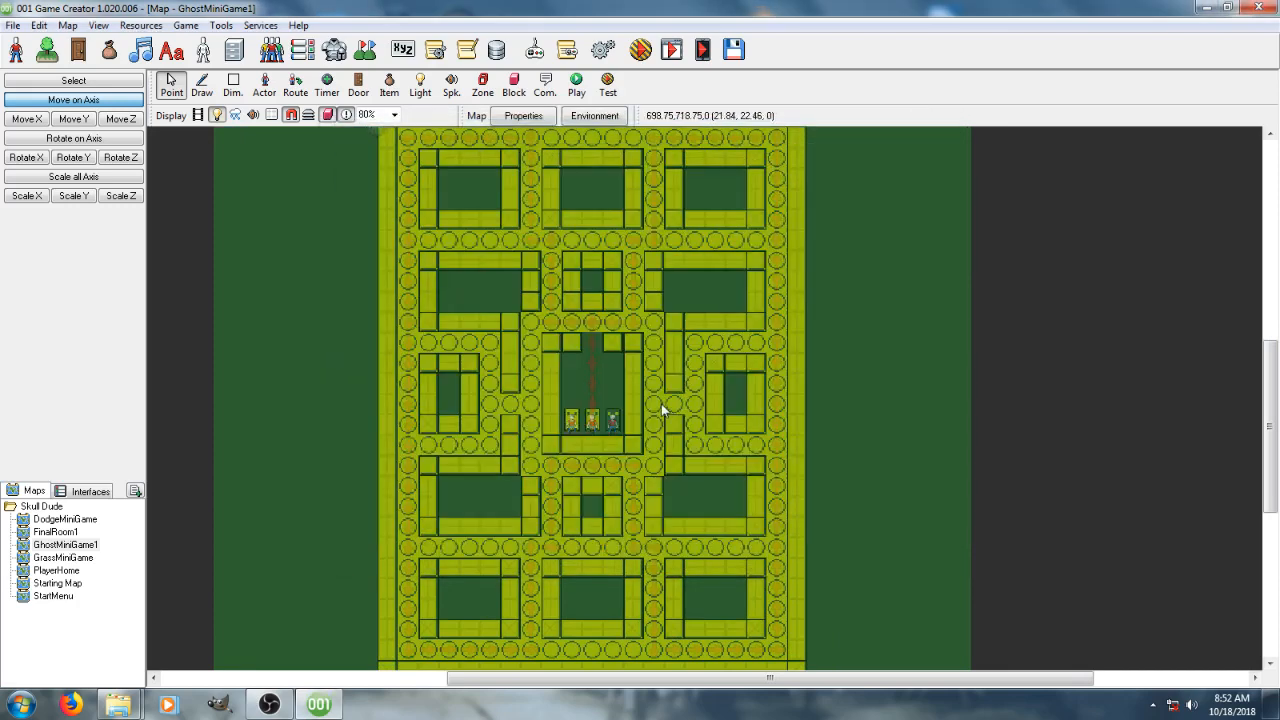
double_click(614, 422)
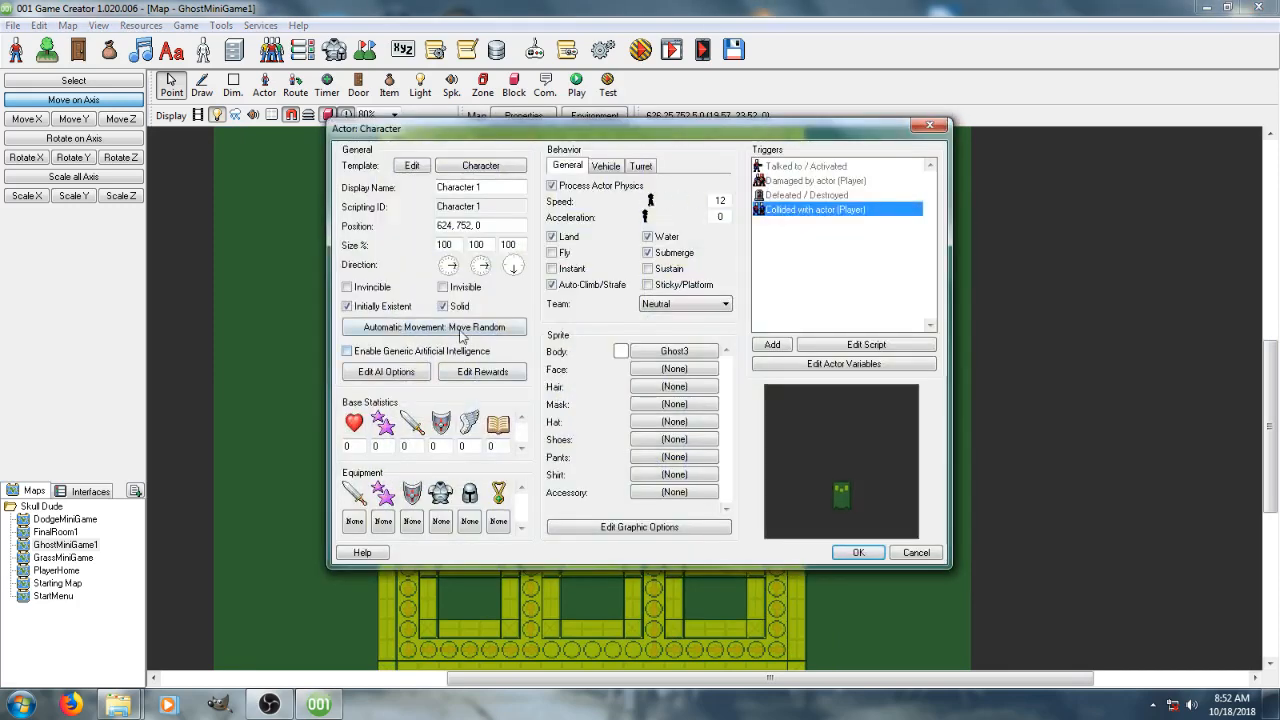
click(858, 553)
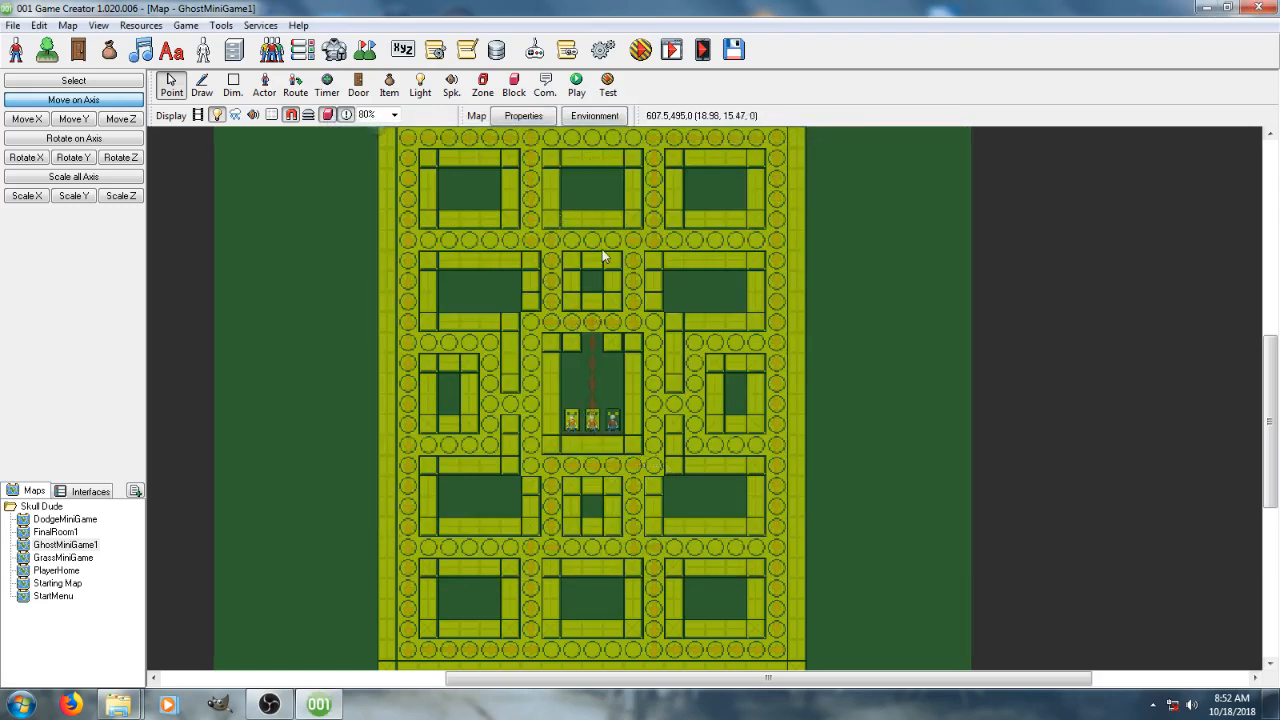
Review the Player enters script in the GhostMiniGame1 map properties, then accept the script and the properties
scroll(600, 300, up, 2)
click(524, 115)
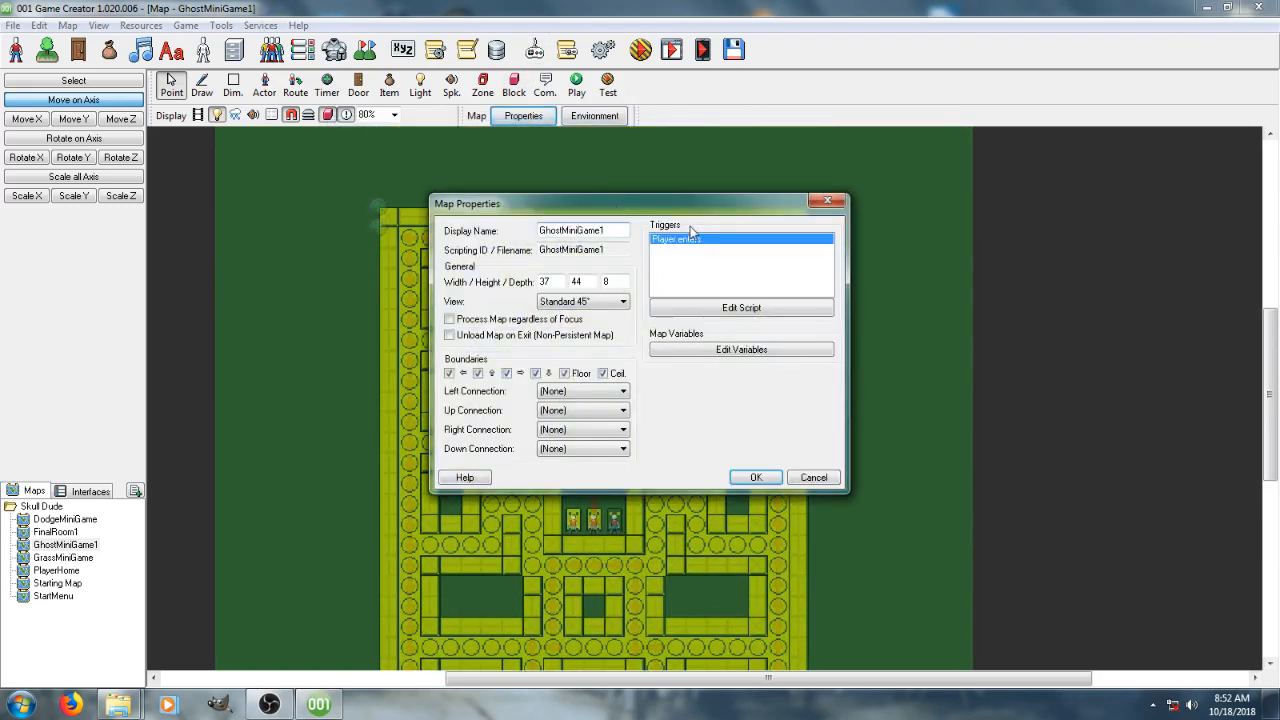
double_click(690, 243)
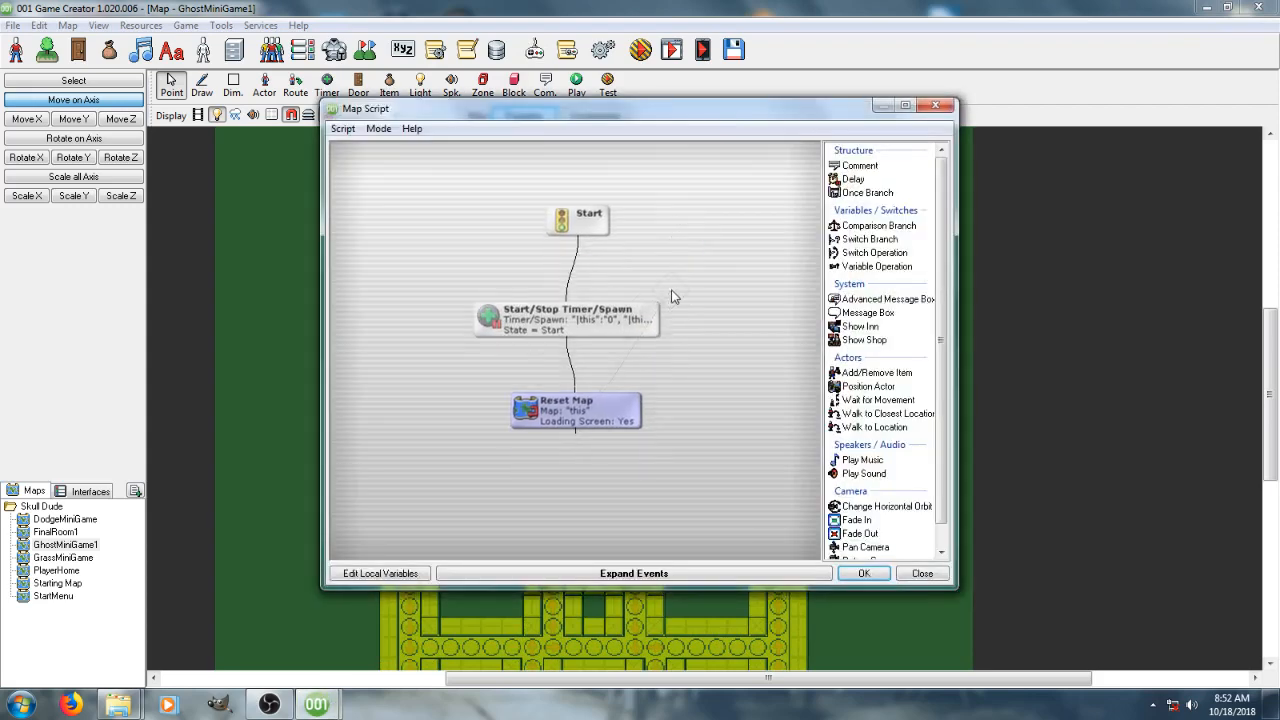
click(862, 573)
click(750, 478)
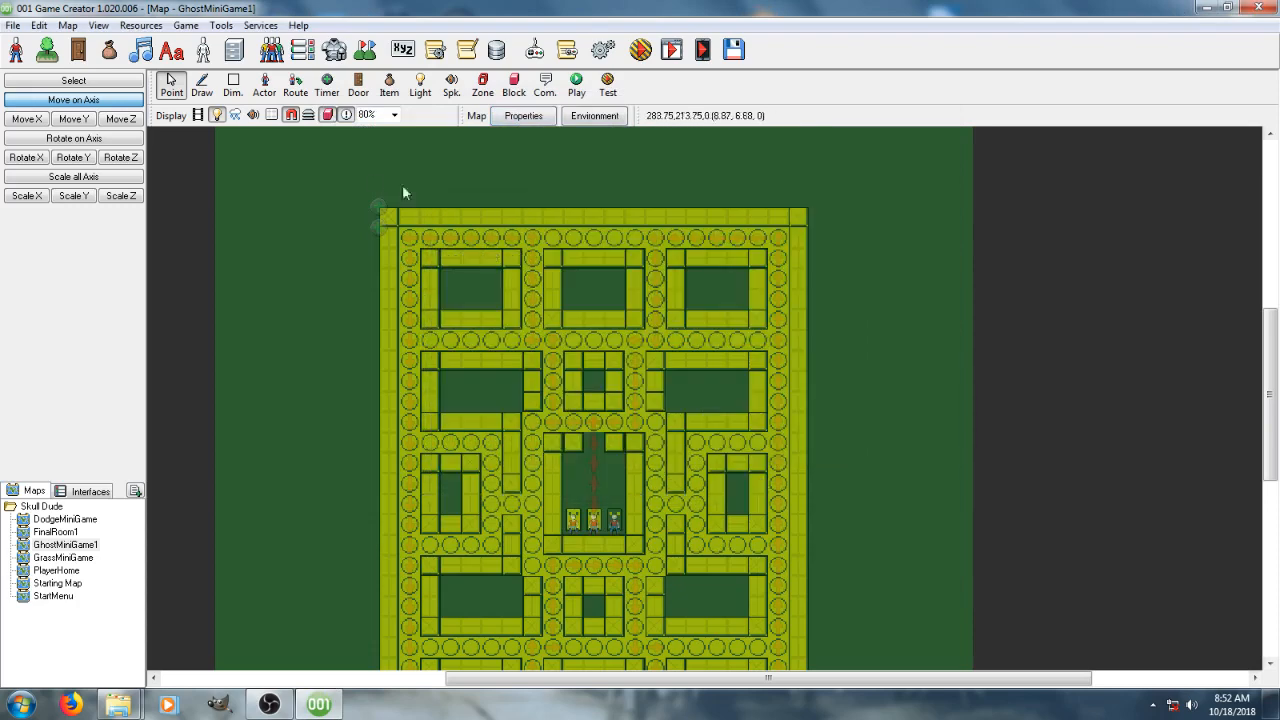
Review the Comparison Branch in timer 0's every-tick script, then accept the event, the script and the timer settings
double_click(380, 210)
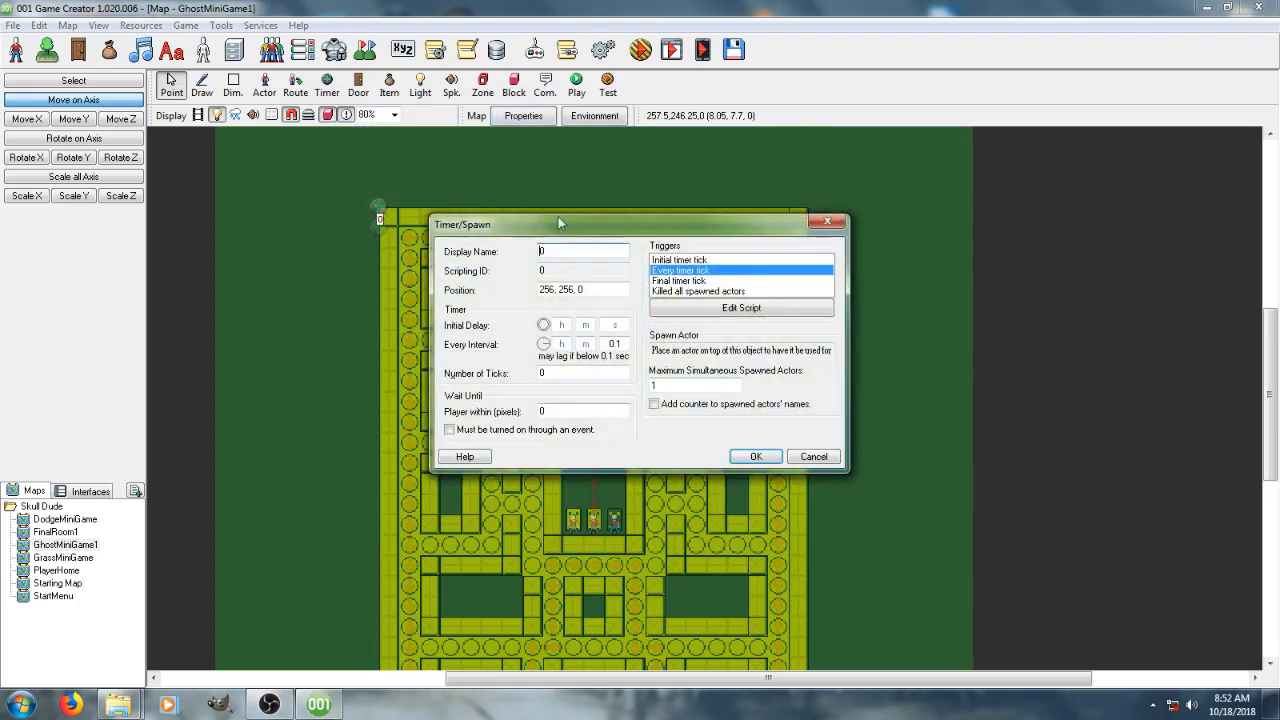
double_click(690, 272)
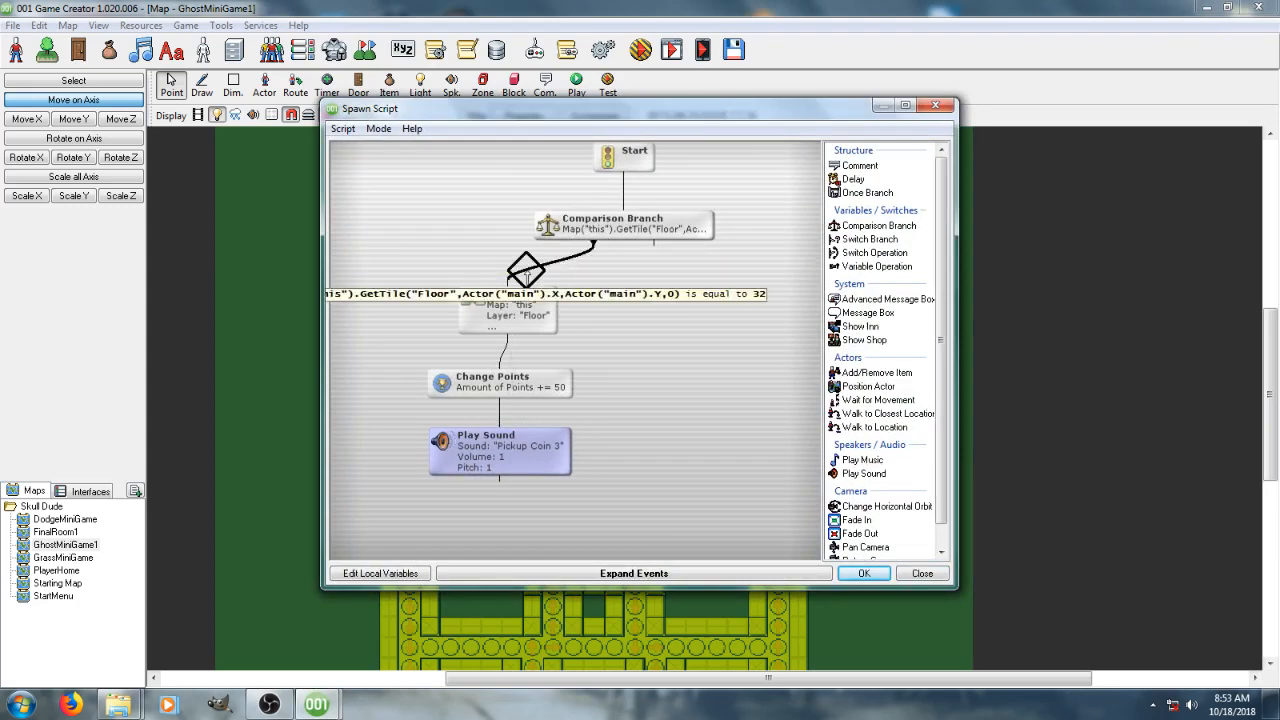
double_click(668, 229)
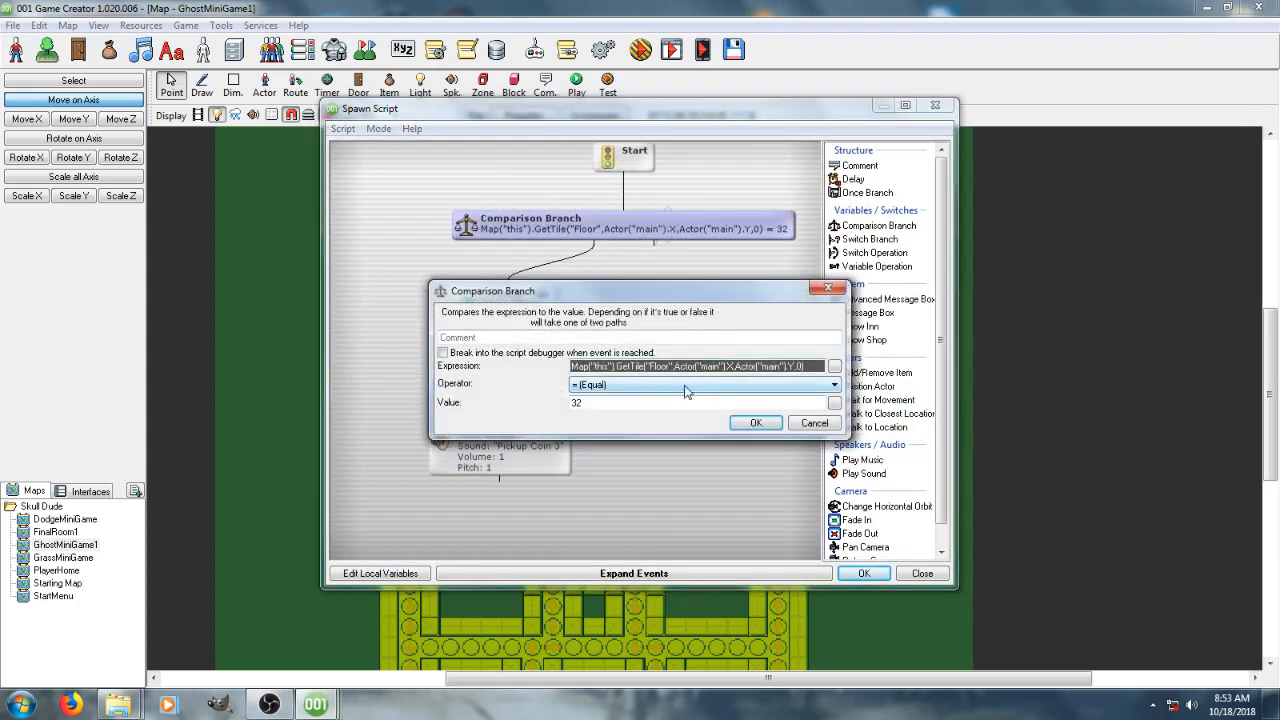
click(756, 423)
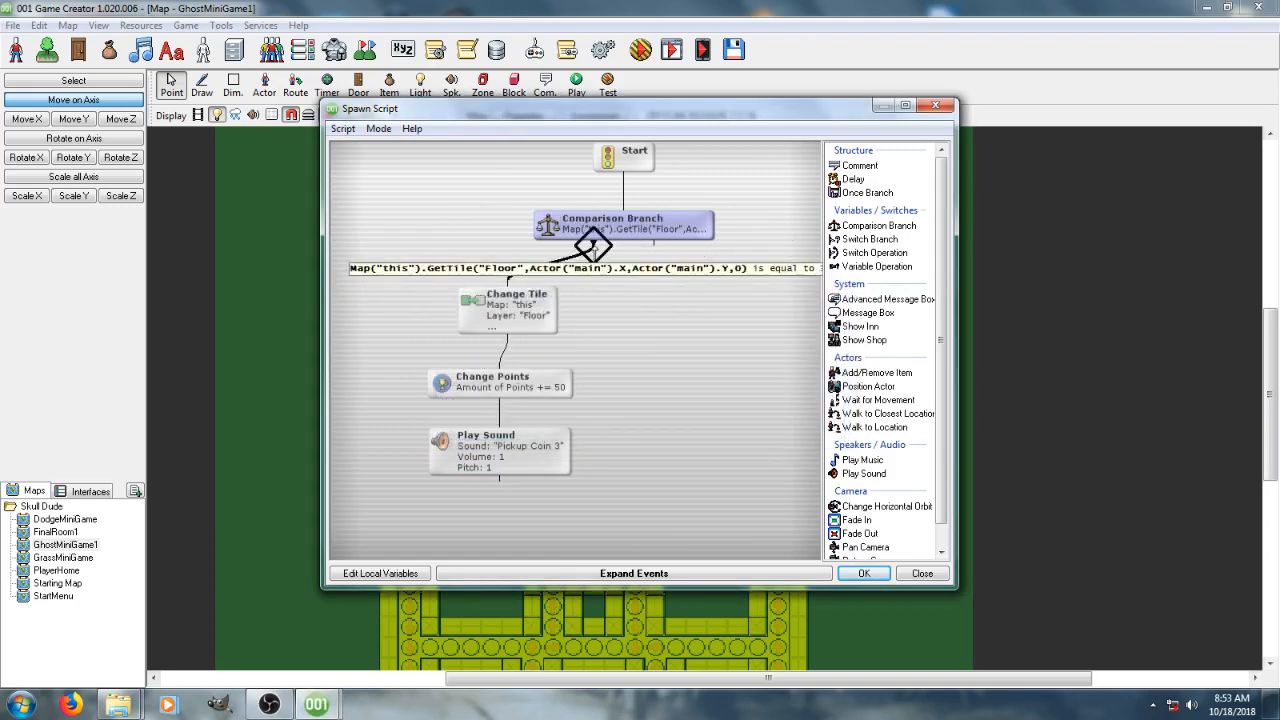
click(865, 573)
click(763, 454)
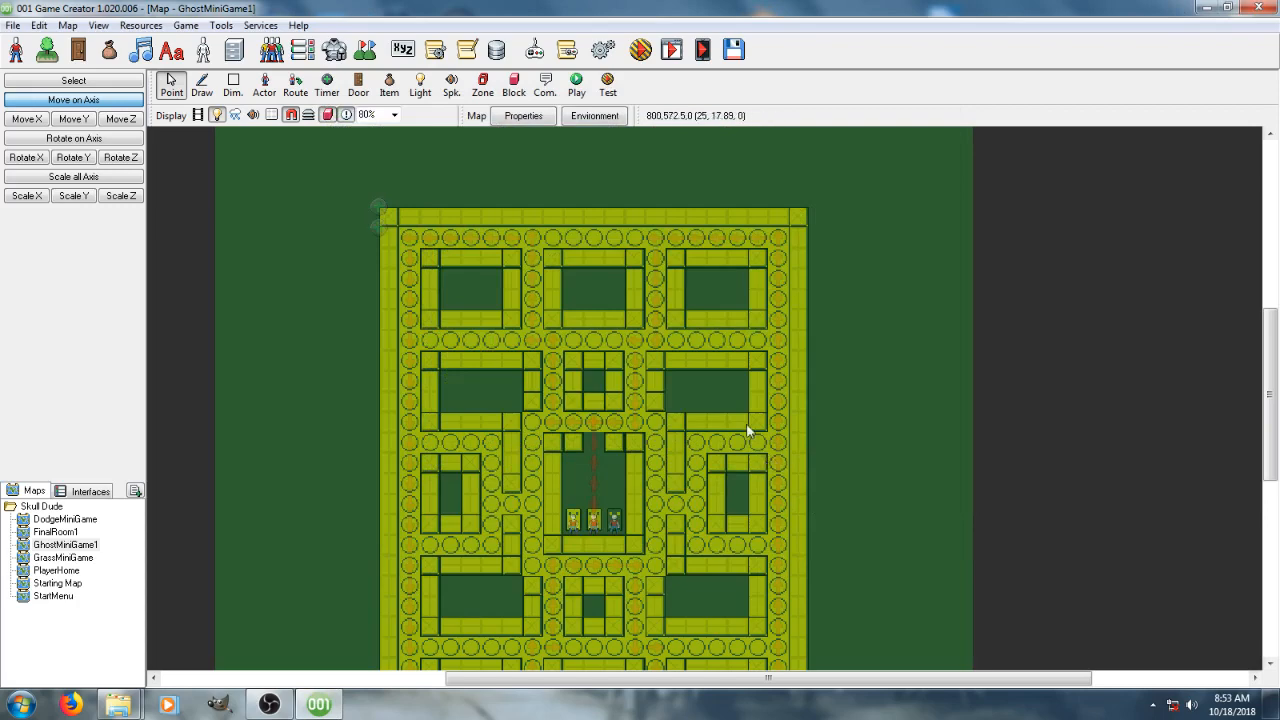
Place a new actor from the Character template at the maze's upper-left corner, at position 304, 304, 0
mouse_move(528, 353)
middle_down()
mouse_move(578, 344)
mouse_move(555, 294)
middle_up()
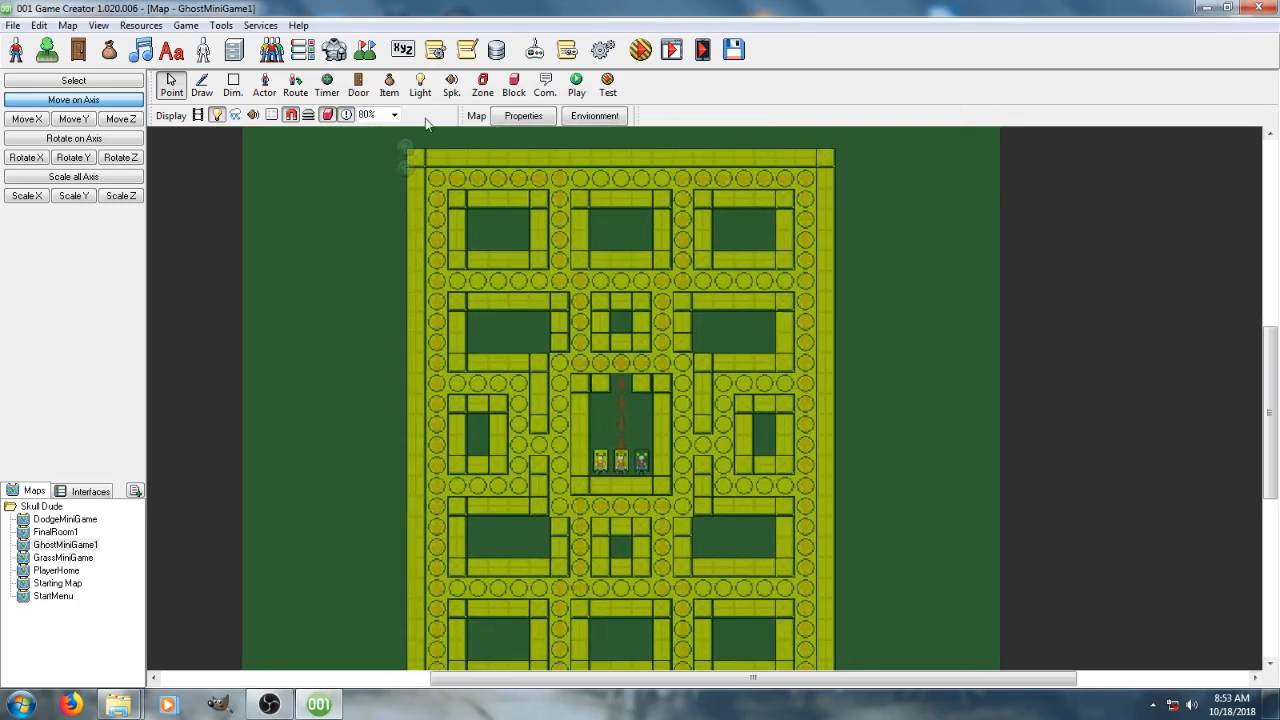
click(202, 85)
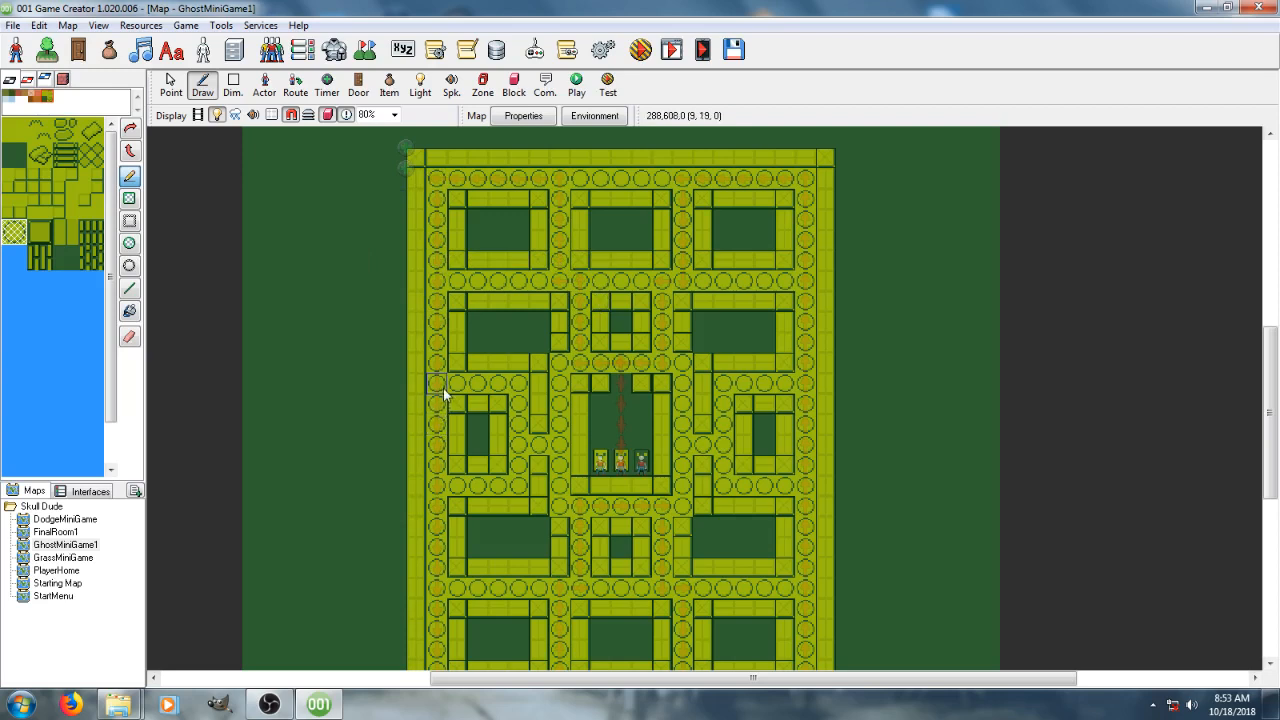
click(264, 85)
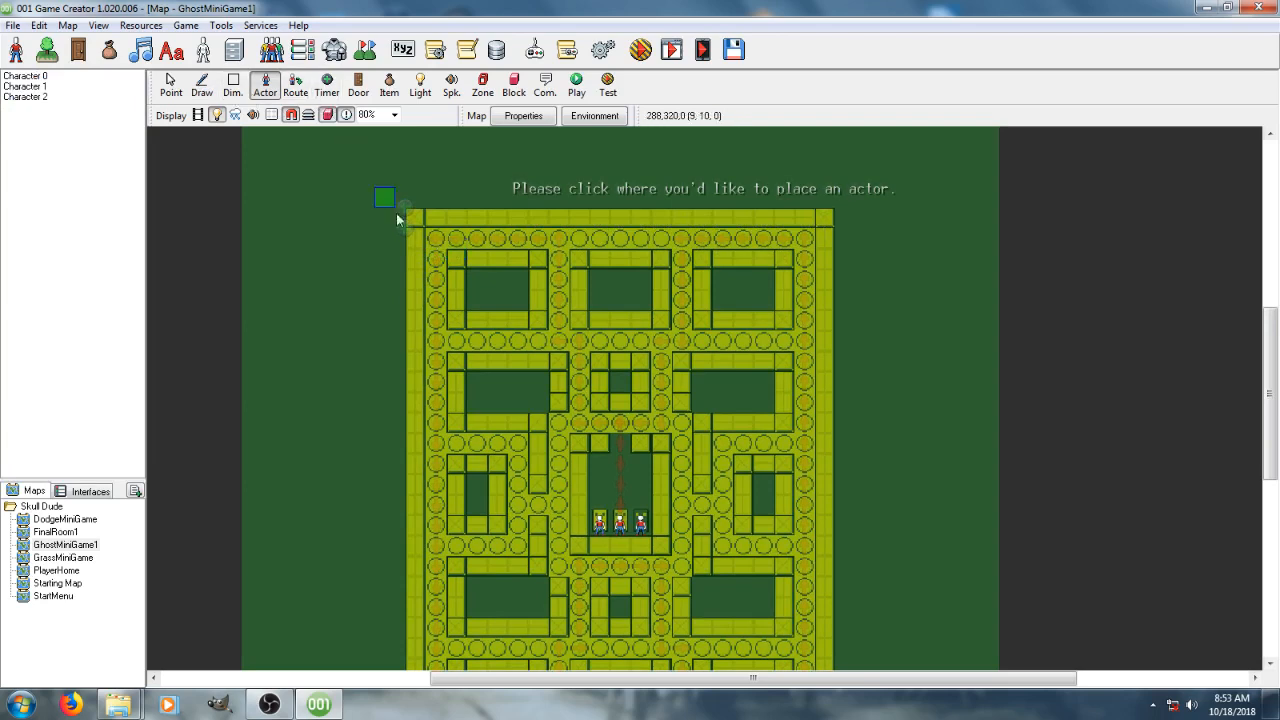
click(441, 238)
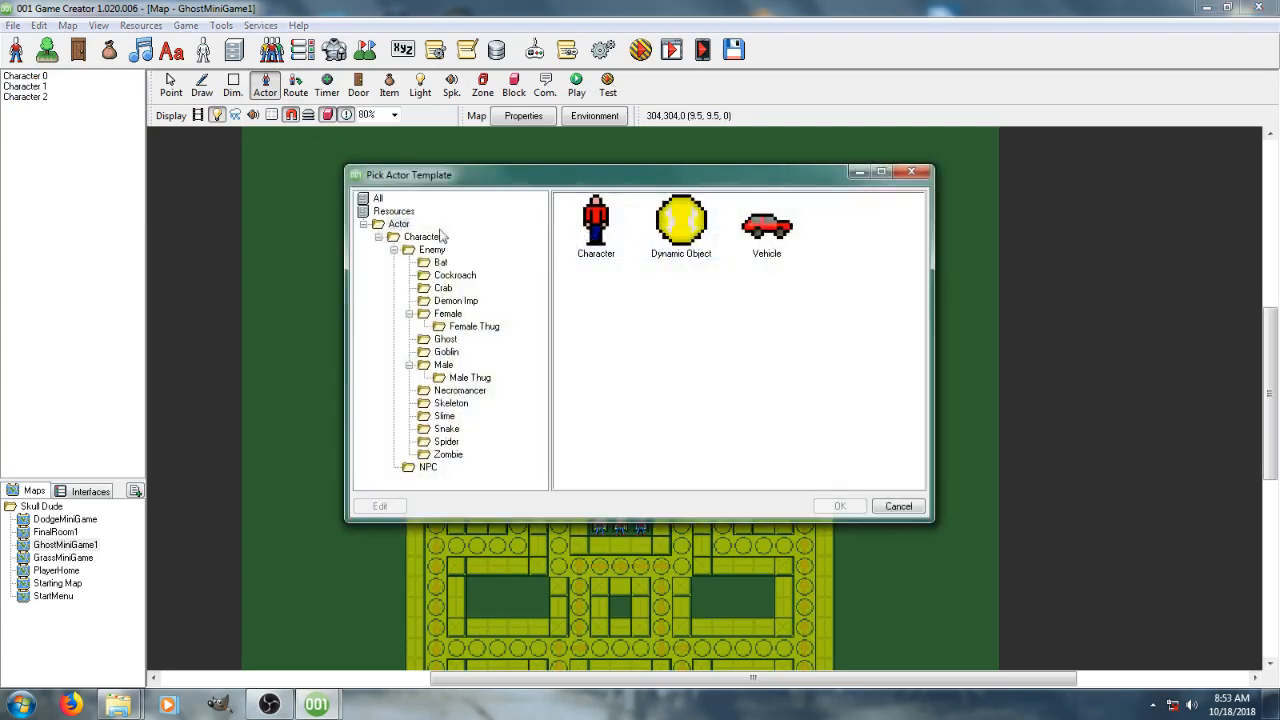
double_click(595, 225)
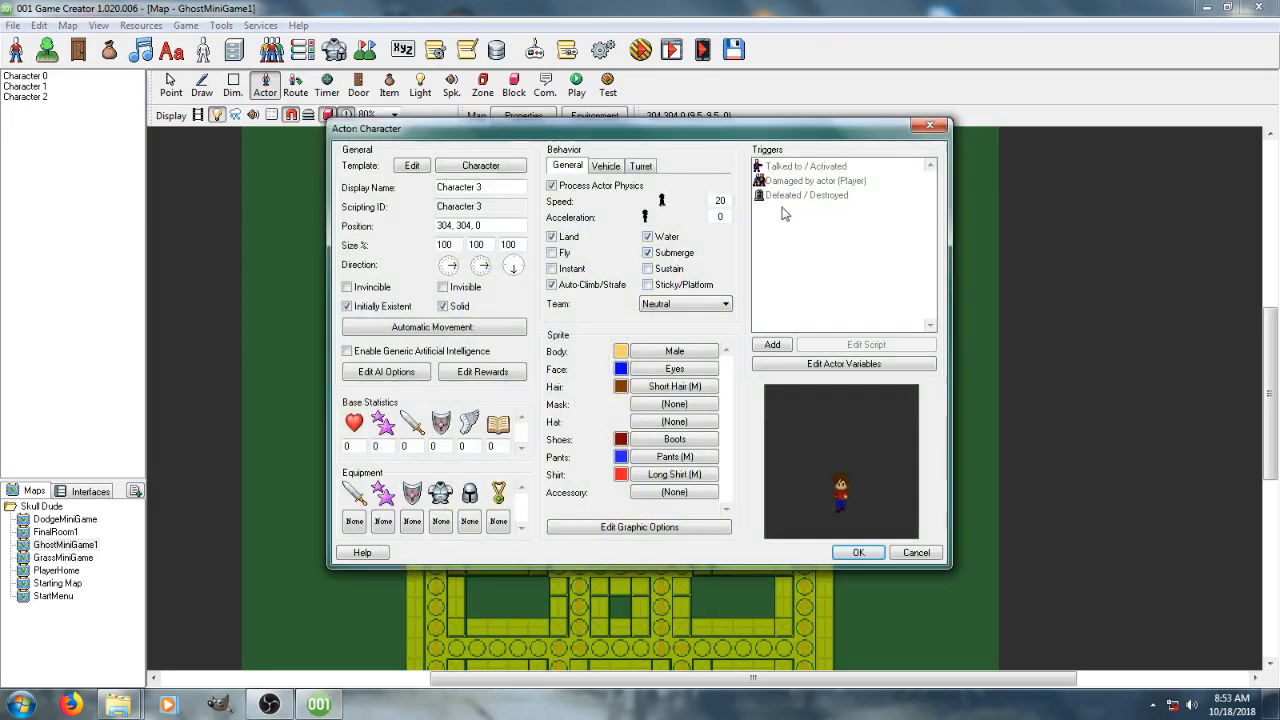
Add a Separated from Actor trigger controlled by Player to the new character and expand the event list in its script
click(772, 344)
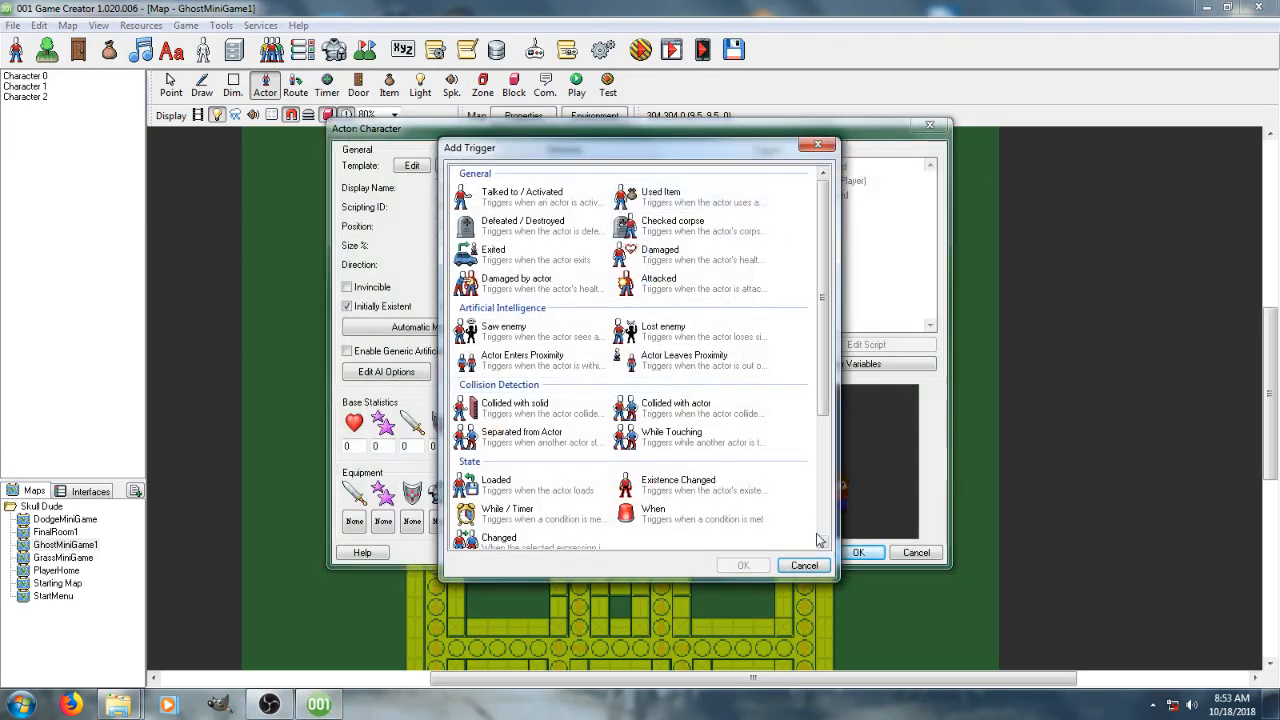
double_click(567, 449)
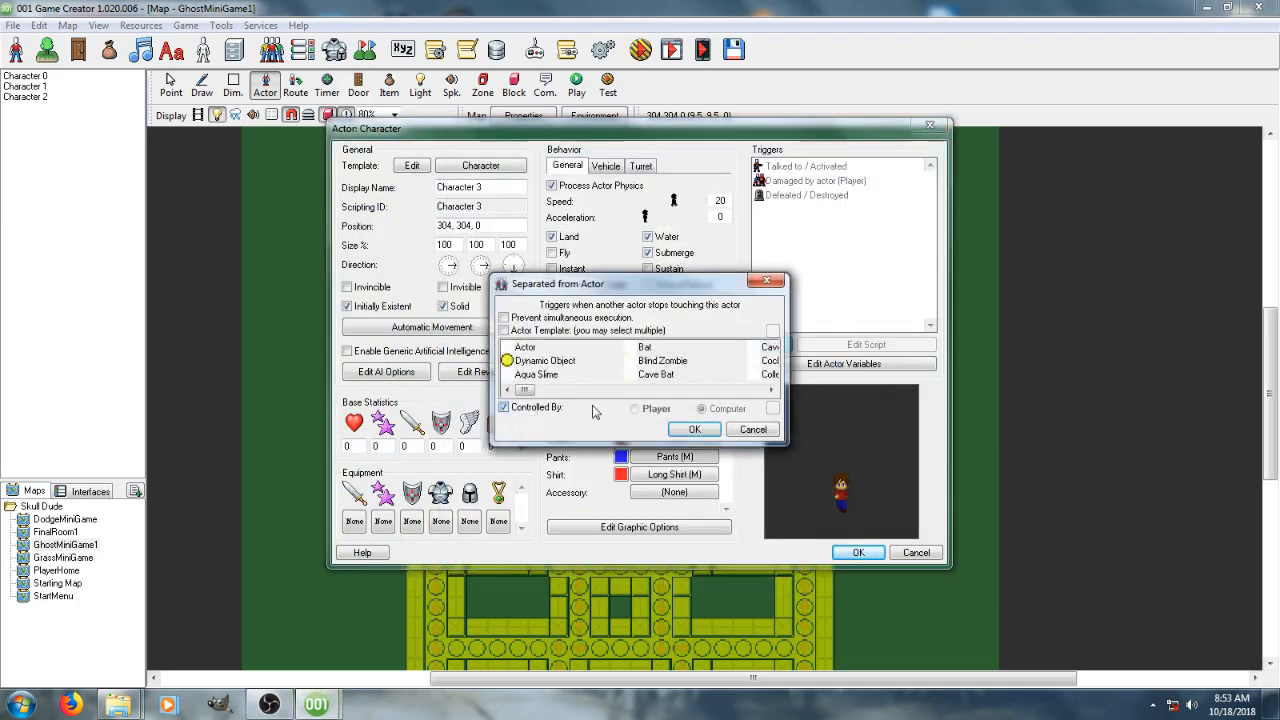
click(530, 408)
click(645, 409)
click(694, 429)
click(537, 580)
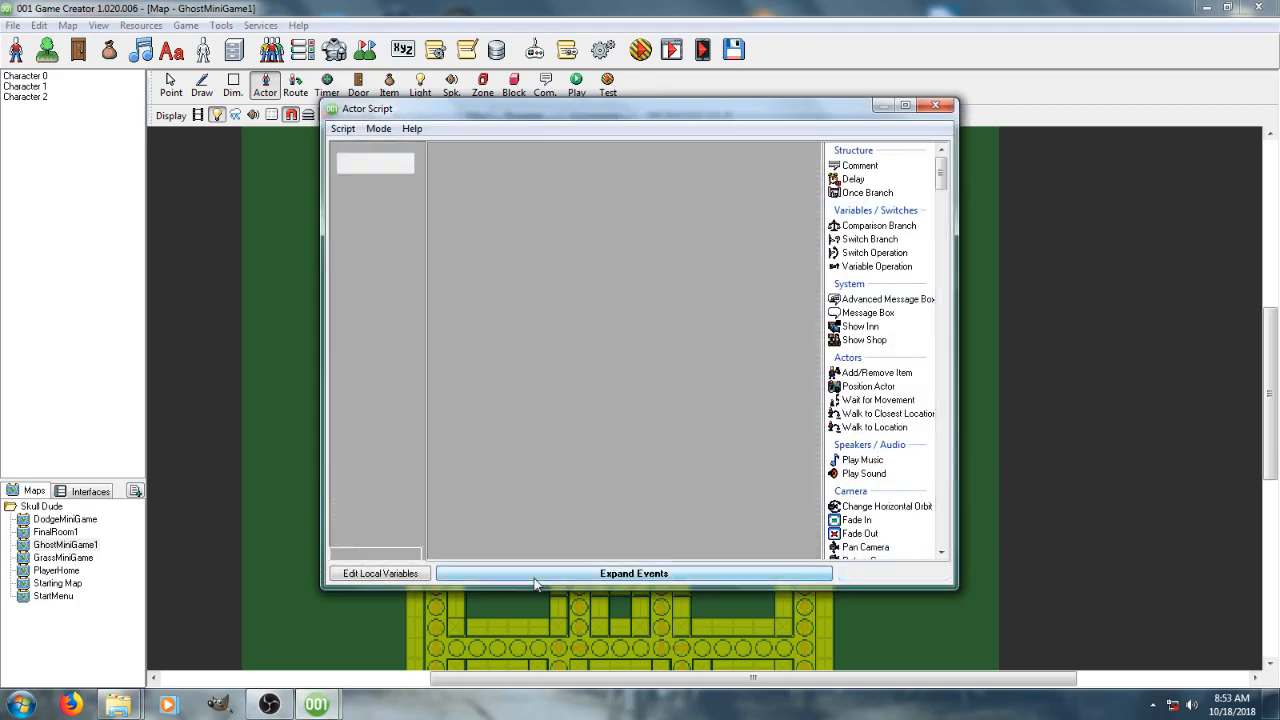
Add a Delete Actor event targeting (This) to the new character's Separated from Actor script
click(383, 556)
text(del)
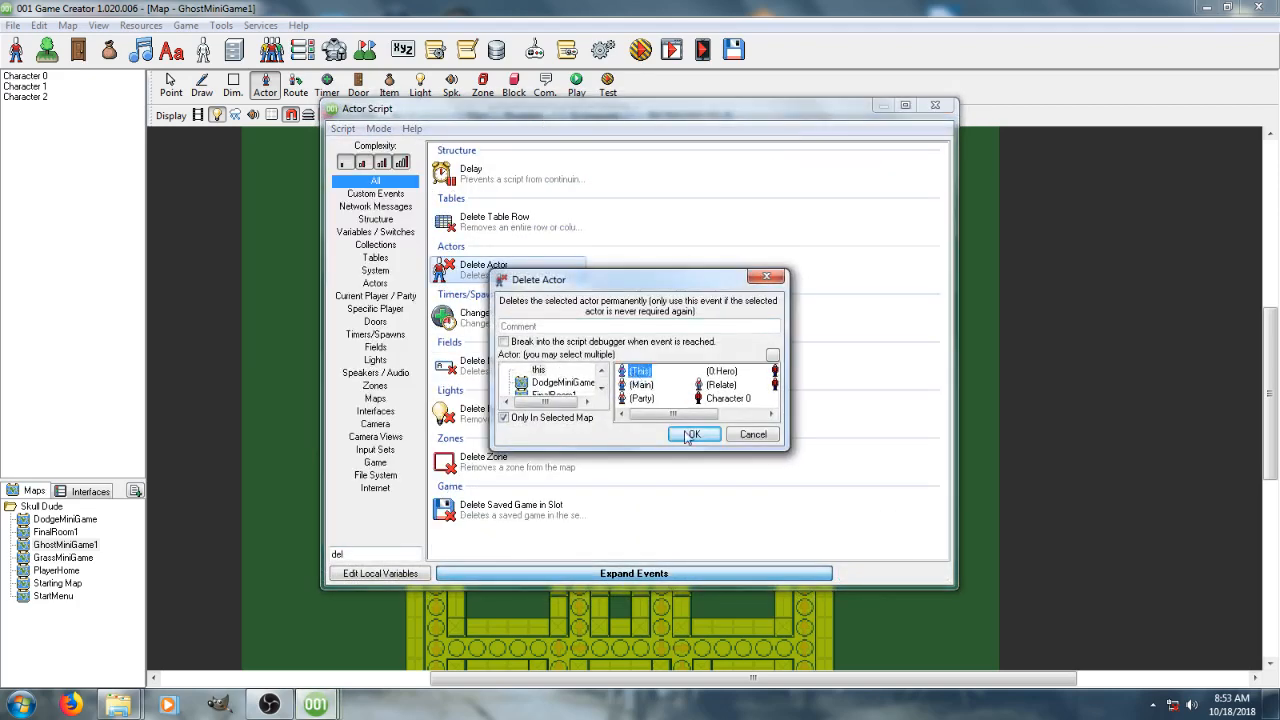
click(691, 436)
Try a Change Invincibility event that makes the main actor invincible after the Delete Actor event, and remove it from the script
click(545, 573)
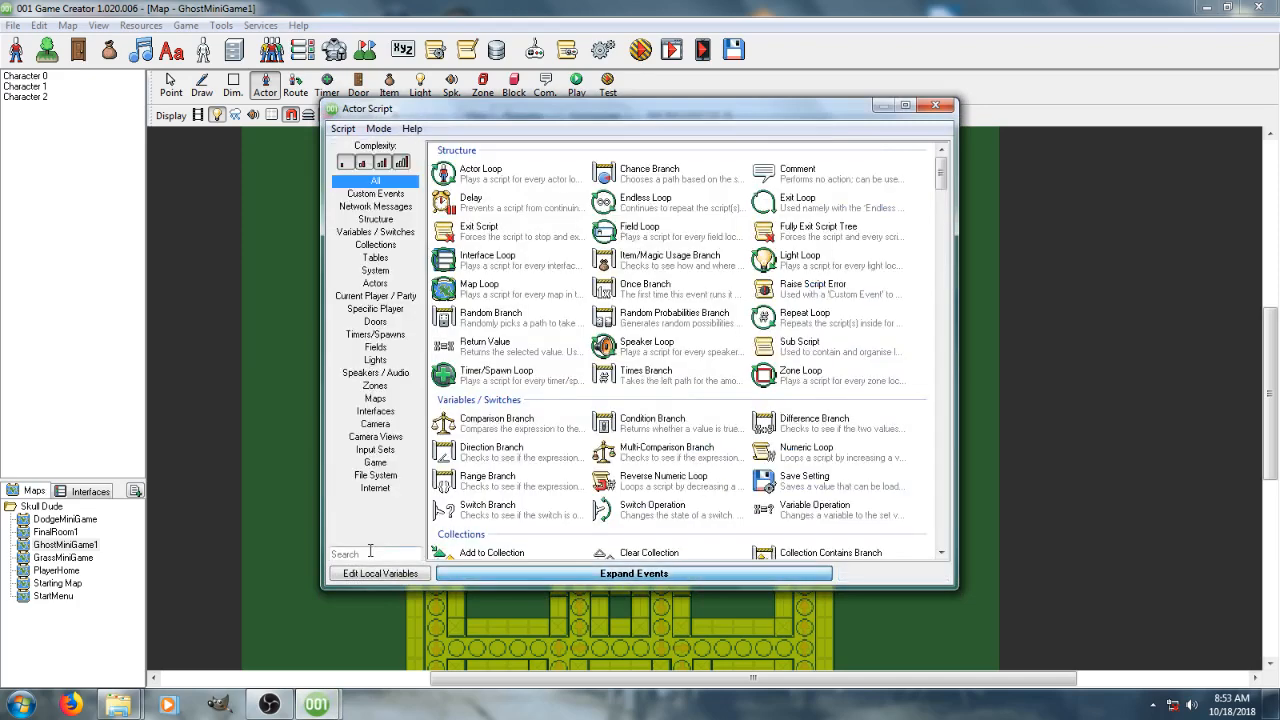
click(370, 553)
text(invi)
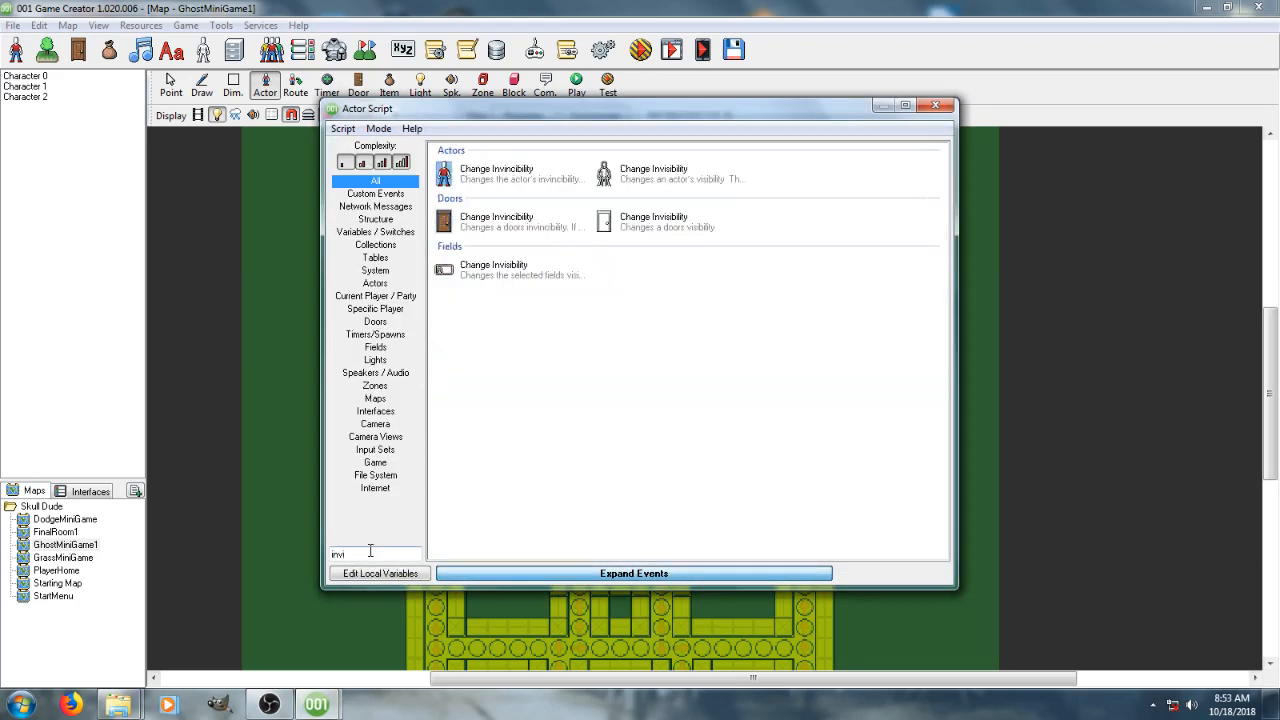
double_click(538, 170)
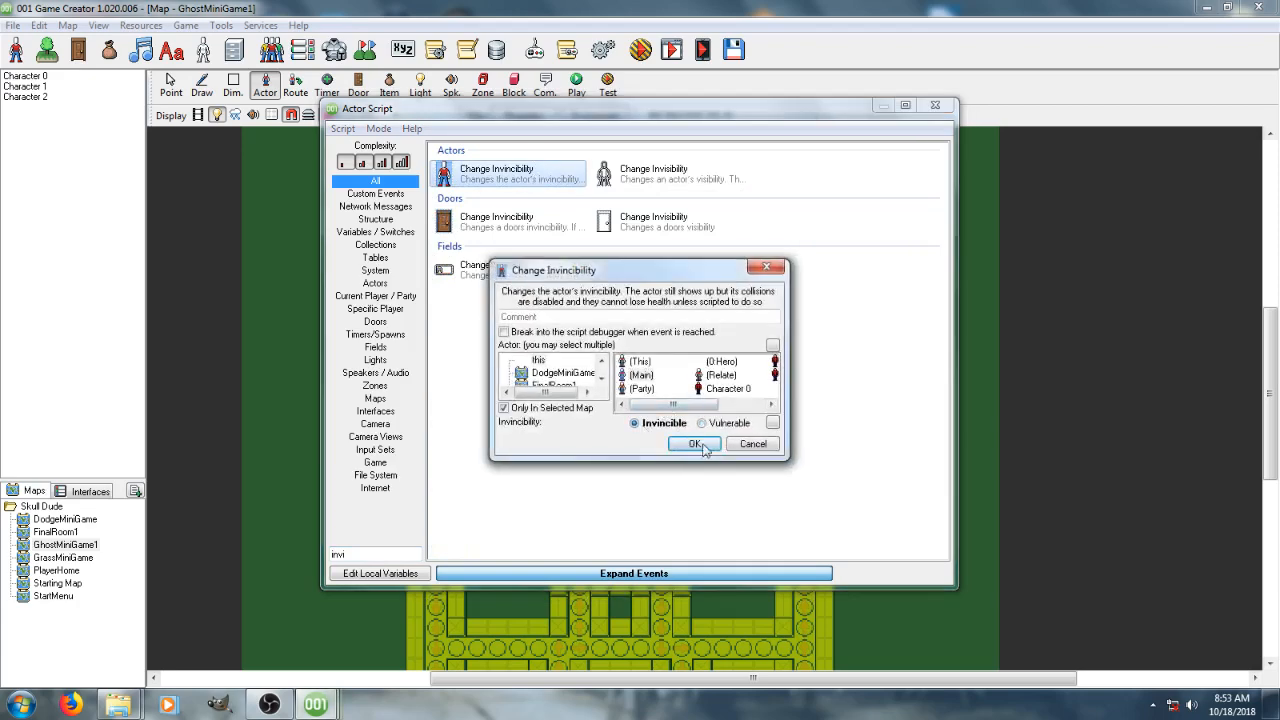
click(694, 444)
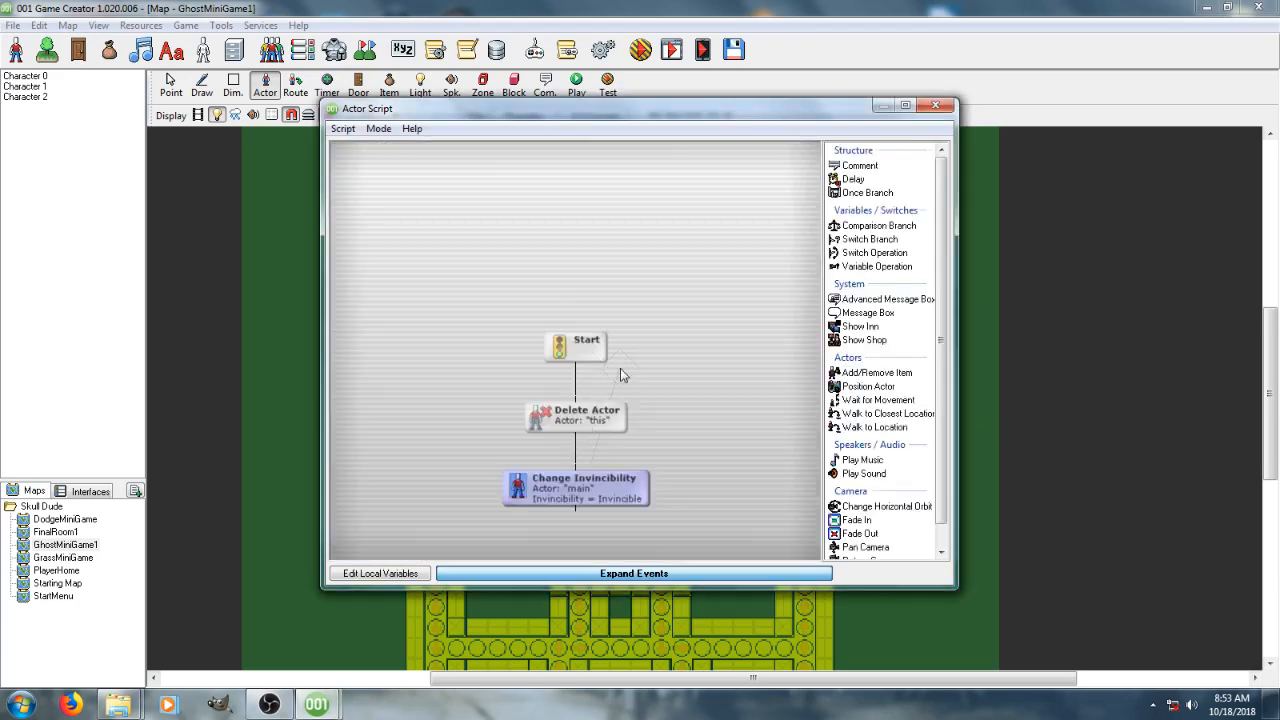
right_click(612, 481)
click(700, 660)
click(580, 575)
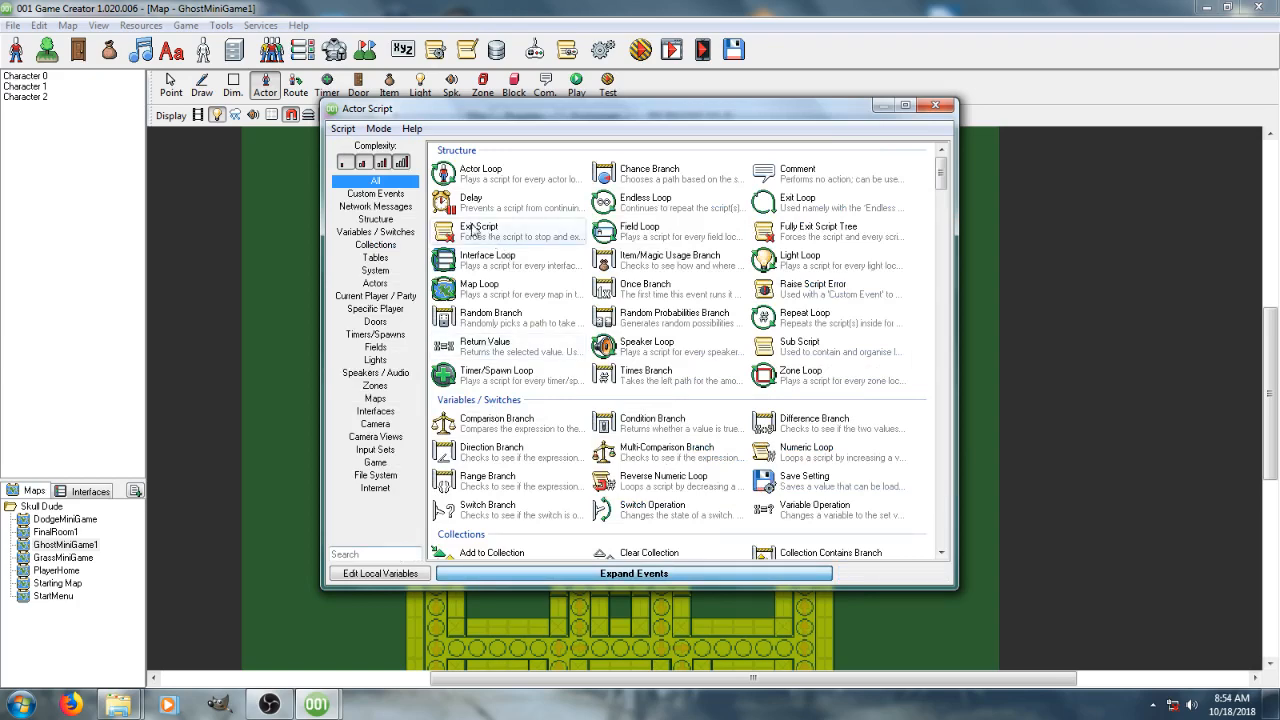
click(545, 380)
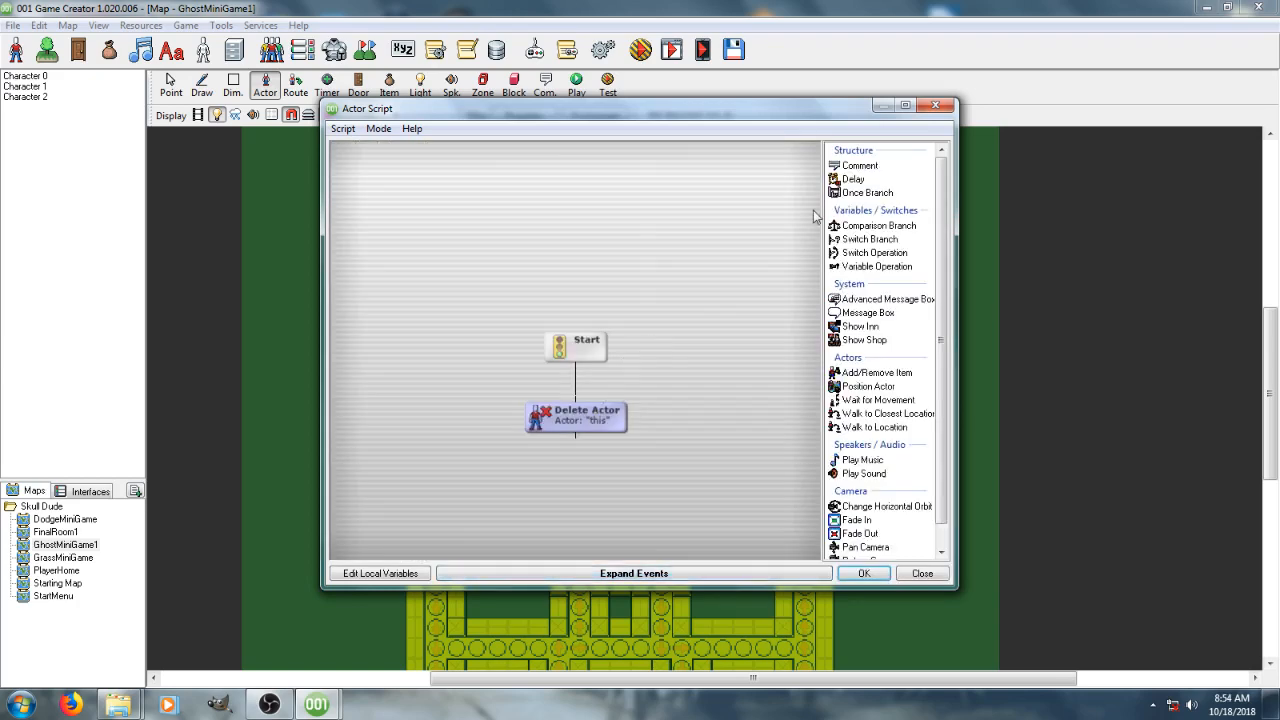
Start a Switch Operation event after Delete Actor and add a new switch named GhostGamePowerup1
double_click(874, 252)
click(743, 380)
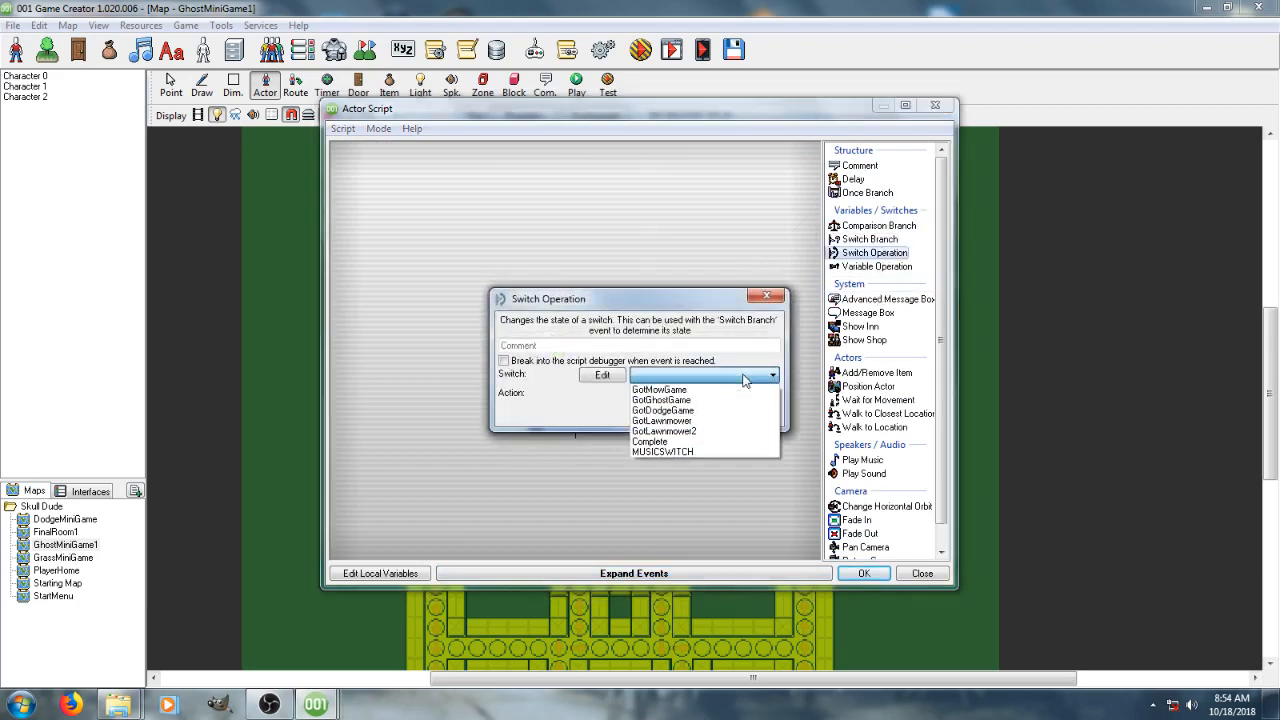
click(760, 375)
click(602, 374)
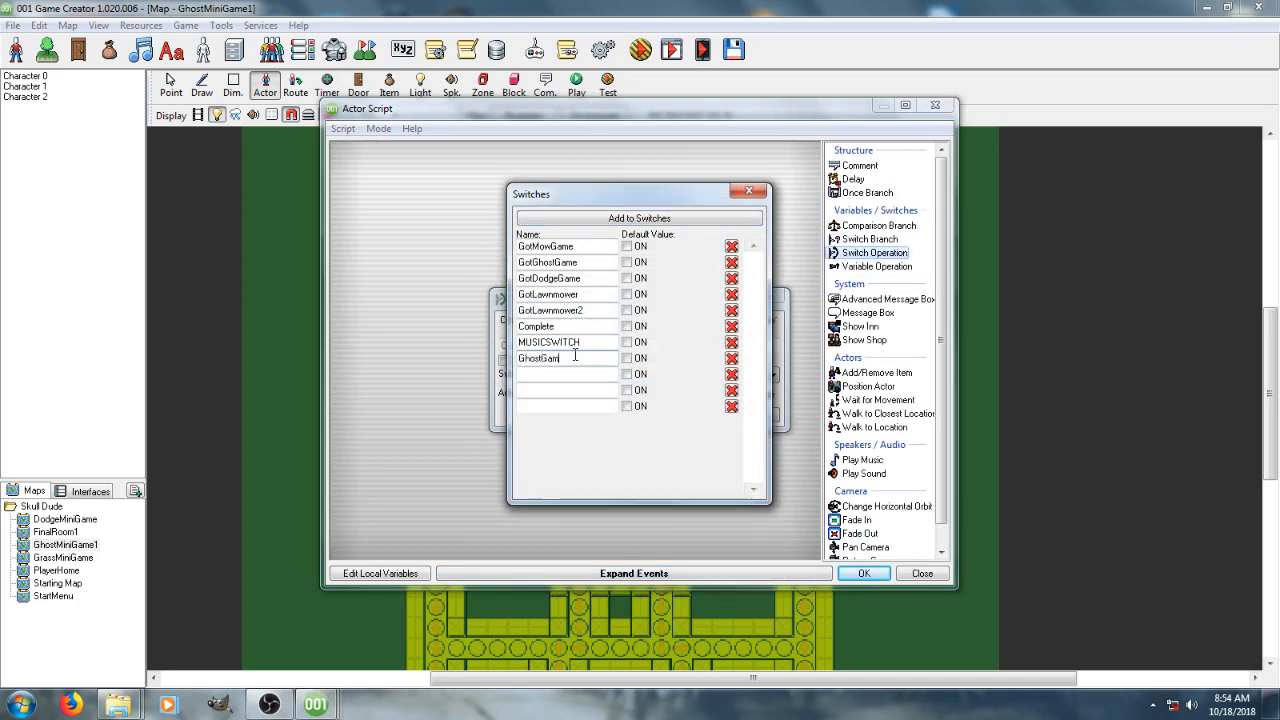
text(owerup1)
click(748, 191)
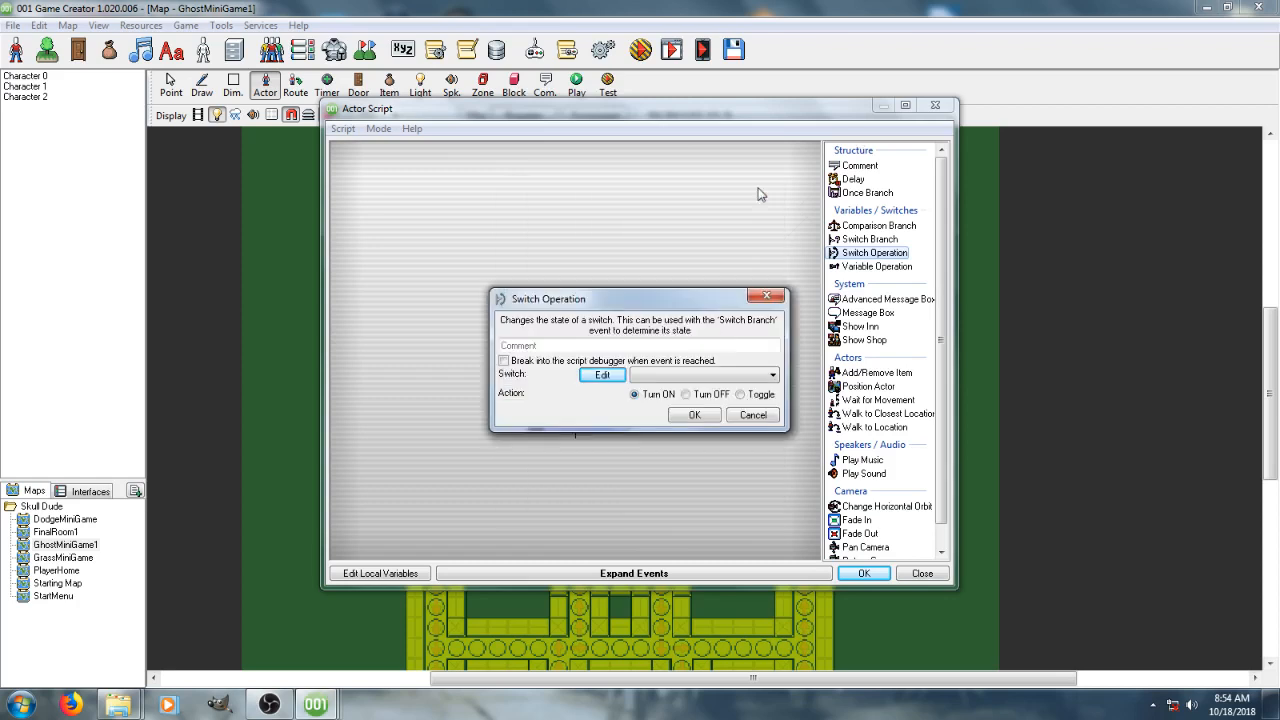
Set the Switch Operation to turn on GhostGamePowerup1, then accept the event, the script and the character's settings
click(701, 379)
click(701, 388)
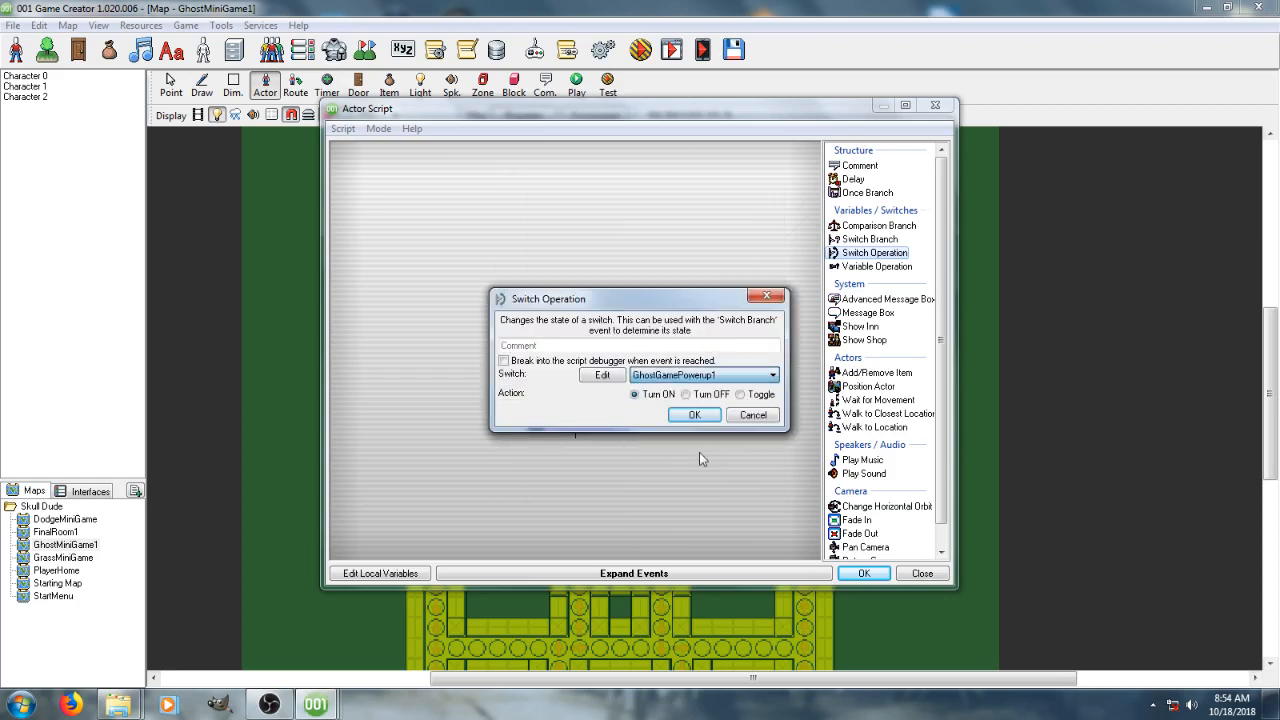
click(694, 414)
click(860, 573)
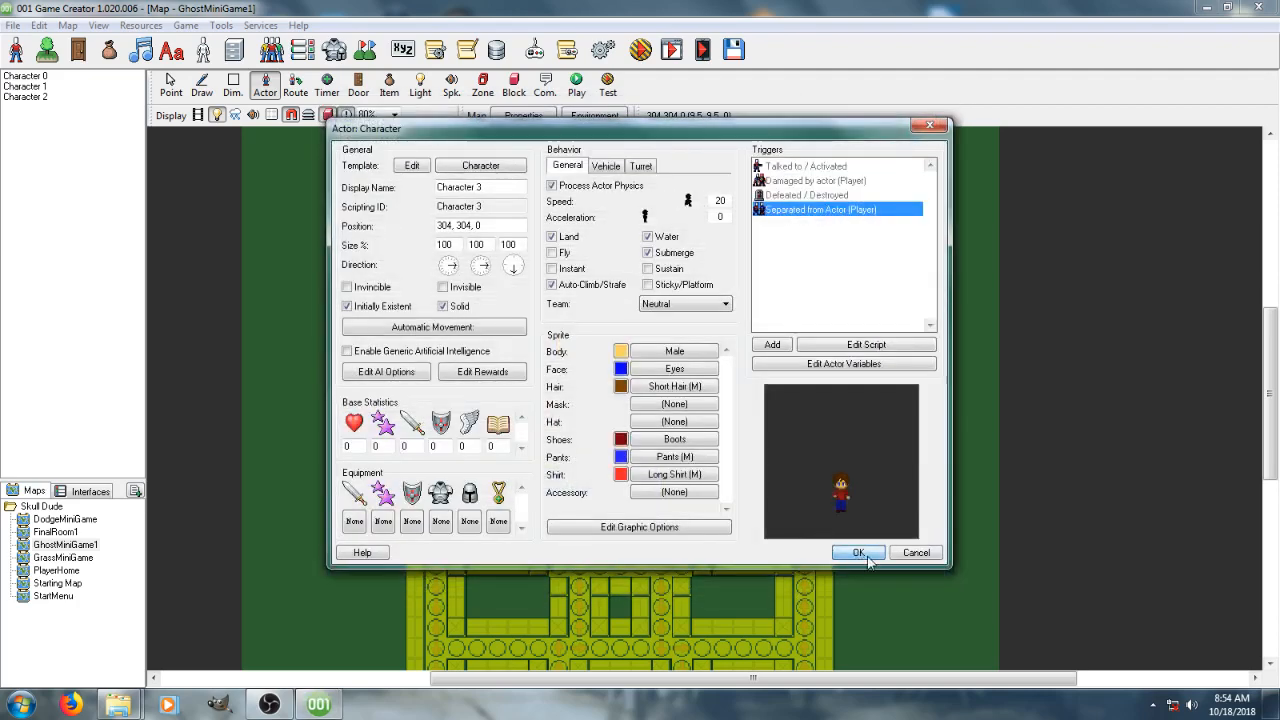
click(858, 560)
Reopen the new character at the maze's upper-left corner and set its body sprite to Arcade1 from the project's resources
click(171, 85)
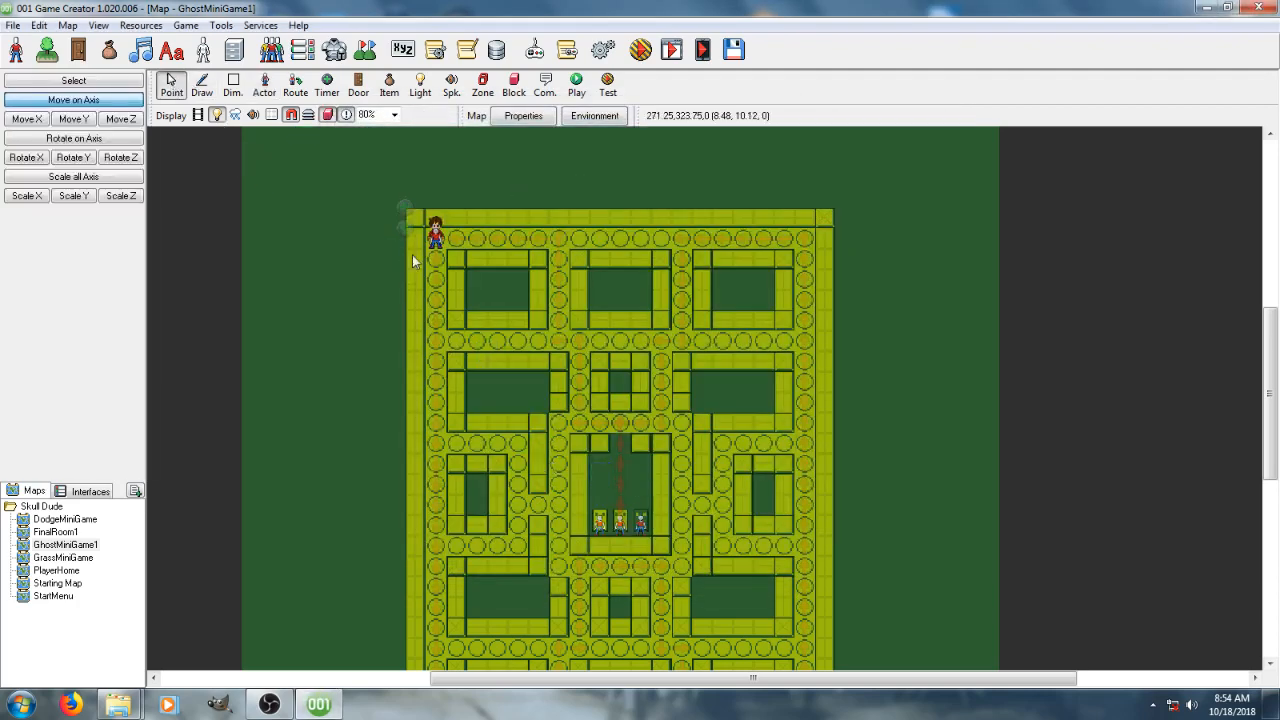
double_click(435, 232)
click(673, 350)
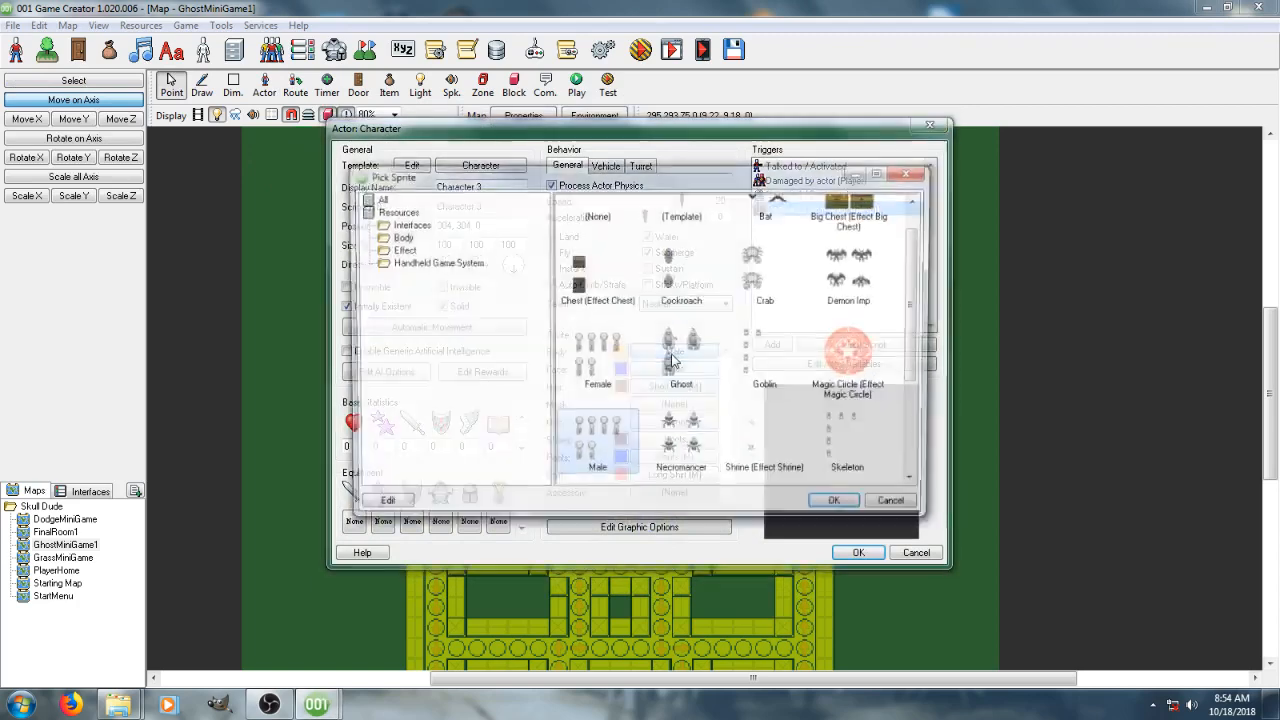
click(436, 262)
click(405, 249)
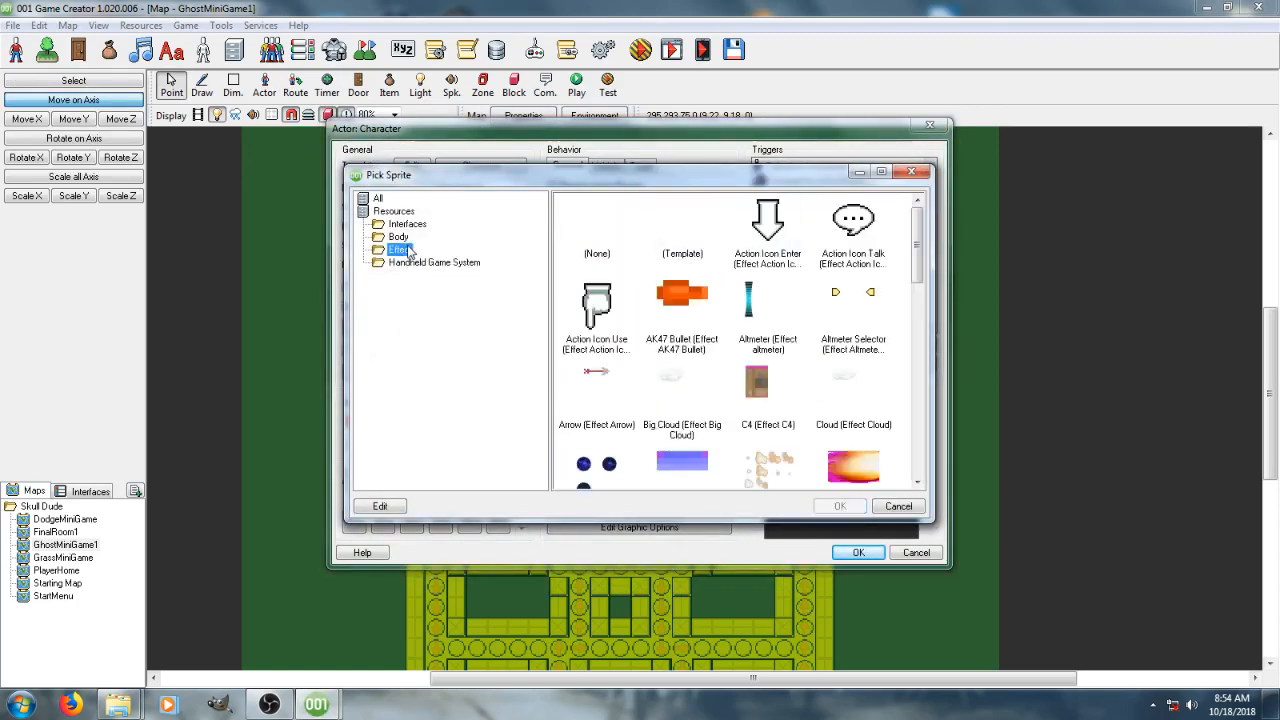
click(396, 211)
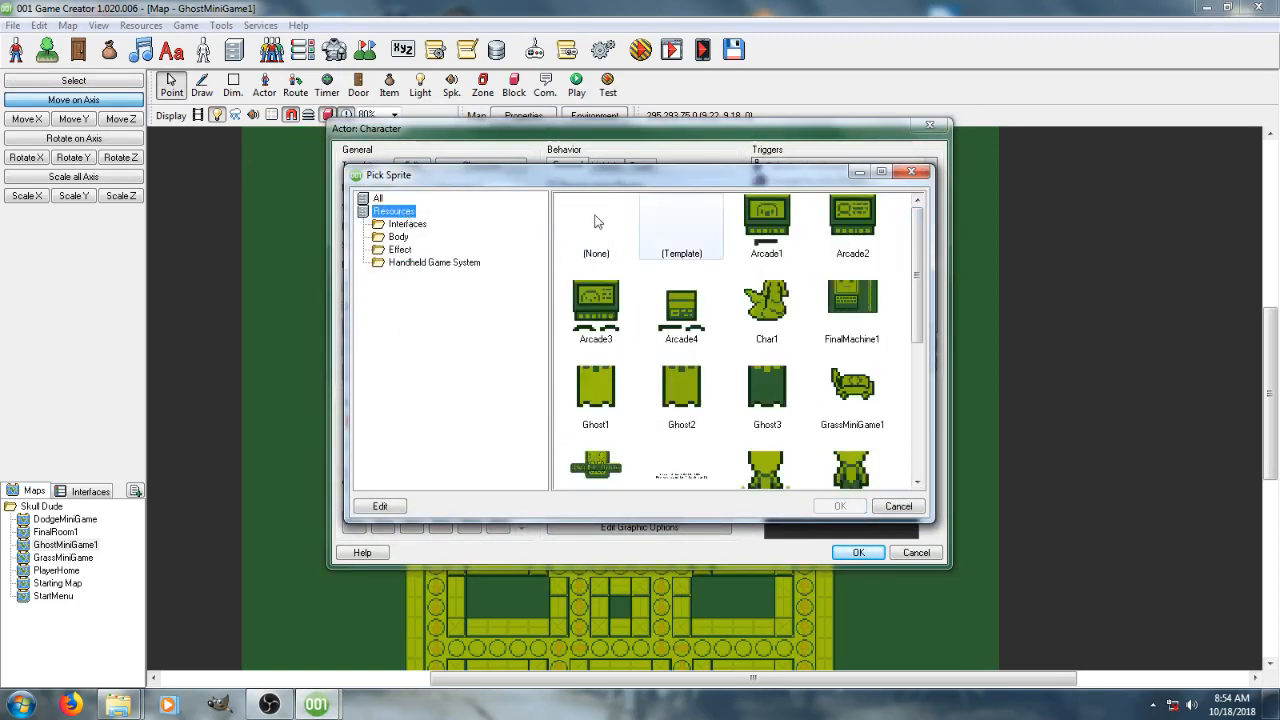
drag(920, 262, 920, 262)
double_click(768, 222)
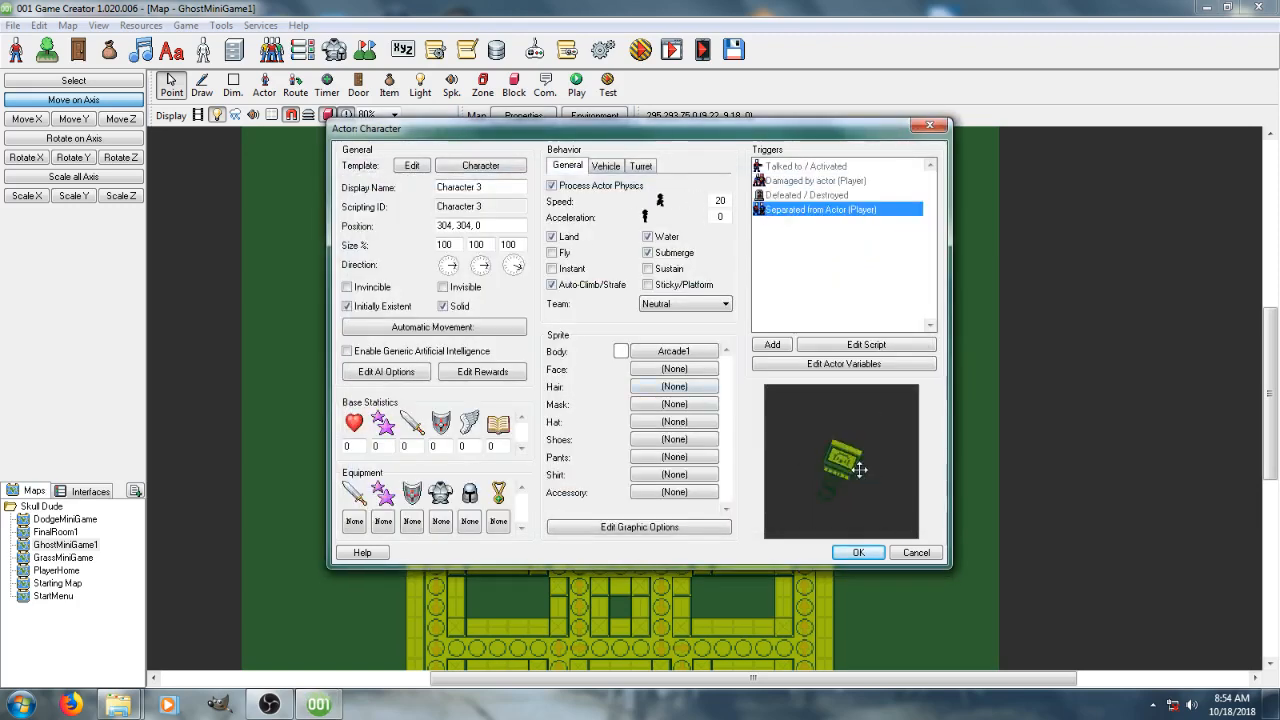
Try Arcade3 as the character's body sprite, settle on Arcade2 and accept the actor settings
click(674, 351)
double_click(600, 308)
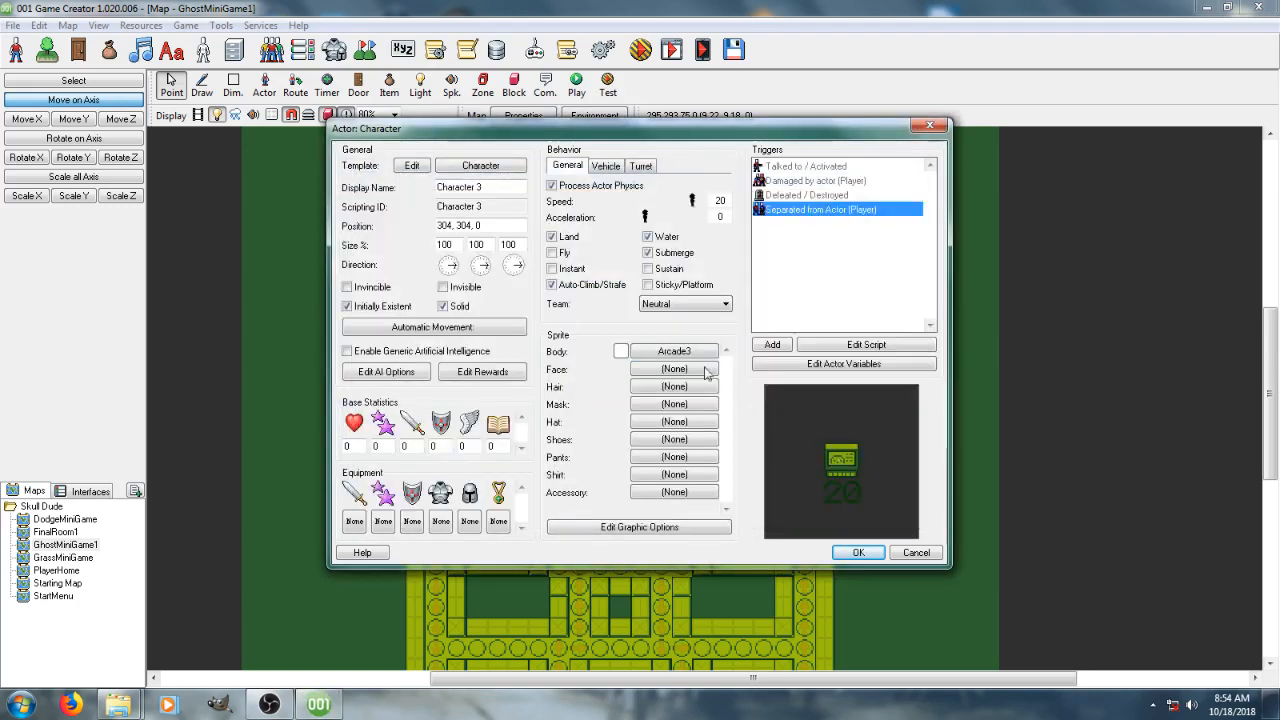
click(704, 354)
double_click(854, 222)
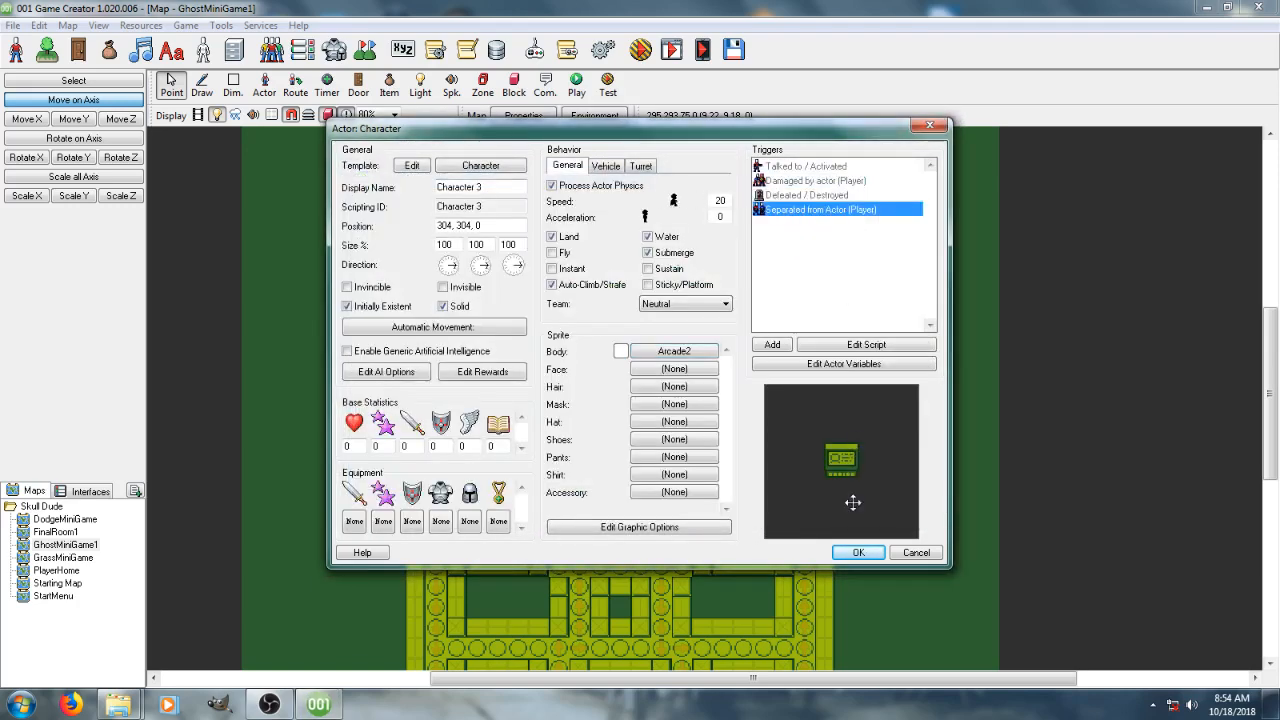
click(858, 552)
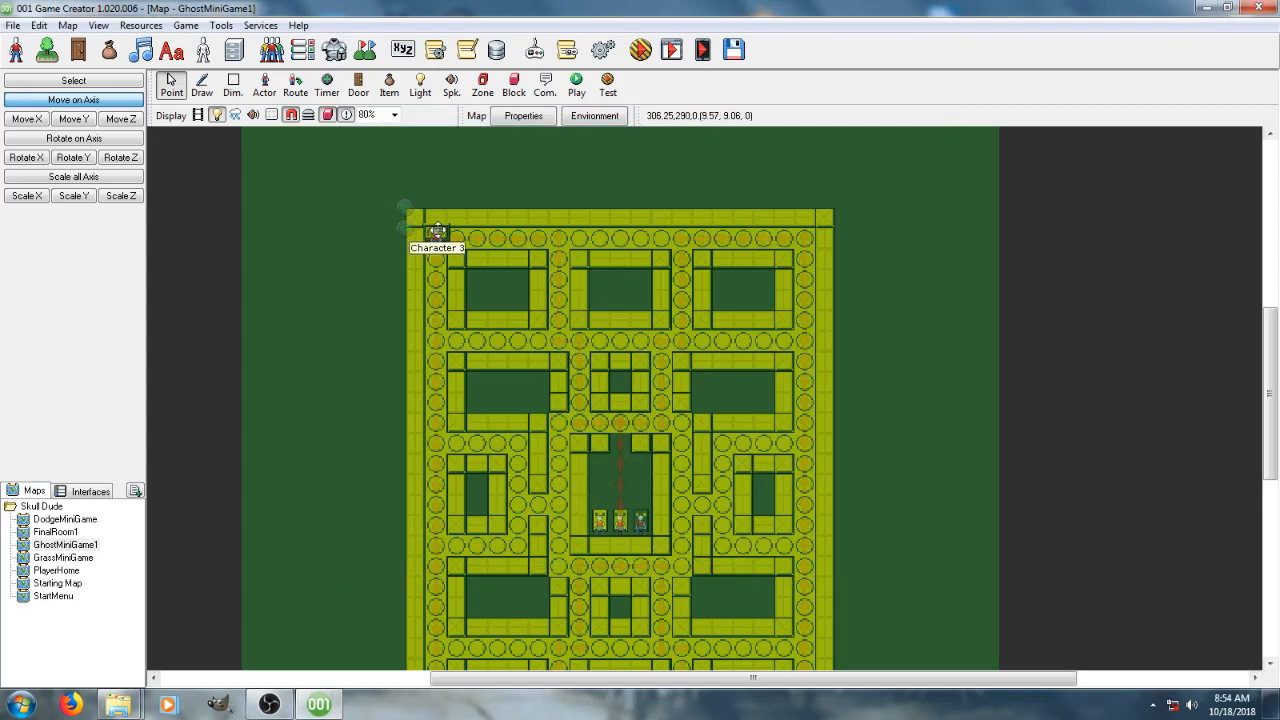
Leave the GhostMiniGame1 map and open the HUD interface for editing
middle_drag(539, 341, 622, 416)
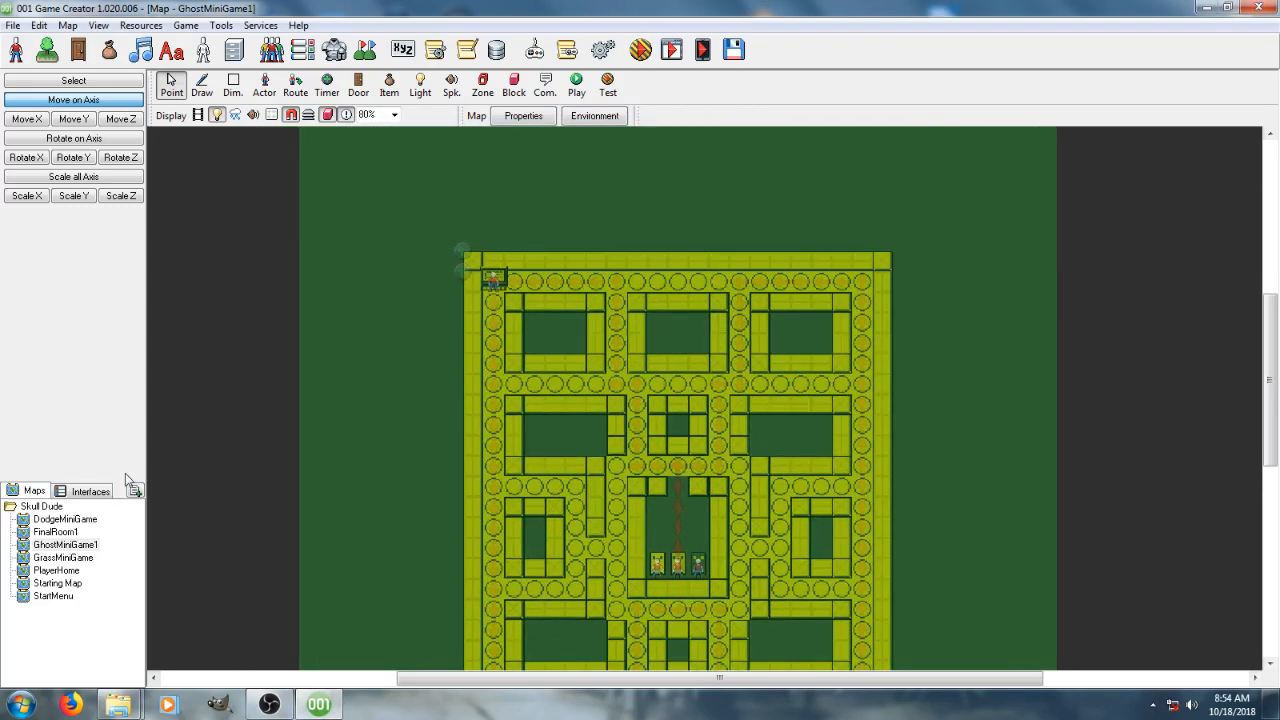
click(92, 491)
click(588, 405)
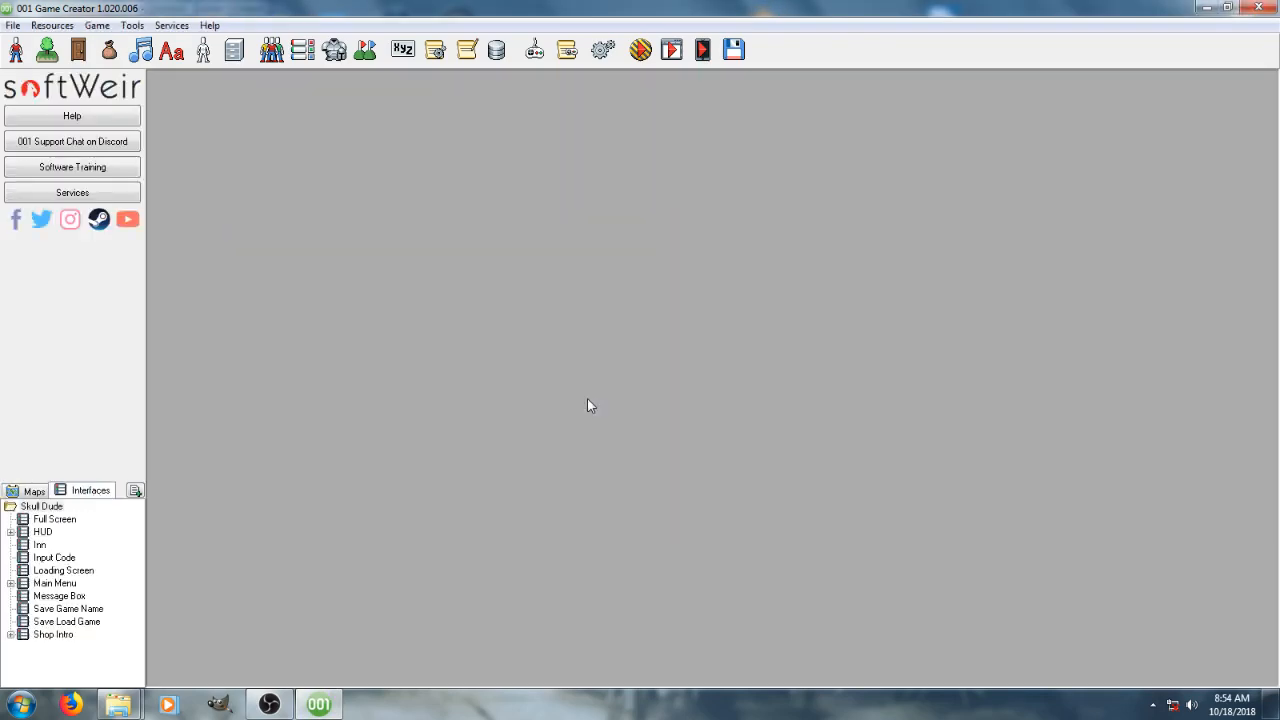
double_click(41, 533)
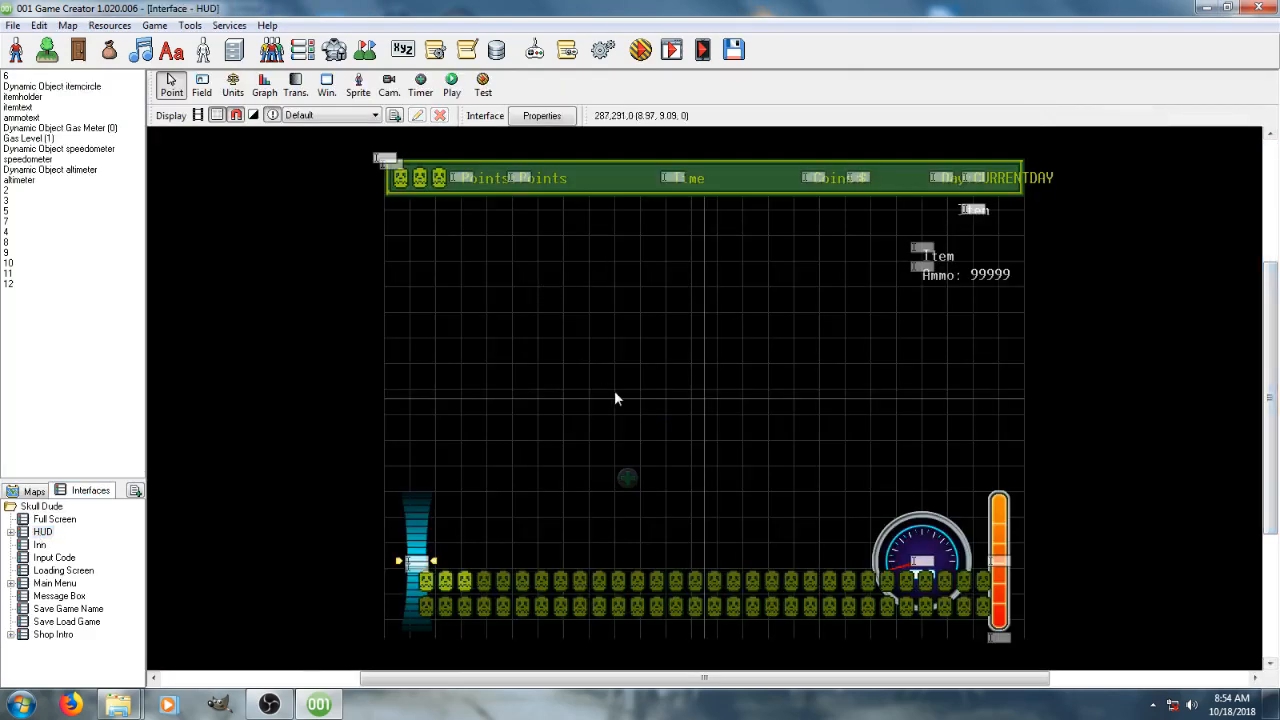
Review the settings and triggers of the HUD's hudtimer and accept them
middle_drag(624, 456, 561, 394)
double_click(565, 459)
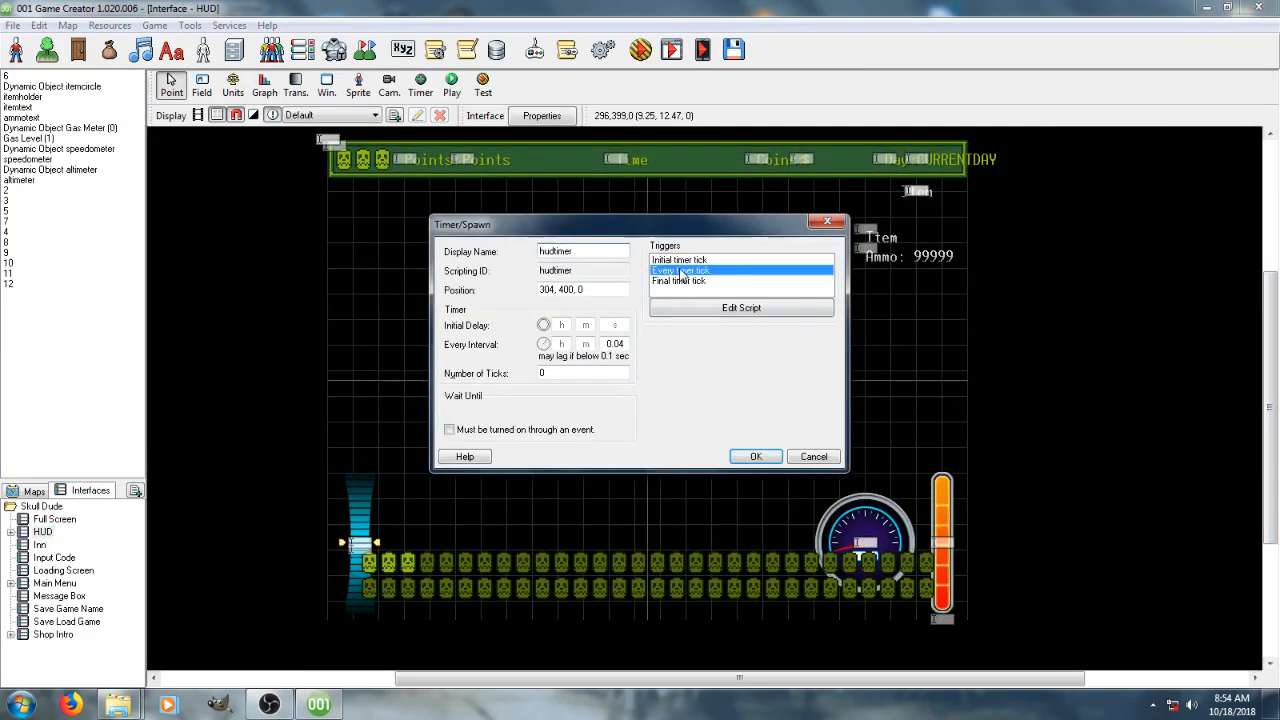
click(755, 456)
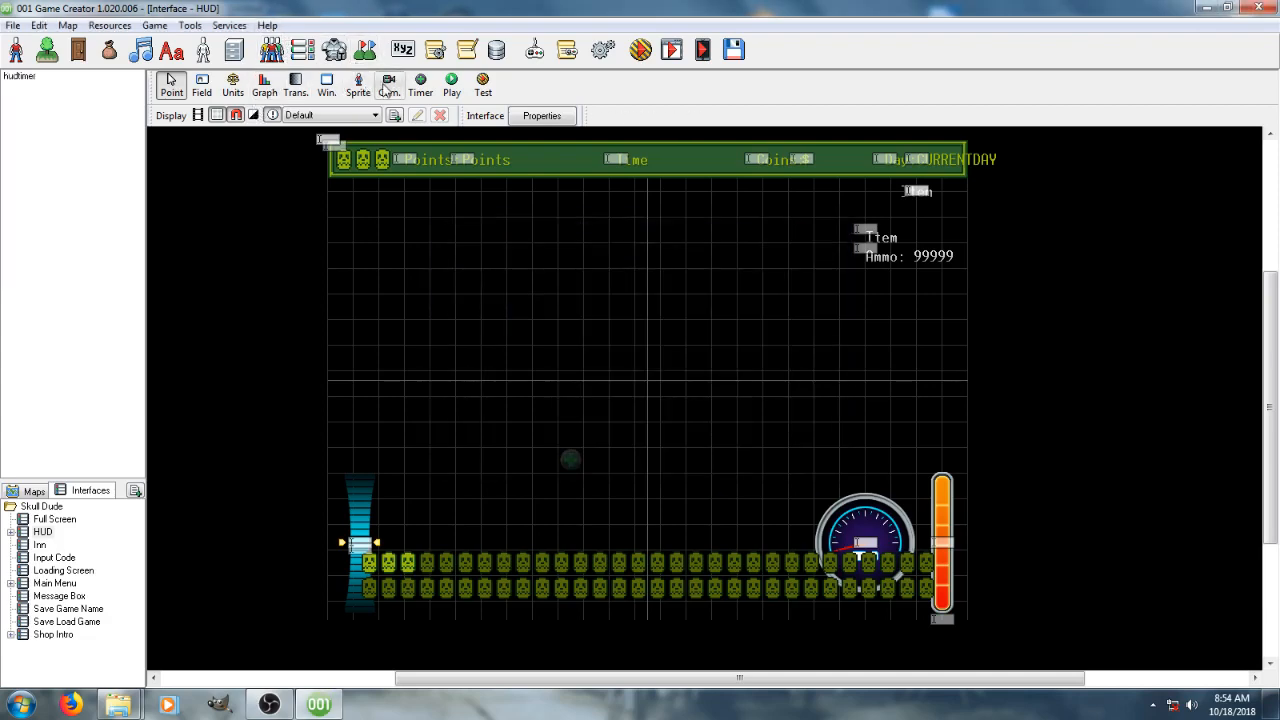
Place a new timer just above hudtimer at position 304, 368, 0 and open its every-tick script
click(420, 88)
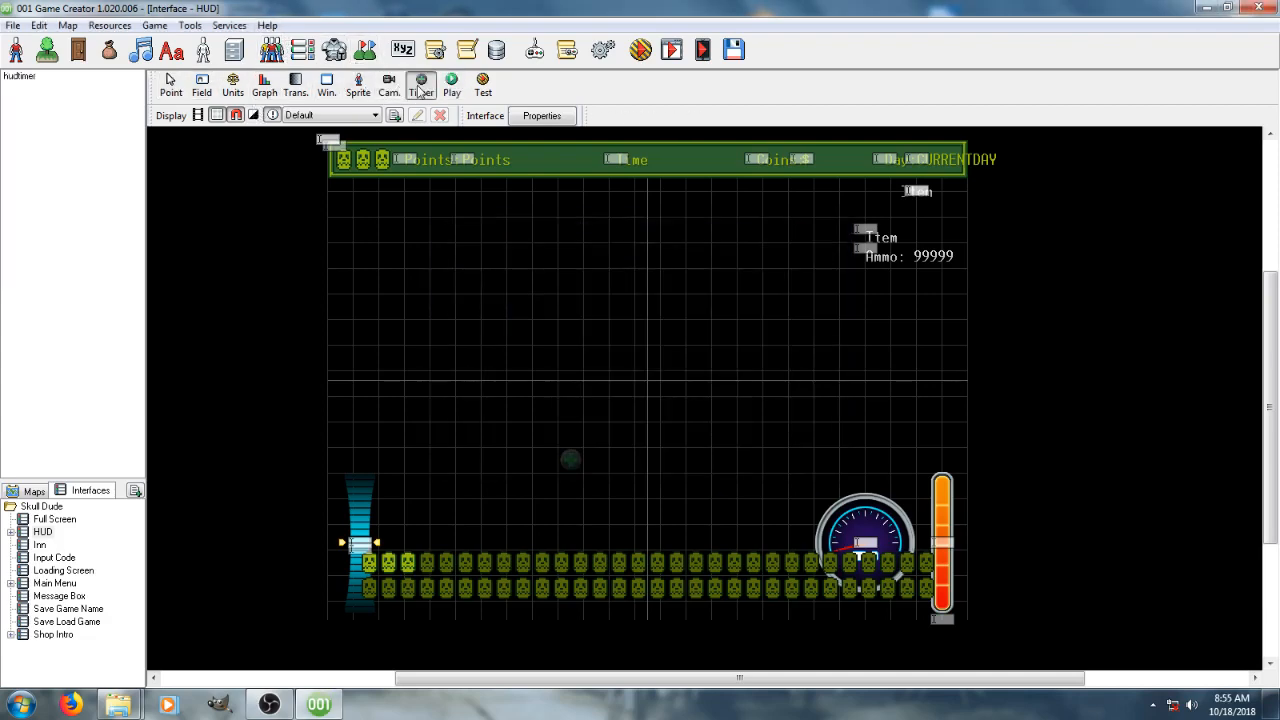
click(572, 446)
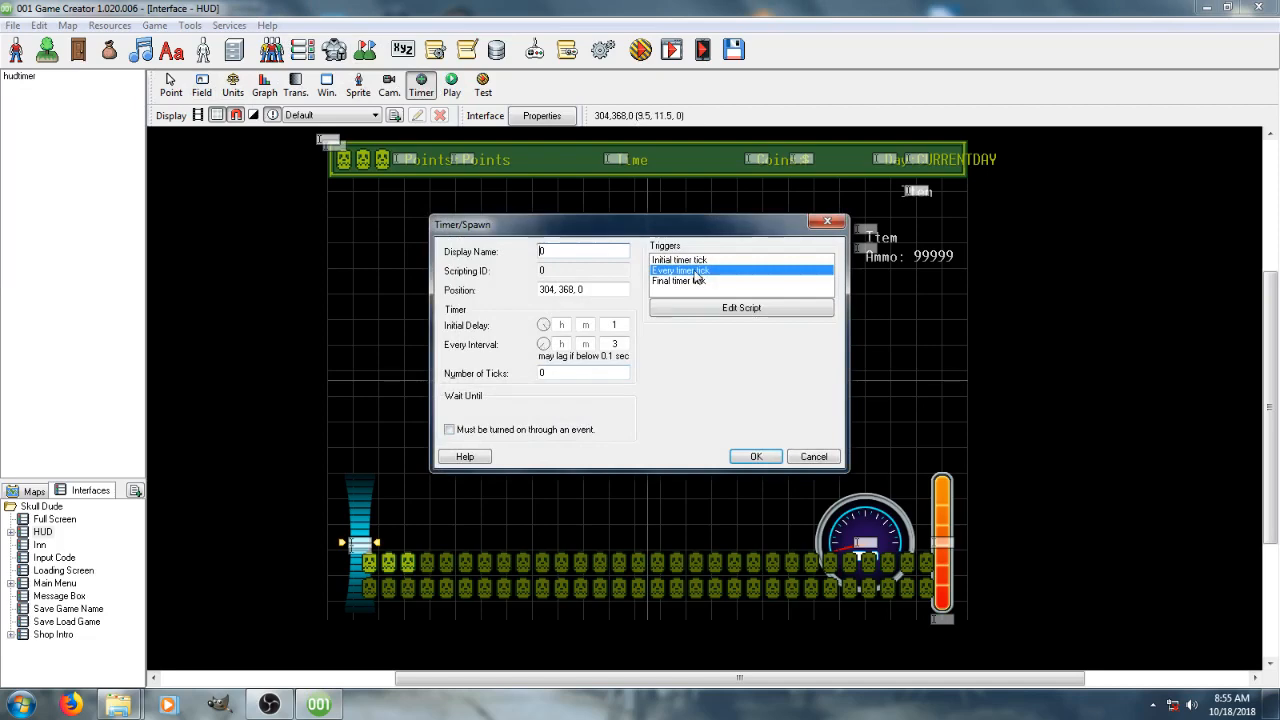
double_click(694, 272)
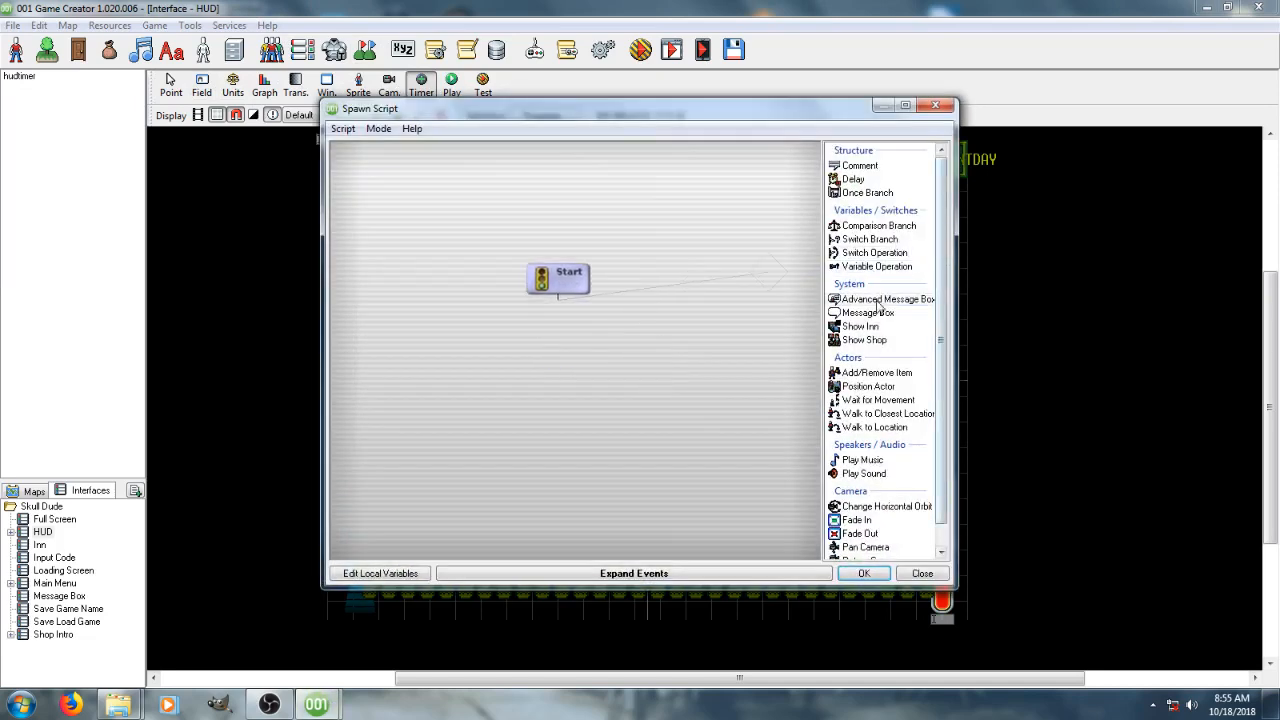
Add a Switch Branch event that checks the GhostGamePowerup1 switch to the timer's script
double_click(869, 239)
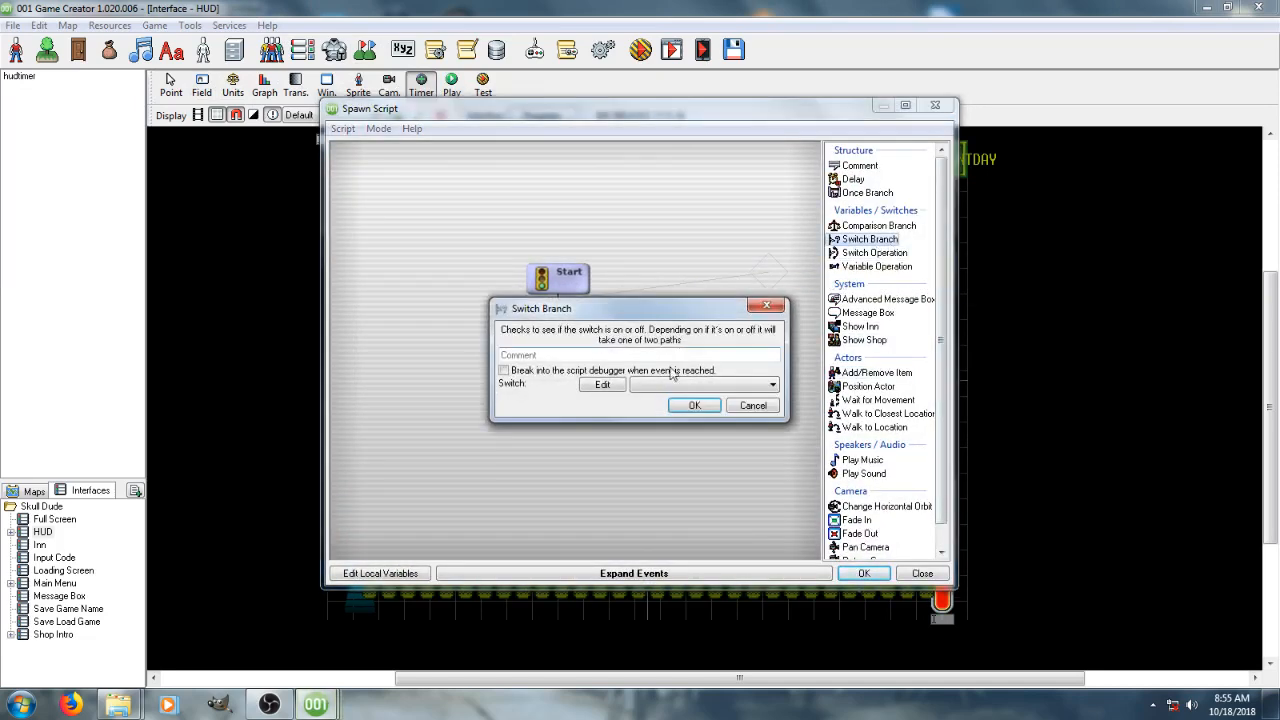
click(688, 388)
click(685, 472)
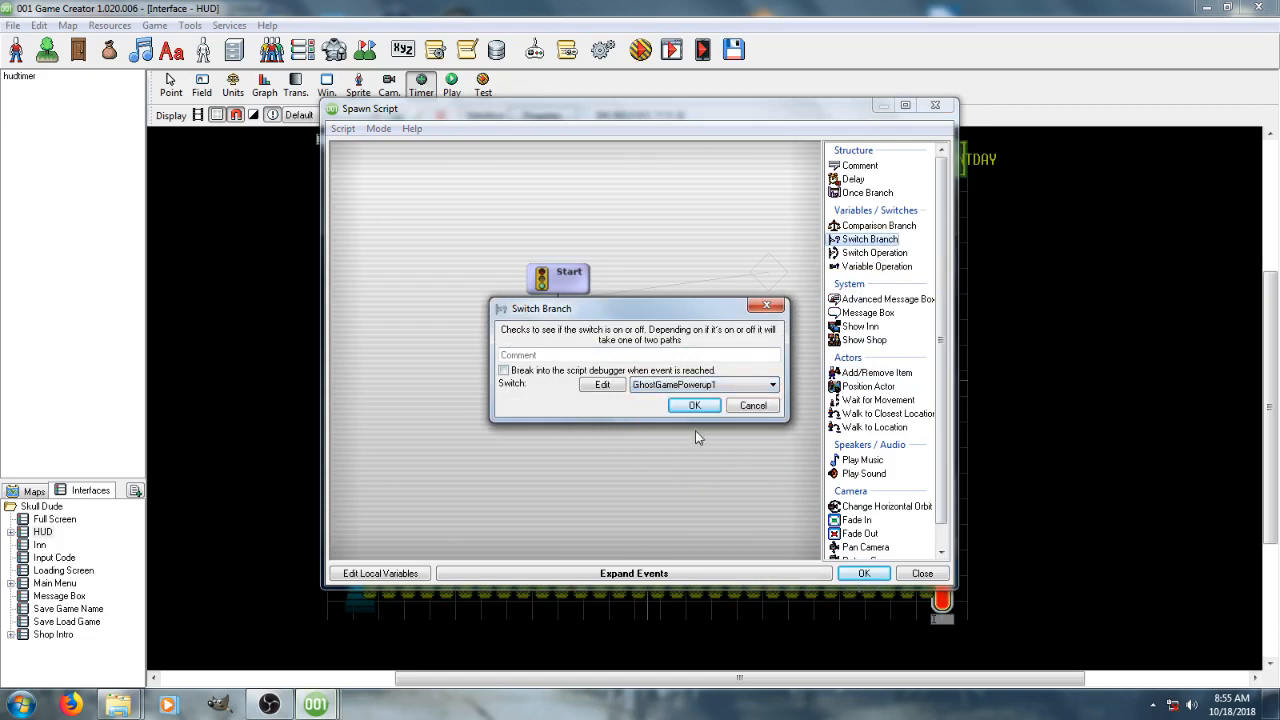
click(768, 405)
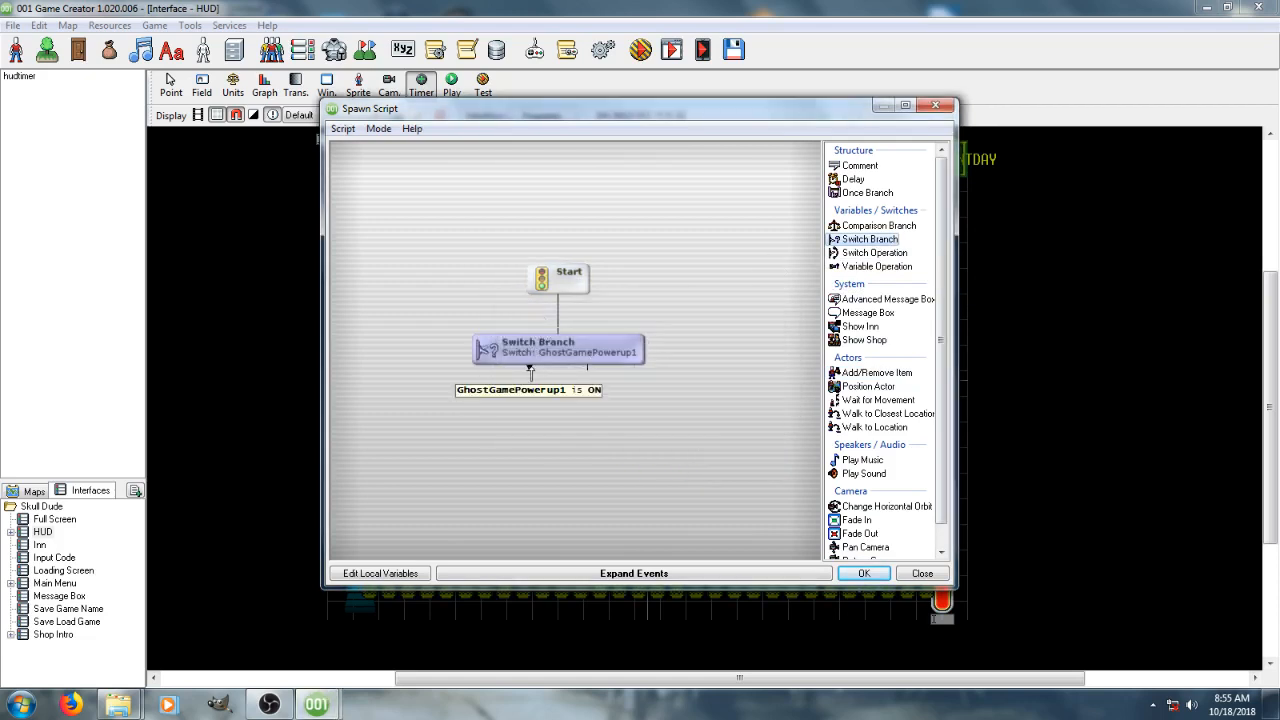
Add a Change Invincibility event to the branch's ON path, setting the main actor to Invincible
drag(530, 368, 526, 530)
drag(531, 578, 476, 577)
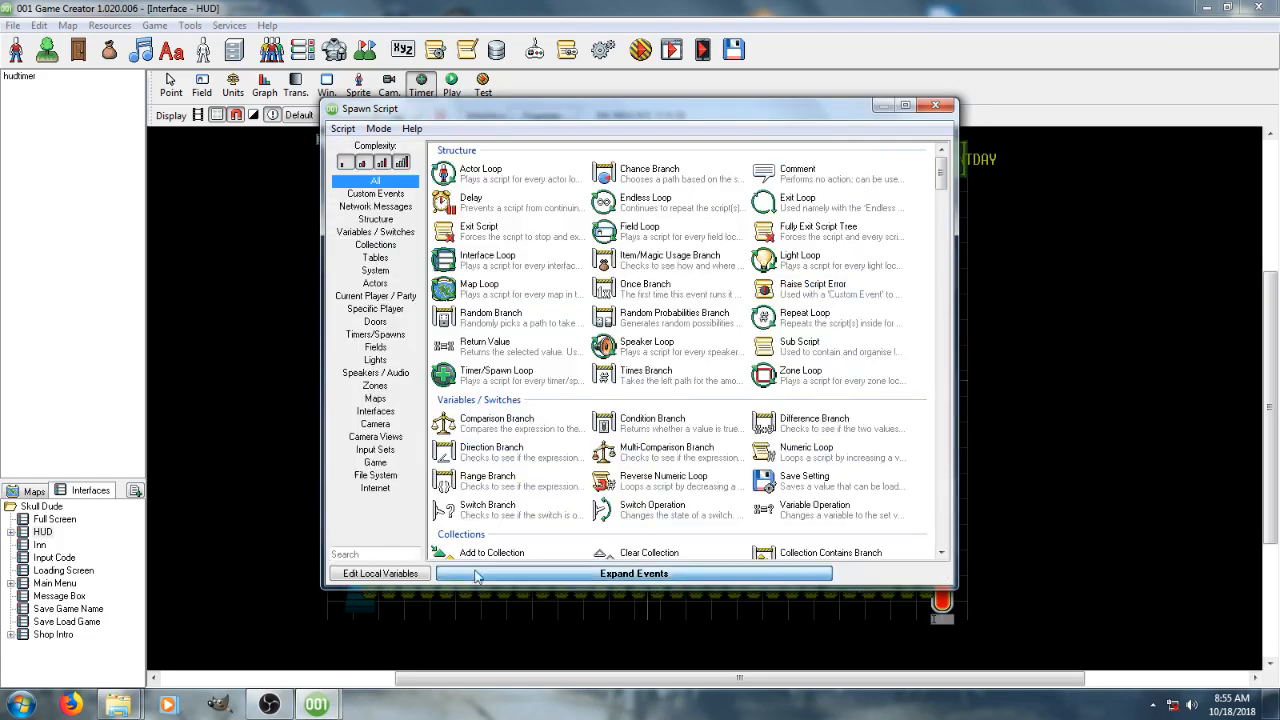
click(376, 556)
text(invin)
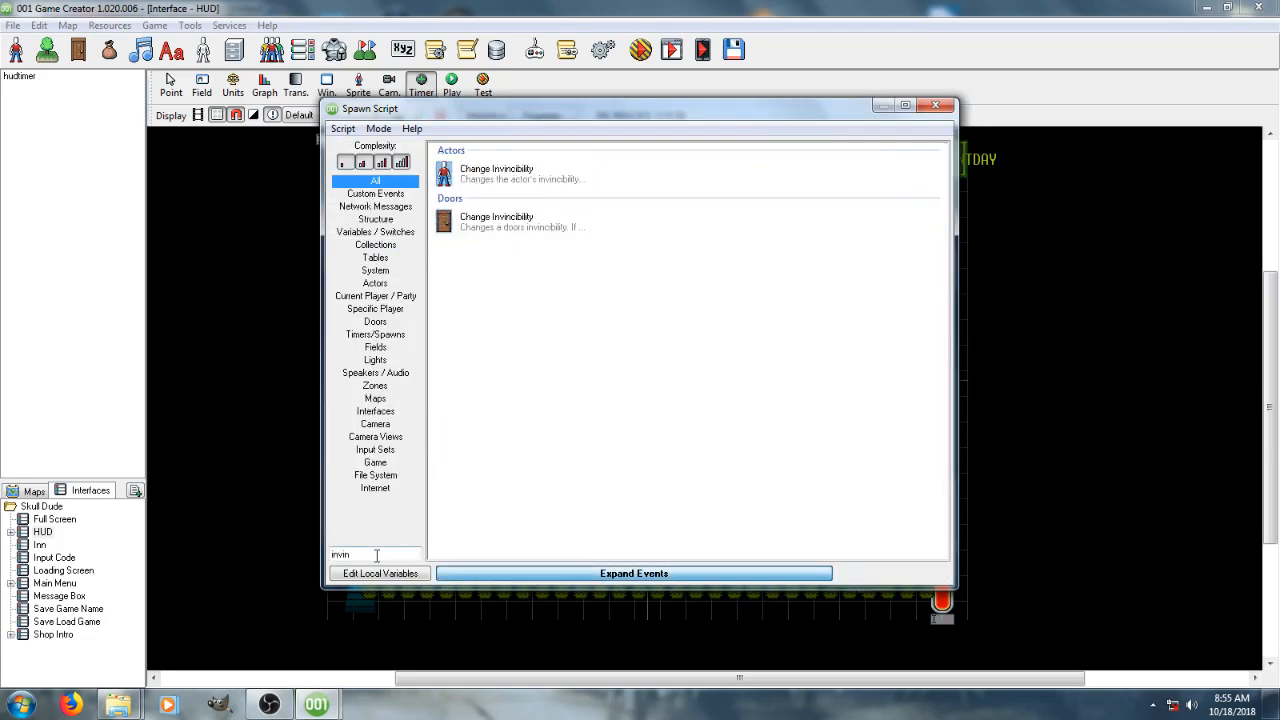
double_click(492, 174)
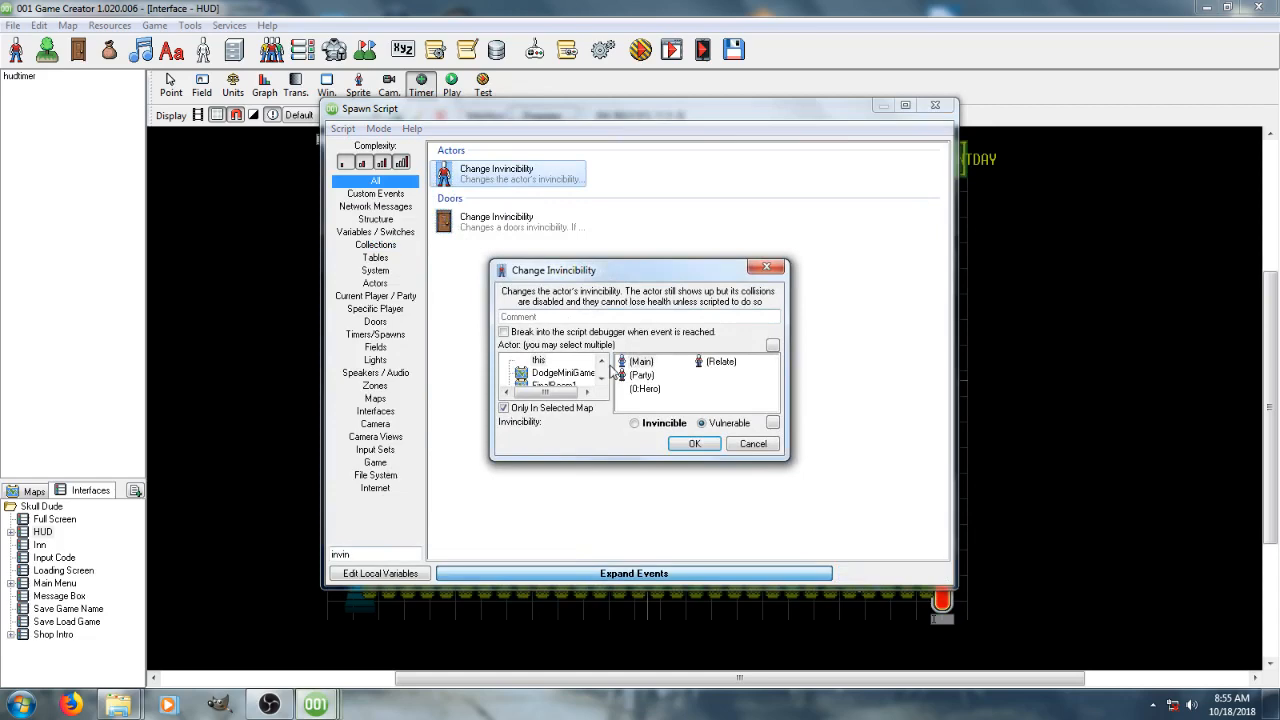
click(688, 445)
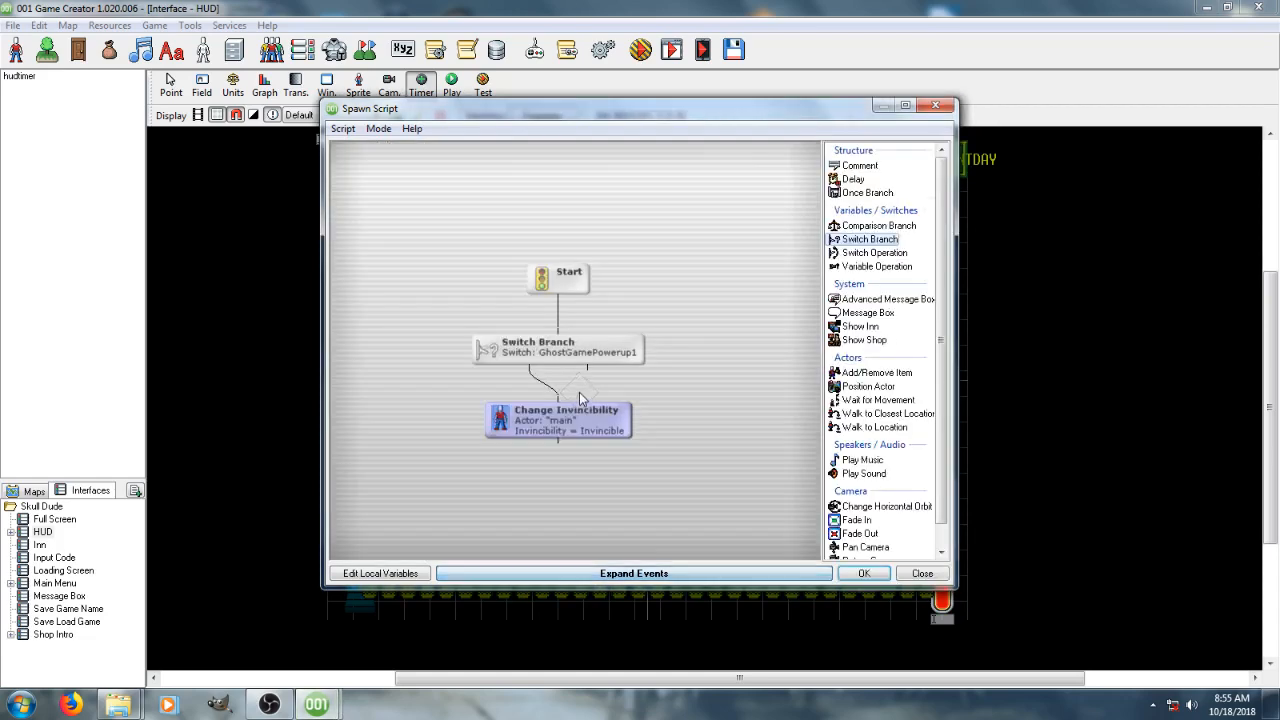
Start a Variable Operation event after Change Invincibility and create a global variable named PowerupStorage
click(498, 400)
double_click(875, 266)
click(698, 361)
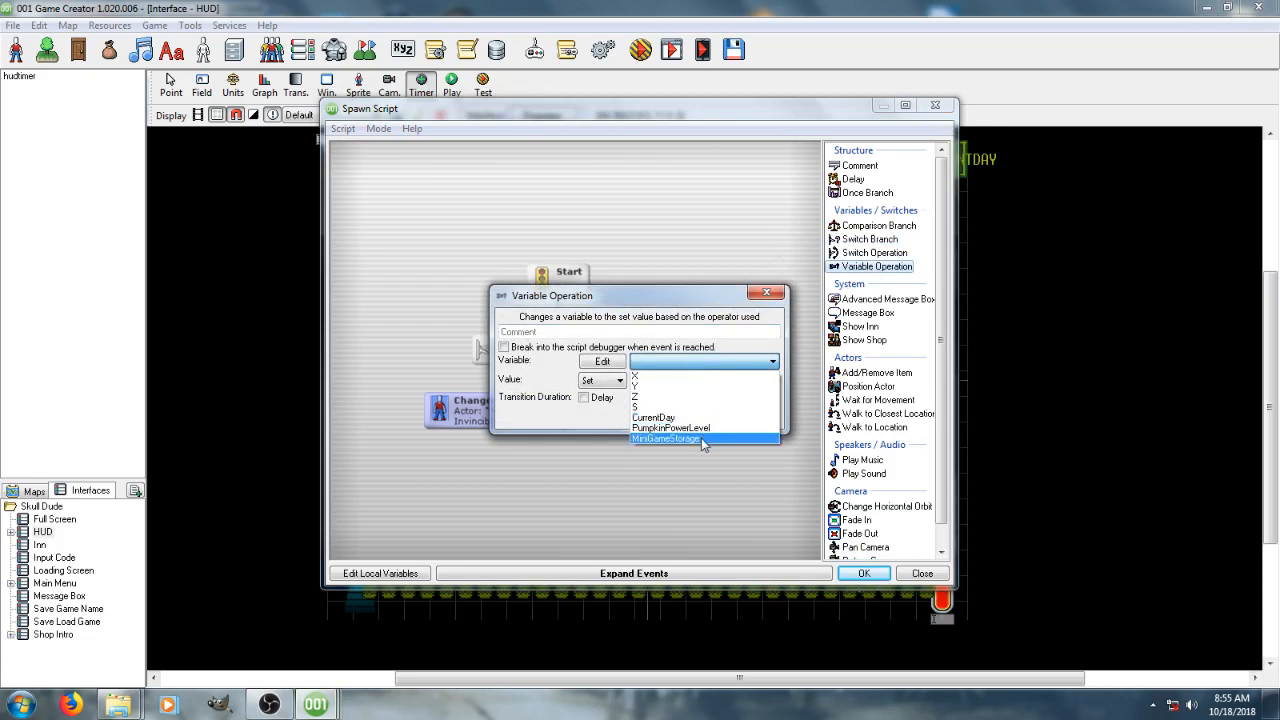
click(700, 438)
click(698, 362)
click(700, 441)
click(599, 380)
click(602, 369)
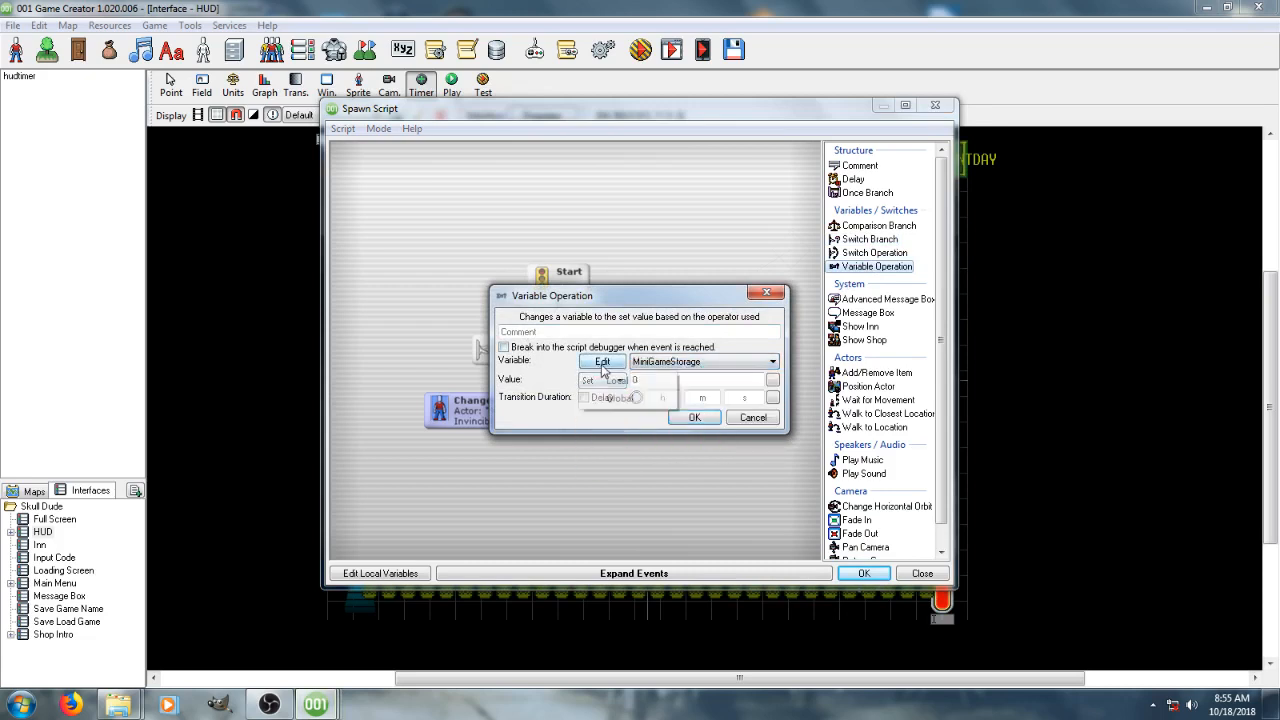
click(603, 362)
click(606, 398)
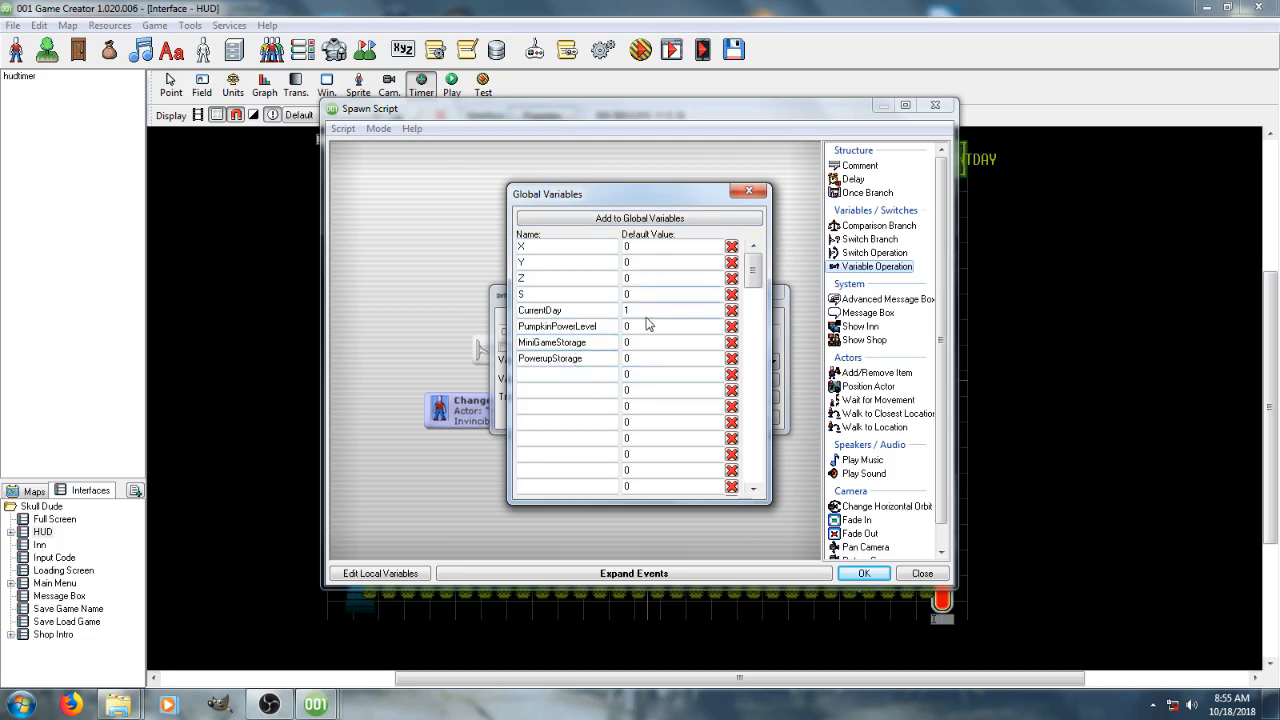
click(748, 190)
Make the Variable Operation add 1 to PowerupStorage and accept the event
click(688, 362)
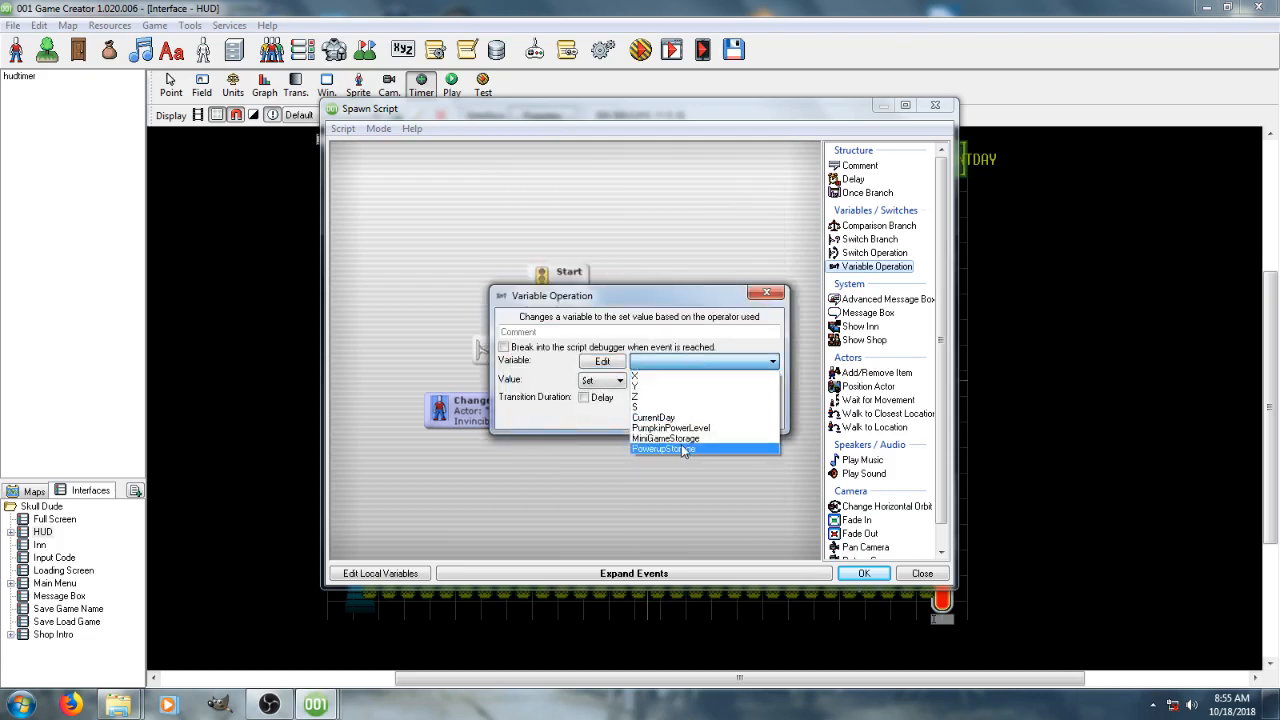
click(663, 448)
click(605, 381)
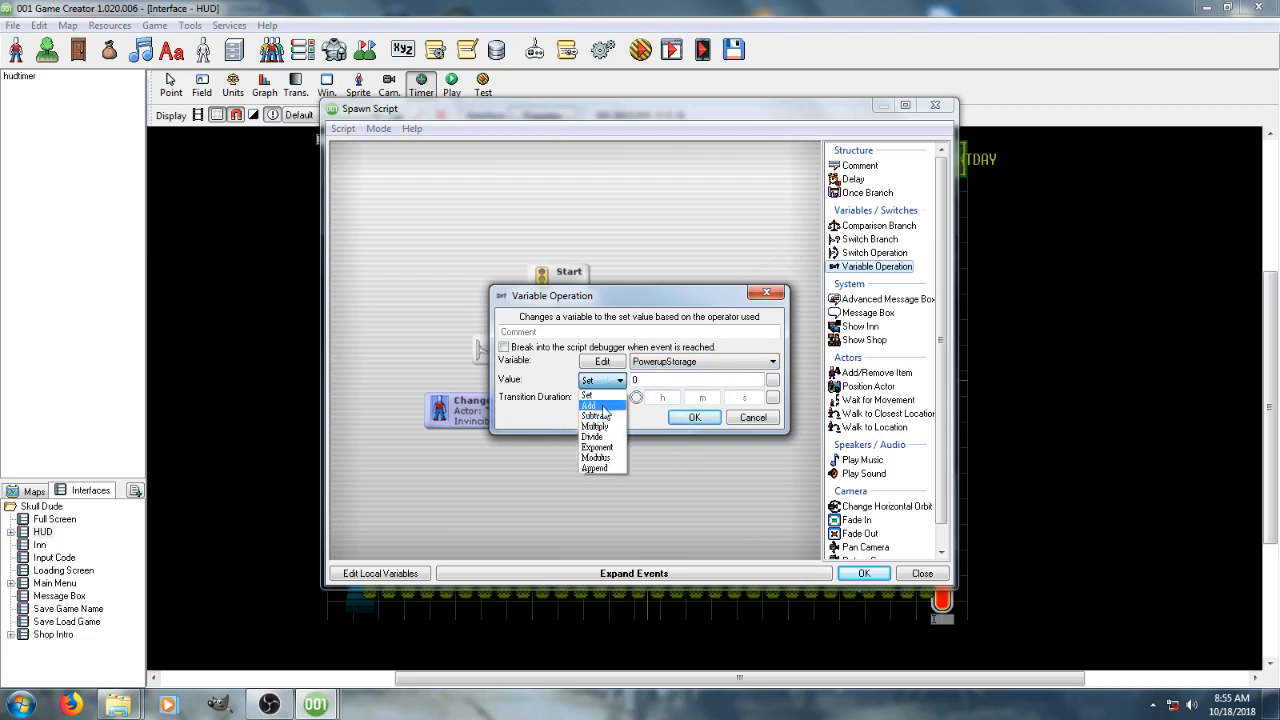
click(595, 389)
click(676, 379)
click(692, 418)
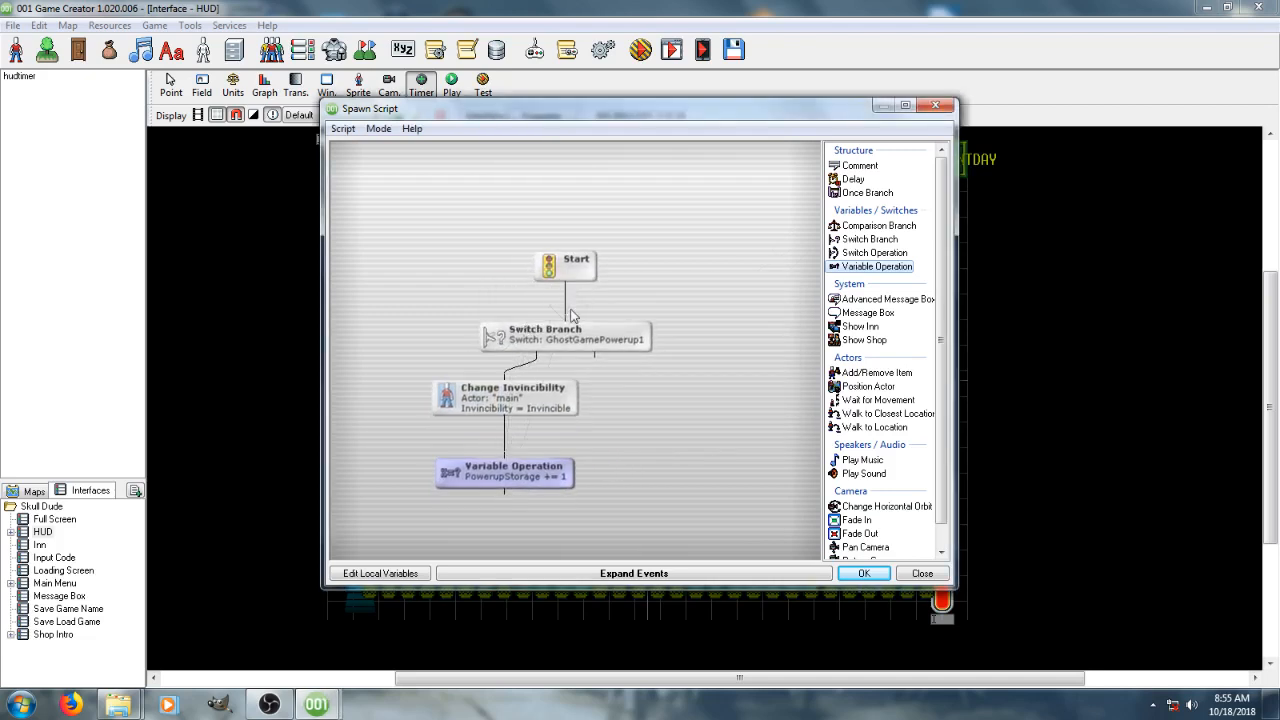
Move the Change Invincibility and Variable Operation events further down and detach them from the Switch Branch's ON path
drag(529, 354, 580, 308)
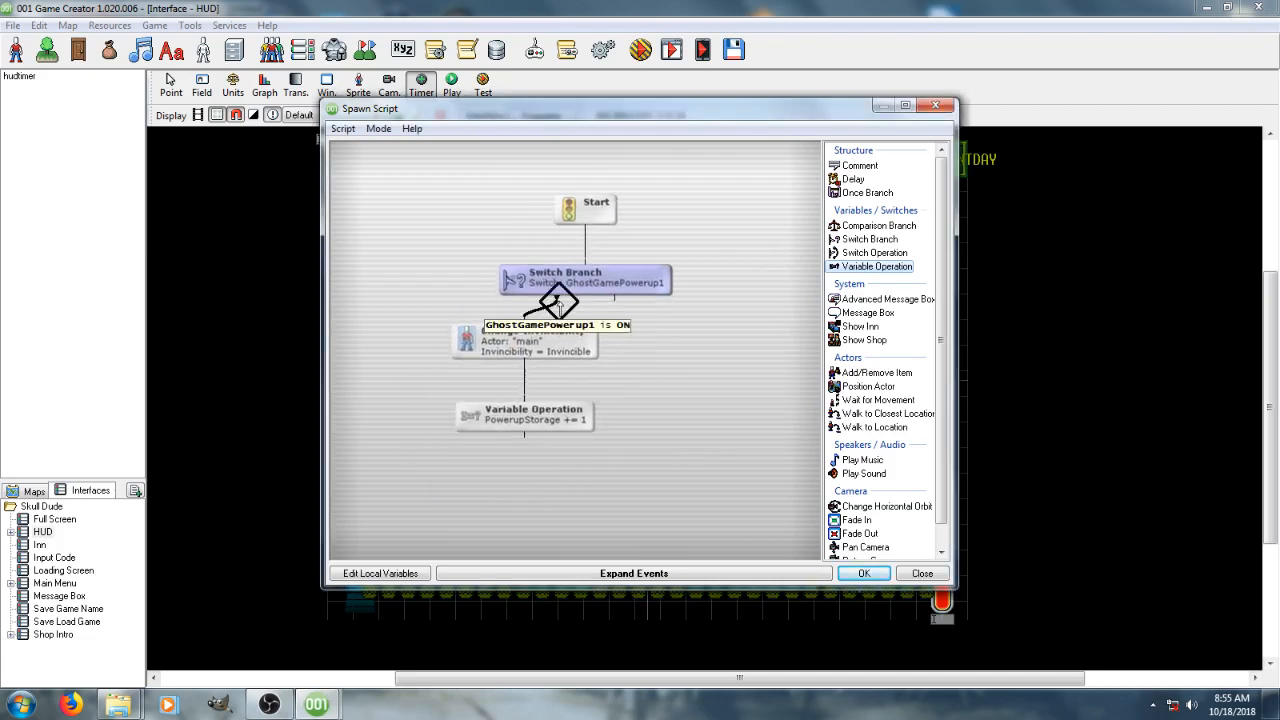
drag(471, 323, 586, 486)
drag(558, 354, 557, 437)
click(556, 300)
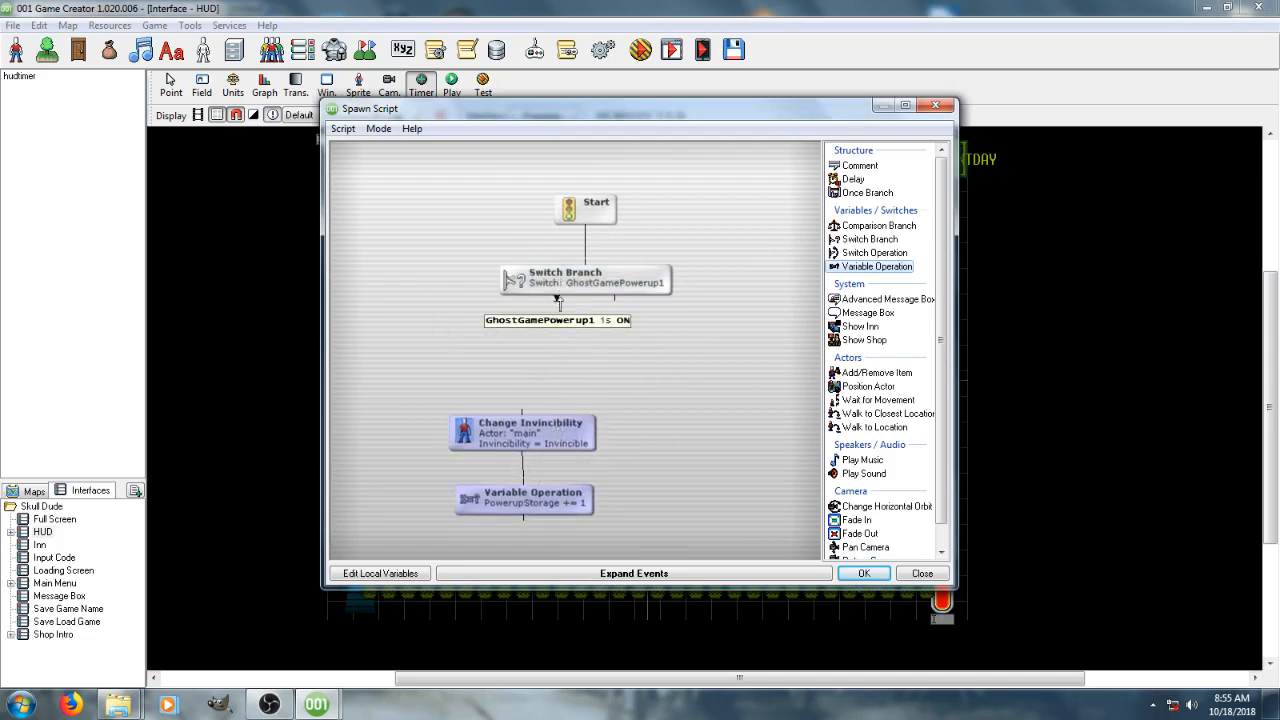
Add a Comparison Branch to the Switch Branch's ON path that checks whether PowerupStorage is greater than or equal to 15
click(566, 288)
double_click(899, 227)
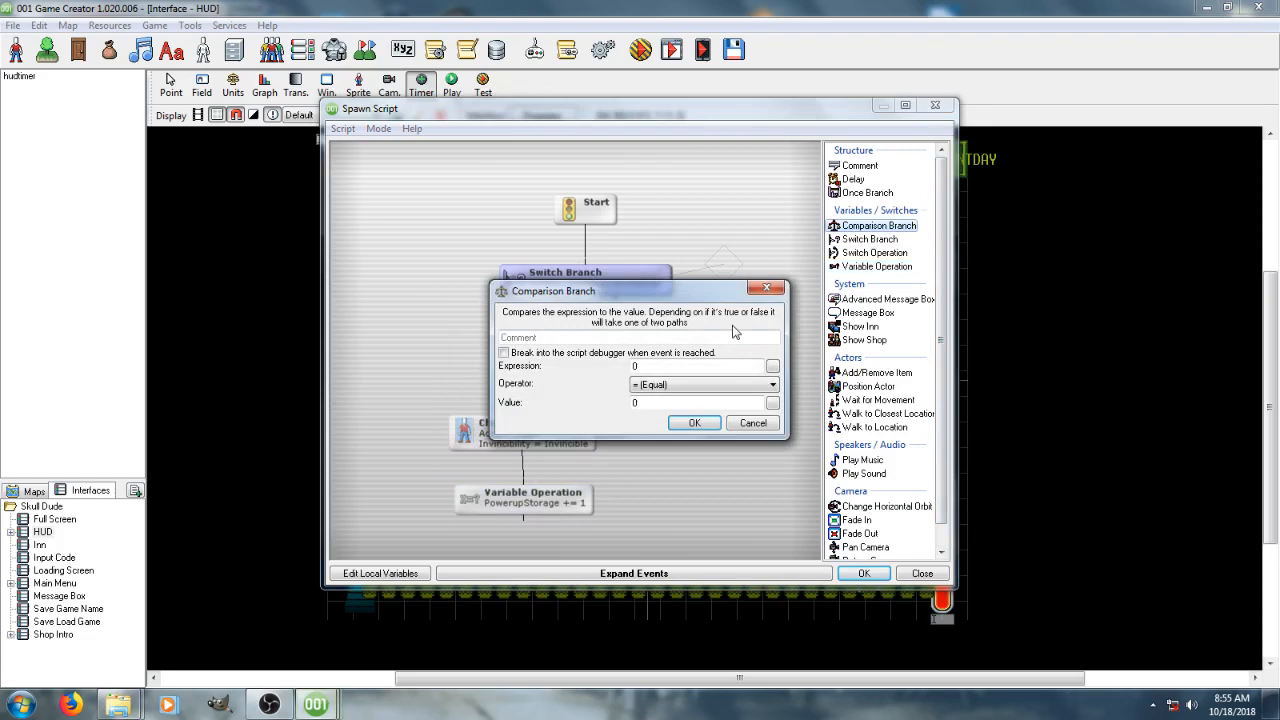
click(772, 368)
click(553, 222)
double_click(624, 324)
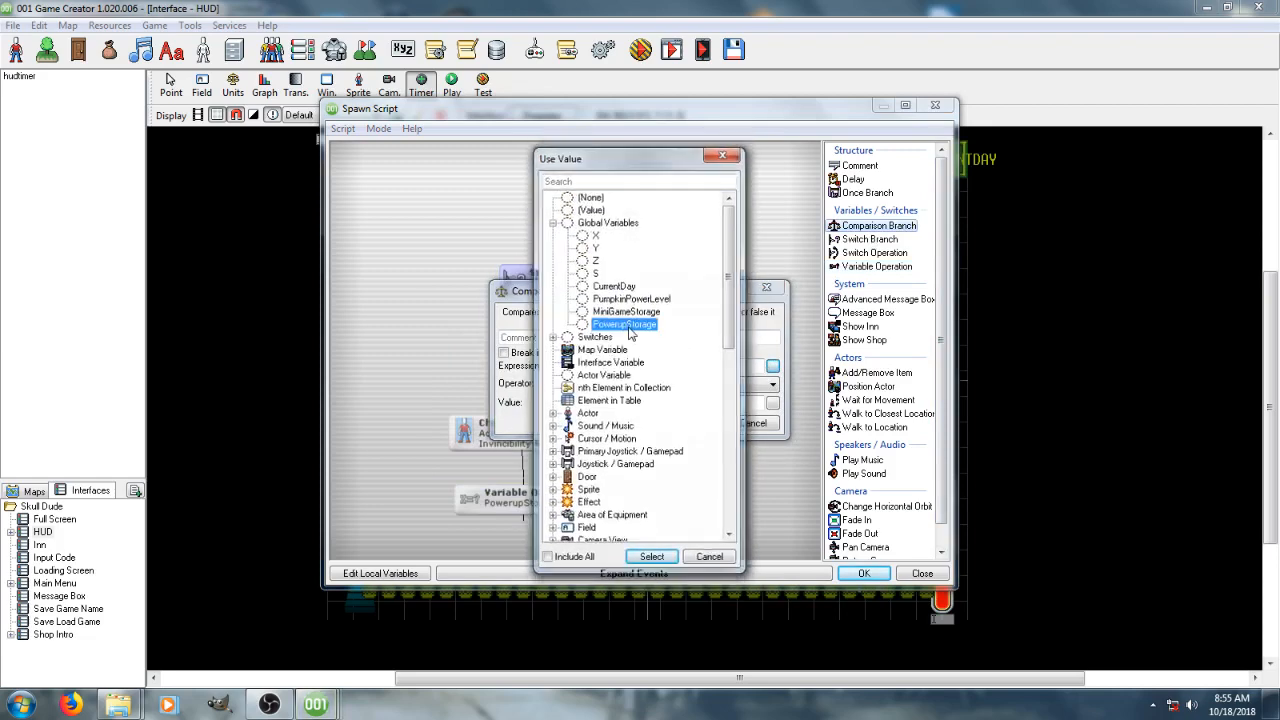
click(685, 385)
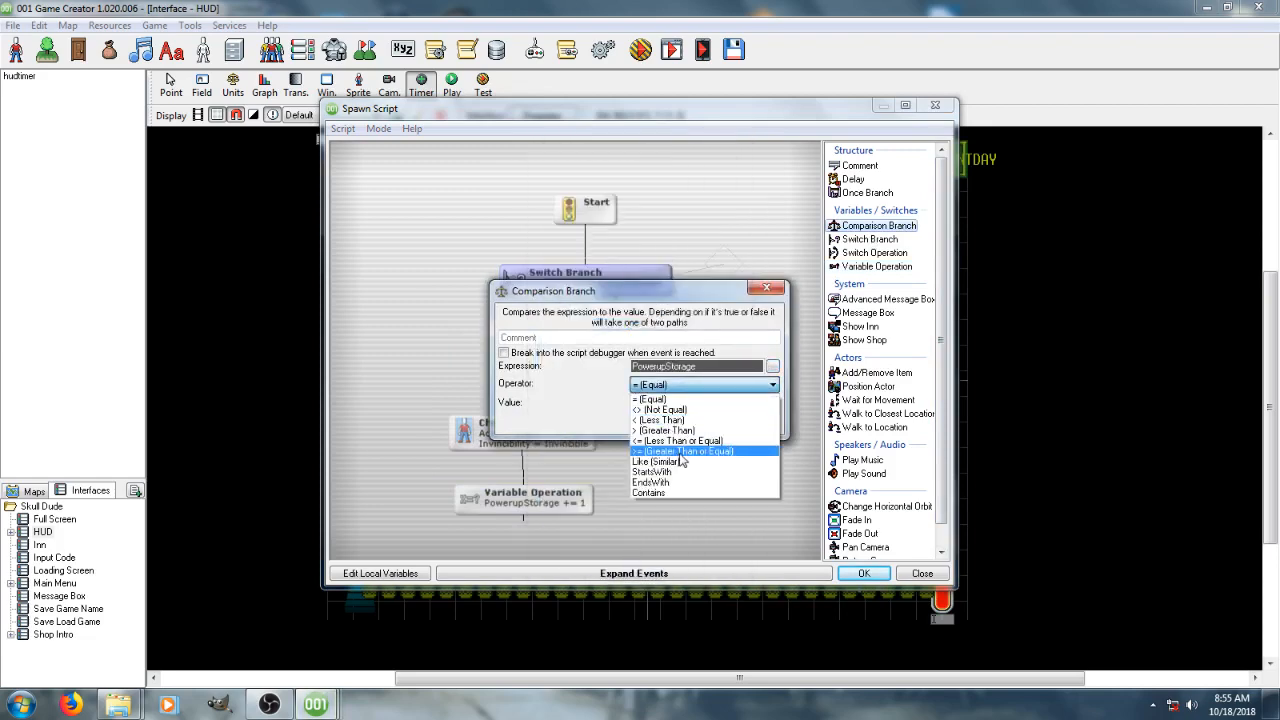
click(684, 458)
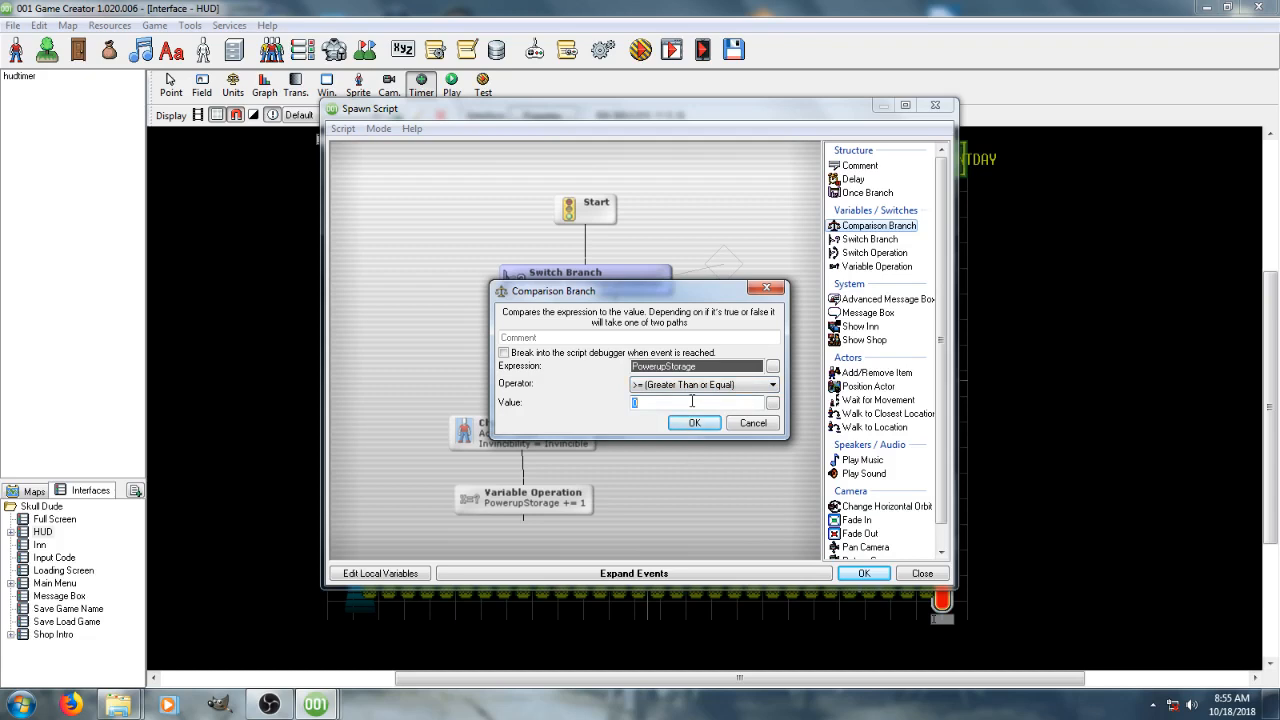
click(695, 423)
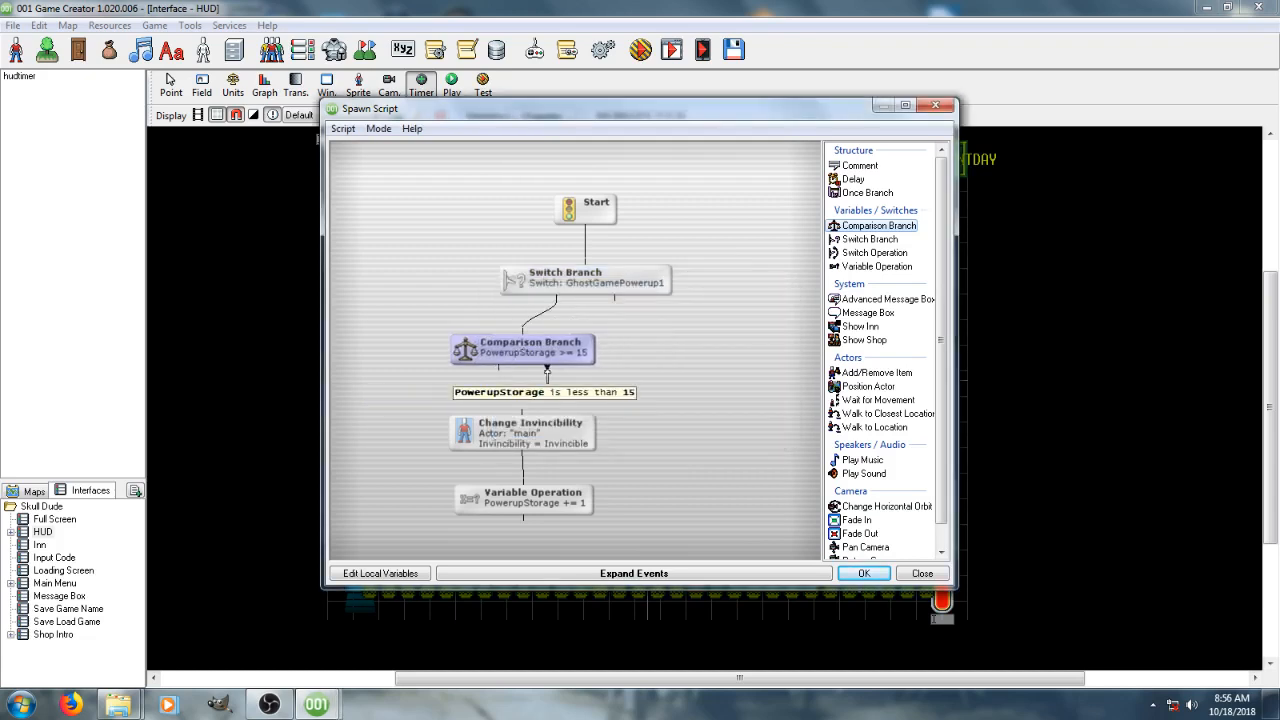
Connect the Comparison Branch's less-than-15 path to Change Invincibility and shift that event and its Variable Operation aside
drag(547, 374, 522, 412)
middle_drag(468, 394, 494, 353)
drag(457, 346, 572, 482)
drag(566, 391, 616, 388)
click(567, 299)
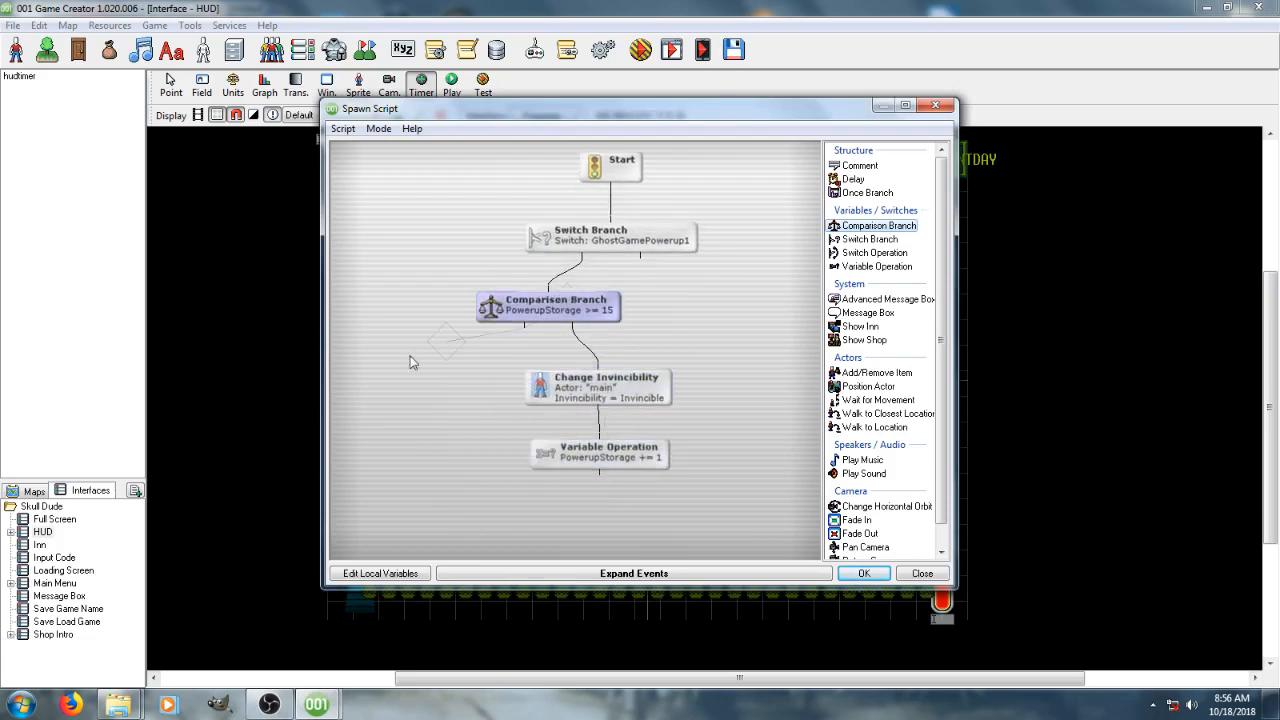
double_click(873, 239)
click(719, 386)
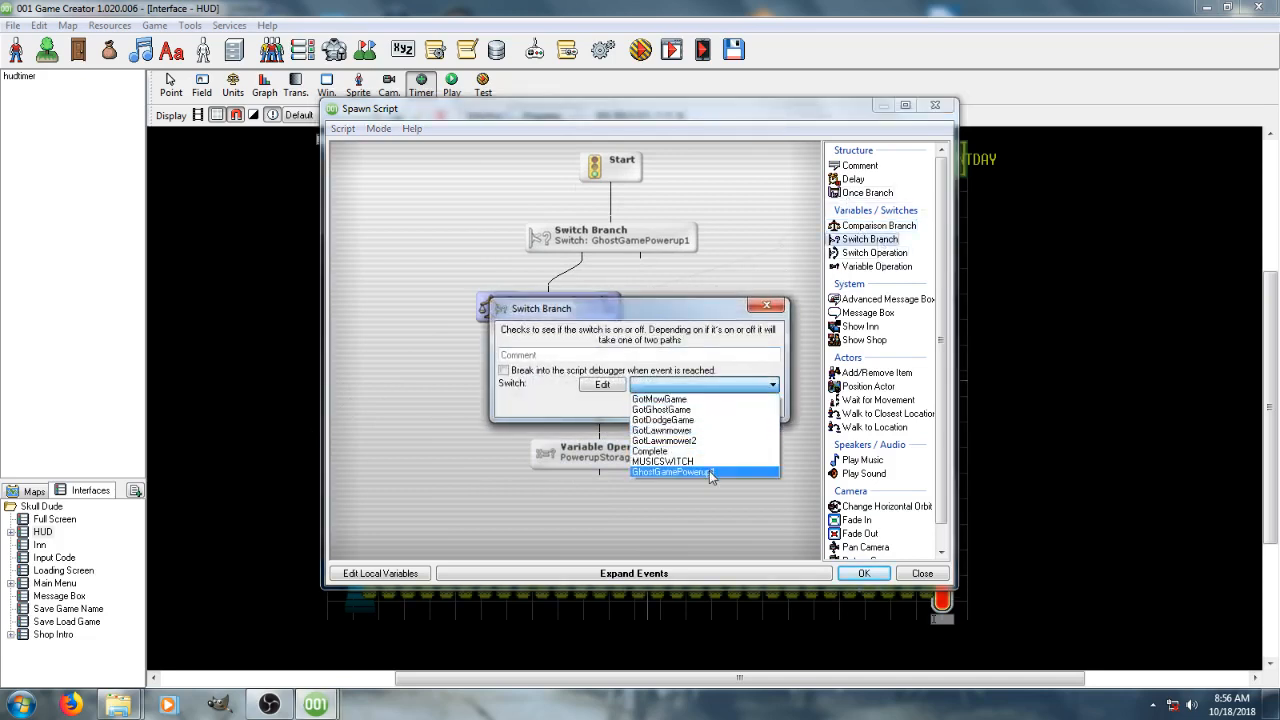
click(712, 472)
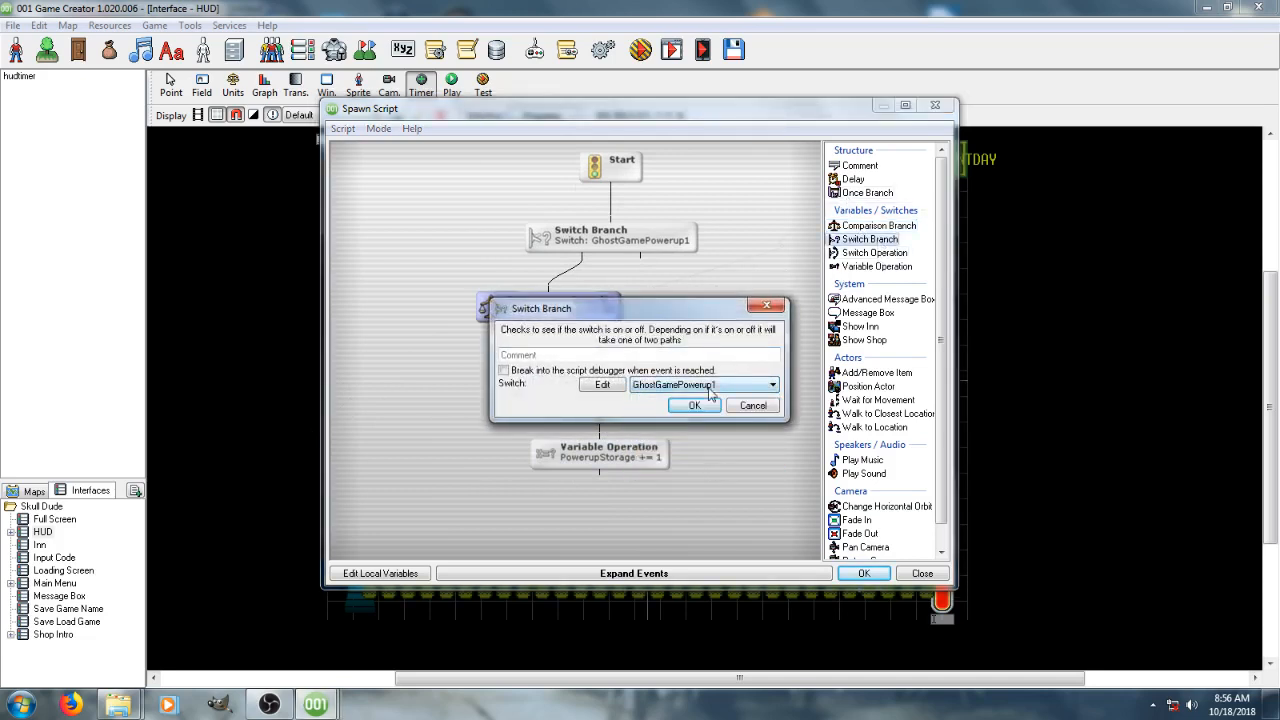
click(716, 386)
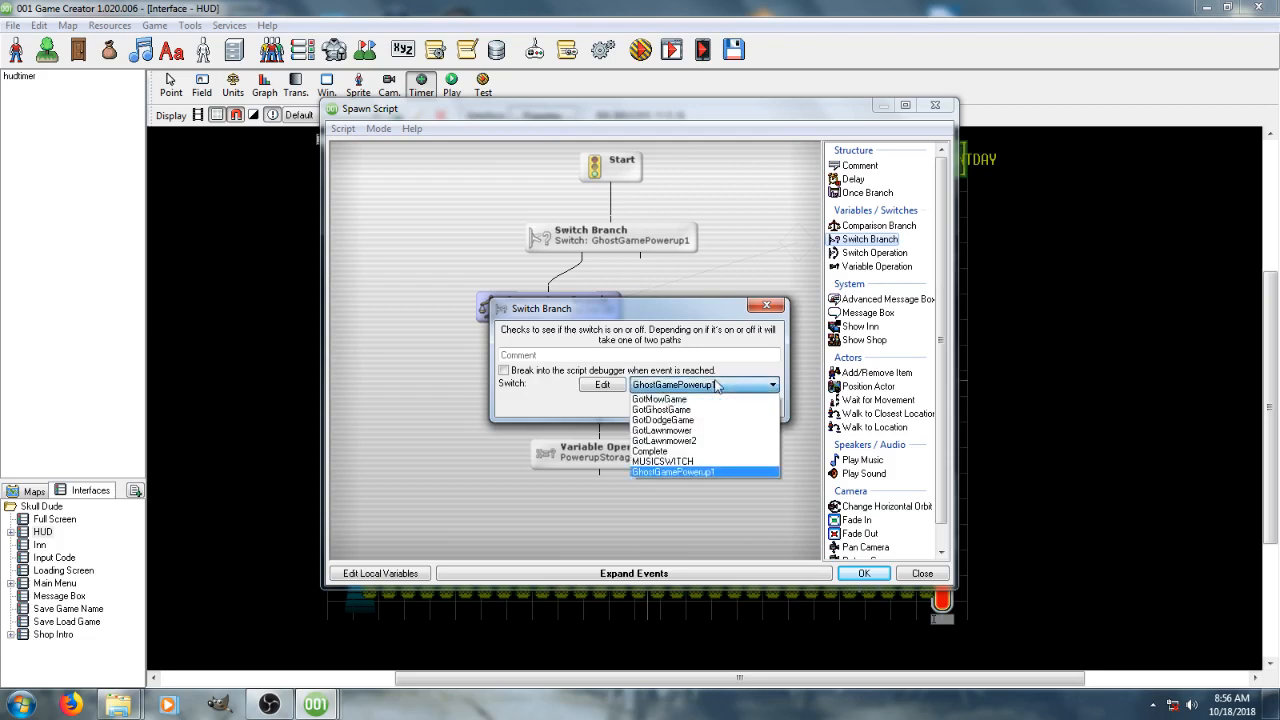
click(716, 463)
click(694, 405)
right_click(536, 370)
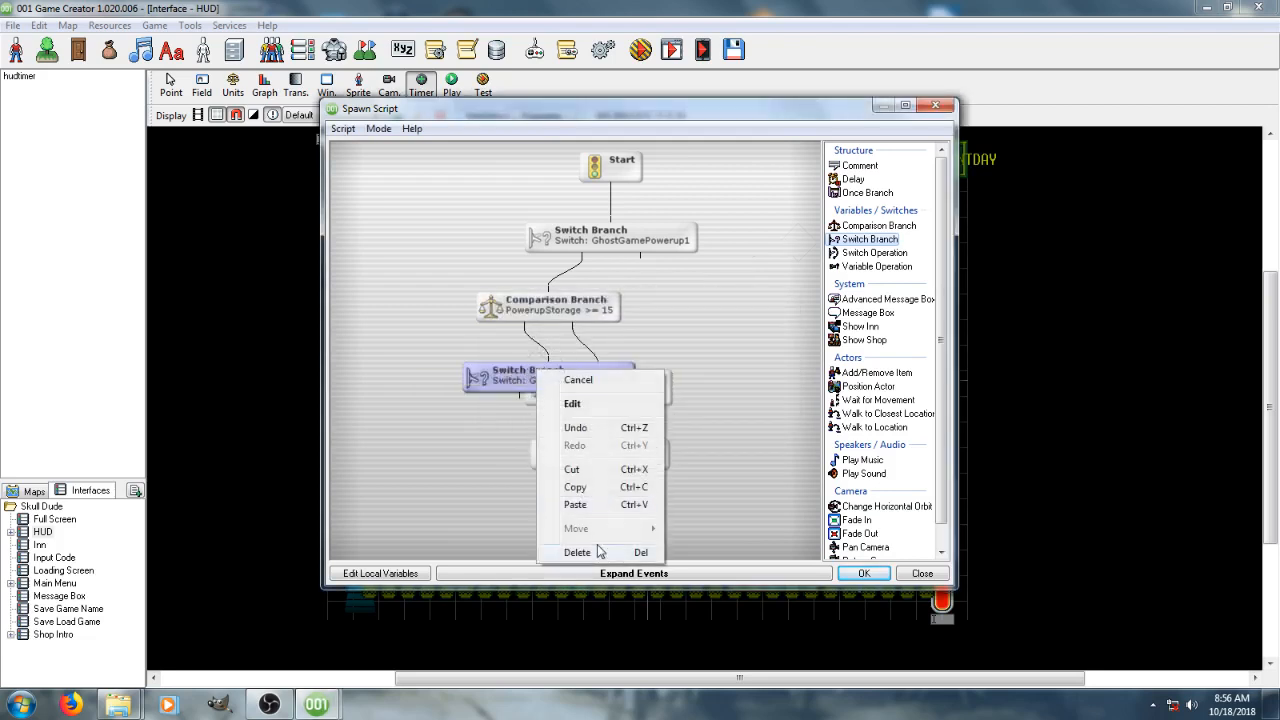
click(600, 552)
Add a Switch Operation that turns GhostGamePowerup1 off to the Comparison Branch's true path, placed clear of Change Invincibility
click(872, 253)
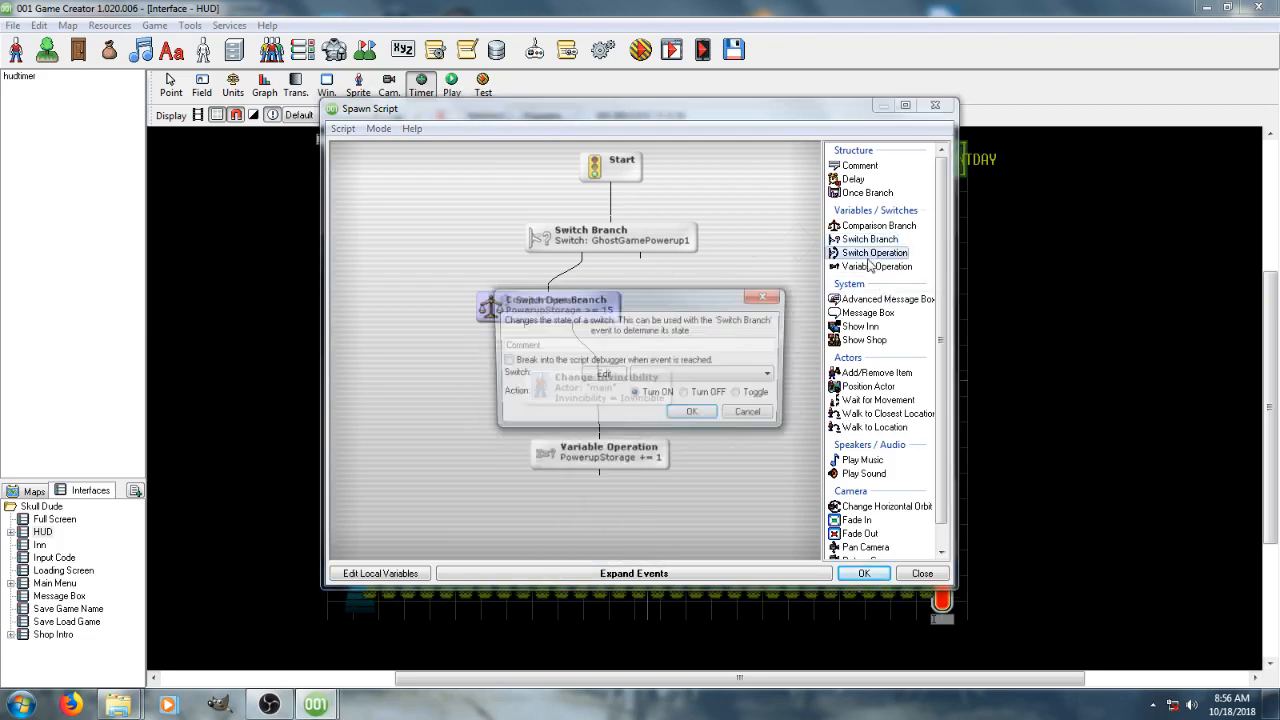
click(716, 377)
click(716, 462)
click(688, 414)
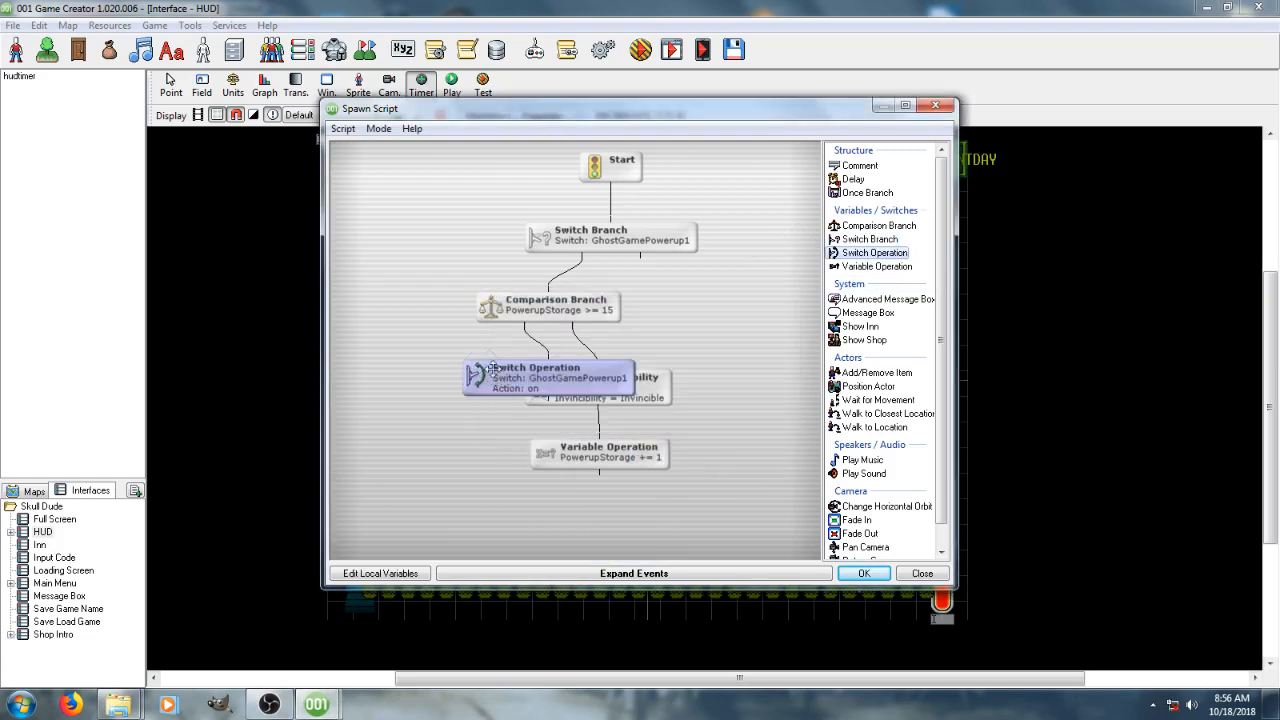
click(412, 377)
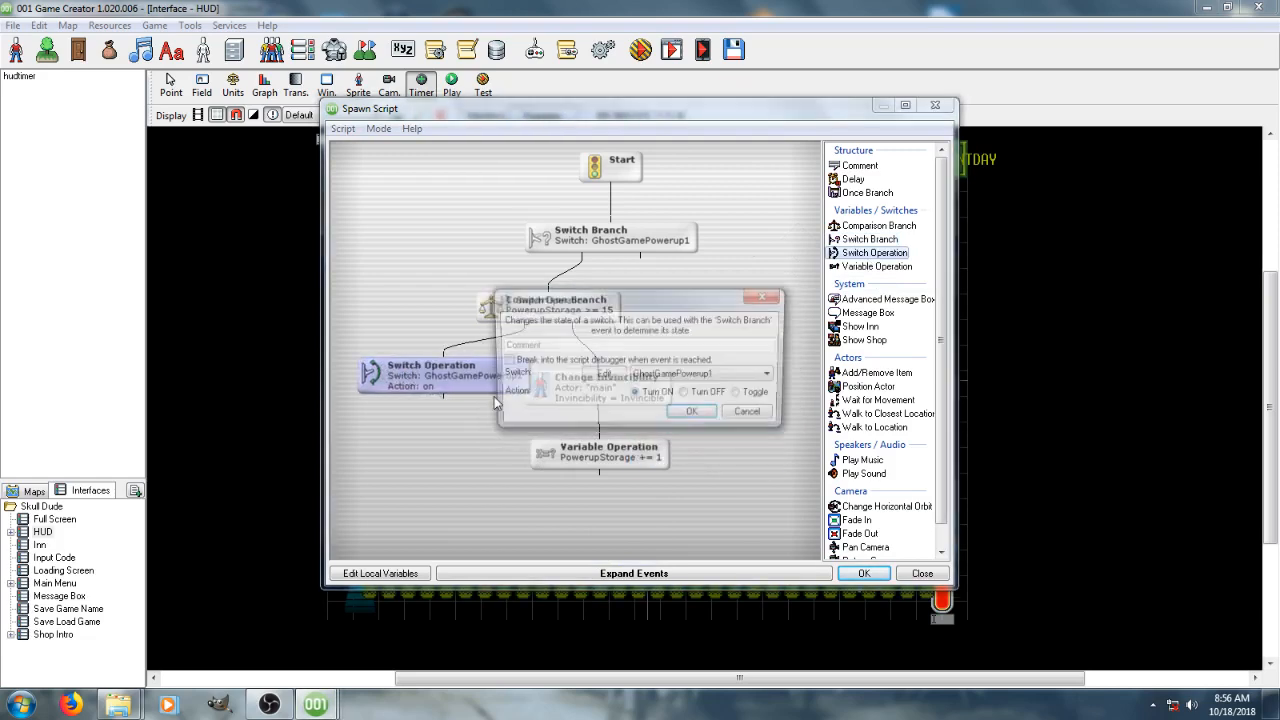
click(686, 394)
click(694, 414)
Duplicate the Variable Operation for PowerupStorage and place the copy below the Switch Operation
click(609, 387)
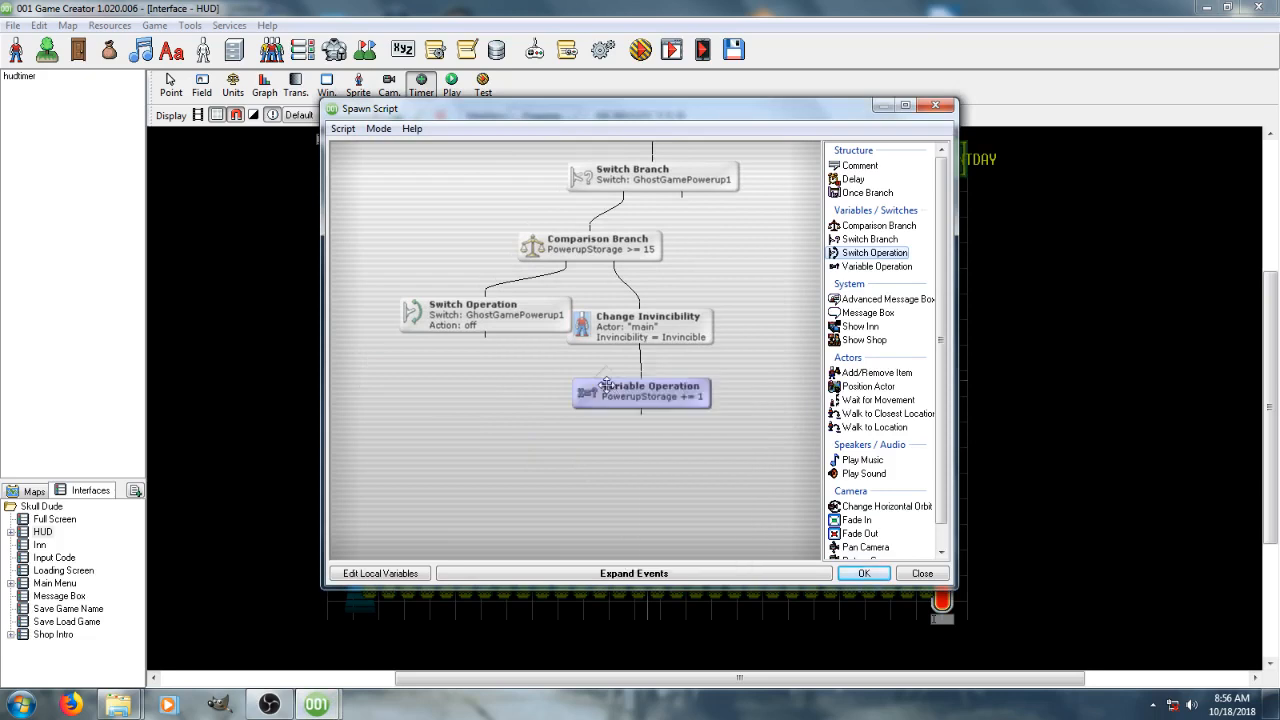
right_click(609, 387)
click(640, 502)
key(ctrl+v)
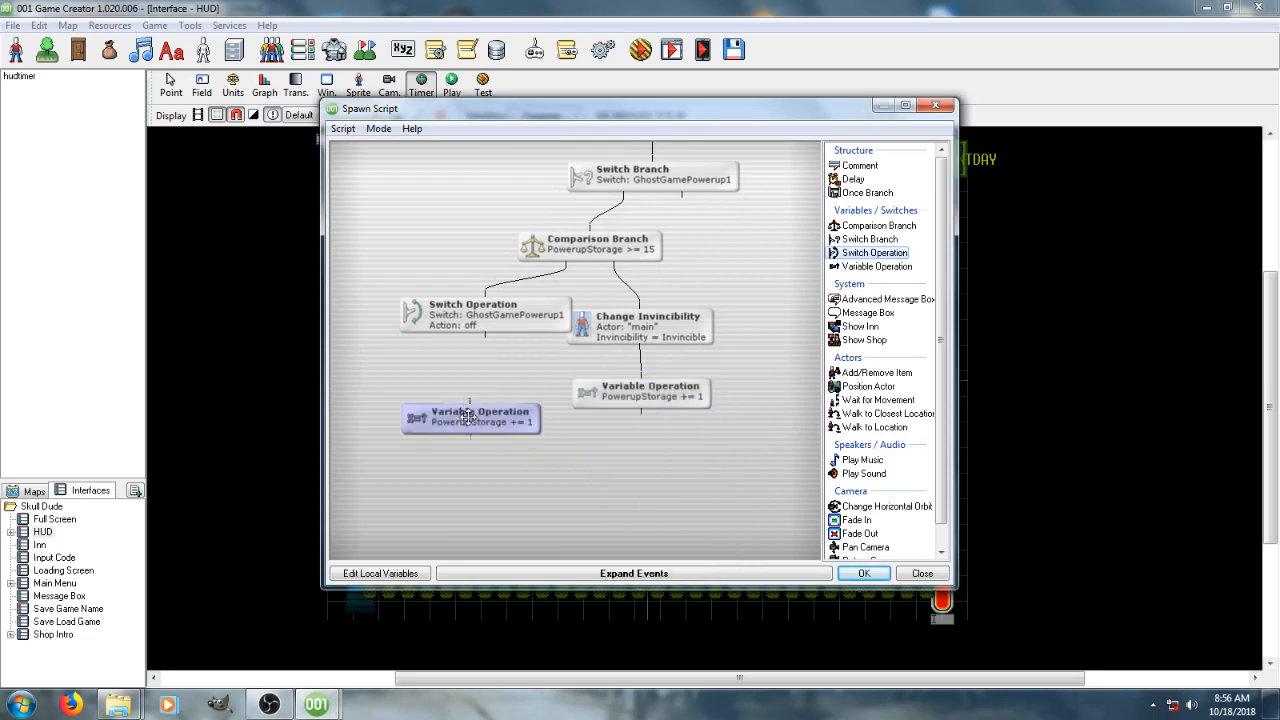
drag(468, 417, 477, 389)
Make the copied Variable Operation set PowerupStorage to 0 and connect the Switch Operation to it
double_click(477, 389)
click(619, 380)
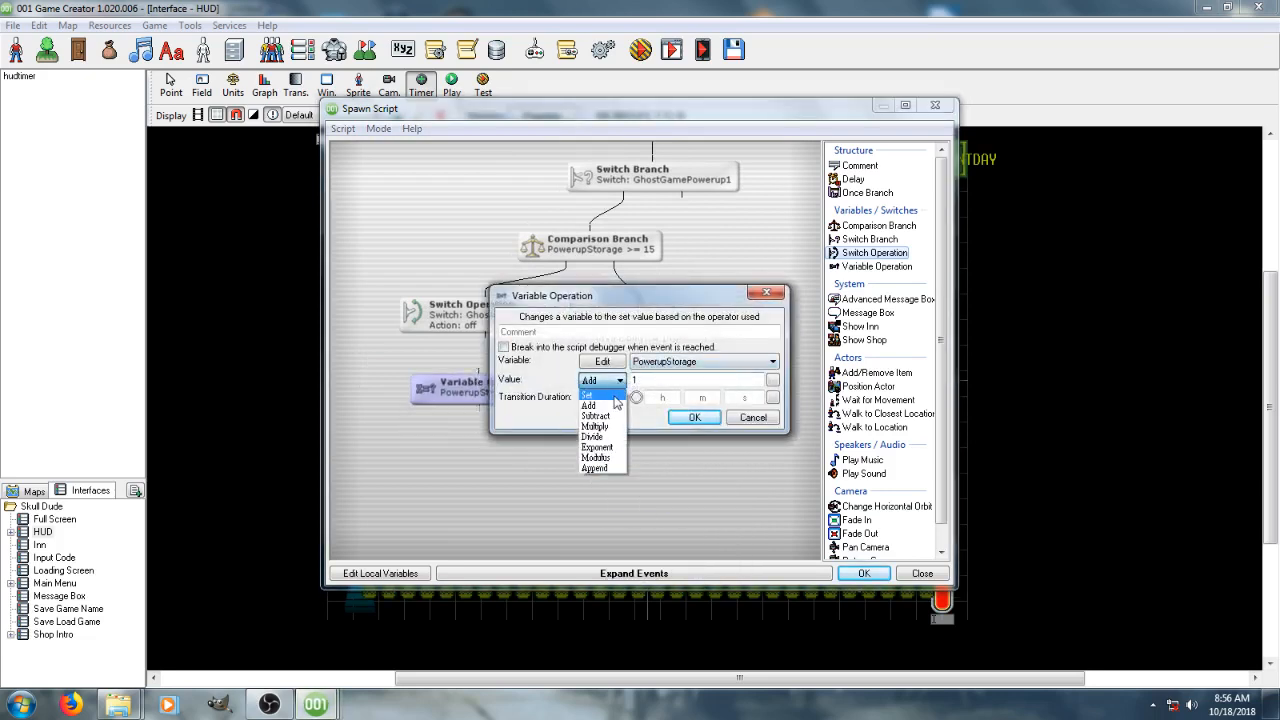
click(600, 444)
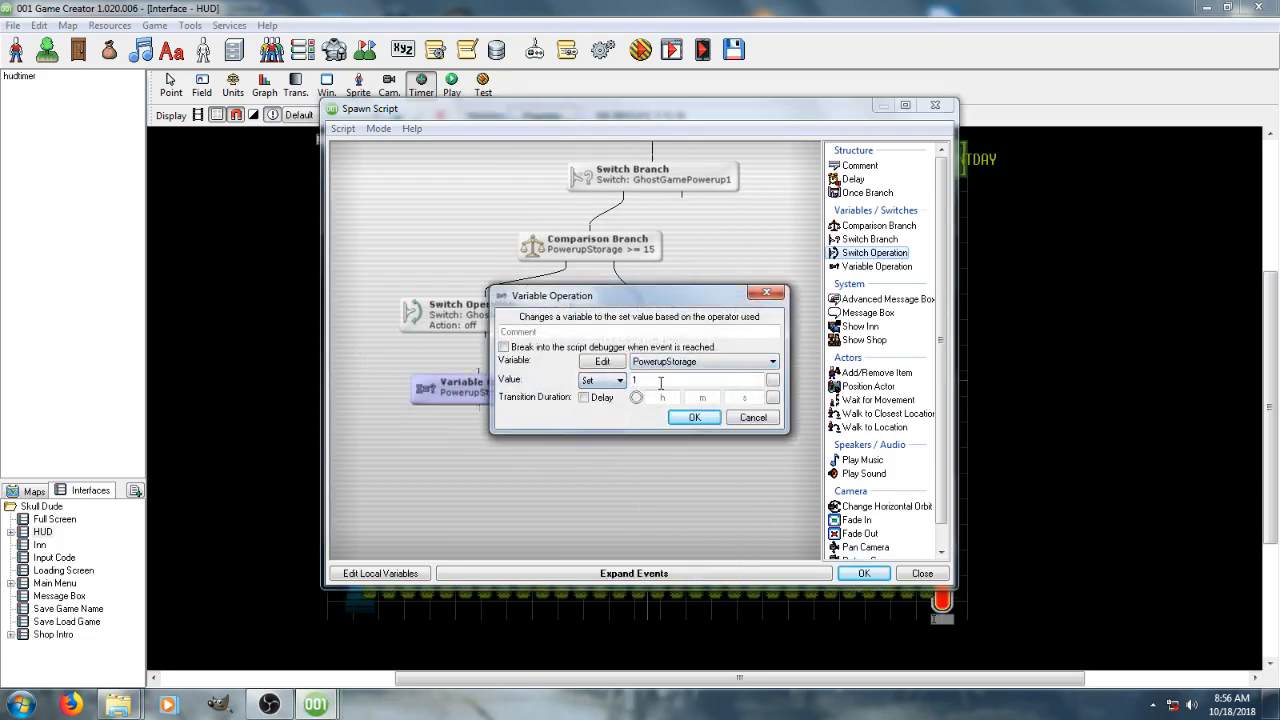
click(699, 419)
drag(485, 335, 479, 396)
drag(564, 389, 537, 405)
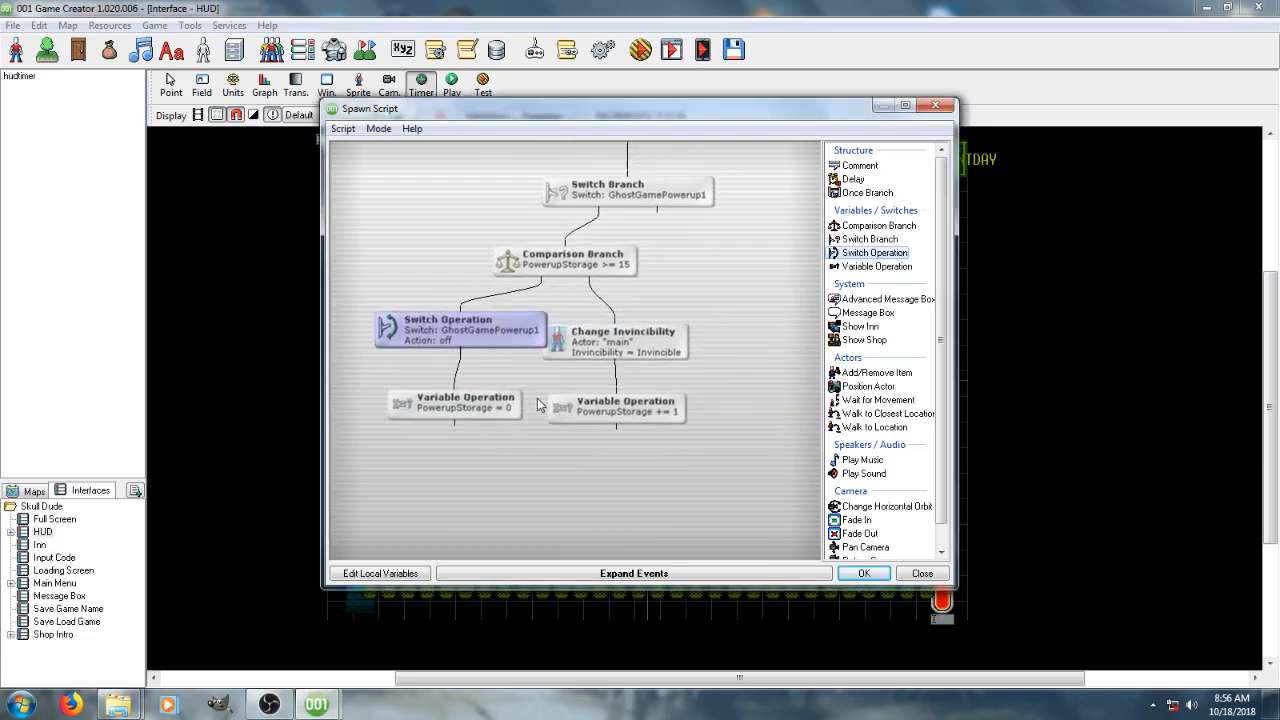
Find the Play Sound event, start adding it after the PowerupStorage reset, and open its sound selection
click(459, 418)
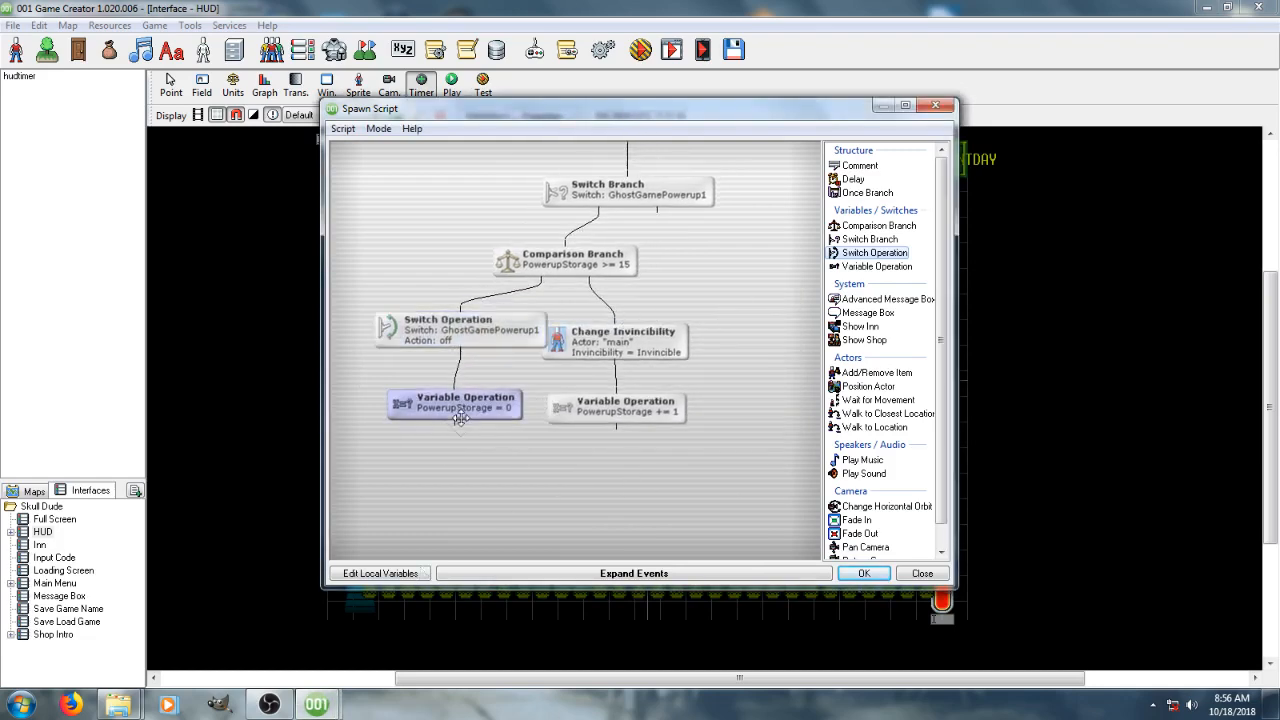
click(470, 580)
click(363, 554)
text(sound)
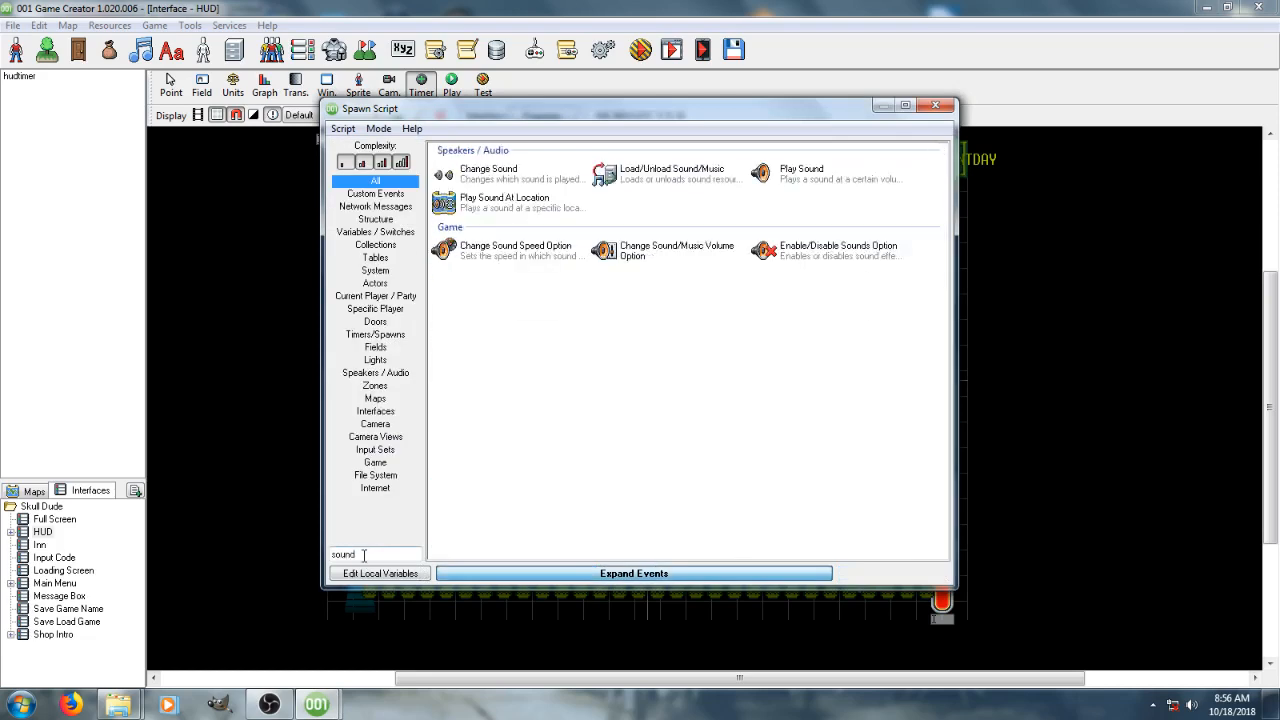
double_click(812, 172)
click(714, 354)
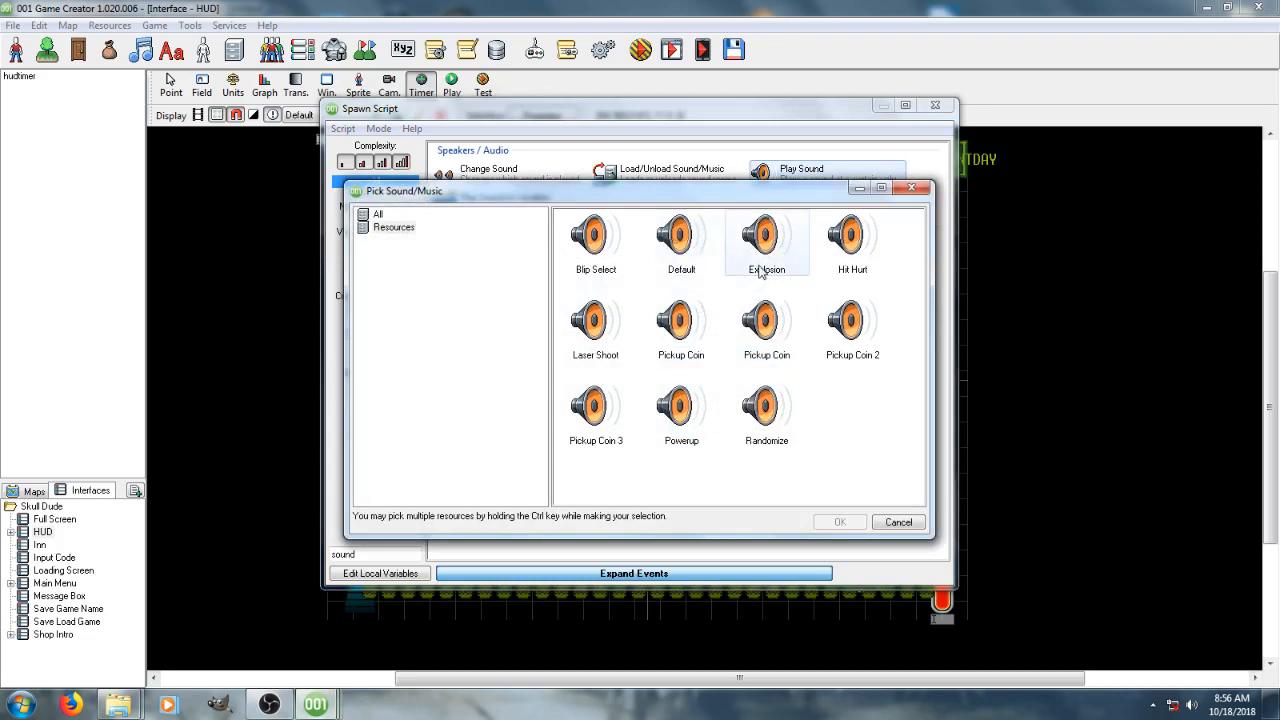
Preview the available sound effects, including Explosion, Hit Hurt, Laser Shoot, Randomize and Blip Select, to find a fitting power-up sound
click(598, 245)
click(682, 245)
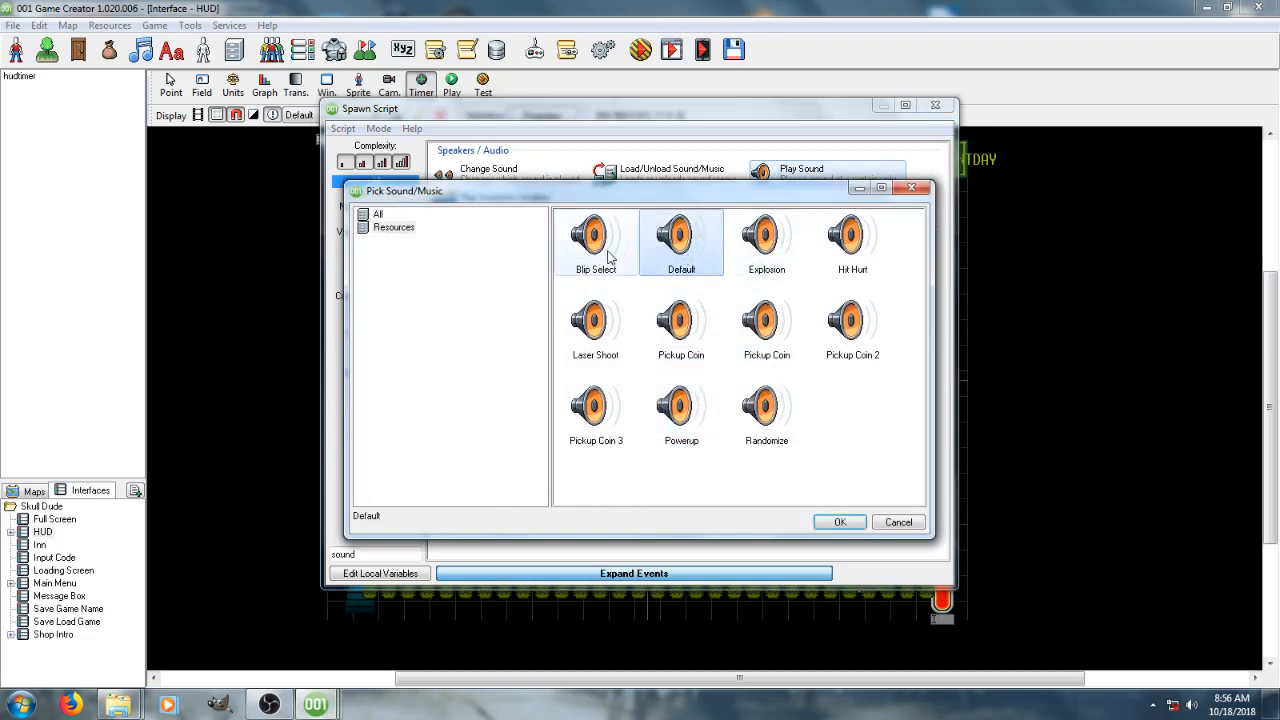
click(617, 254)
click(766, 240)
click(852, 240)
click(595, 325)
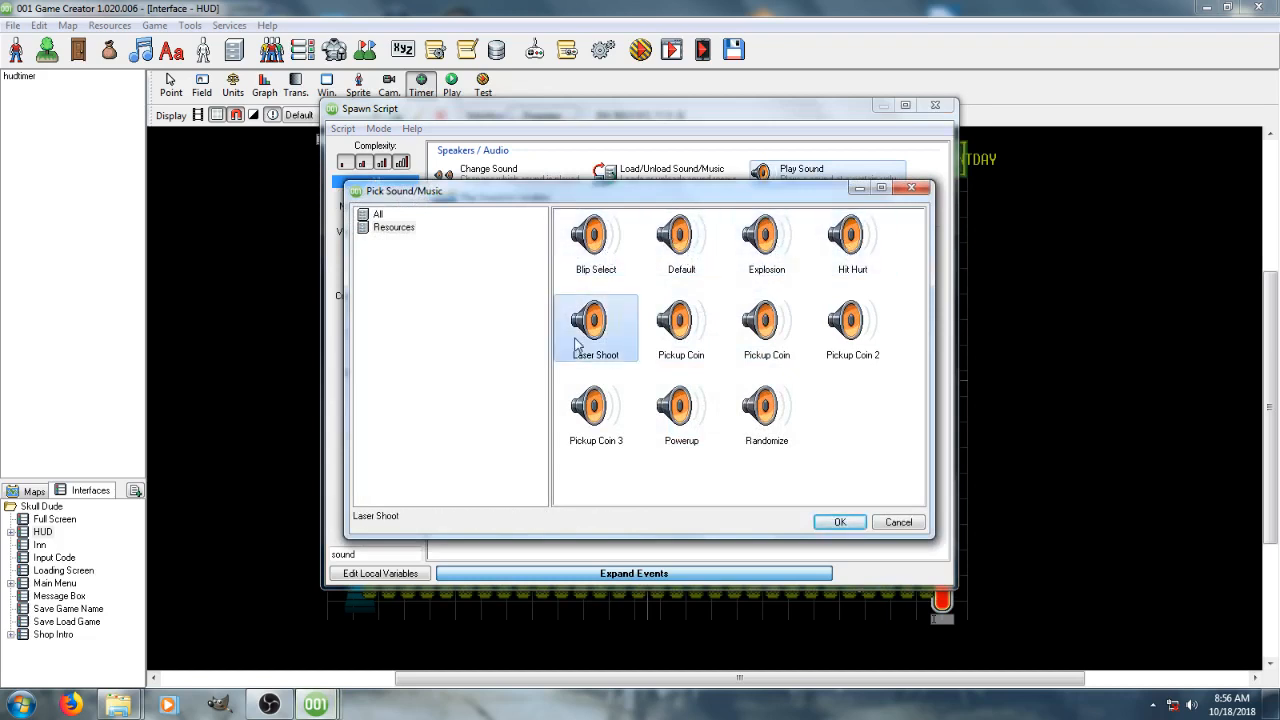
click(689, 340)
click(769, 339)
click(575, 338)
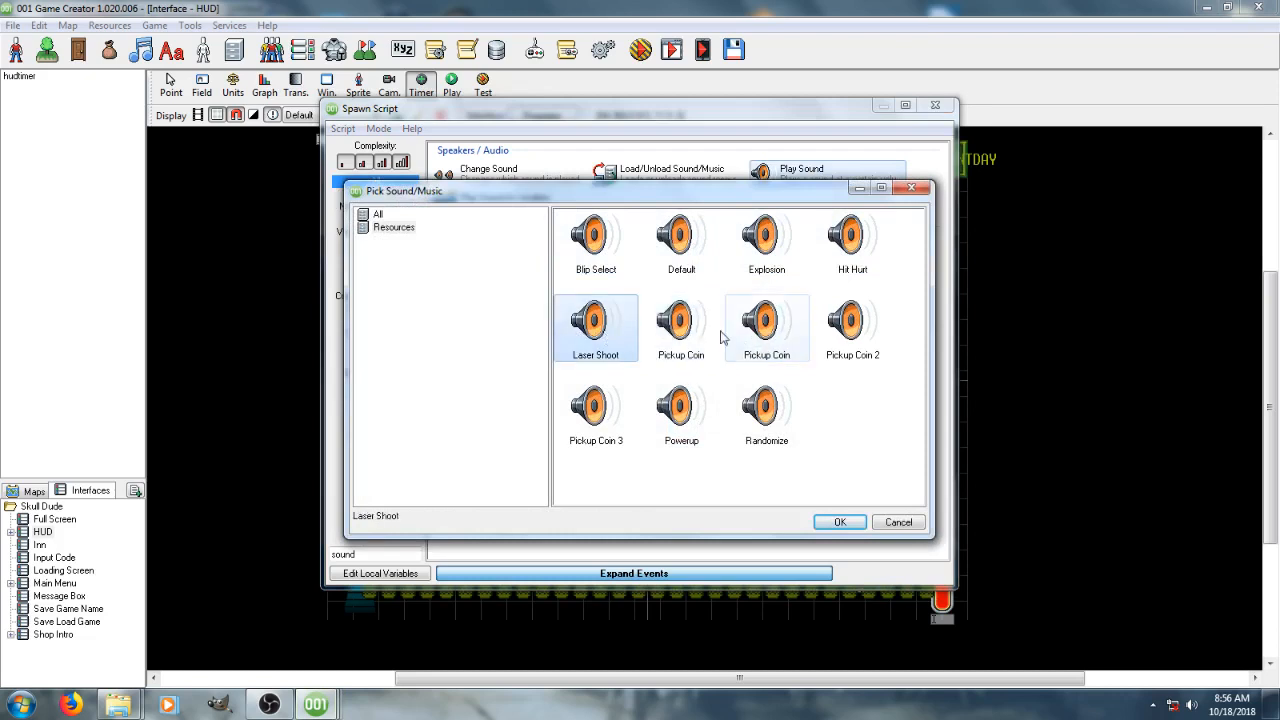
click(820, 337)
click(681, 410)
click(766, 410)
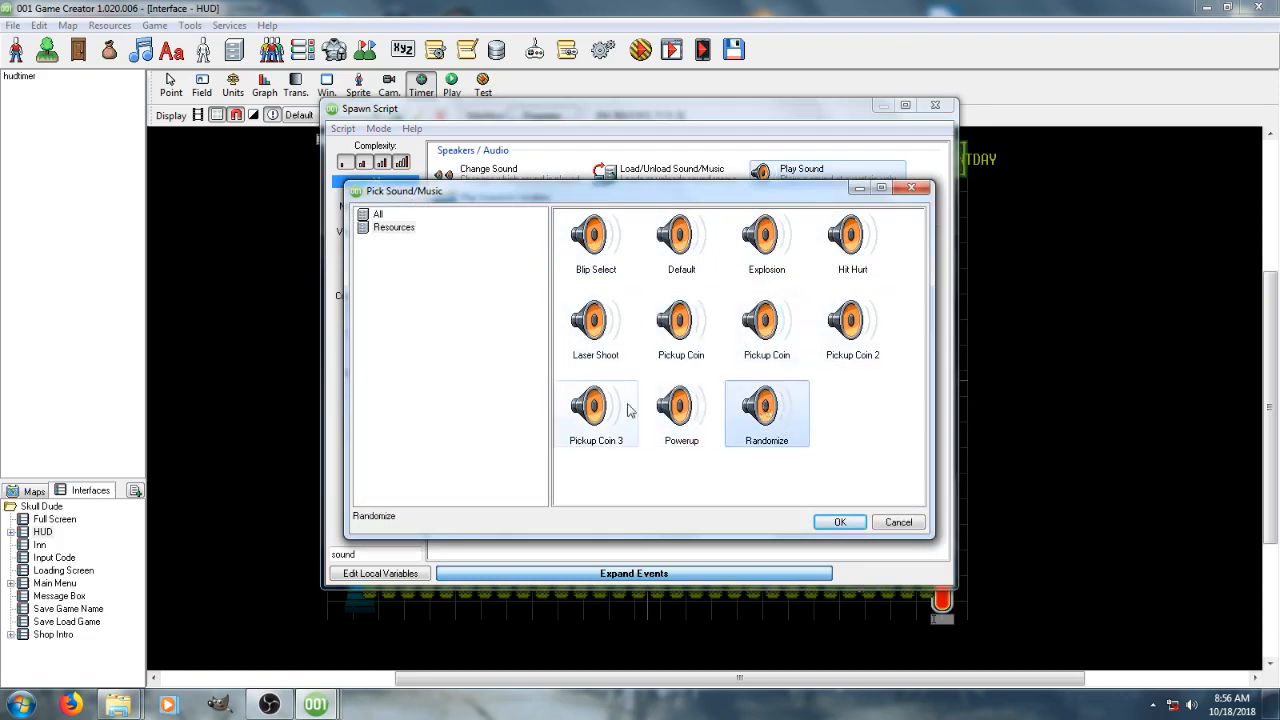
click(604, 415)
click(588, 322)
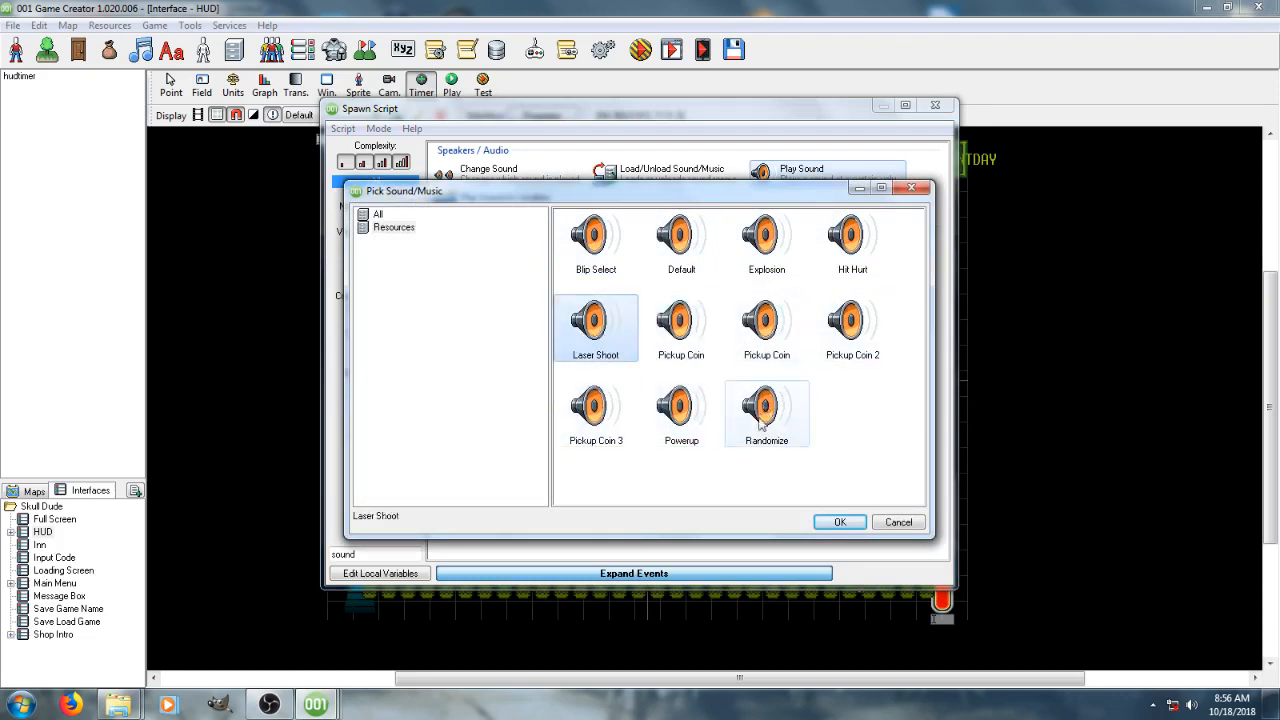
click(600, 258)
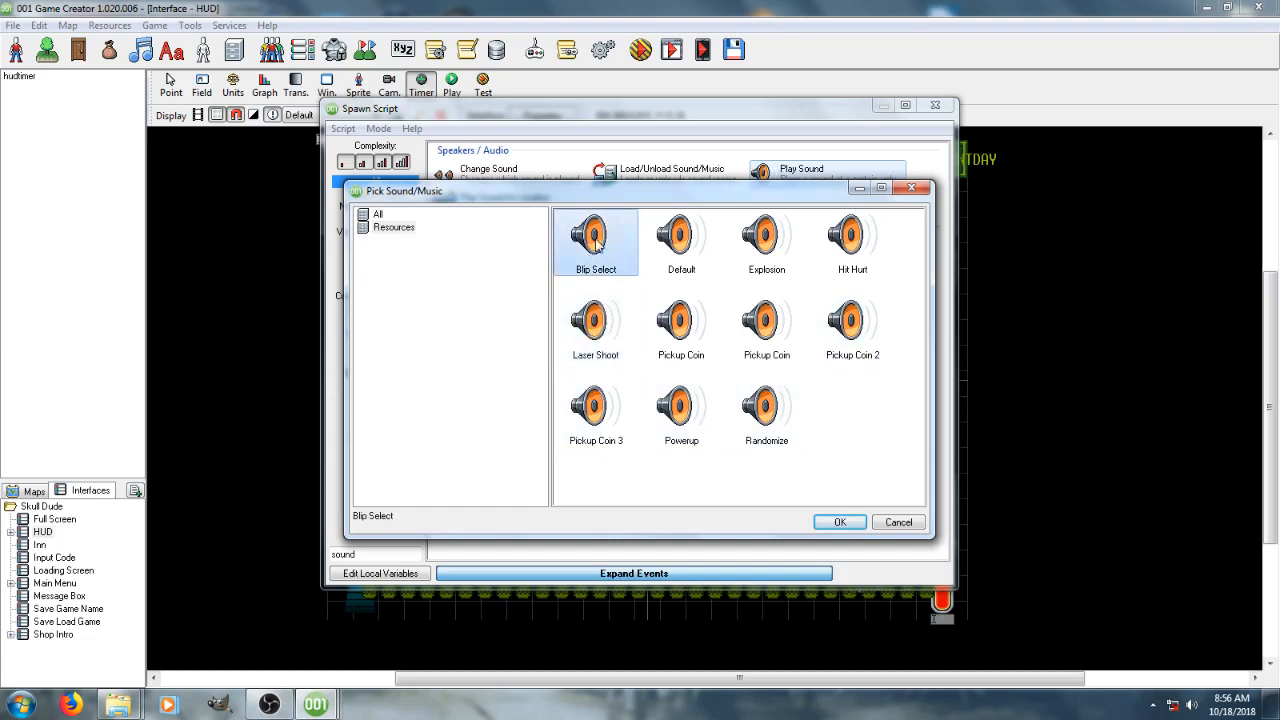
Add the Play Sound event with the Laser Shoot sound and connect it below the PowerupStorage += 1 operation
click(590, 322)
click(840, 522)
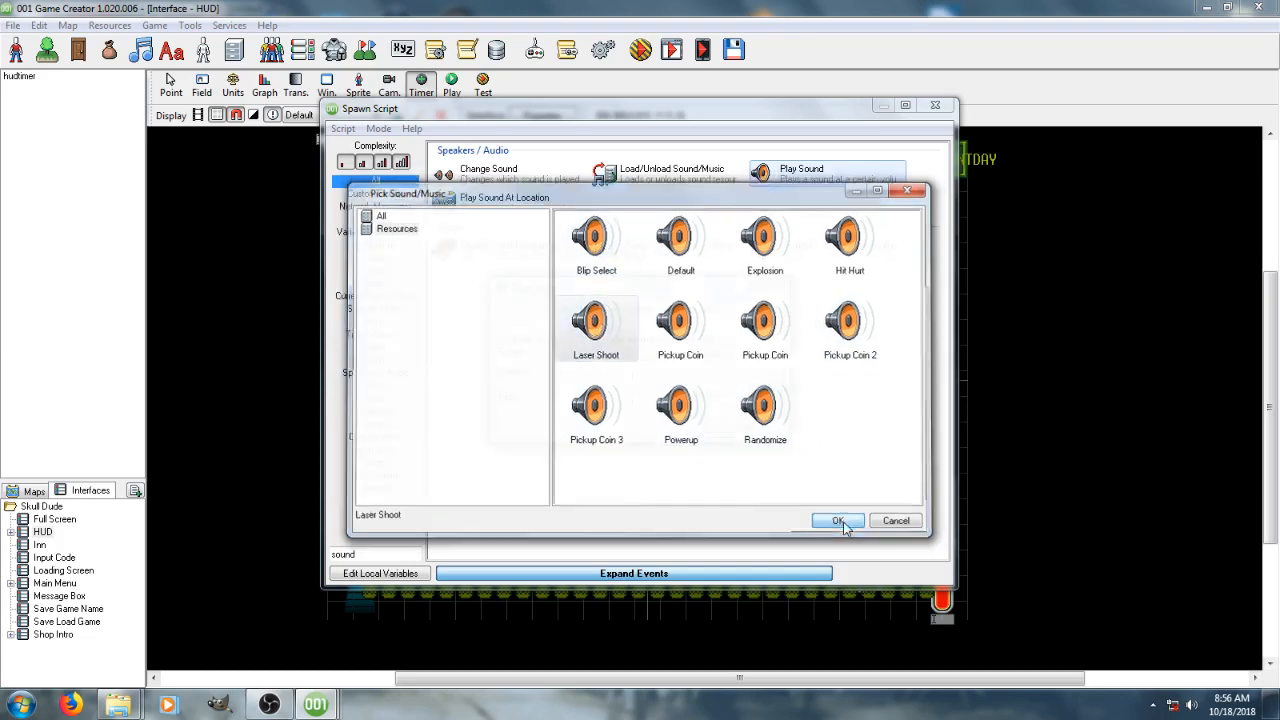
click(696, 428)
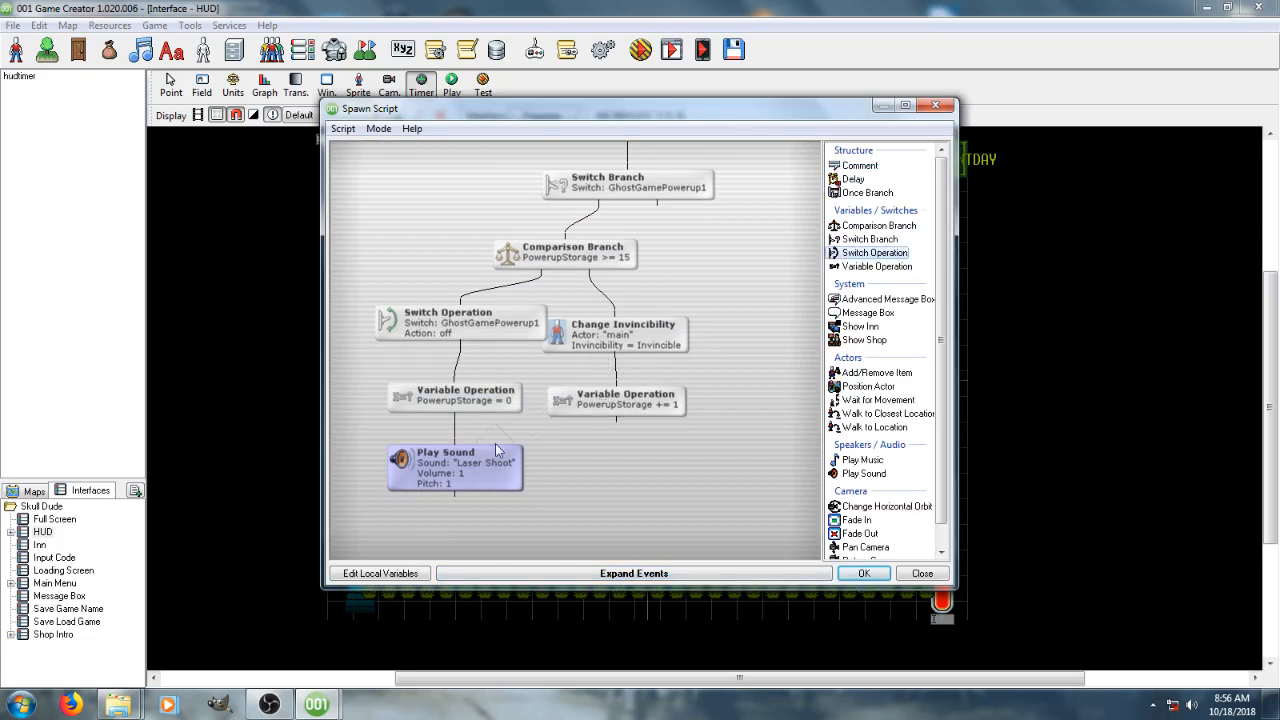
drag(497, 451, 569, 460)
drag(569, 464, 639, 461)
right_click(639, 461)
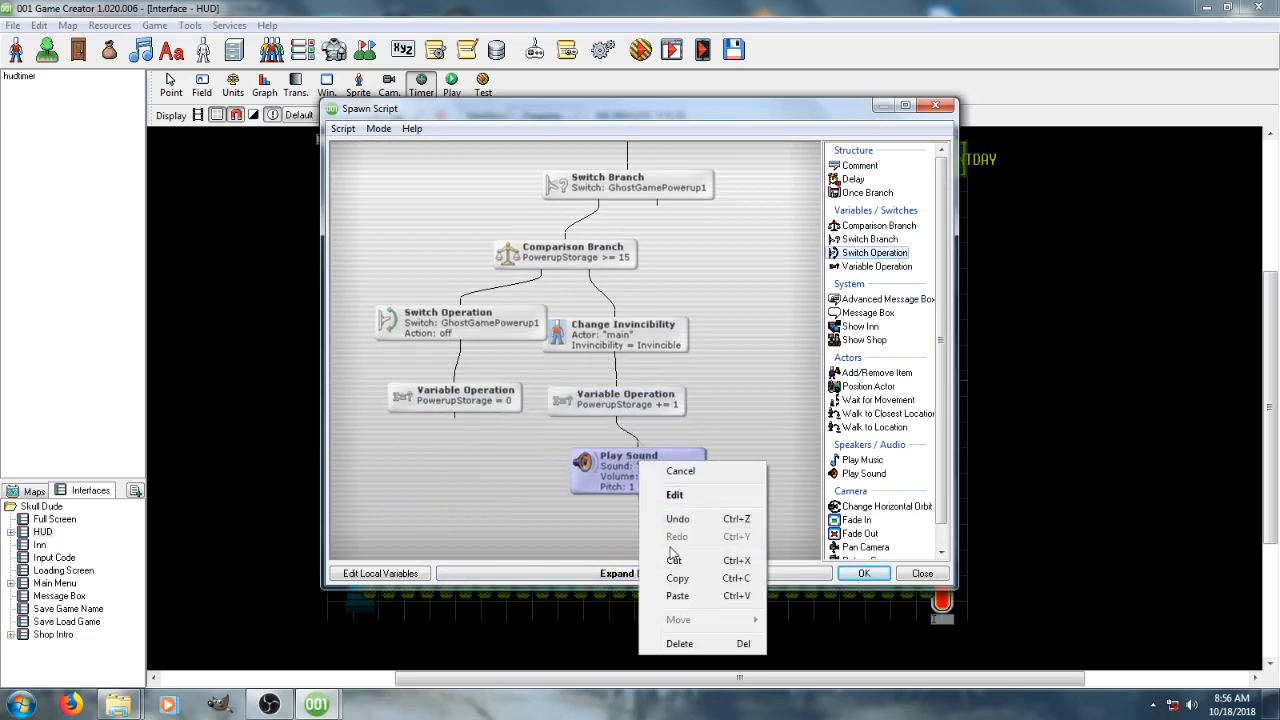
Duplicate the Laser Shoot Play Sound event and place the copy below the PowerupStorage = 0 operation
click(678, 578)
right_click(489, 481)
click(542, 618)
drag(484, 476, 446, 468)
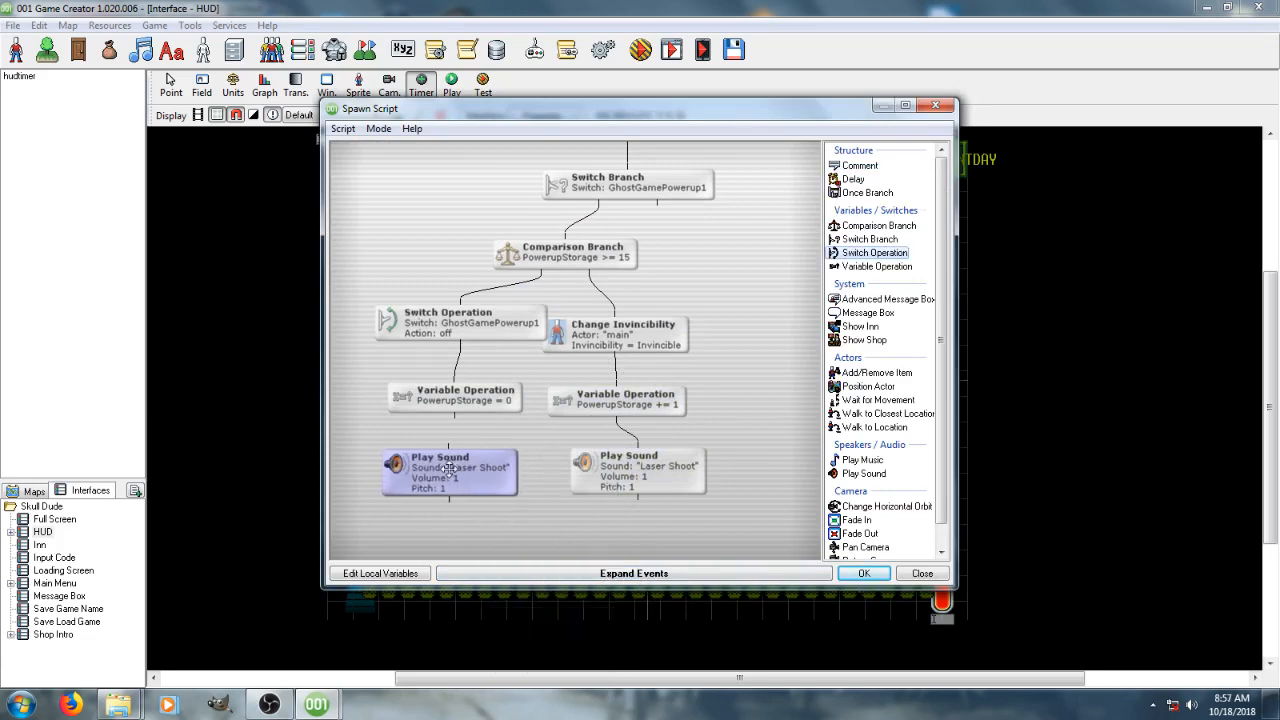
Change the copied Play Sound event to the Randomize sound and connect it to the PowerupStorage = 0 operation
double_click(446, 468)
click(700, 358)
click(766, 410)
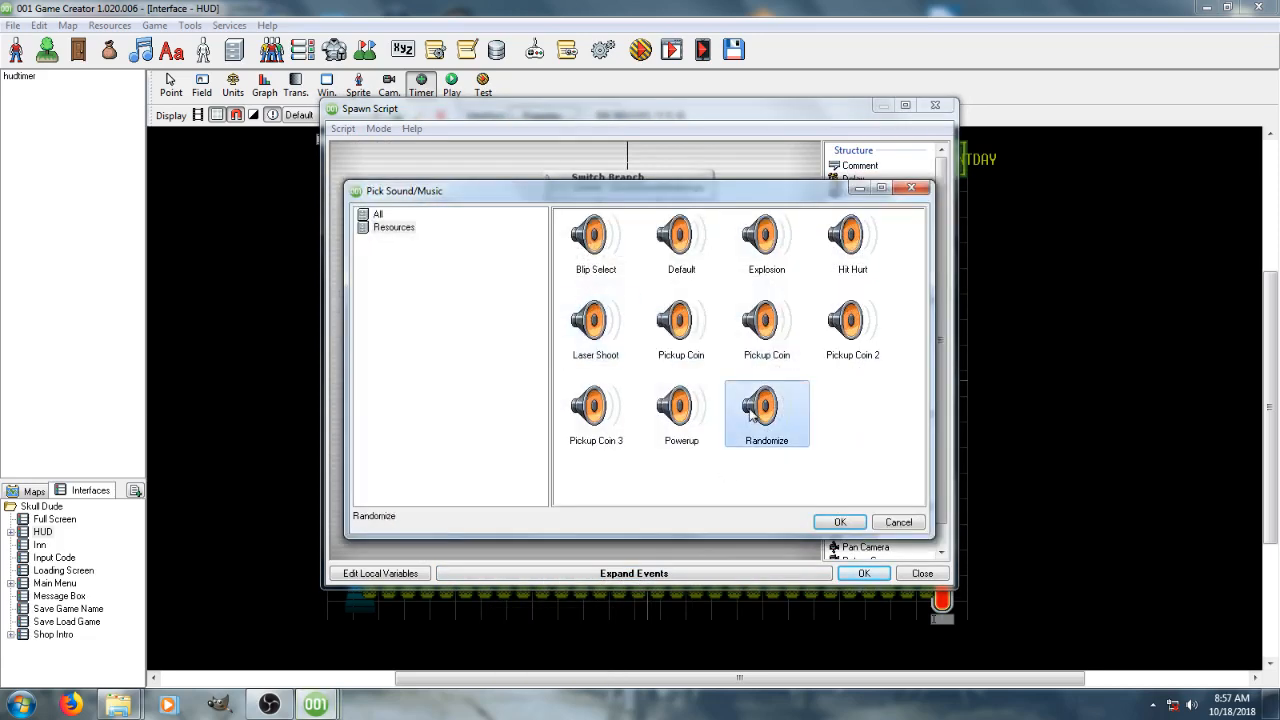
click(840, 522)
click(690, 426)
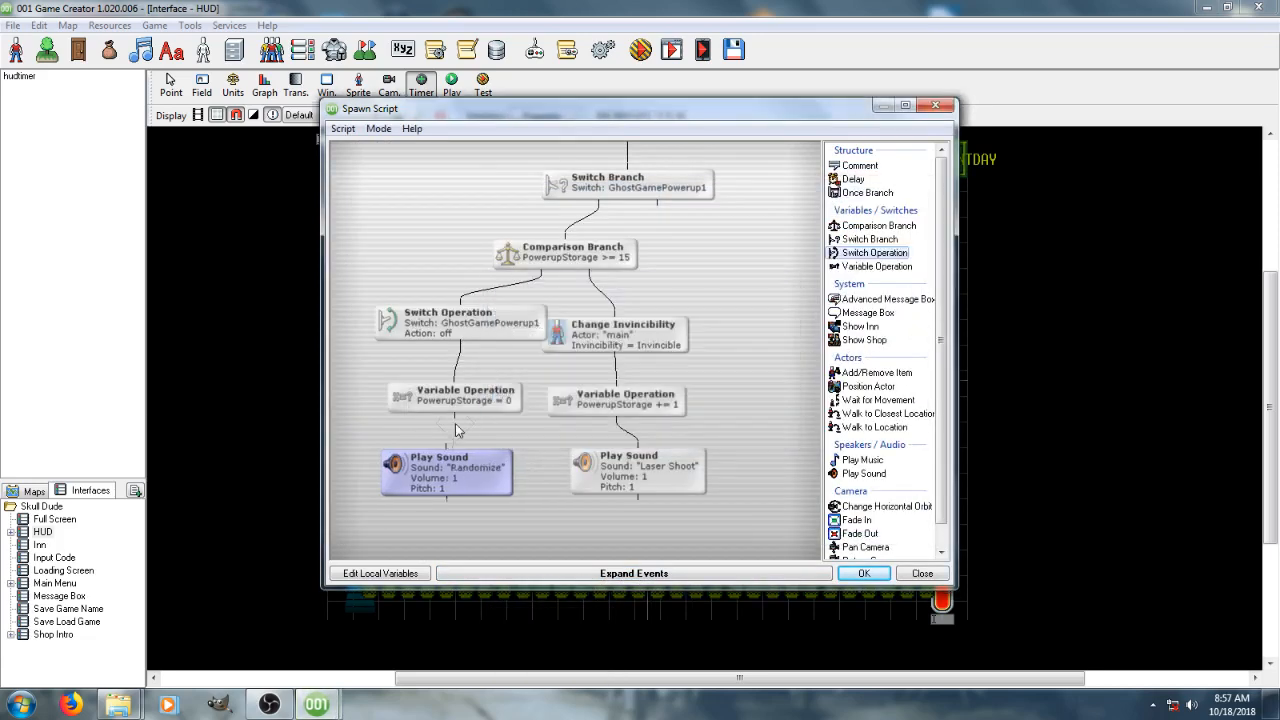
drag(717, 363, 687, 425)
Accept the spawn script, leave the timer's properties, and reopen the HUD timer to set its repeat interval to 0.1 seconds
click(842, 573)
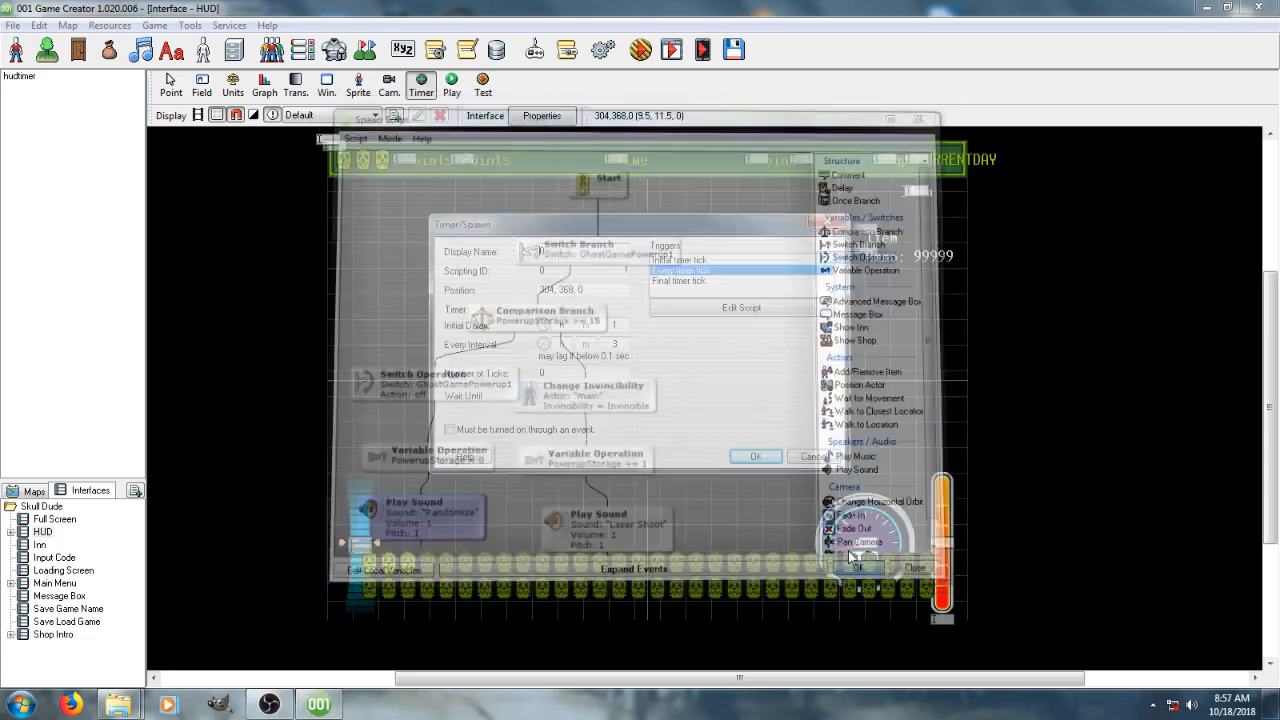
click(829, 457)
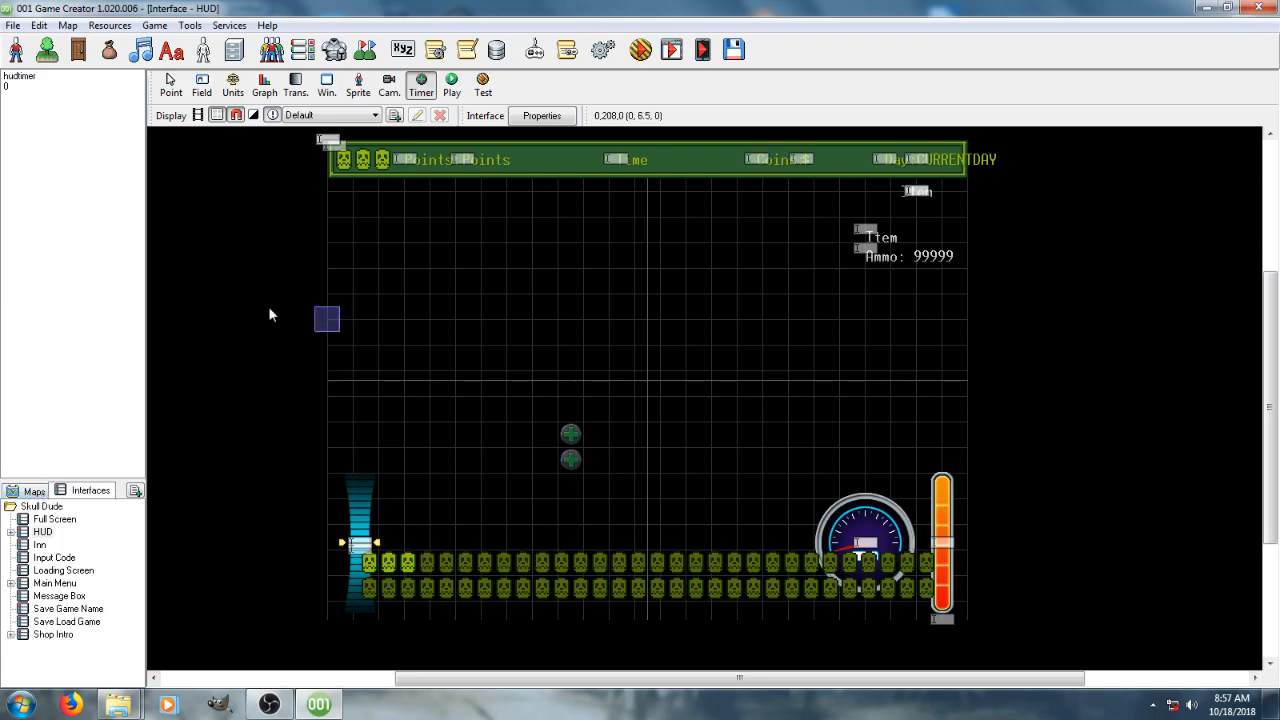
click(171, 85)
double_click(569, 429)
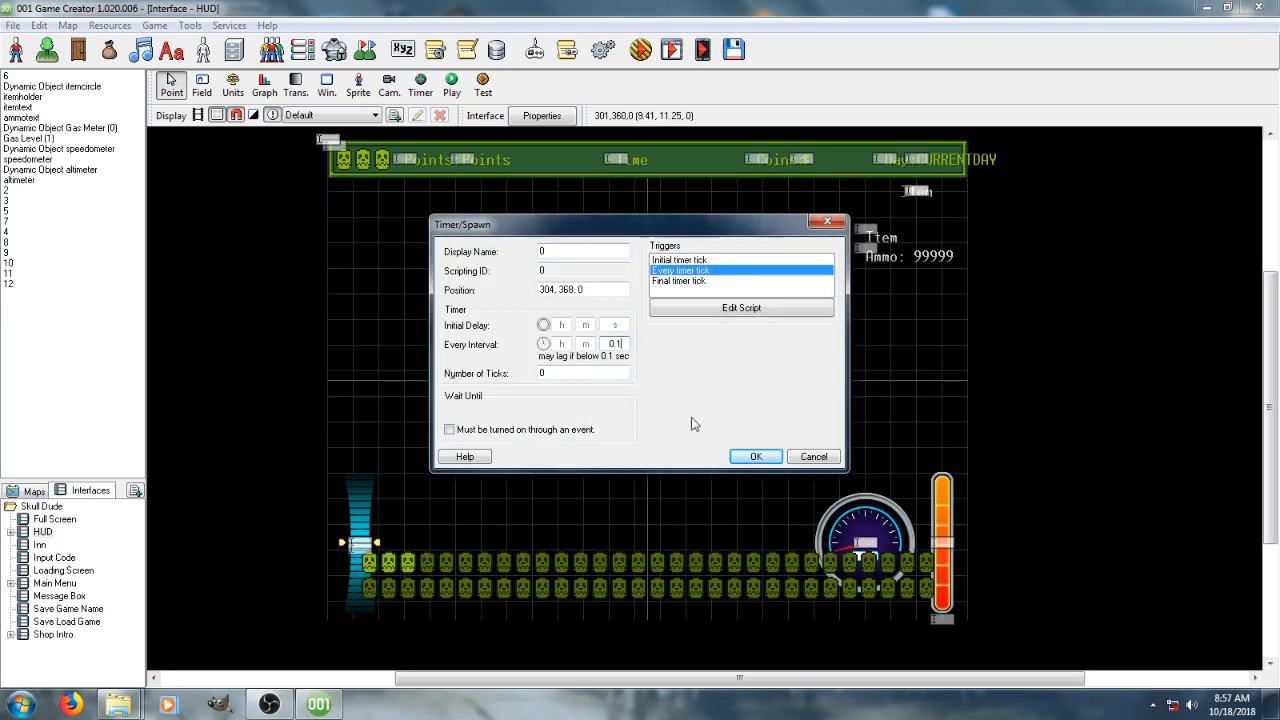
click(757, 458)
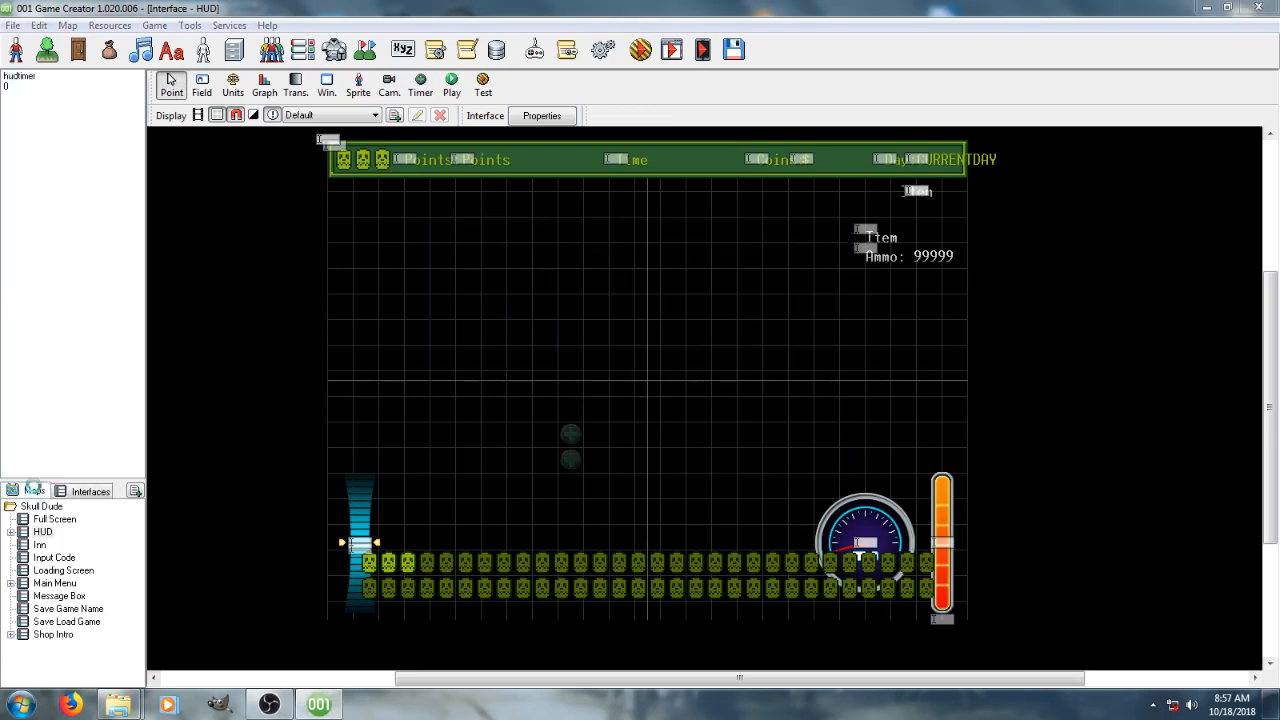
Leave the HUD interface and open the GhostMiniGame1 map ready for selecting objects
click(574, 406)
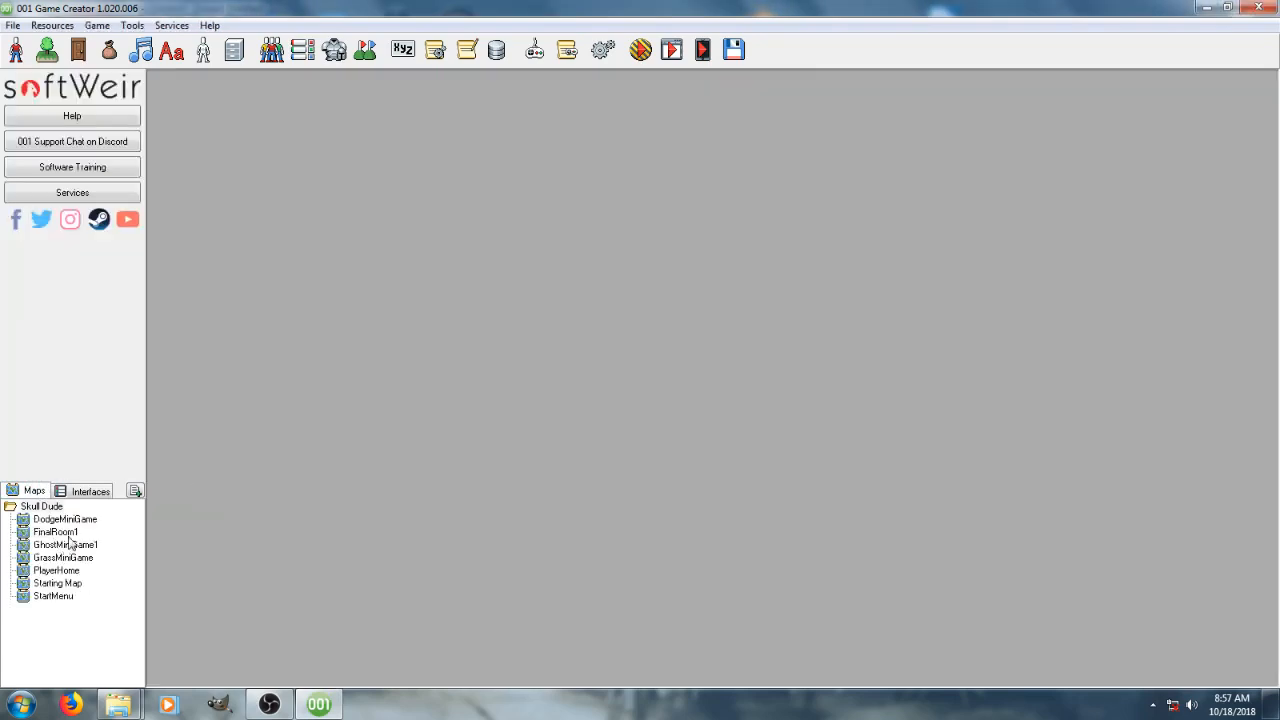
double_click(63, 545)
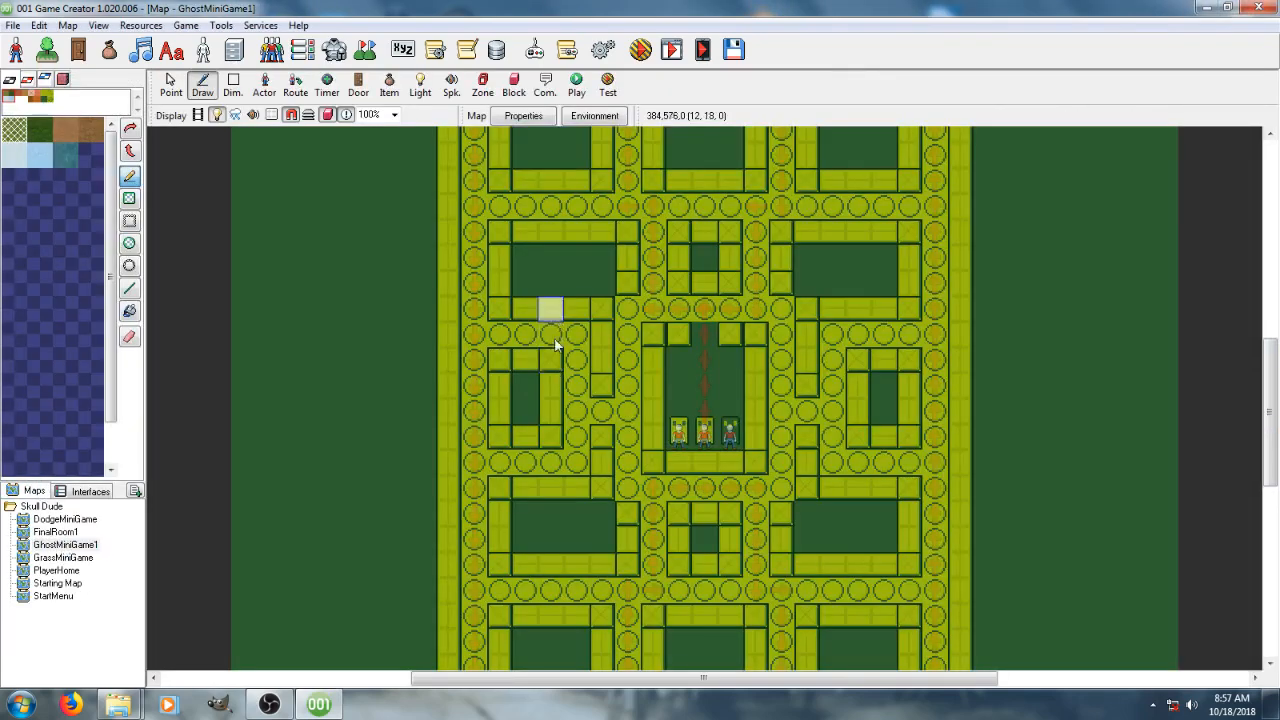
click(171, 85)
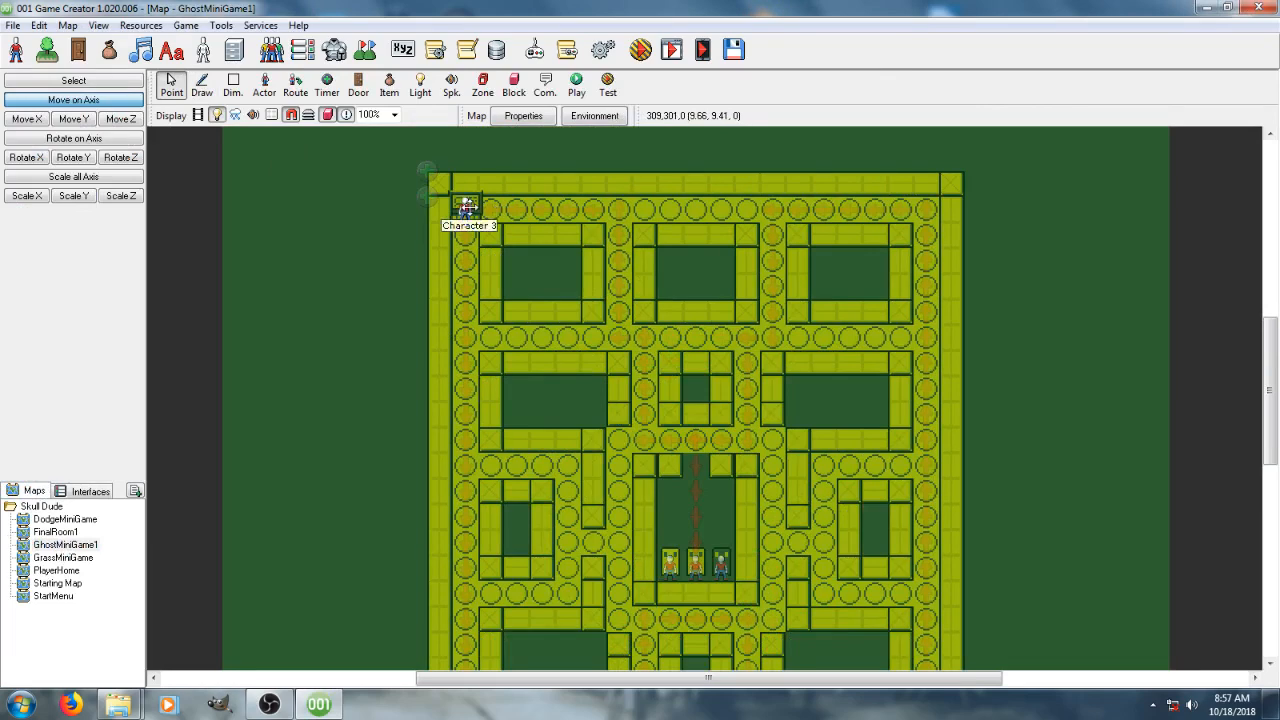
Copy the power-up actor in the maze's upper-left corner and paste it into the upper-right corner
right_click(466, 206)
click(524, 328)
scroll(1013, 271, right, 3)
right_click(804, 210)
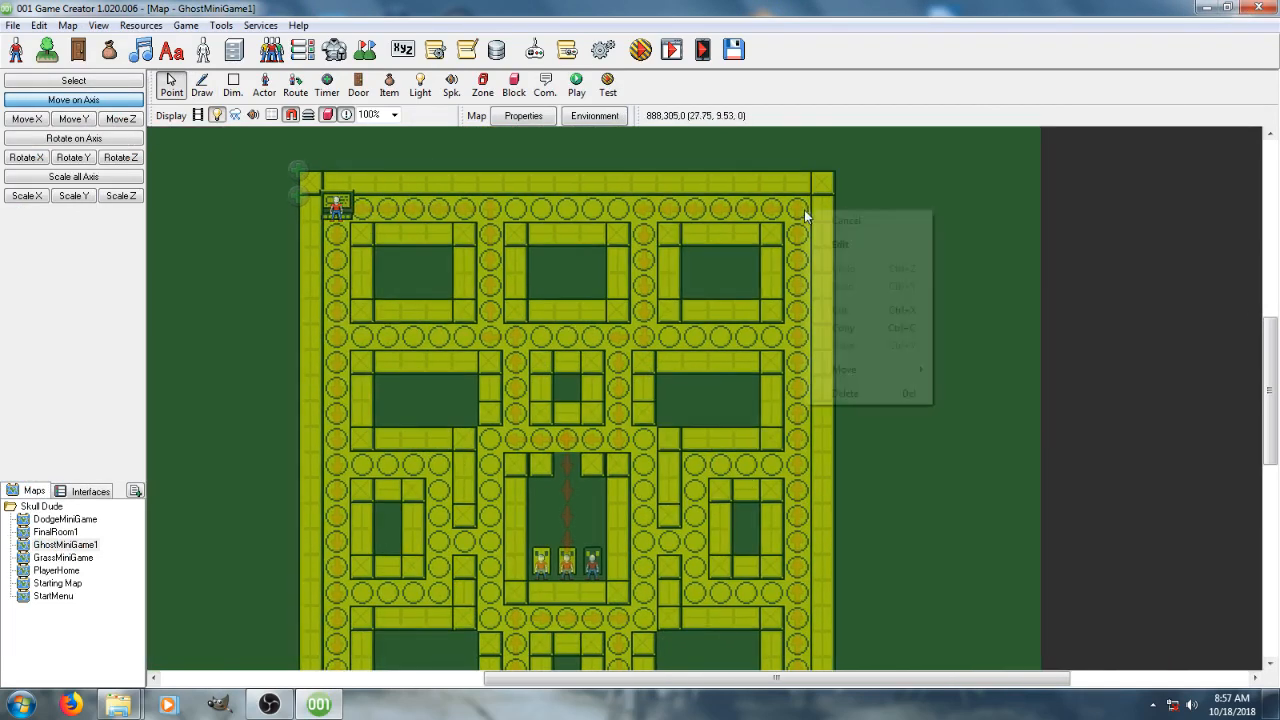
click(850, 346)
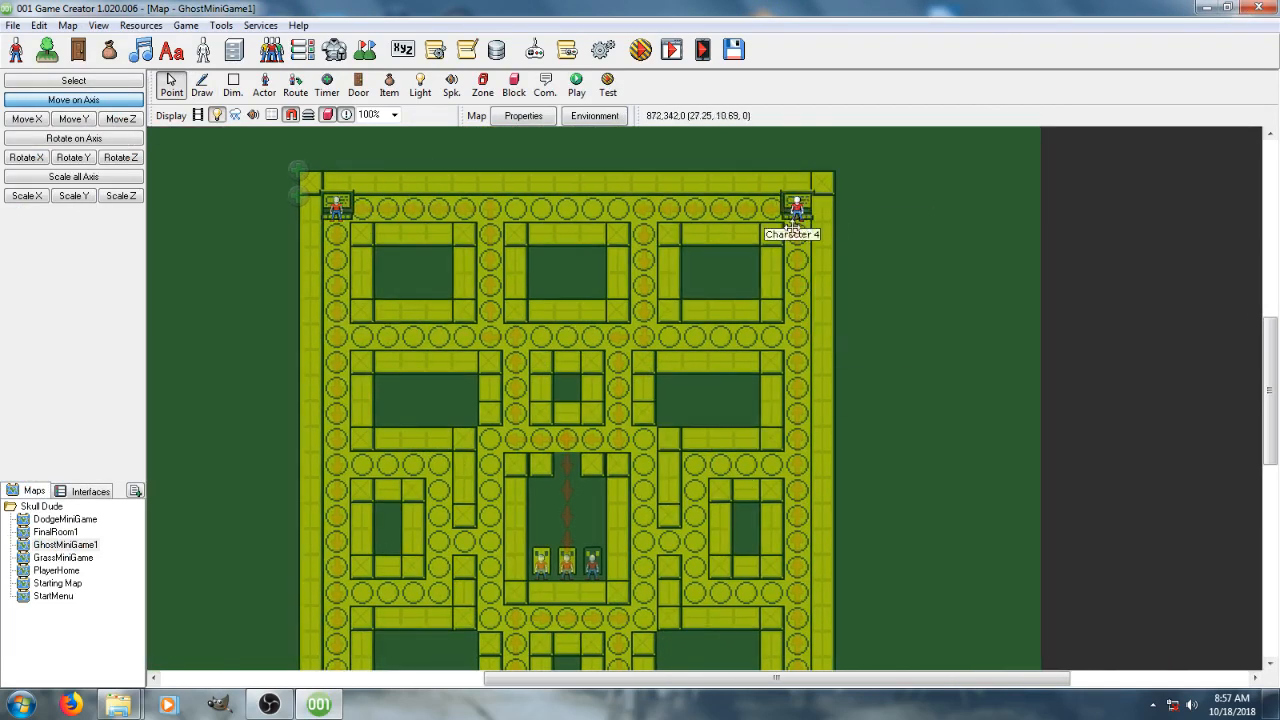
Paste further copies of the power-up actor into the maze's lower-left and lower-right corners
middle_drag(662, 450, 791, 128)
middle_drag(513, 508, 542, 414)
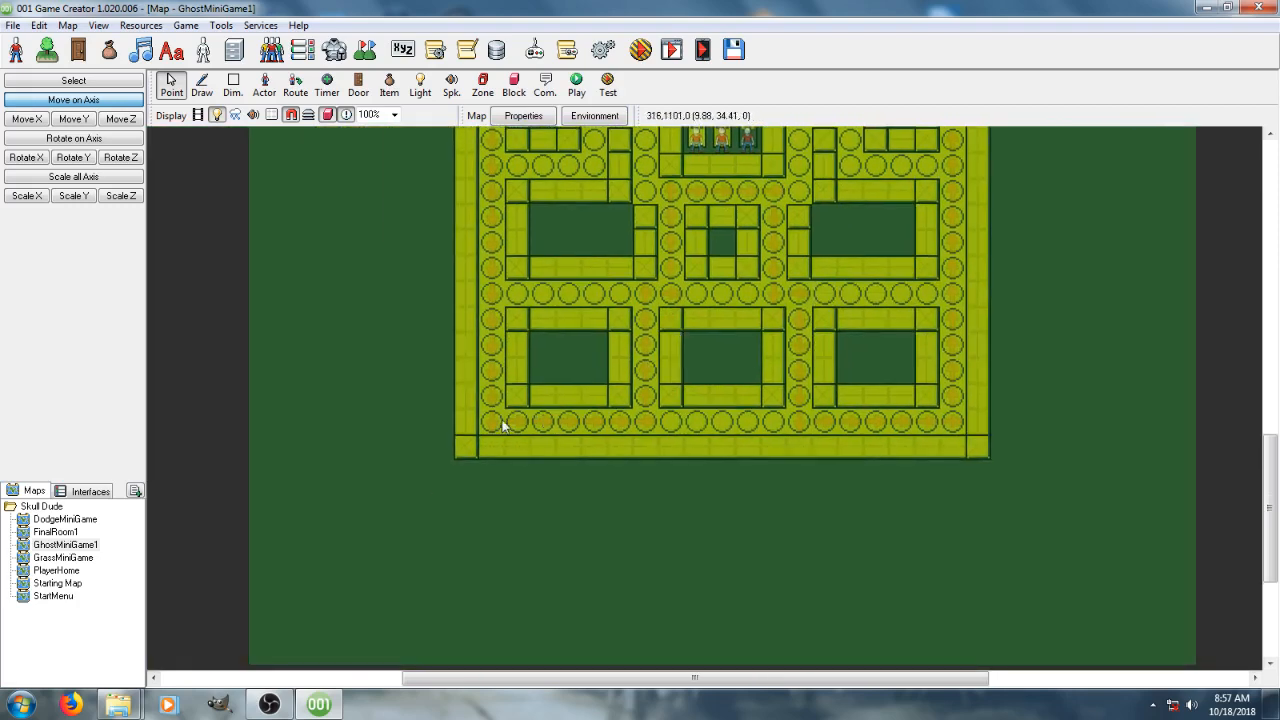
right_click(503, 425)
click(541, 555)
middle_drag(520, 420, 808, 421)
right_click(808, 421)
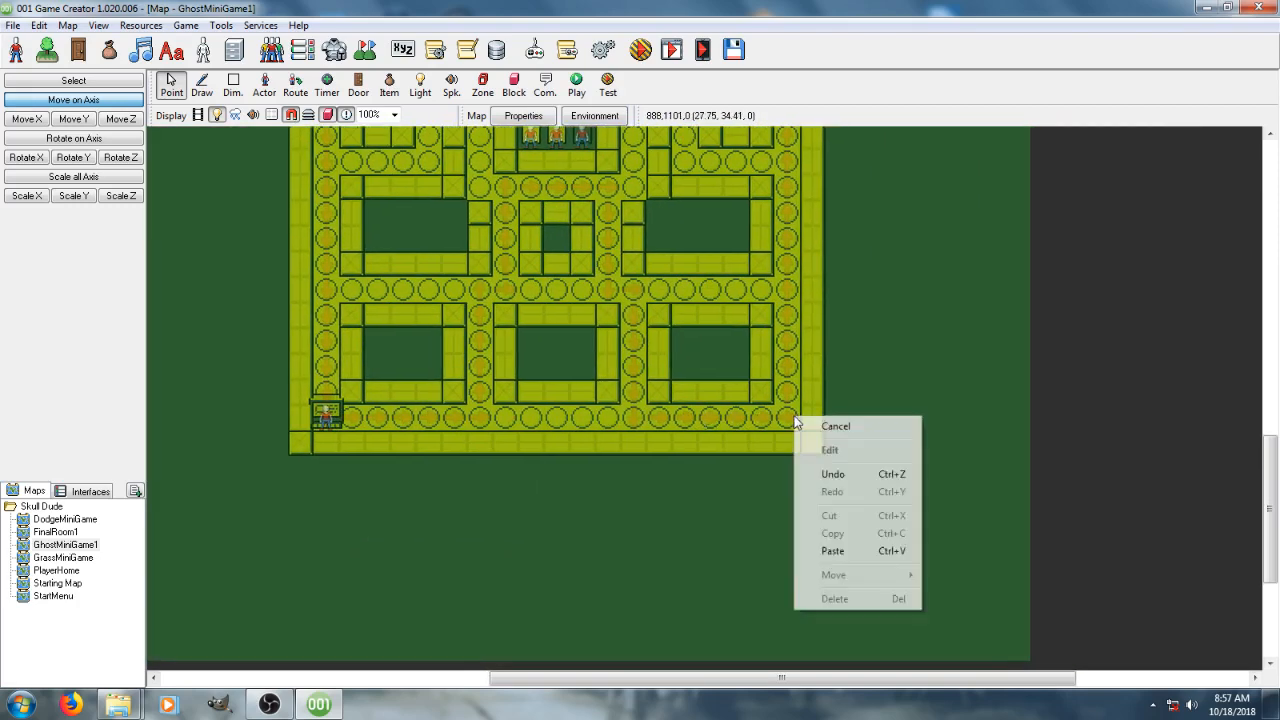
click(846, 551)
drag(785, 417, 773, 417)
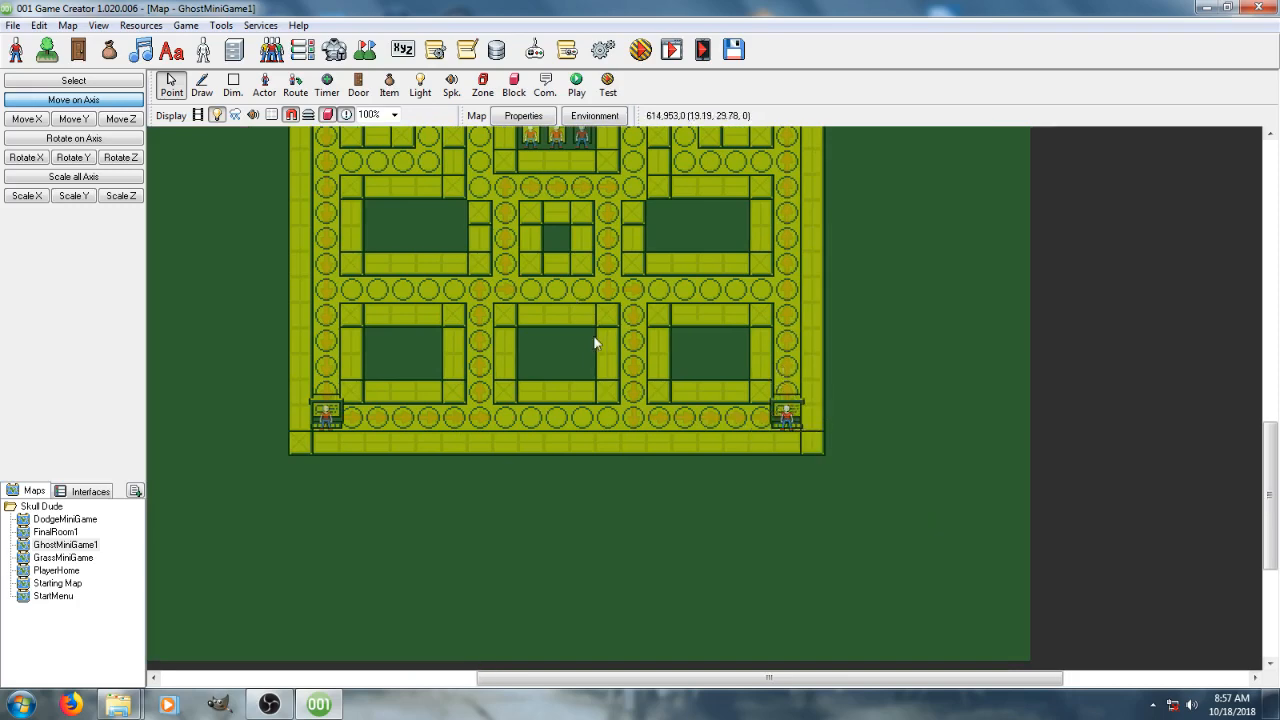
Review the leftmost ghost's player-collision script and close the ghost's properties without changes
middle_drag(539, 192, 630, 440)
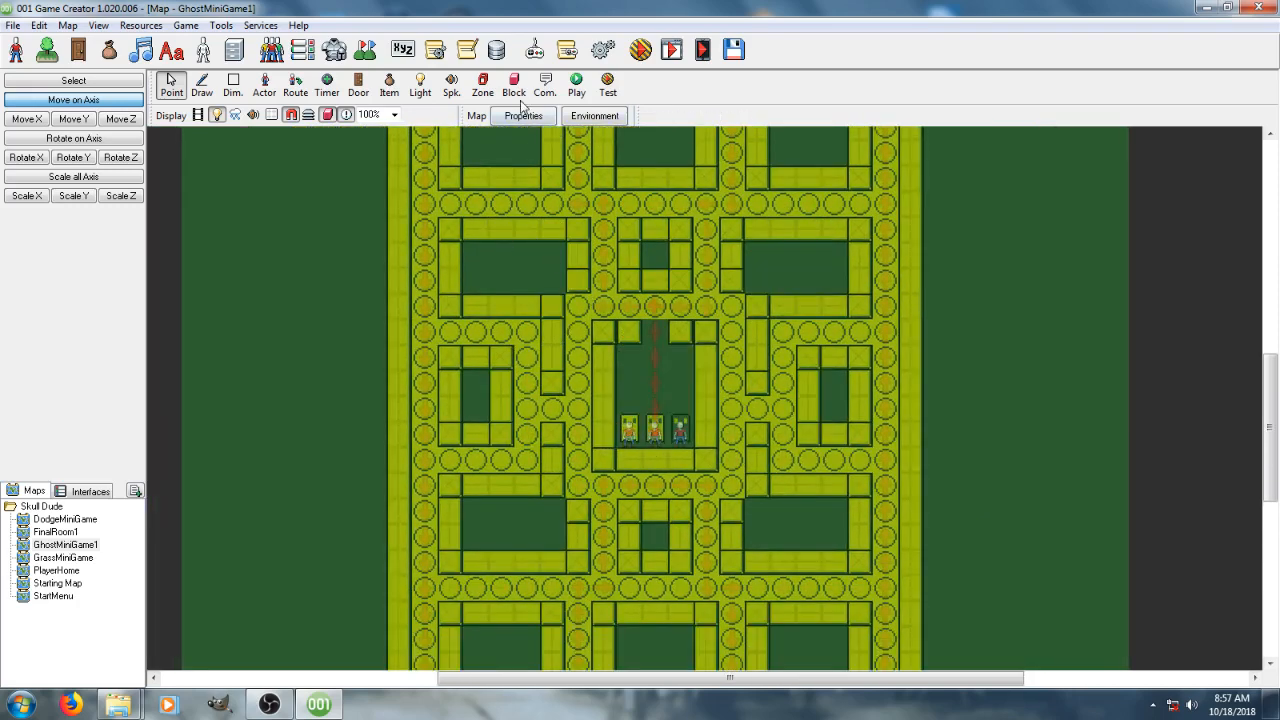
double_click(627, 430)
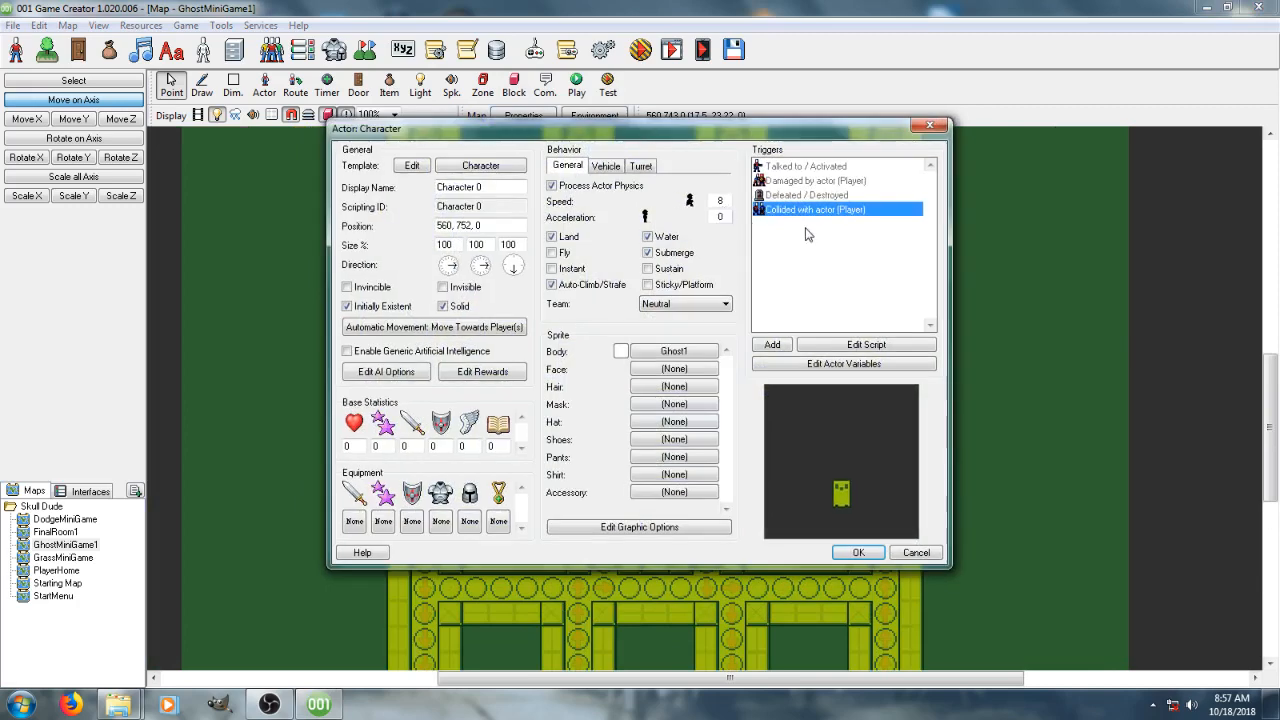
double_click(815, 211)
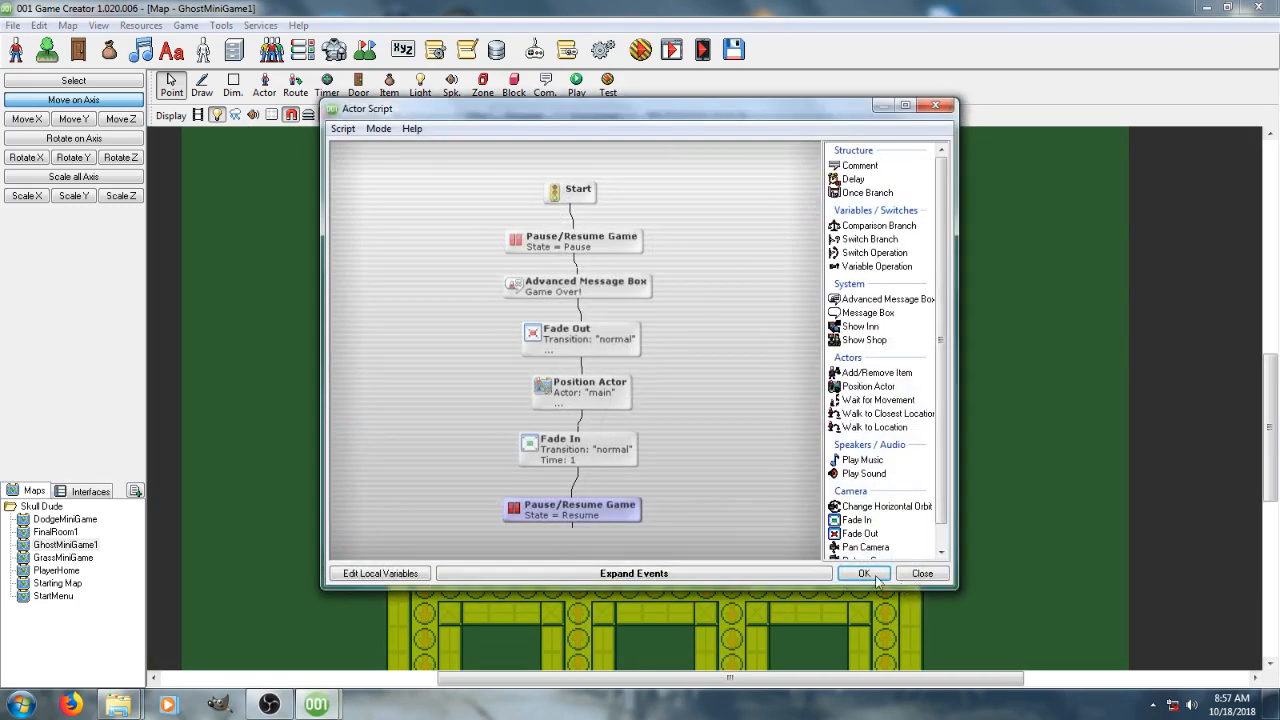
click(868, 572)
click(928, 557)
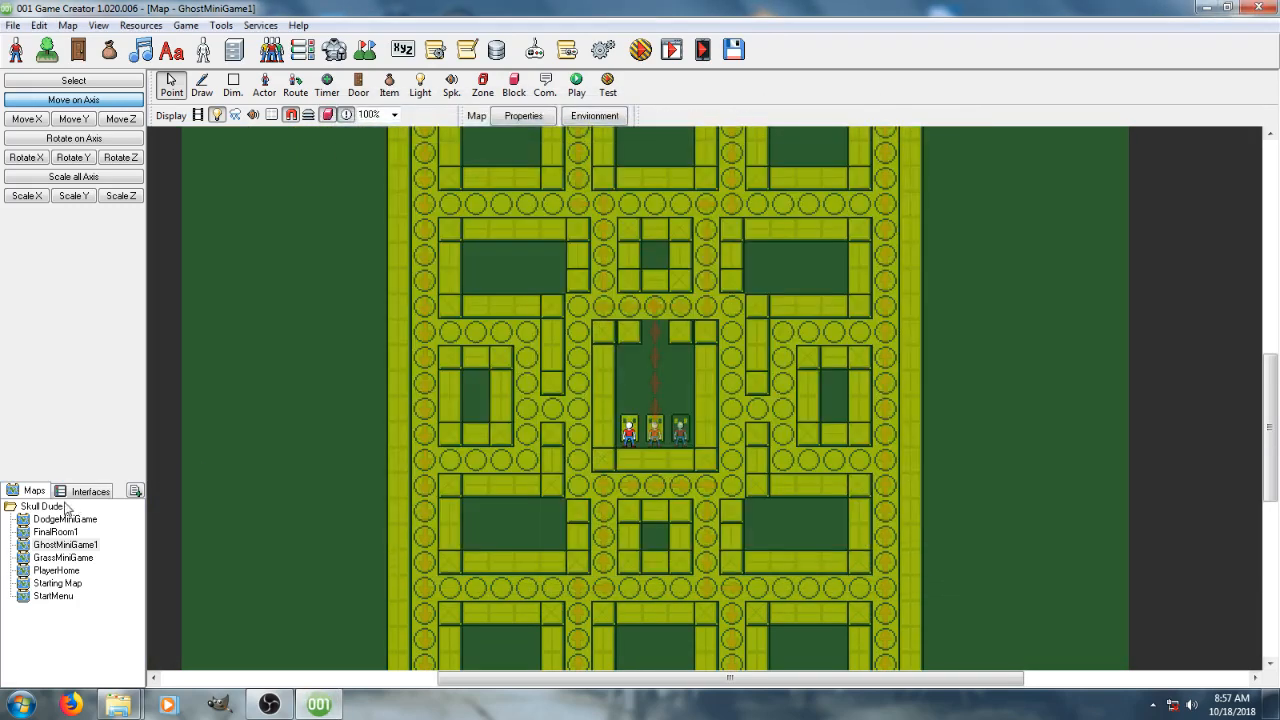
Start a test play from the maze's left corridor, just below the upper-left power-up
middle_drag(450, 178, 408, 311)
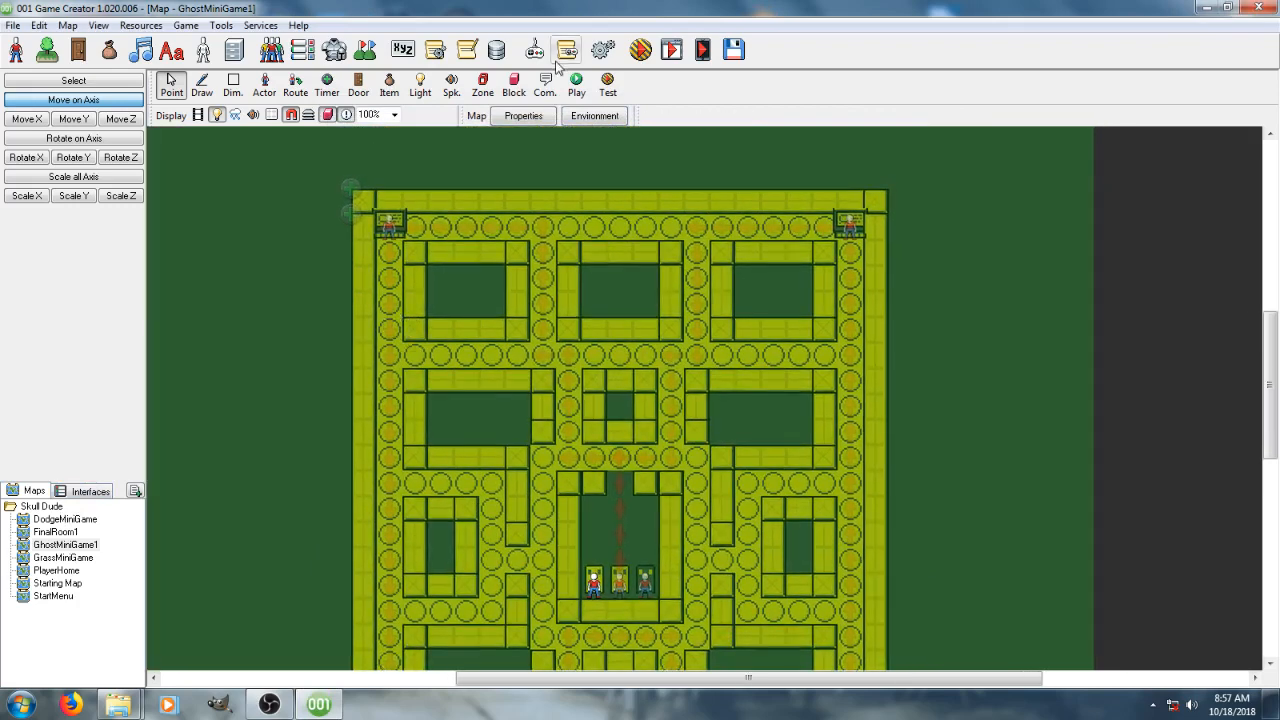
click(578, 90)
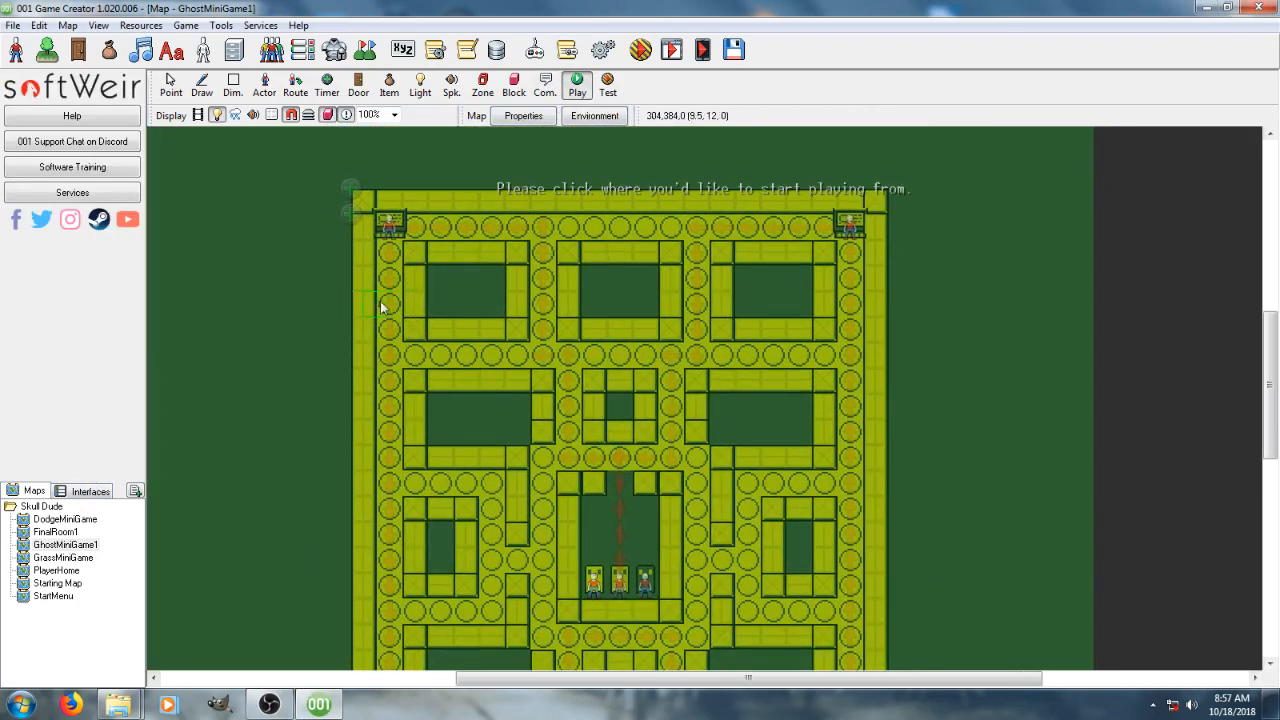
click(388, 308)
click(752, 464)
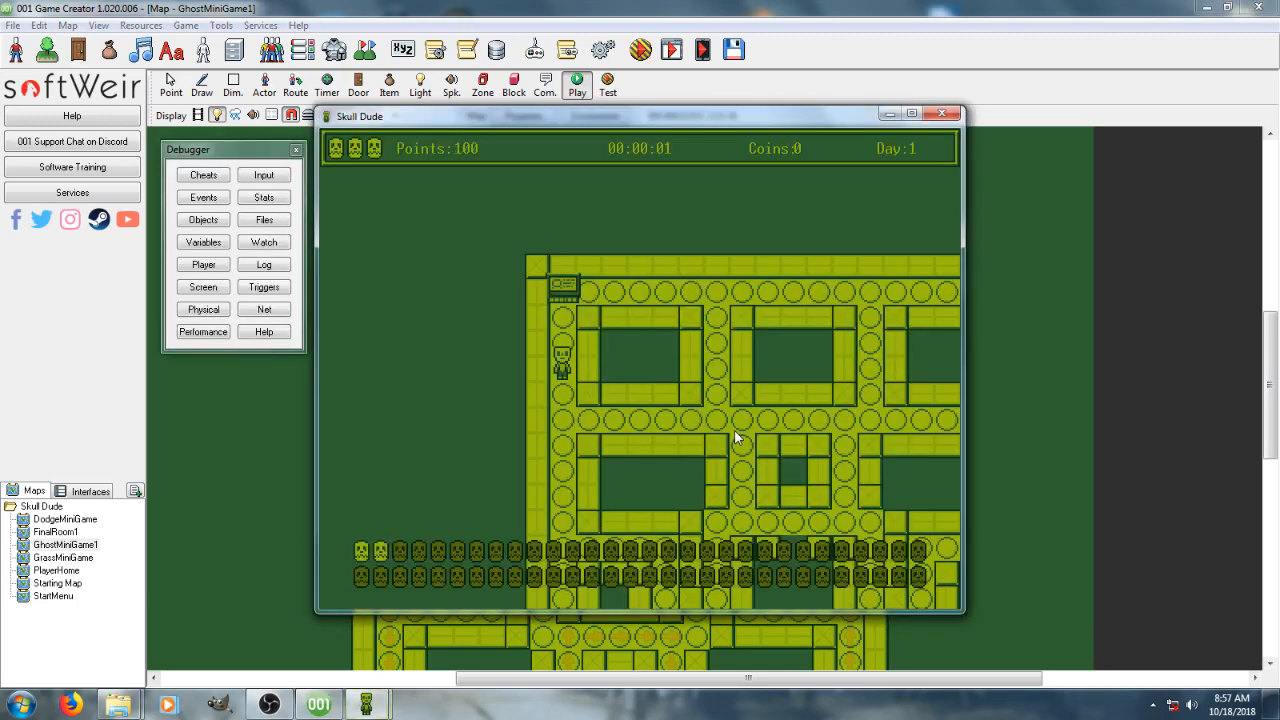
Run the character through the upper-left and upper-right power-ups and down the maze's outer corridor to the lower-right one
key(Up)
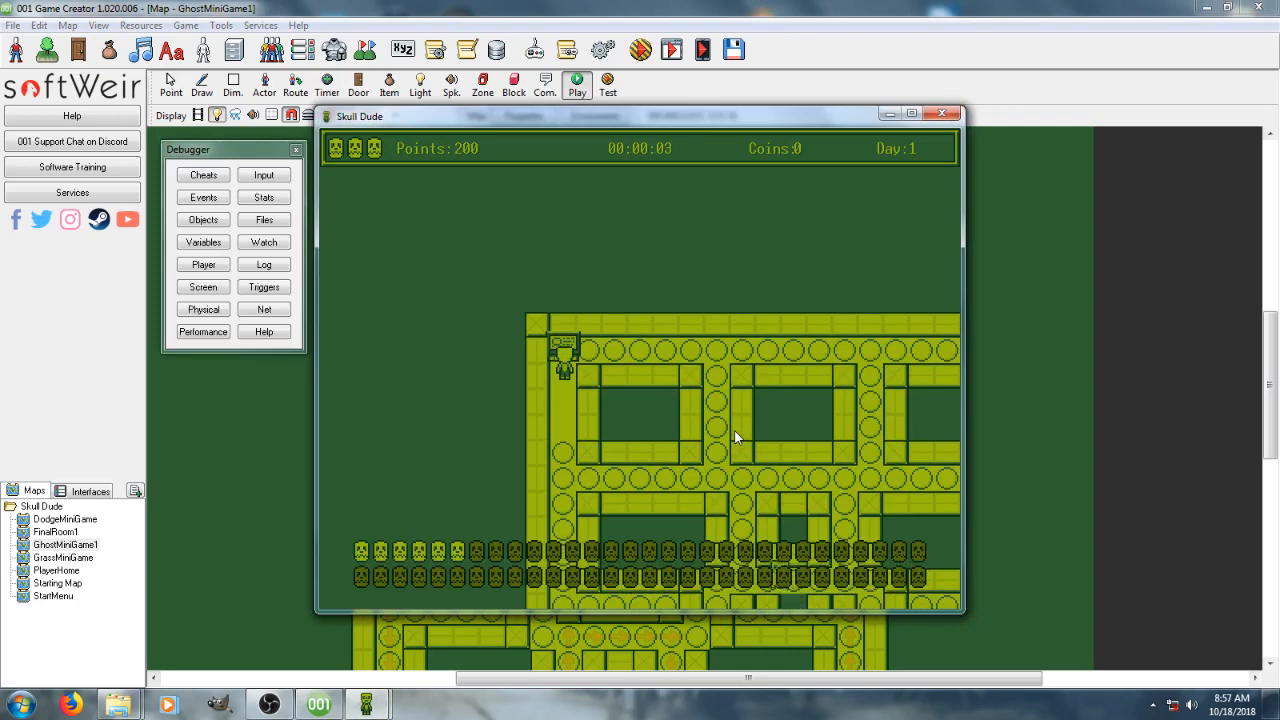
key(Right)
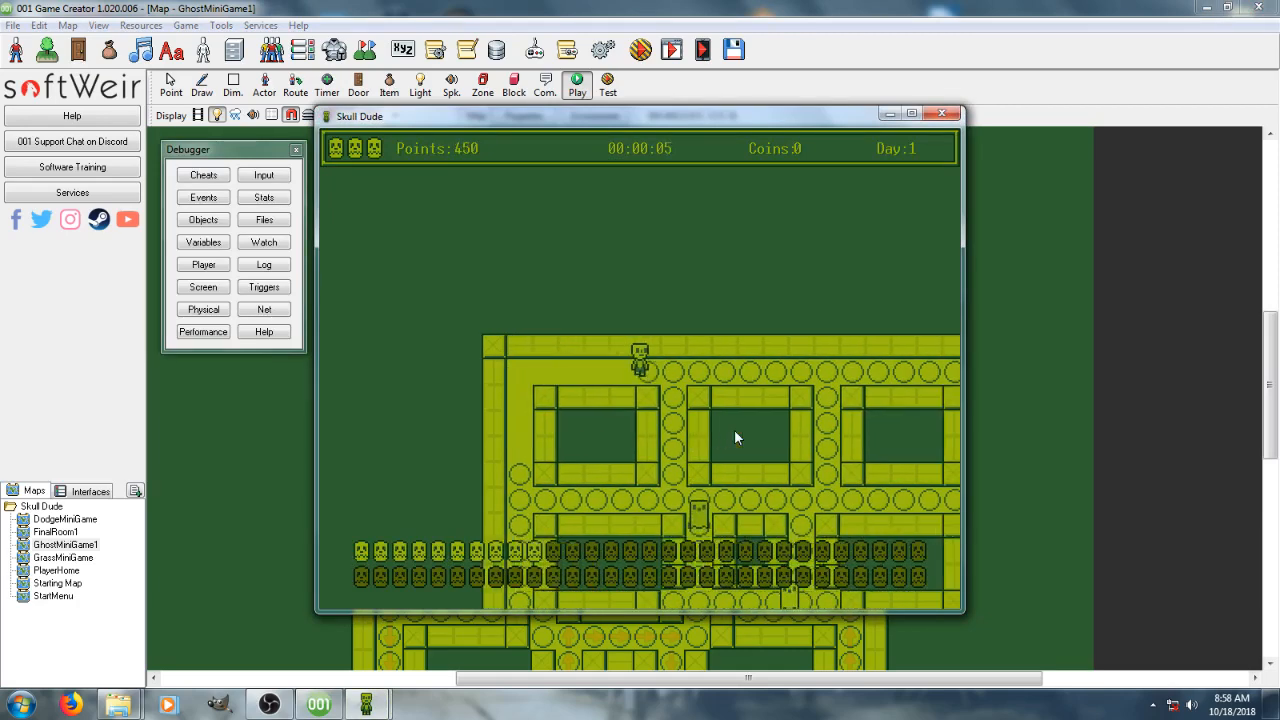
key(Right)
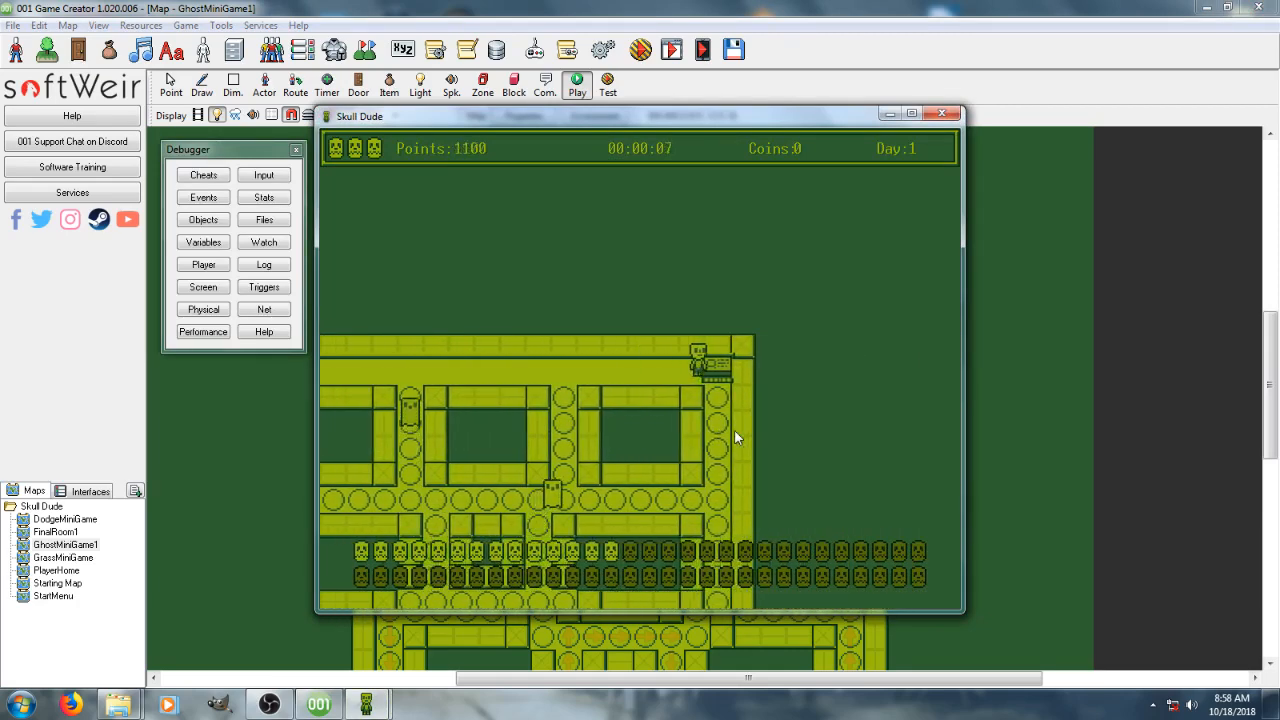
key(Right)
key(Down)
key(Up)
key(Down)
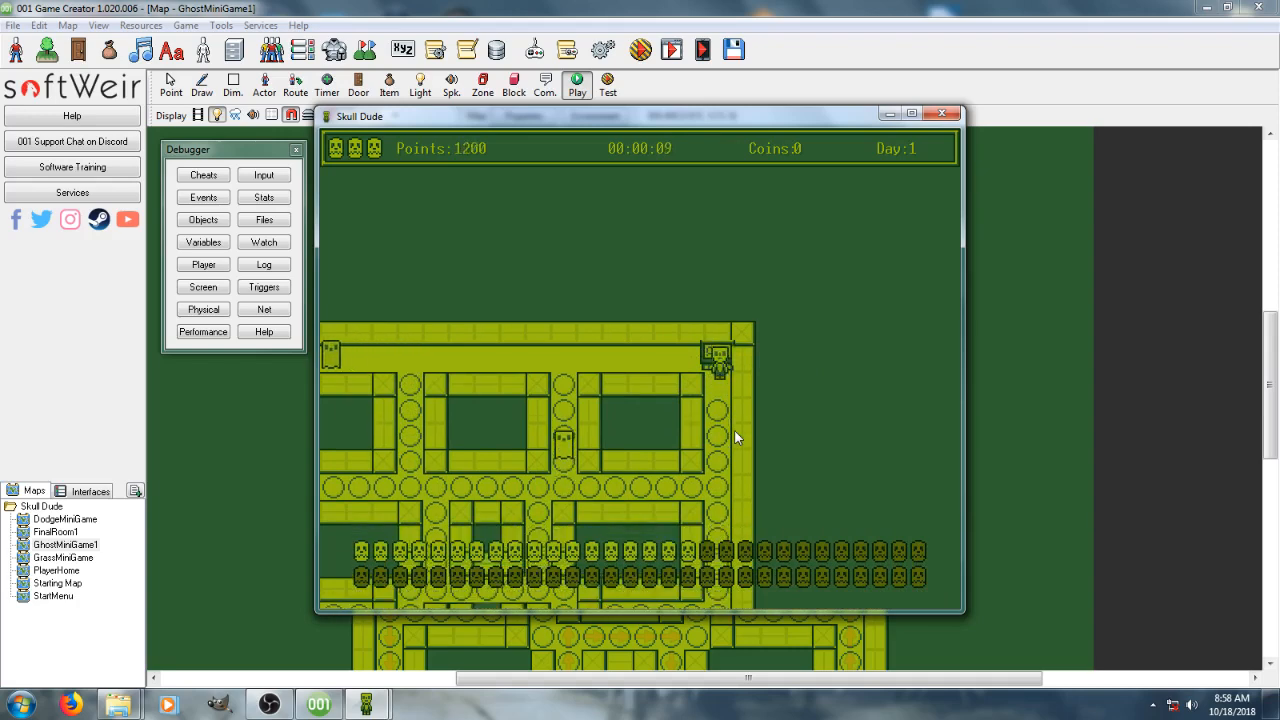
key(Down)
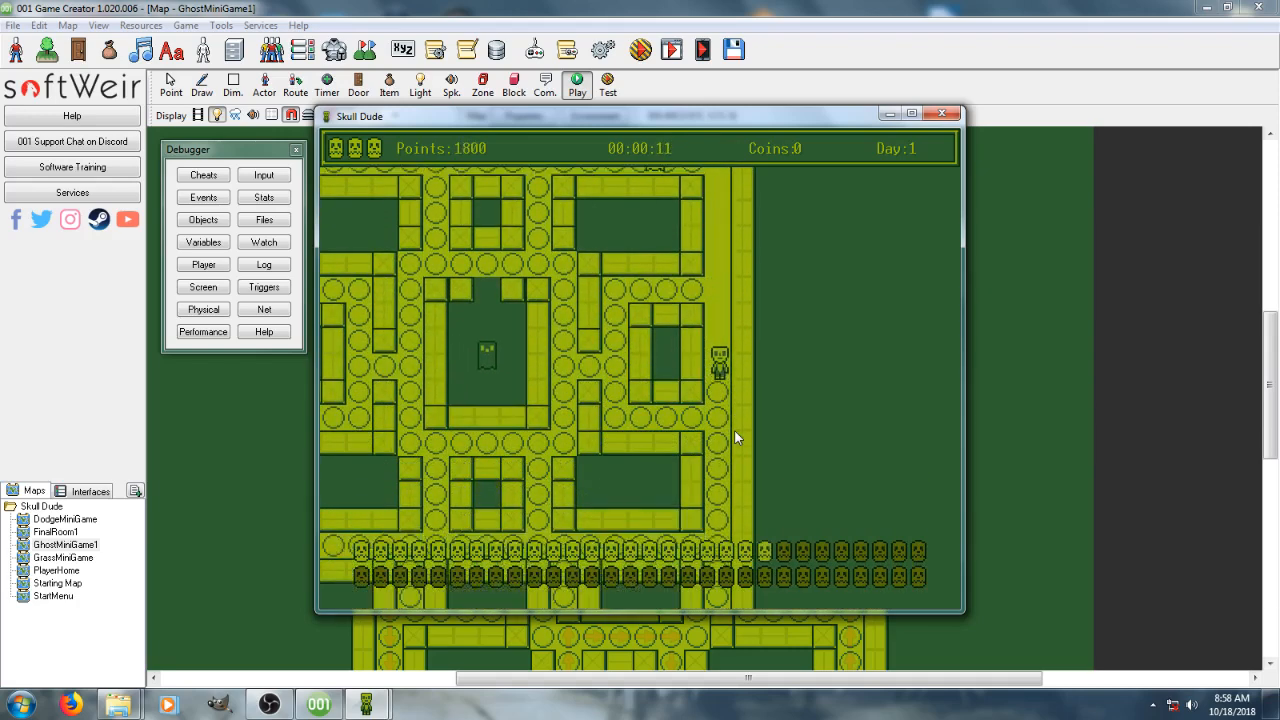
key(Down)
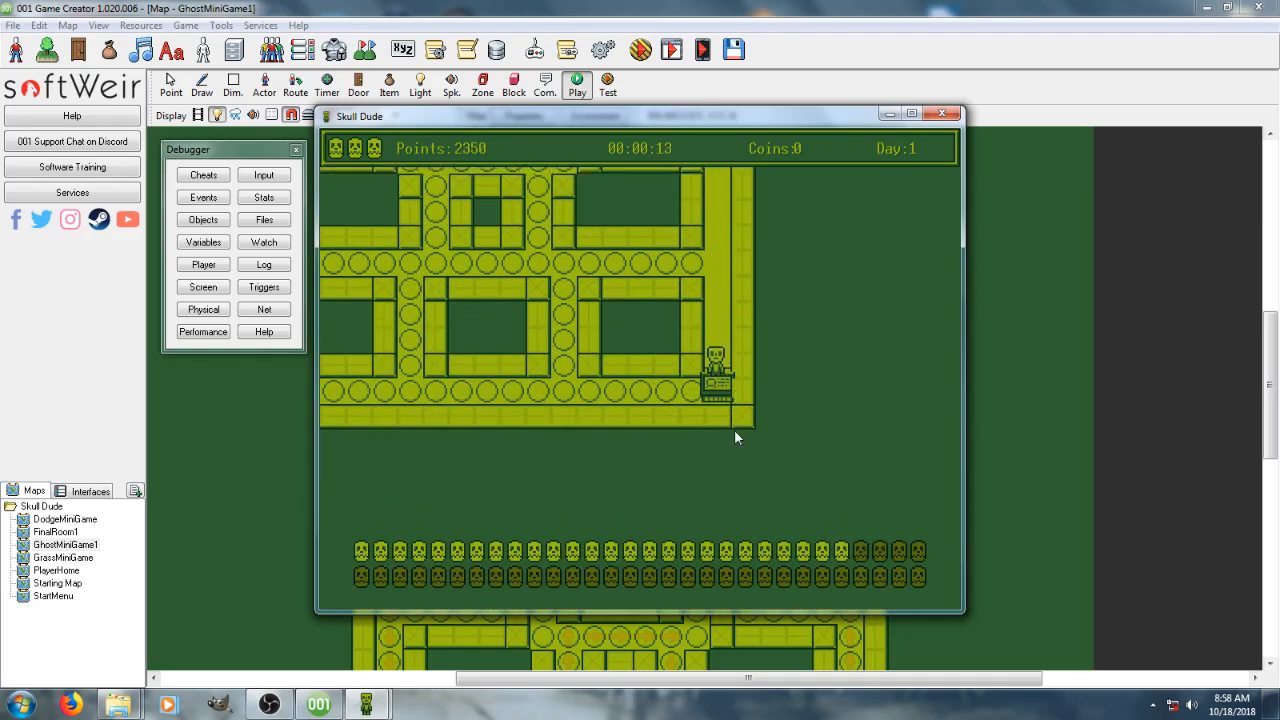
Test the lower-left power-up and the ghost encounters while collecting dots back to the maze's upper-left area, then end the test play
key(Left)
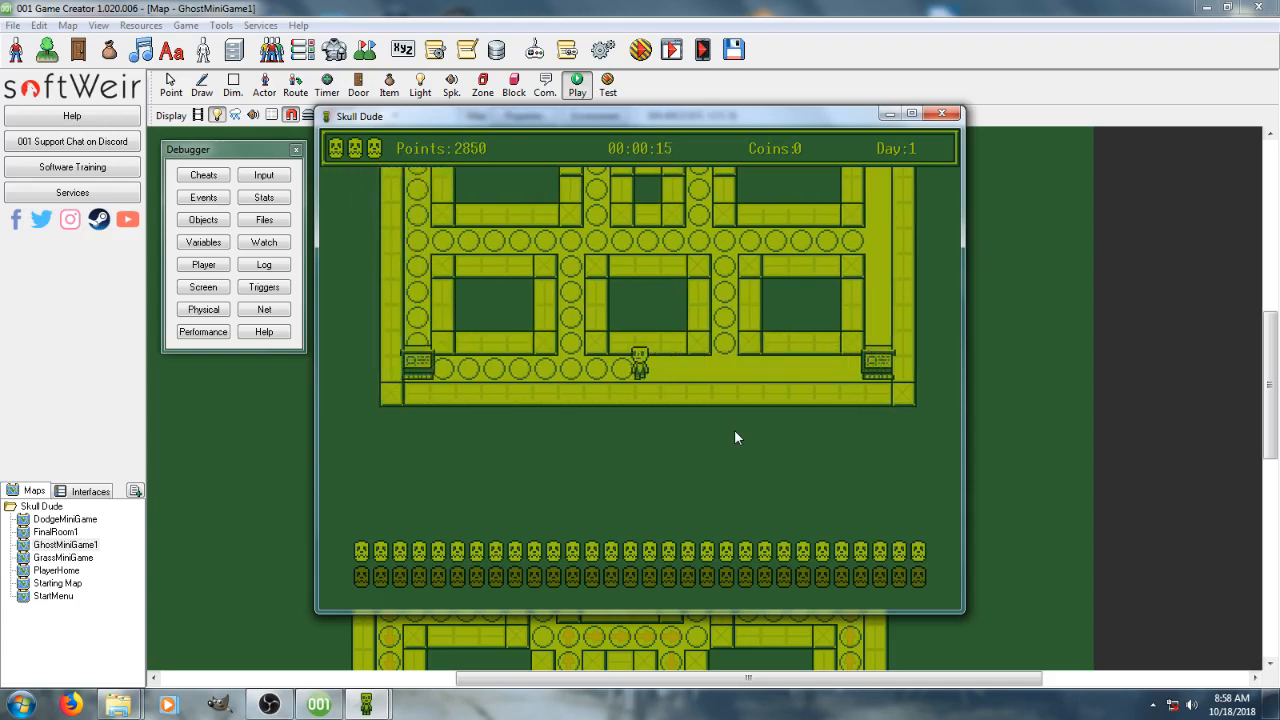
key(Left)
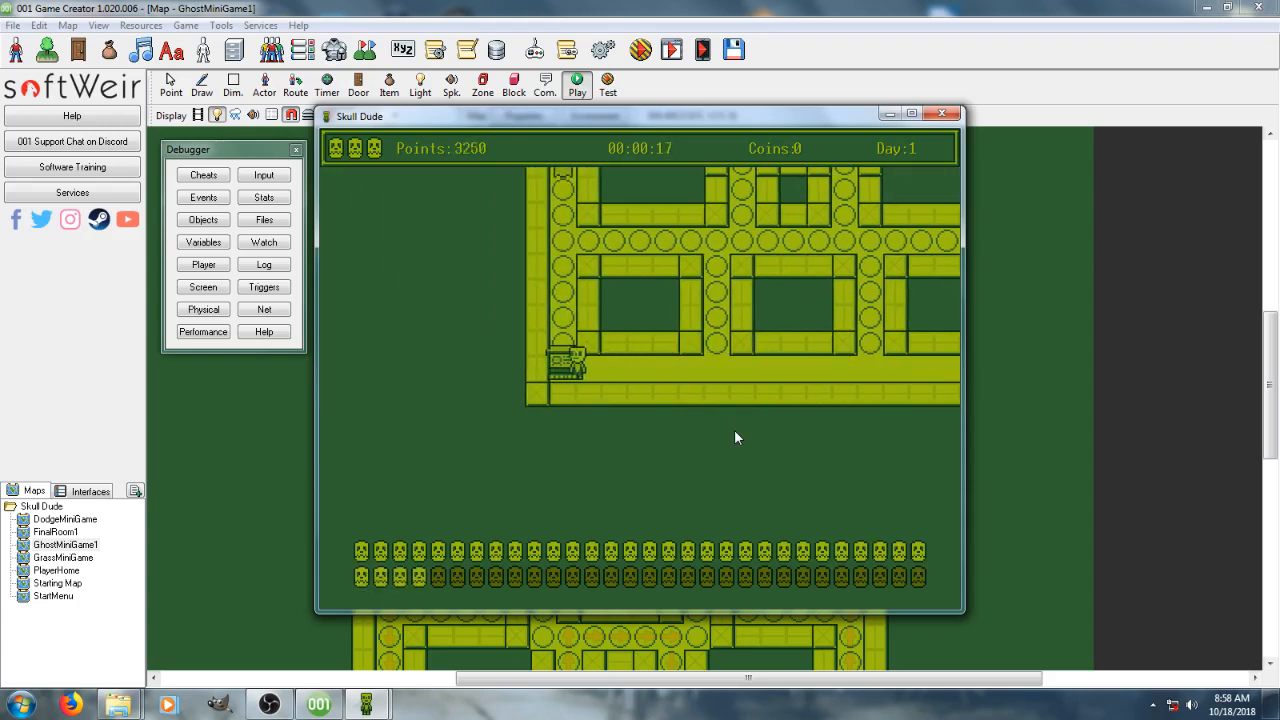
key(Up)
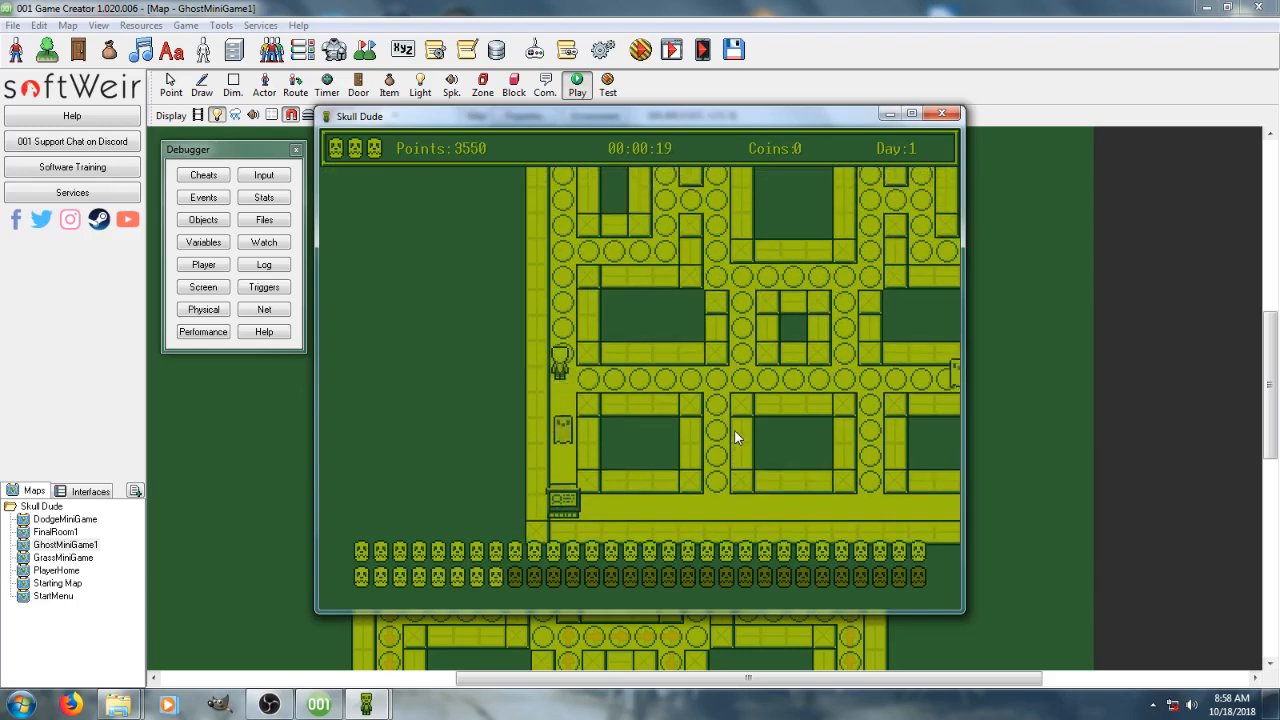
key(Down)
key(Up)
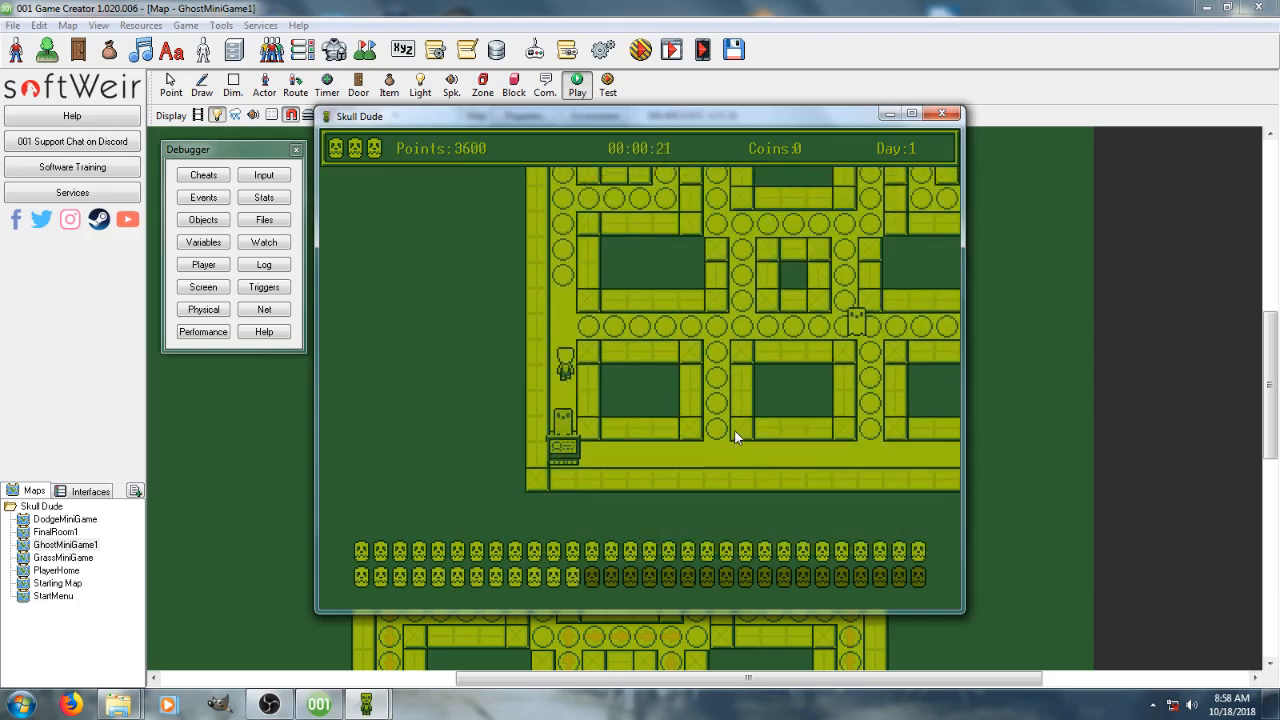
key(Right)
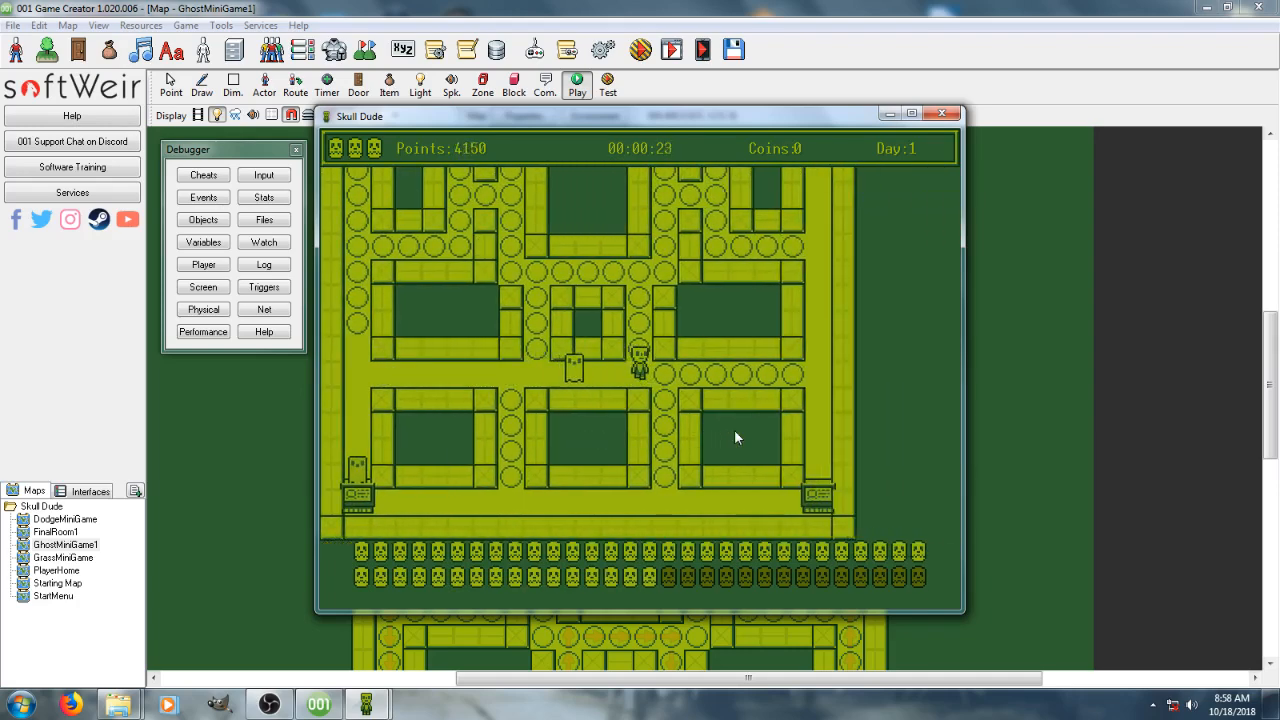
key(Up)
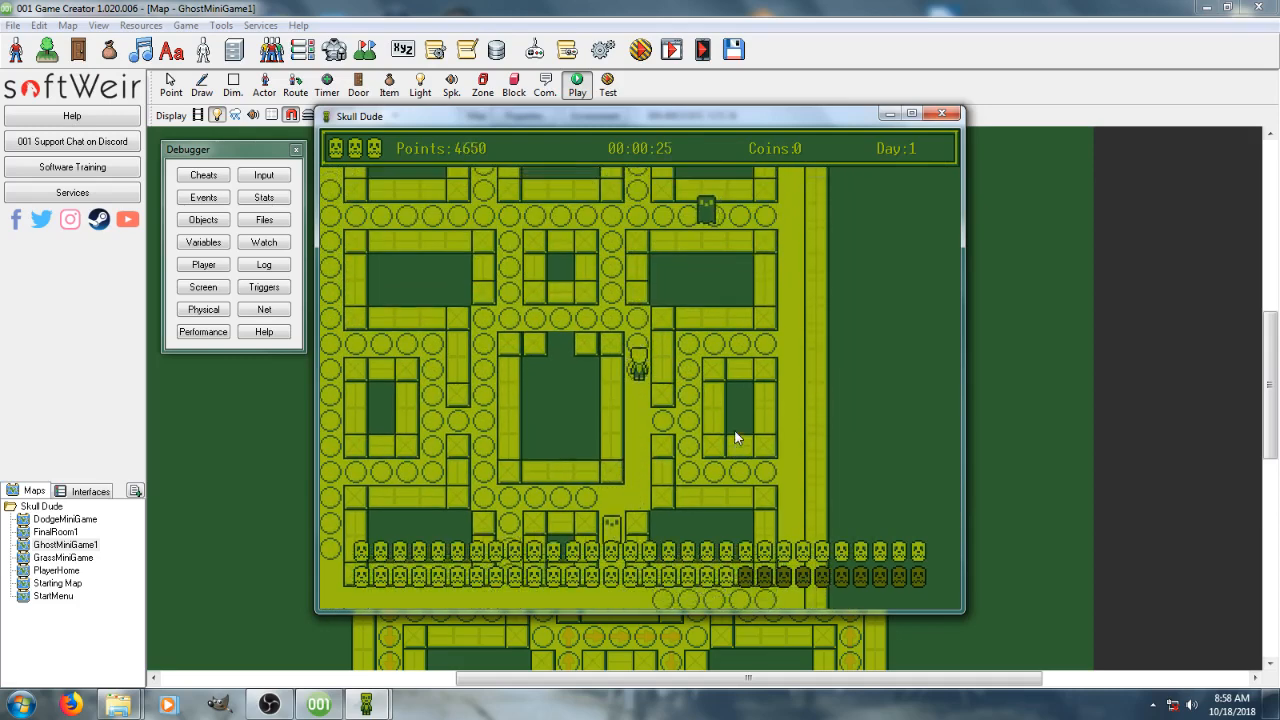
key(Left)
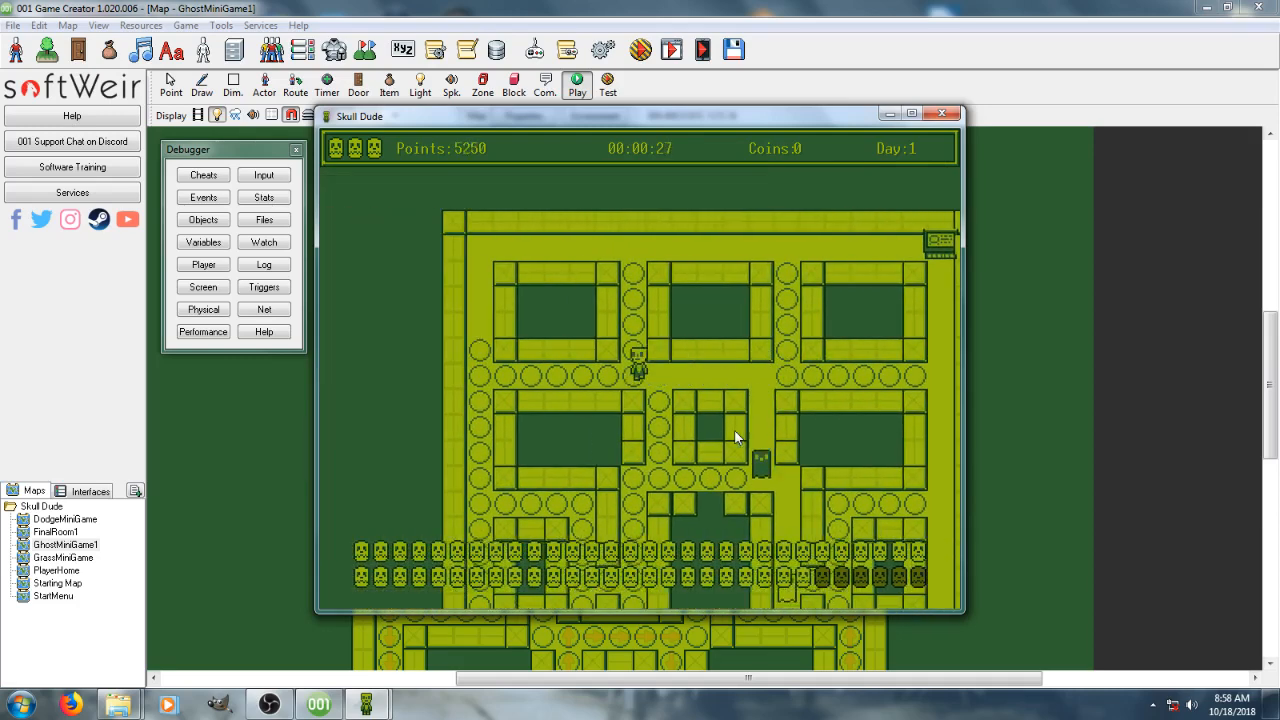
key(Left)
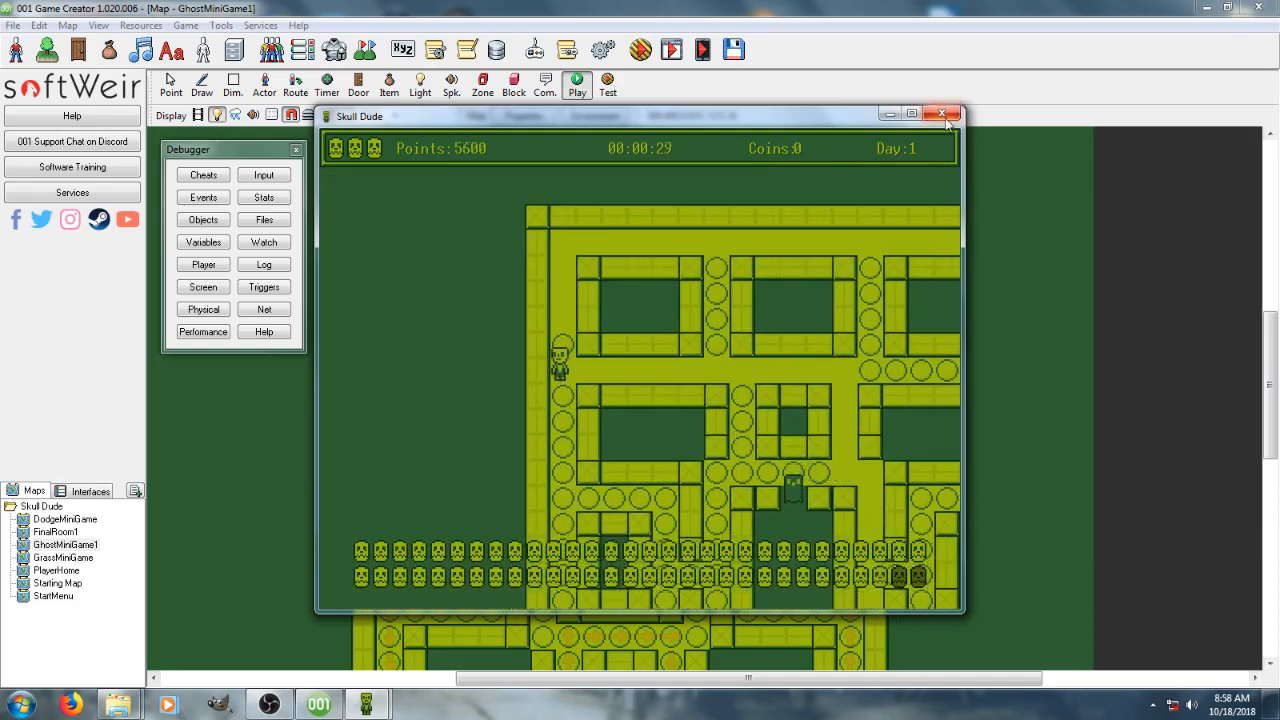
click(942, 114)
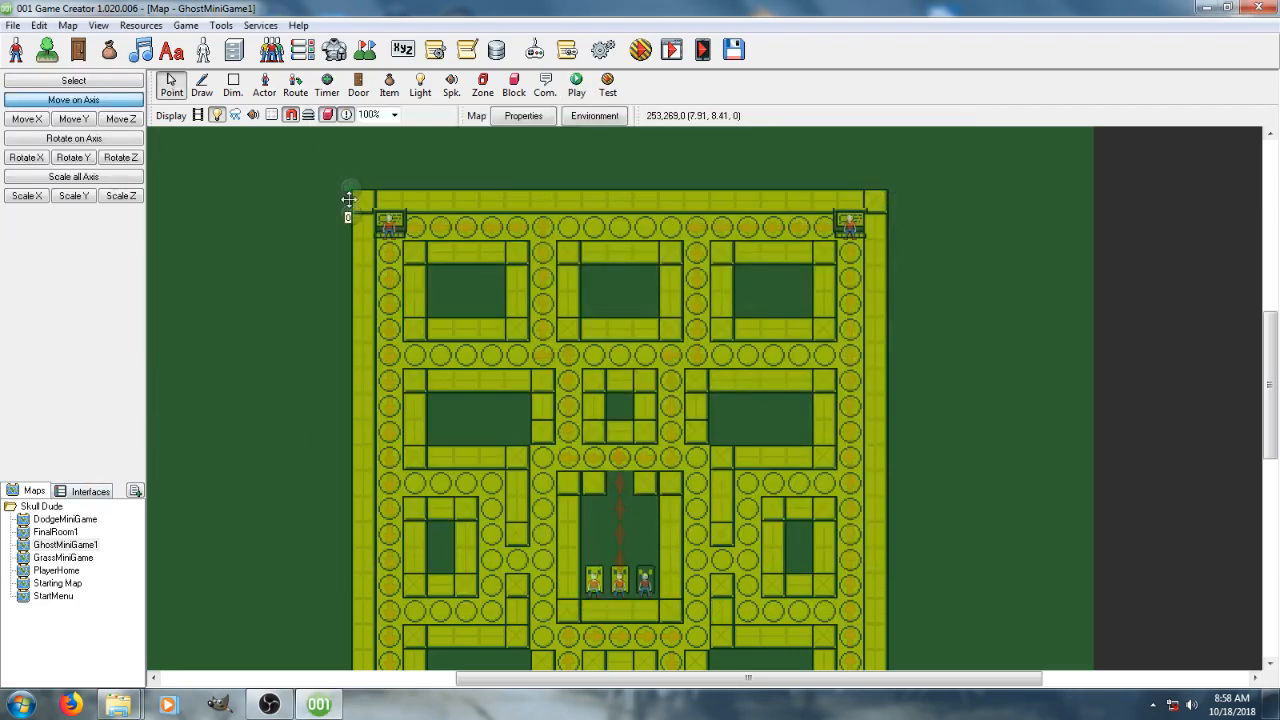
Open the HUD interface and bring up the every-tick script of its power-up timer with the 0.1-second interval
click(92, 491)
key(Return)
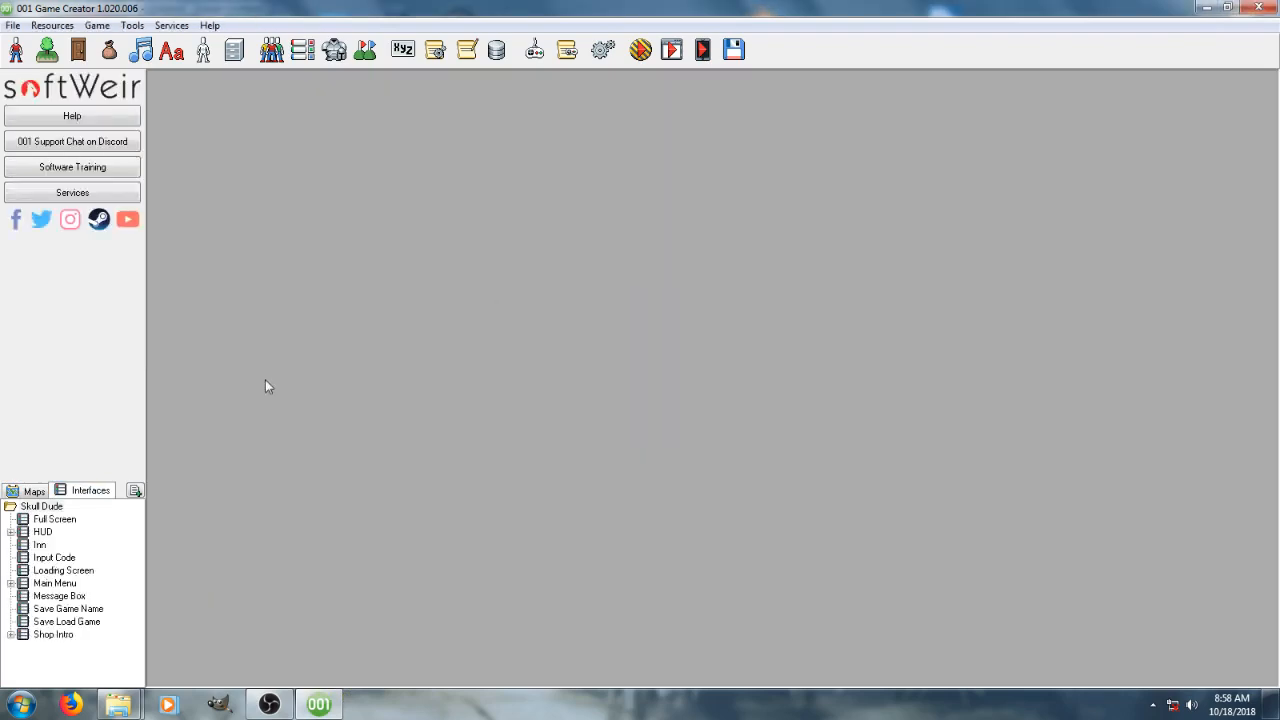
double_click(68, 583)
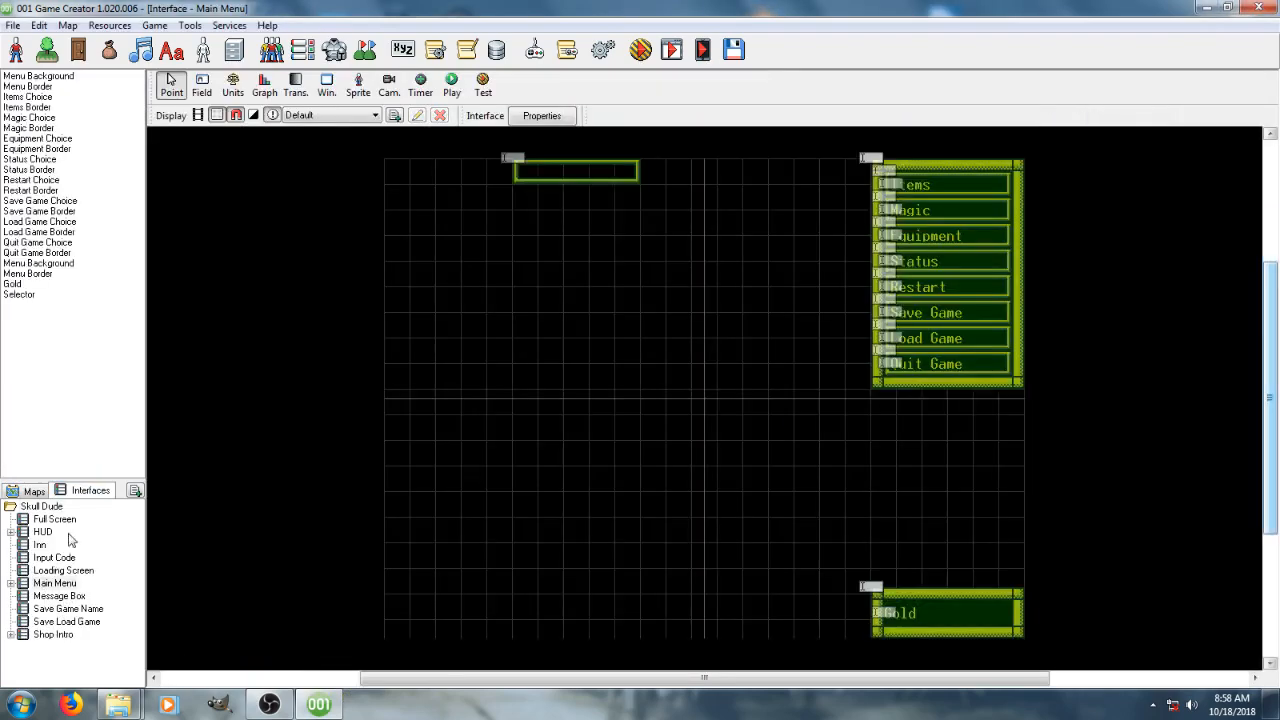
double_click(43, 533)
double_click(632, 453)
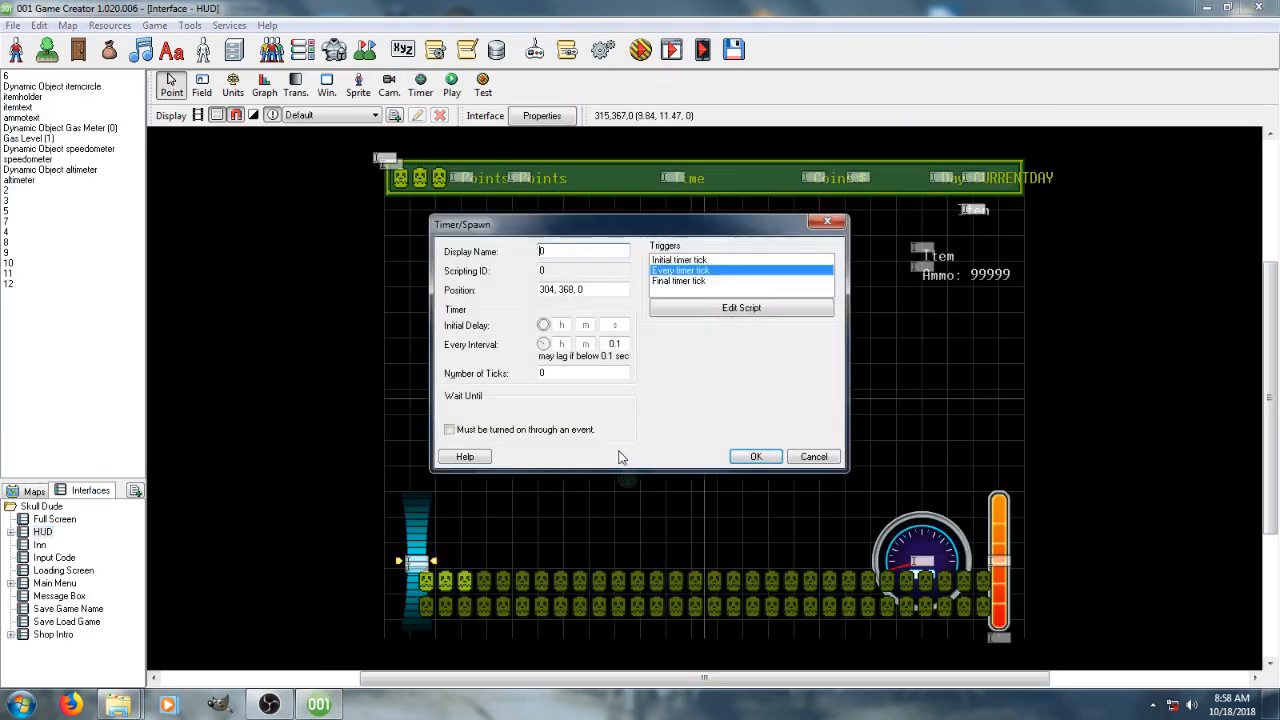
double_click(708, 271)
scroll(518, 427, down, 2)
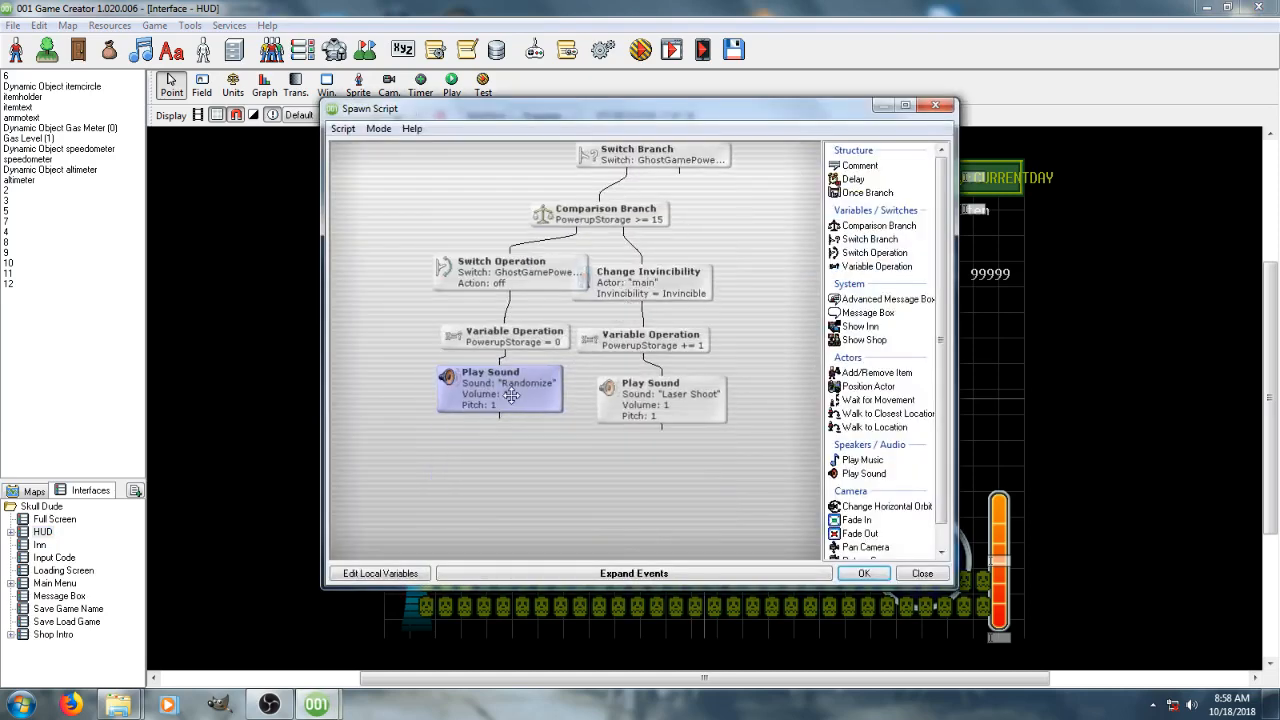
Insert a Change Invincibility event making the main actor Vulnerable between the PowerupStorage = 0 operation and the Randomize sound, and link it into the chain
drag(518, 427, 518, 441)
drag(506, 350, 453, 616)
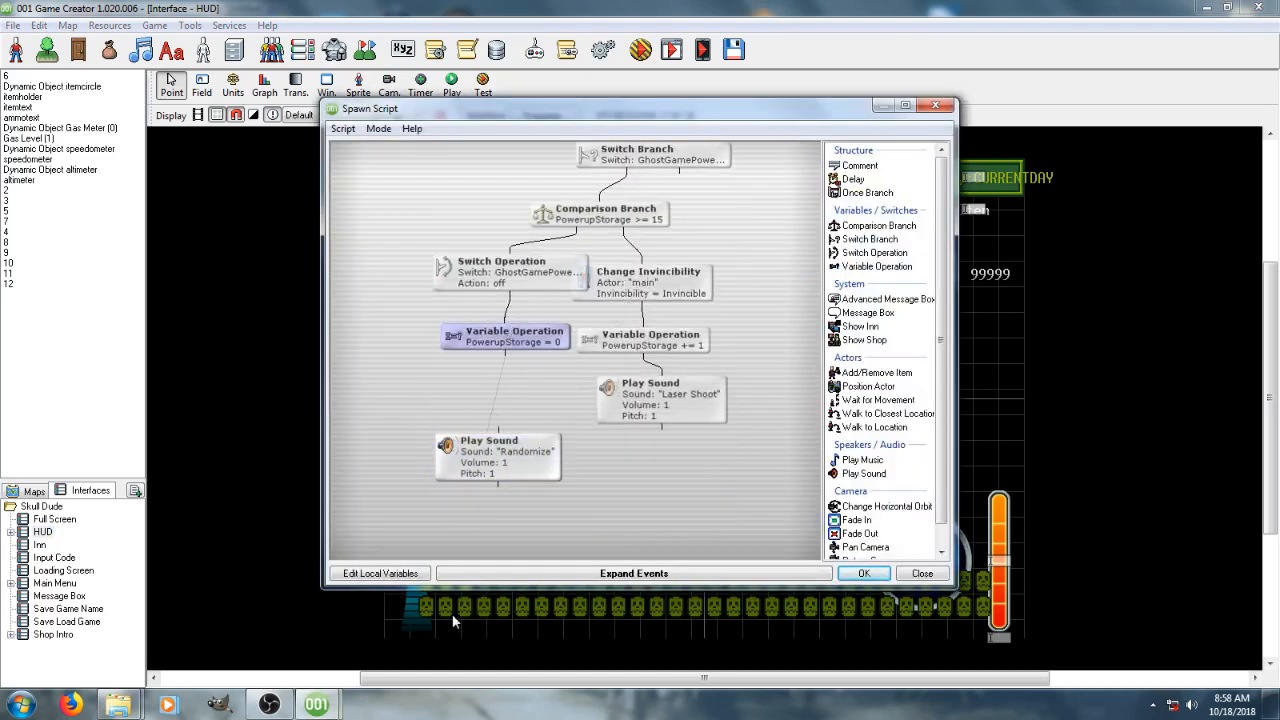
click(492, 575)
click(363, 553)
text(ini)
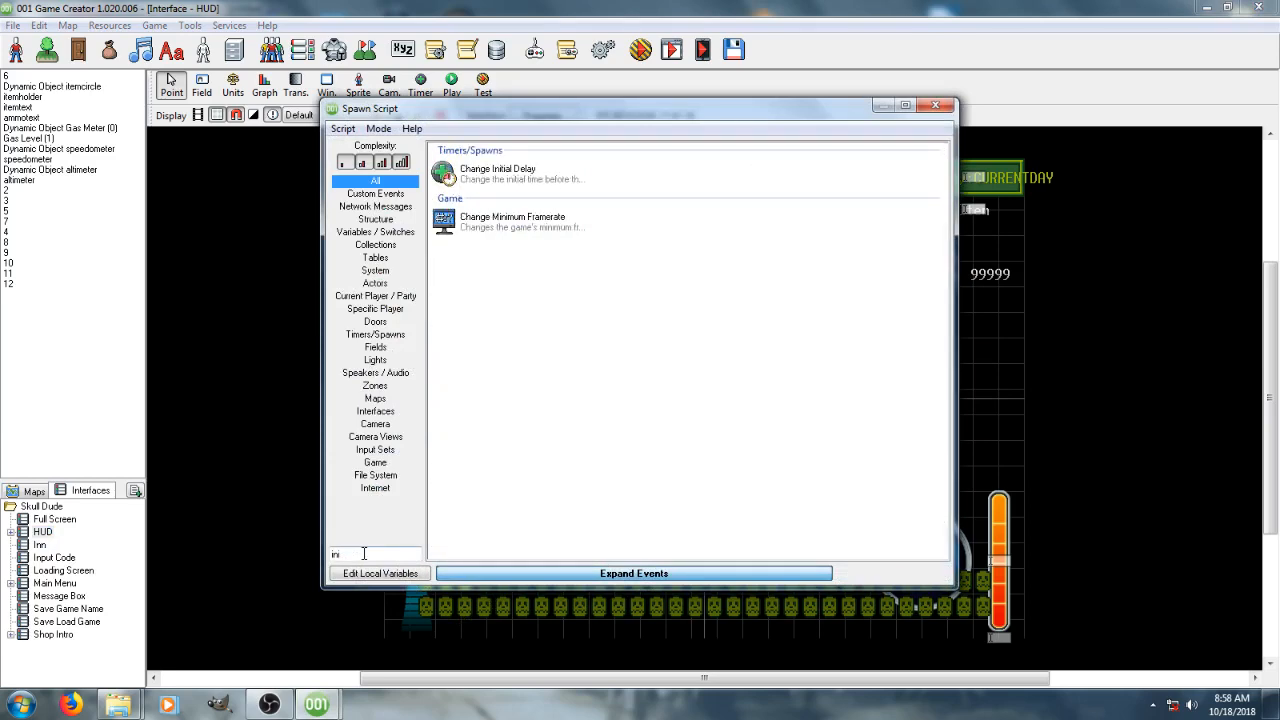
key(BackSpace)
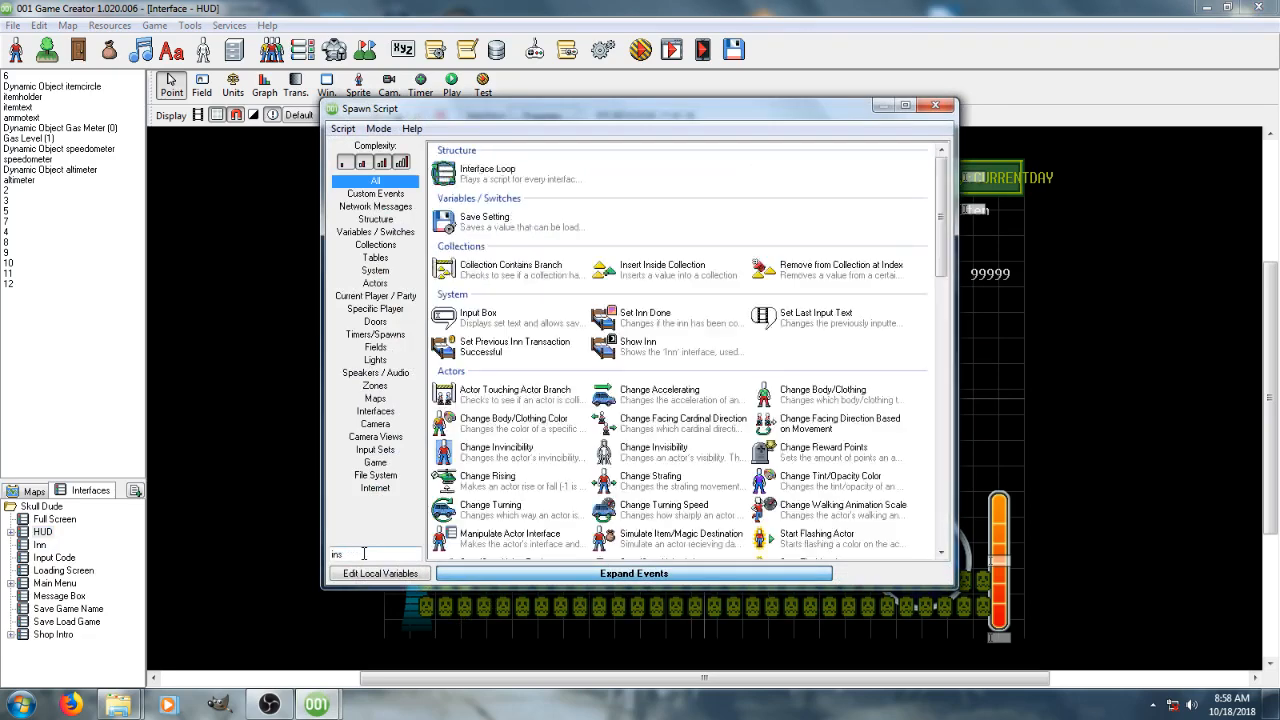
text(s)
key(BackSpace)
text(v)
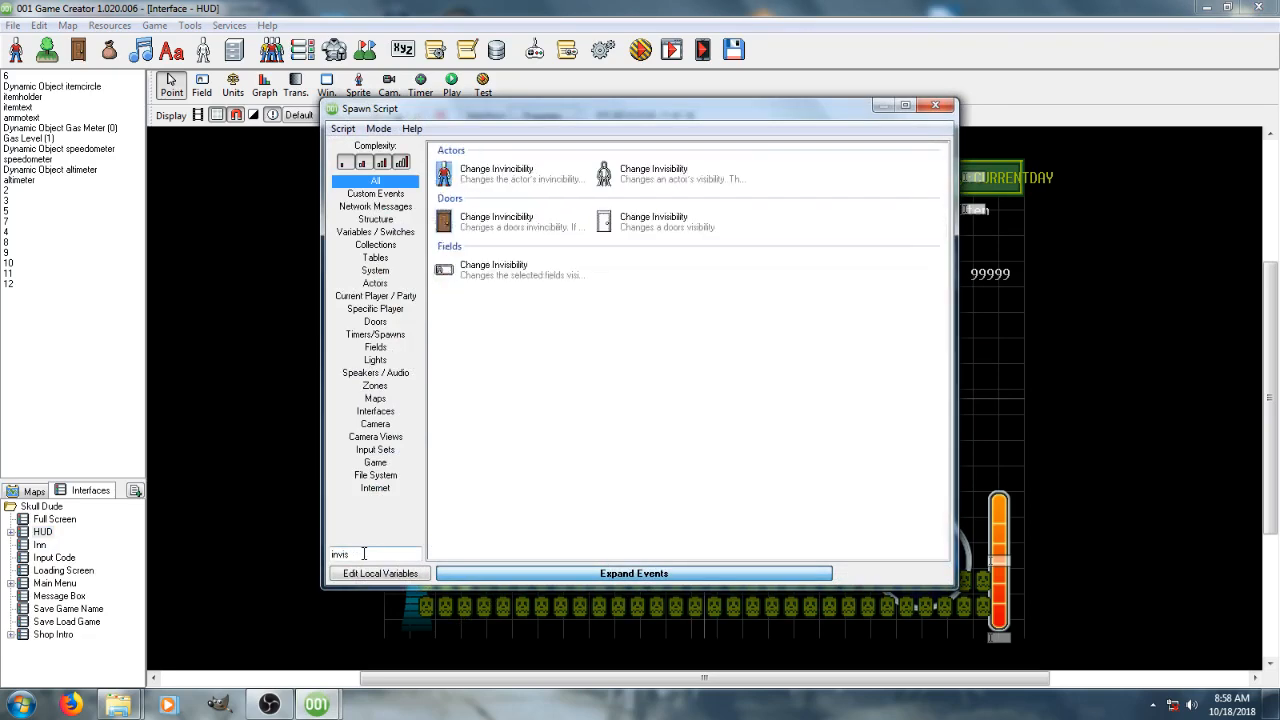
text(is)
key(BackSpace)
key(BackSpace)
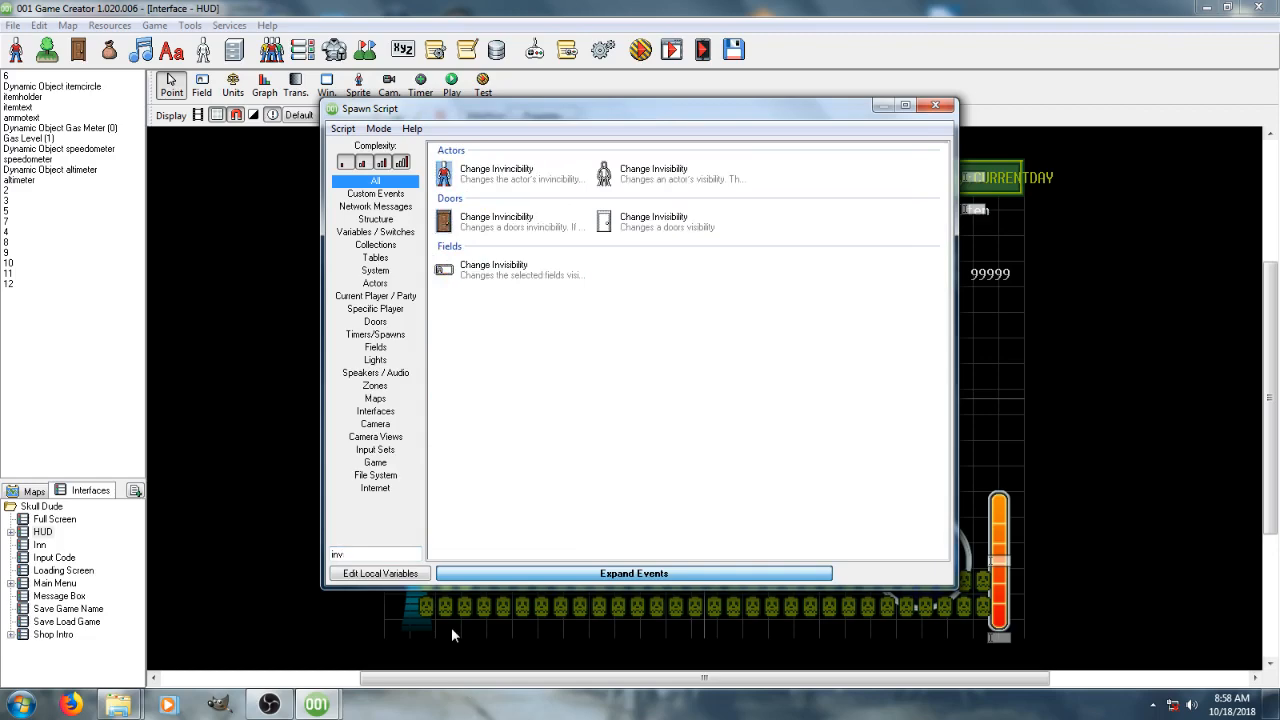
text(vin)
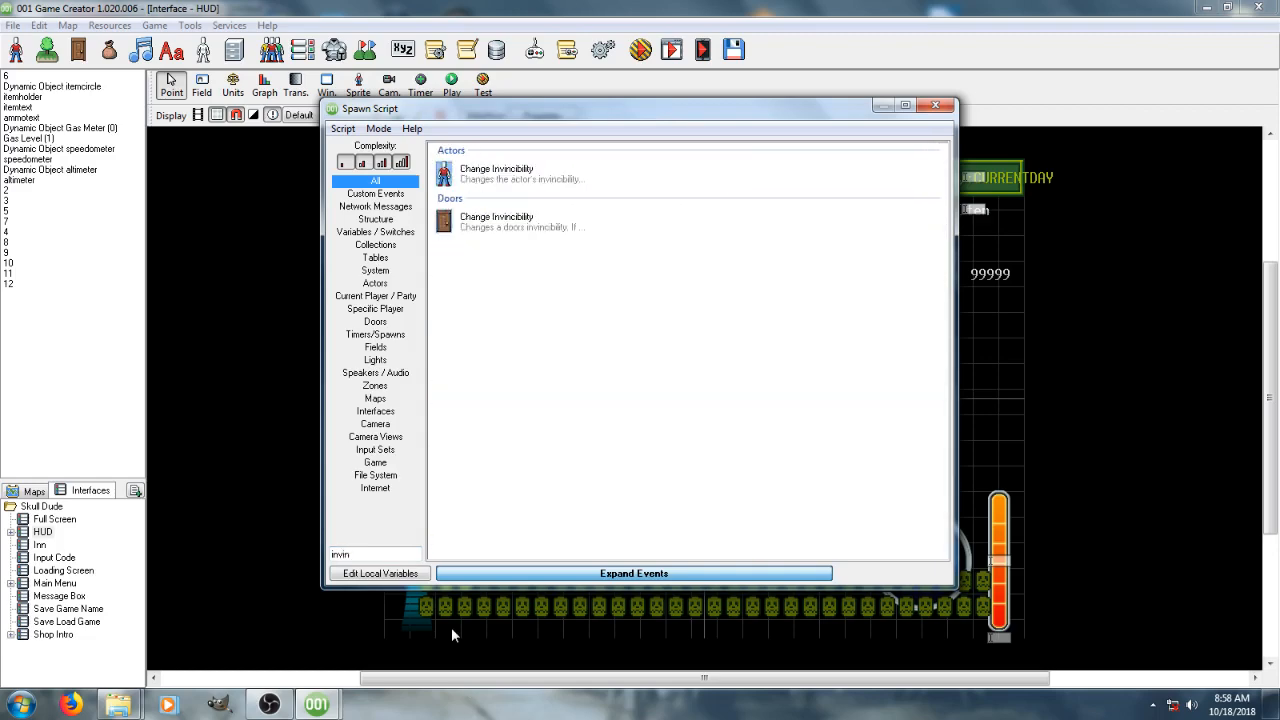
double_click(565, 175)
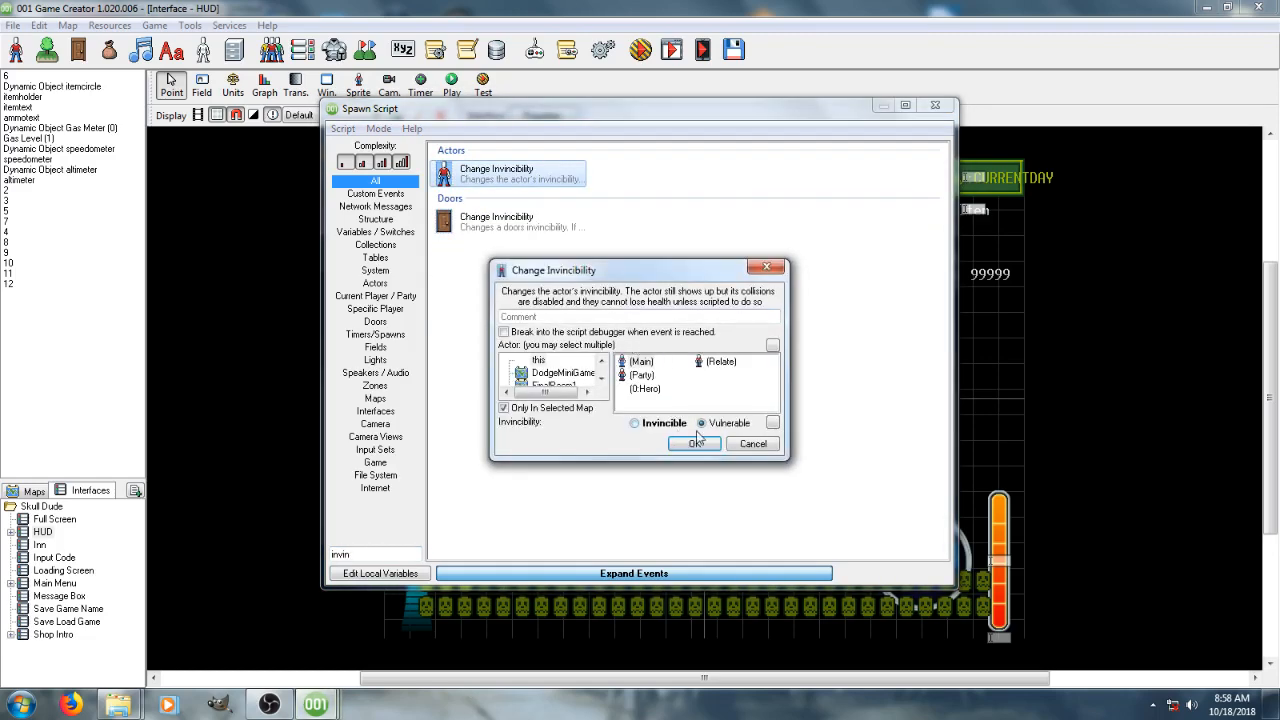
click(694, 443)
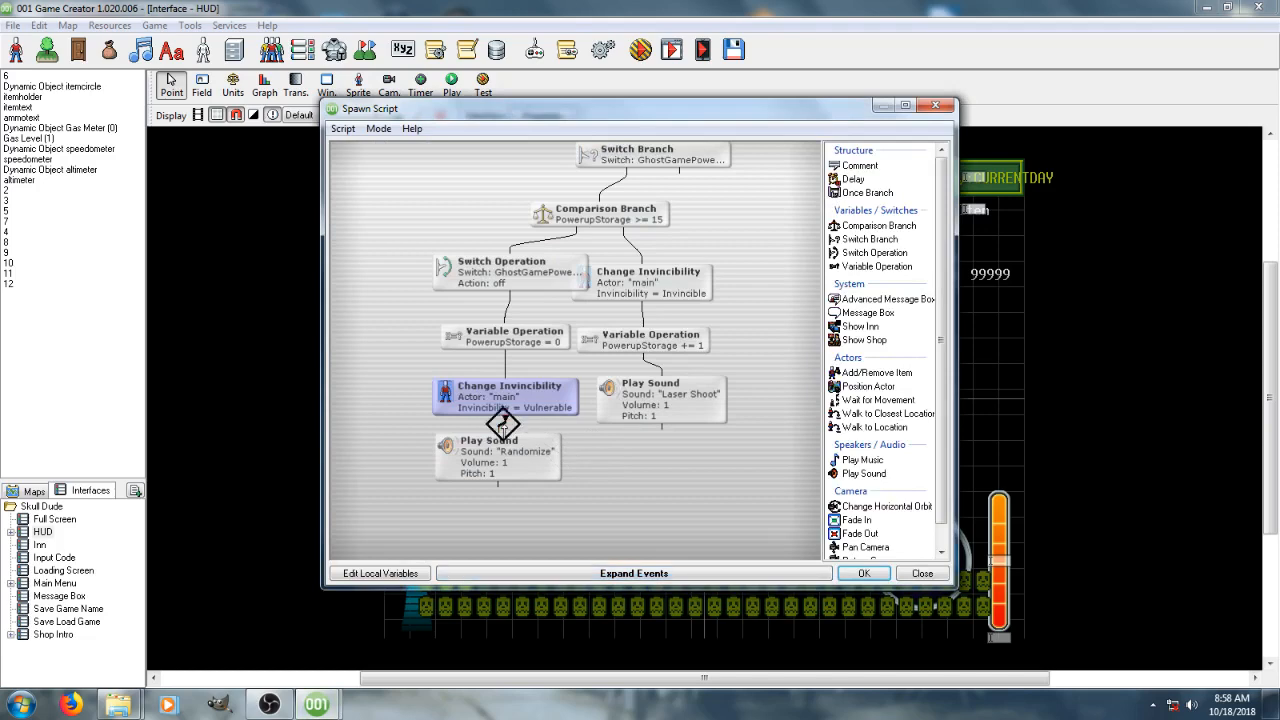
drag(535, 445, 540, 443)
click(655, 344)
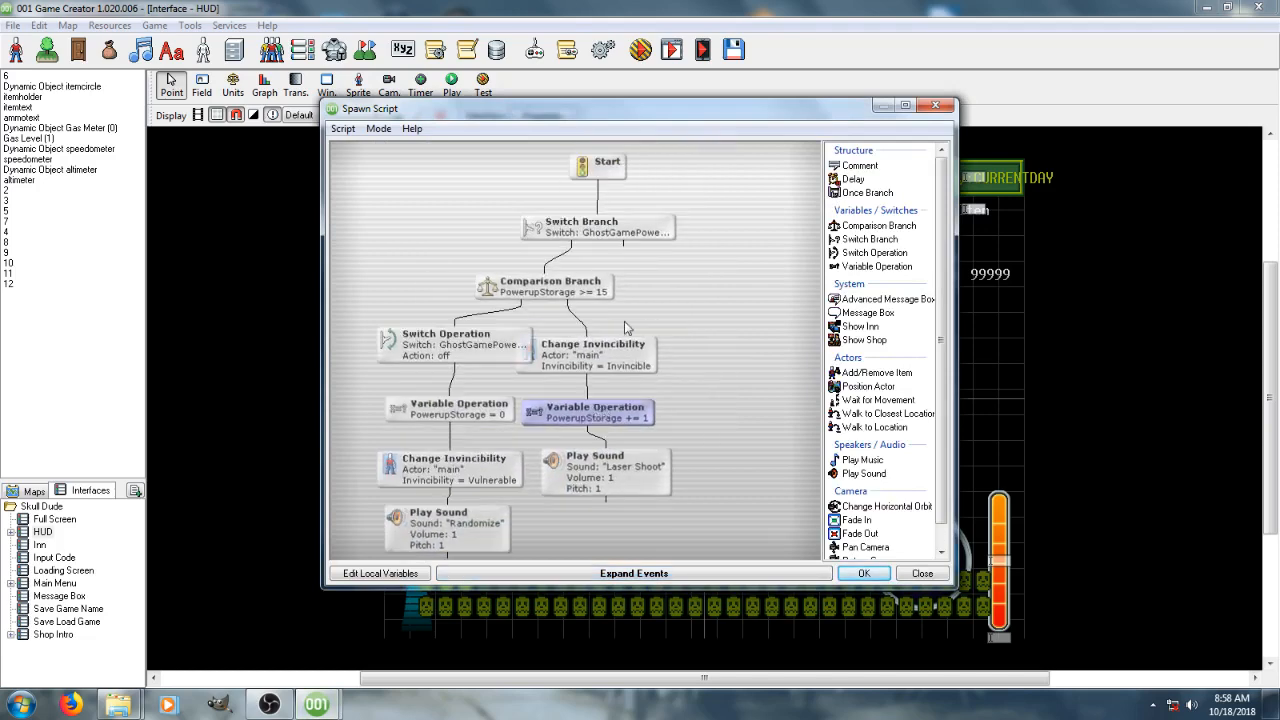
Accept the timer's script and properties, and save the HUD interface while returning to the maps list
click(862, 573)
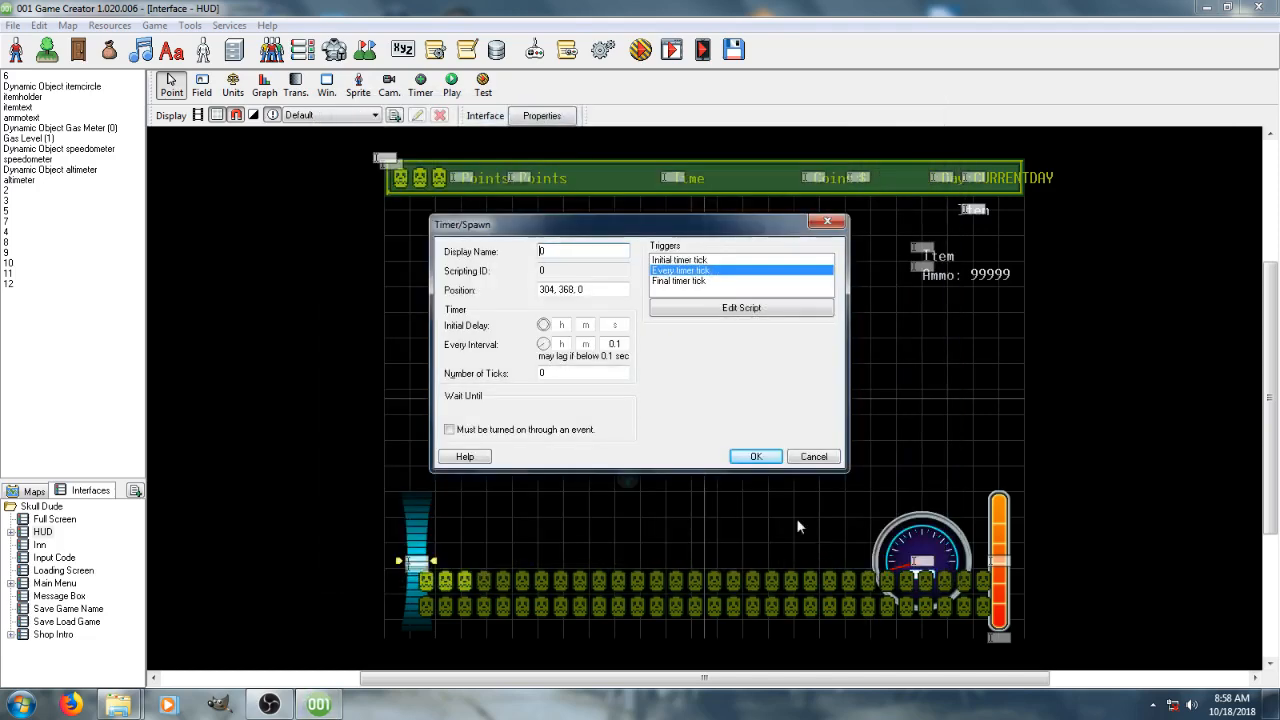
click(756, 456)
click(17, 496)
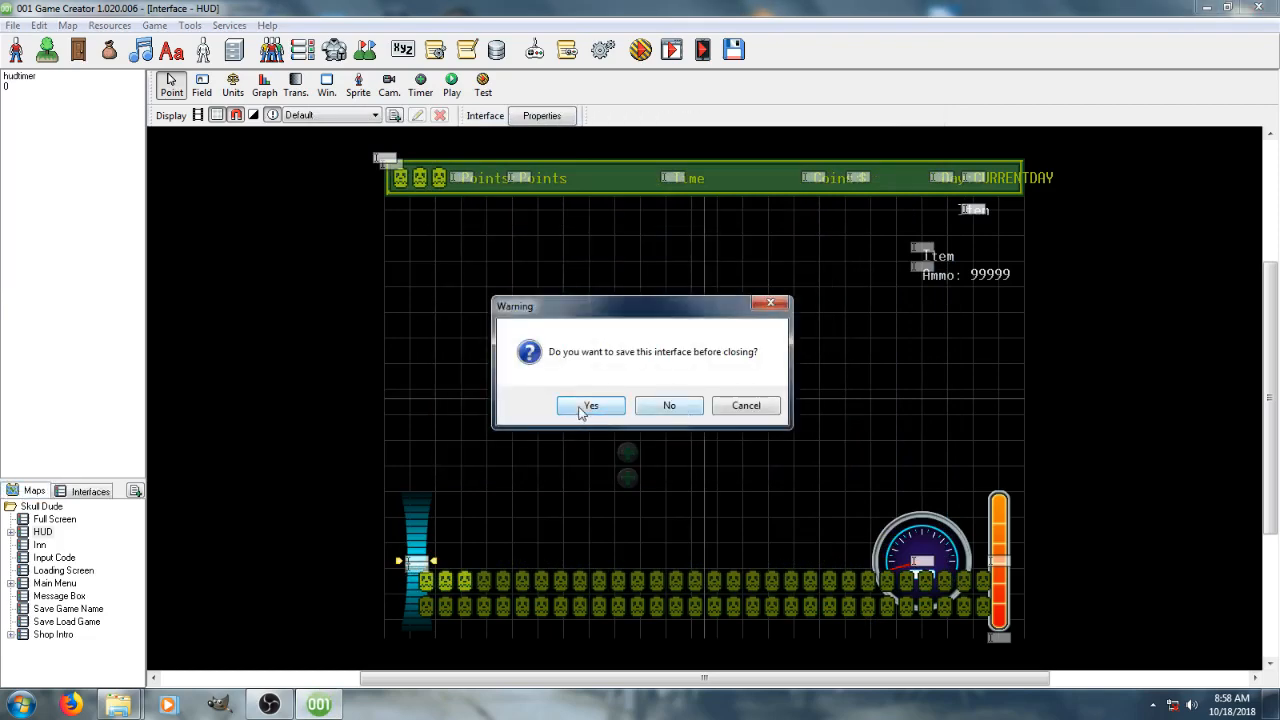
click(589, 408)
Reopen the GhostMiniGame1 map
double_click(64, 519)
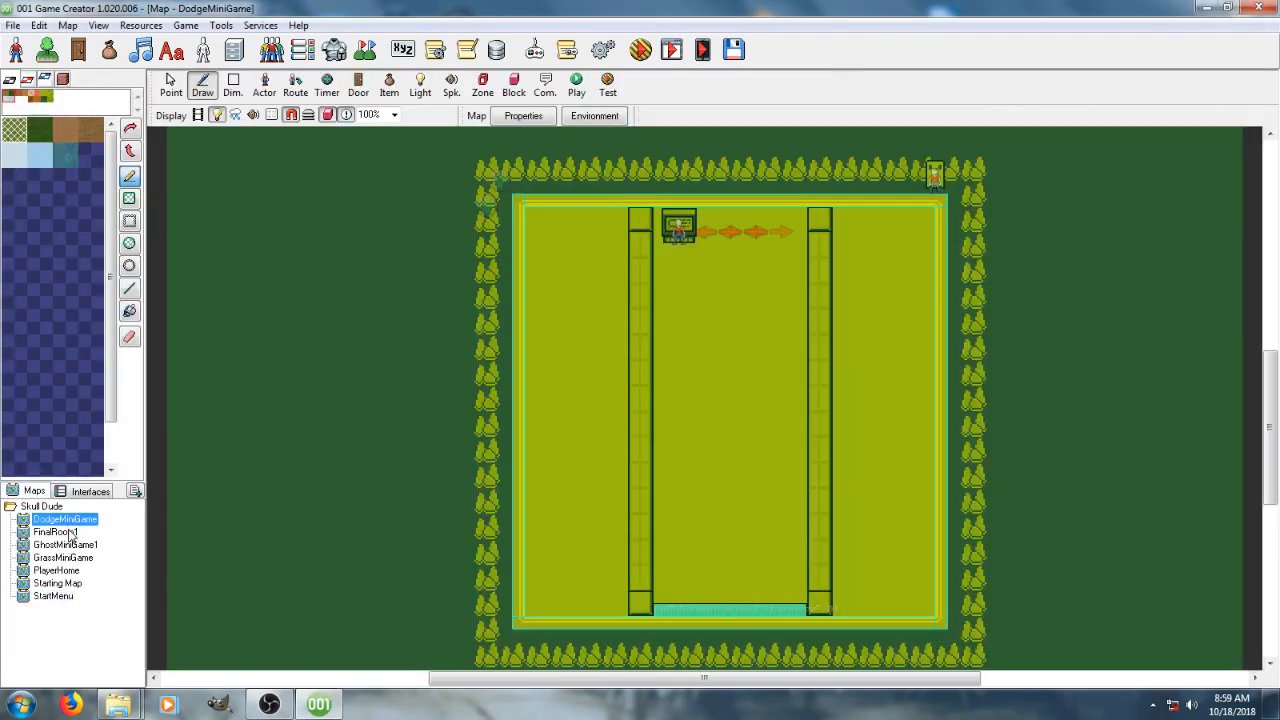
click(56, 532)
double_click(68, 533)
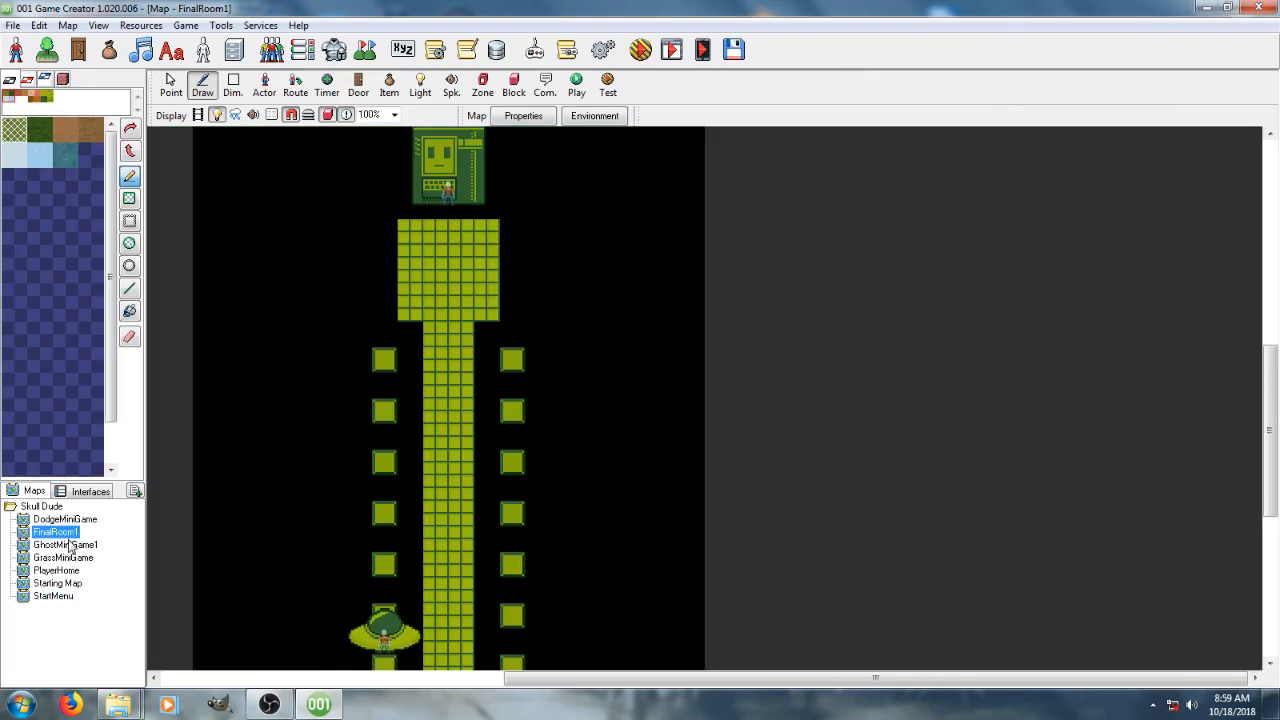
double_click(69, 562)
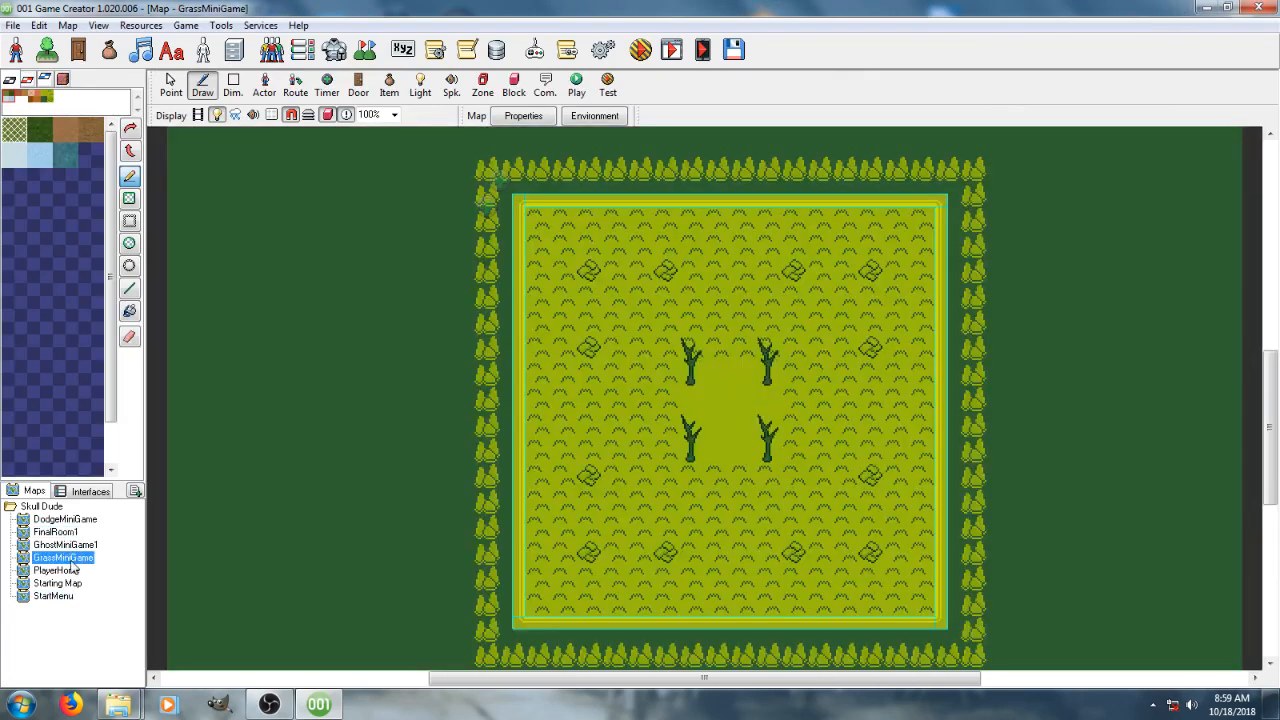
double_click(65, 545)
Inspect the script run by the Separated from Actor trigger of the power-up in the maze's bottom-left corner, leaving it unedited
scroll(600, 500, down, 5)
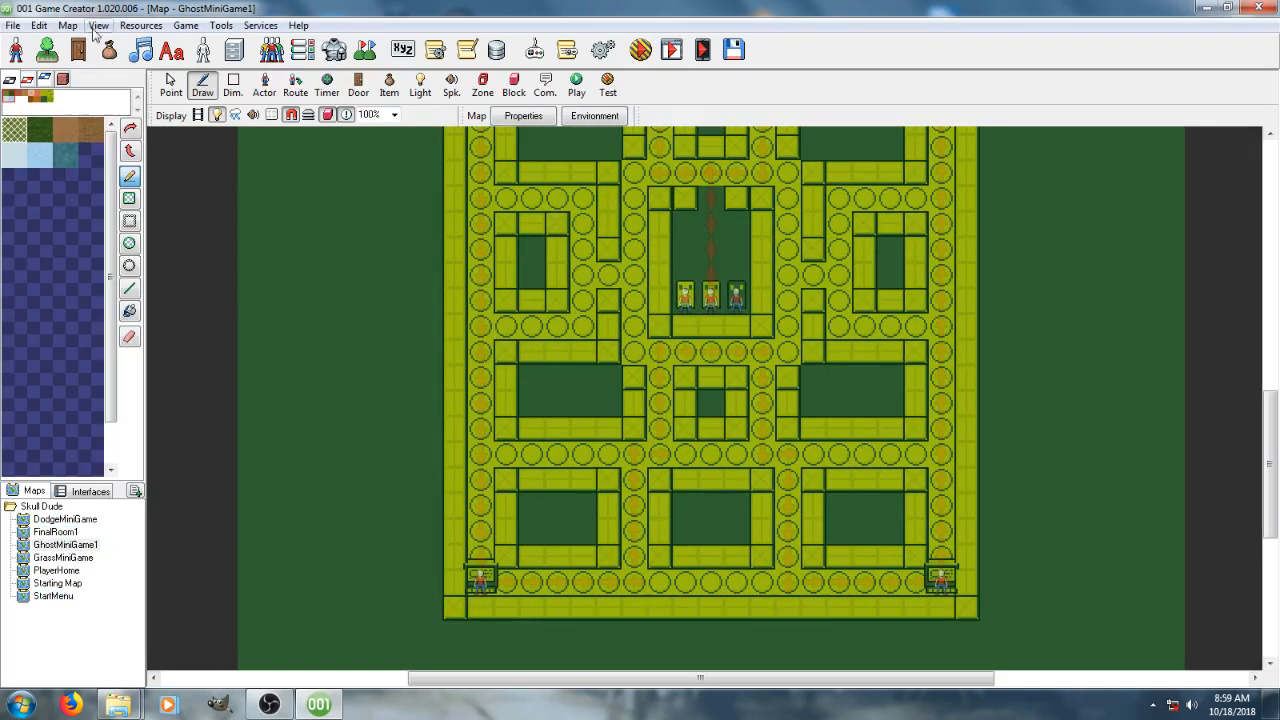
click(171, 84)
double_click(478, 566)
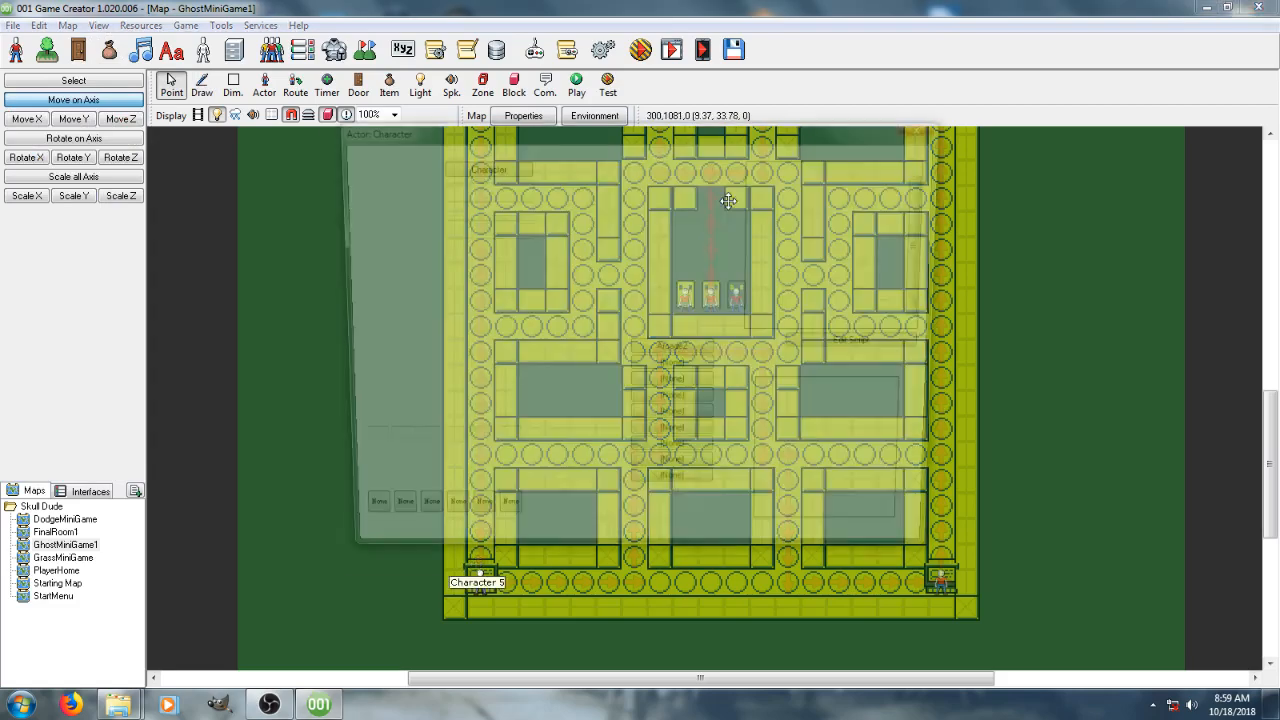
double_click(806, 210)
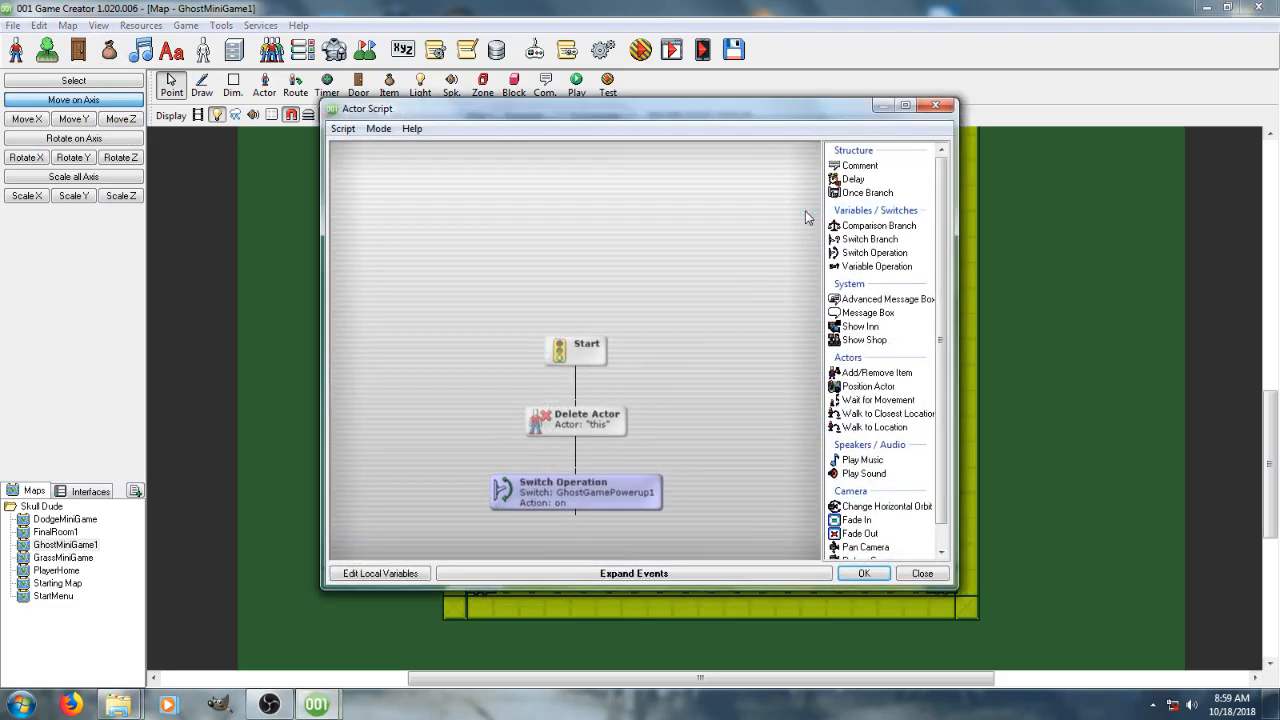
click(922, 574)
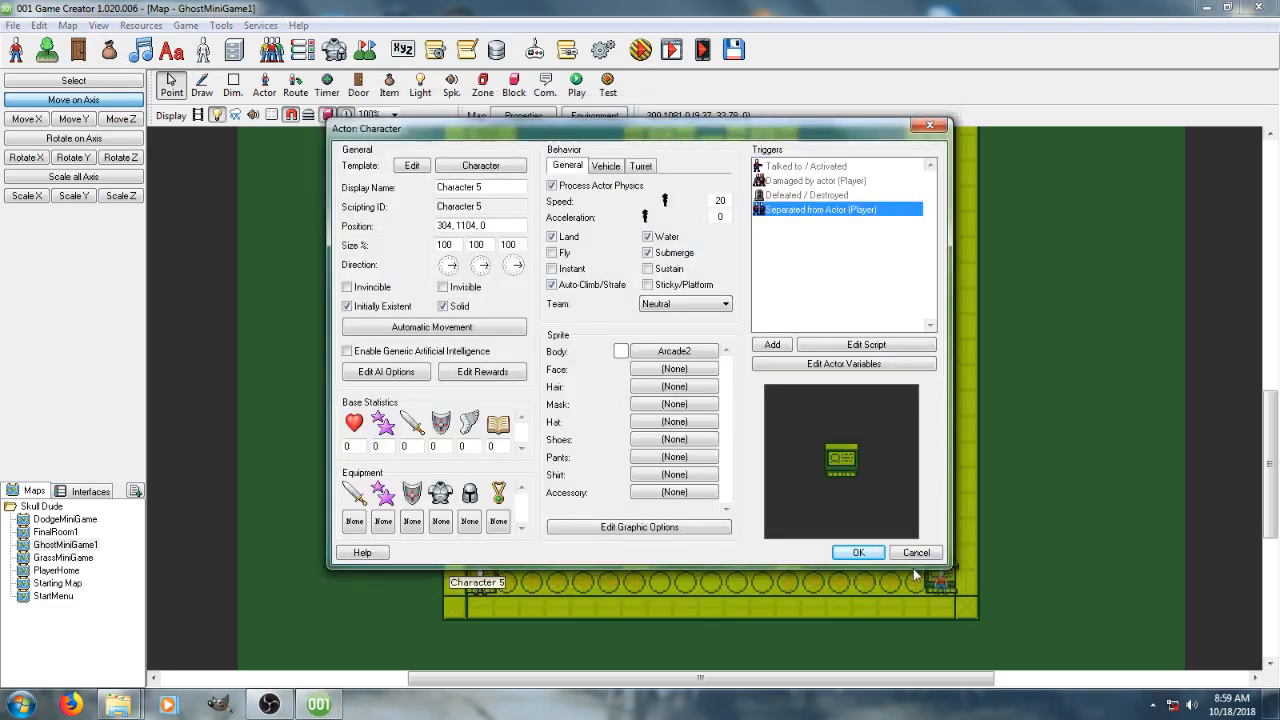
click(915, 553)
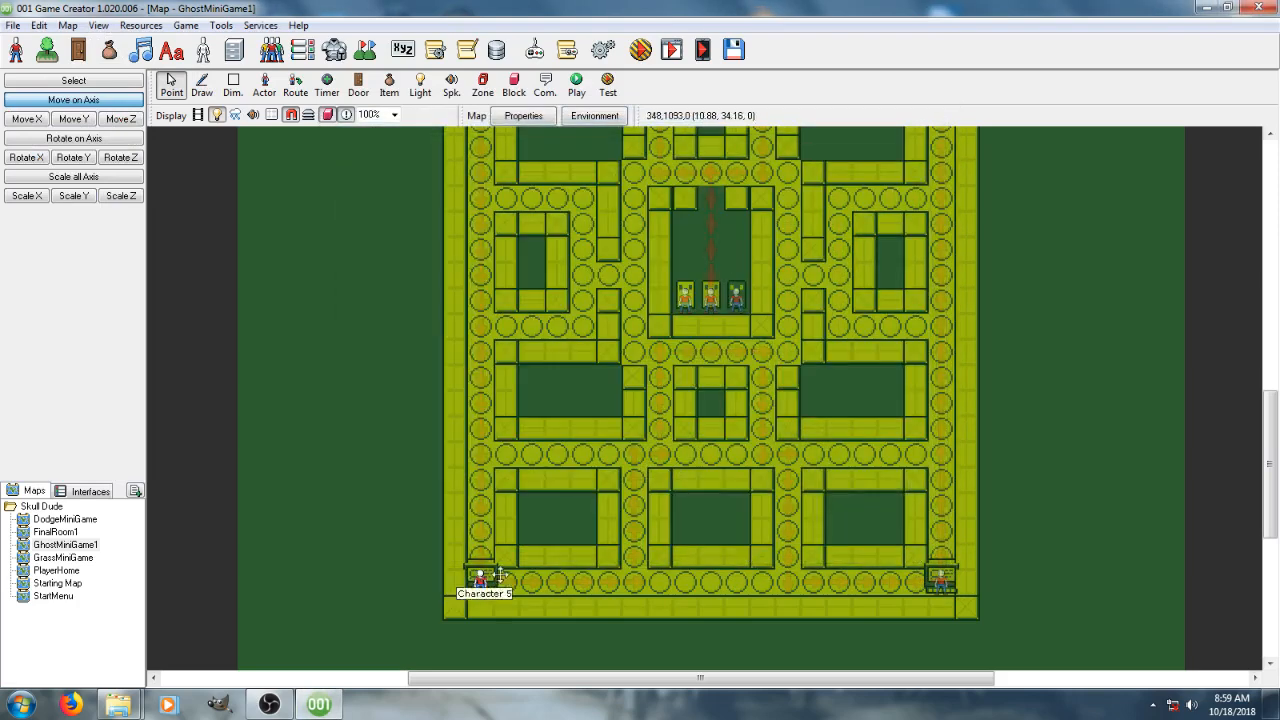
Delete the arcade power-up actors from every corner of the maze except the top-left one
click(938, 580)
key(Delete)
middle_drag(892, 440, 795, 627)
middle_drag(855, 403, 838, 574)
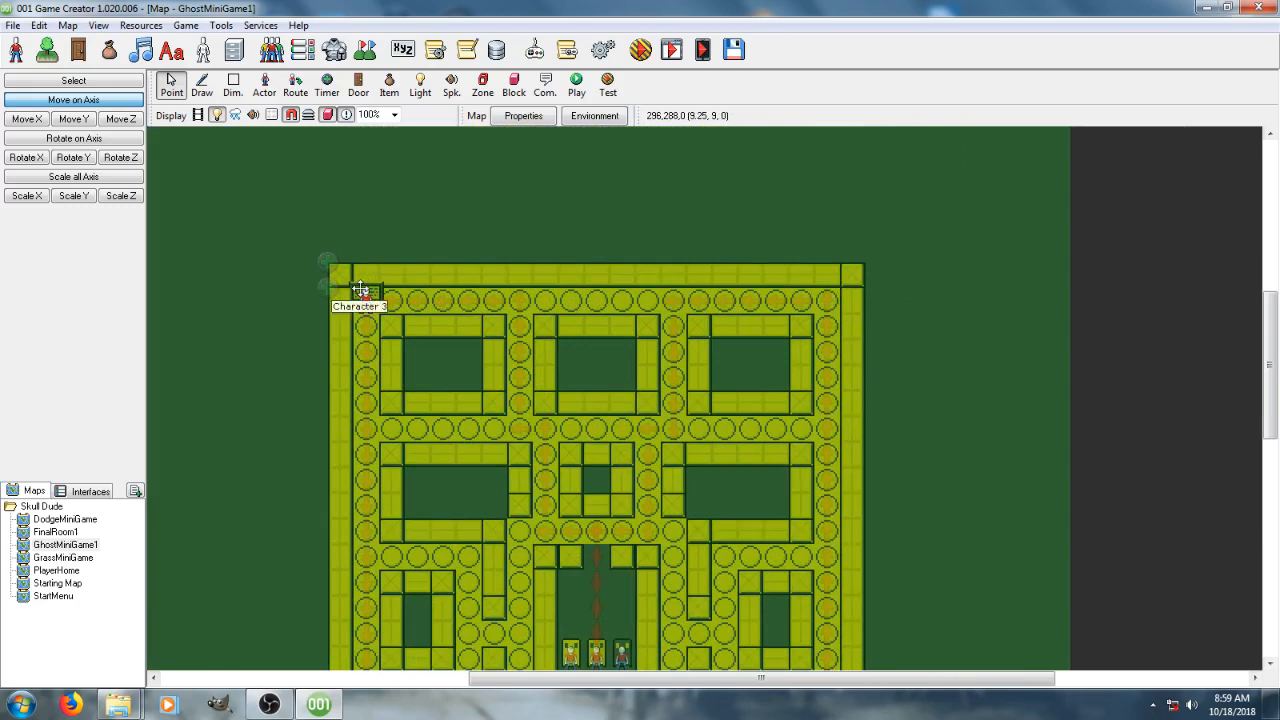
Open the properties of the maze's top-left power-up actor and set its team to Good
double_click(362, 293)
click(643, 304)
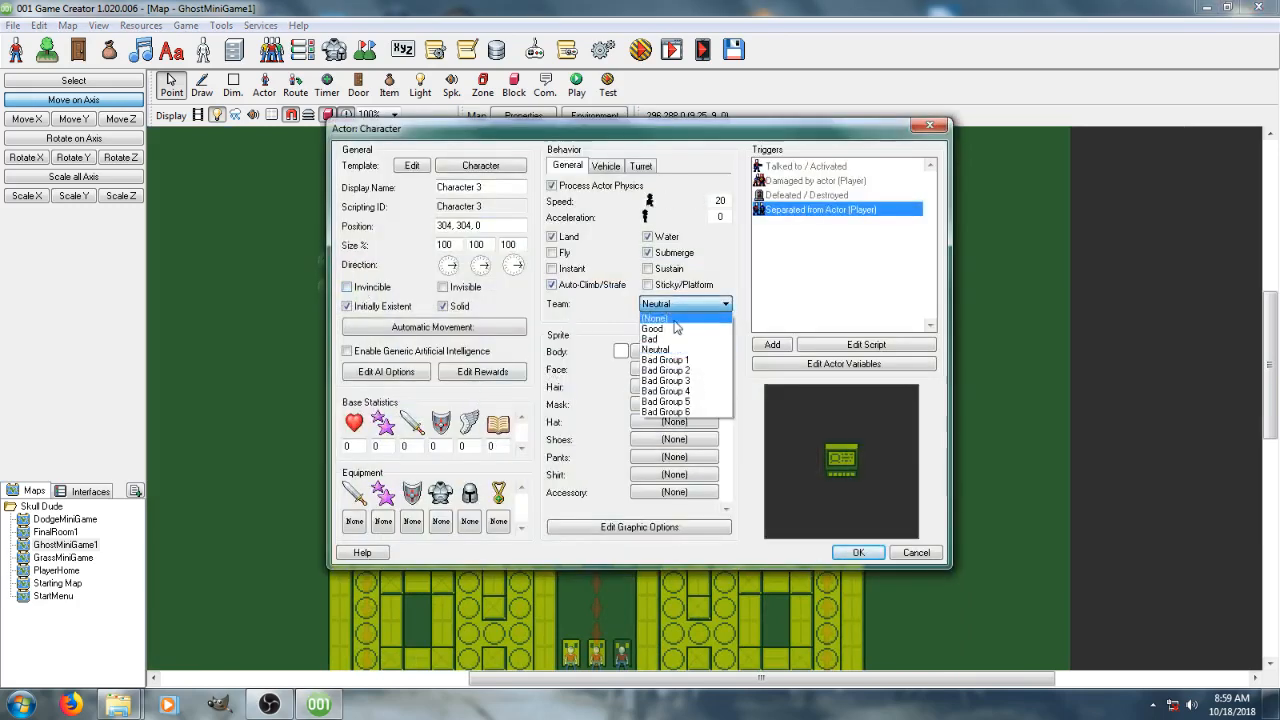
click(662, 321)
Copy the Delete Actor and GhostGamePowerup1 Switch Operation events from the power-up's Separated from Actor script
right_click(800, 213)
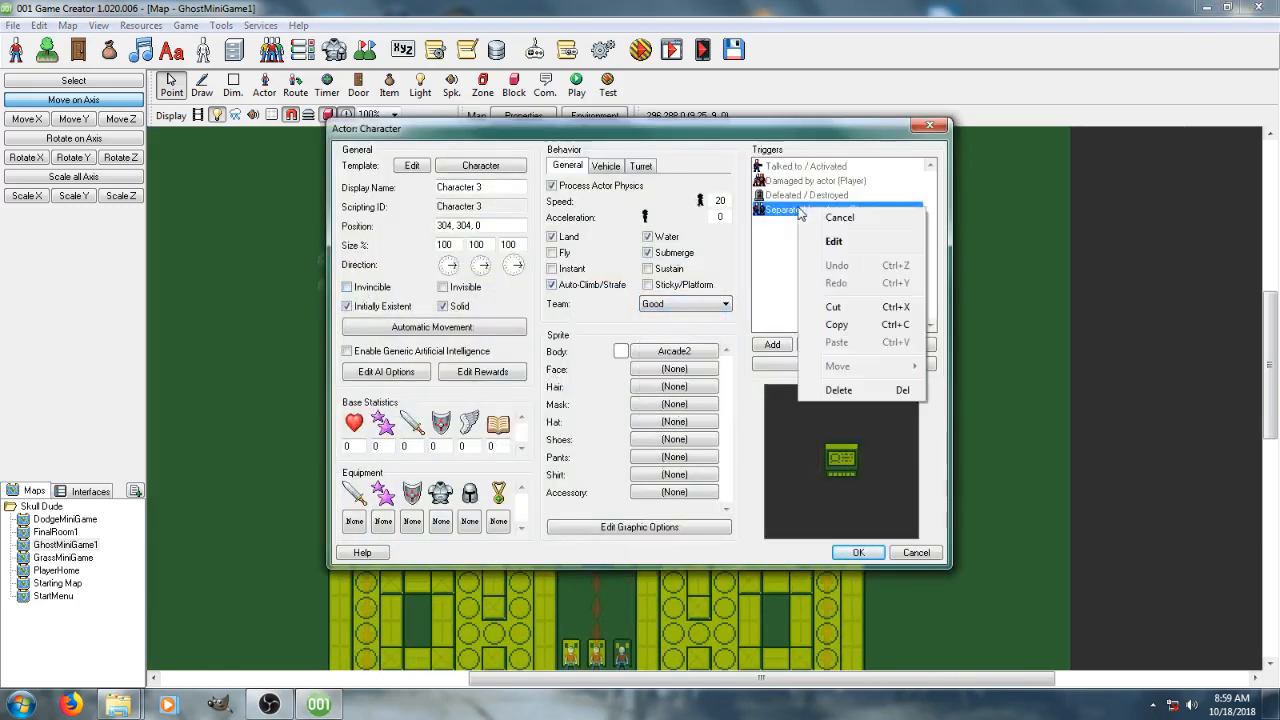
click(790, 243)
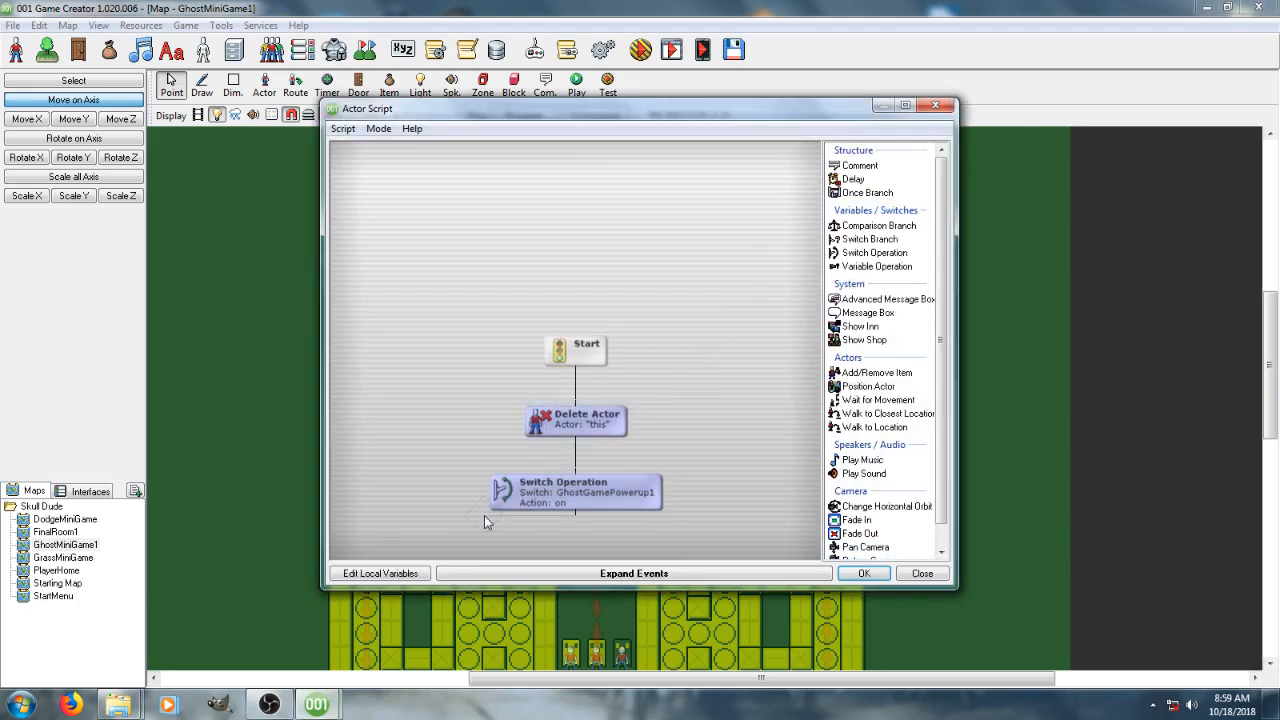
drag(576, 512, 757, 543)
click(864, 574)
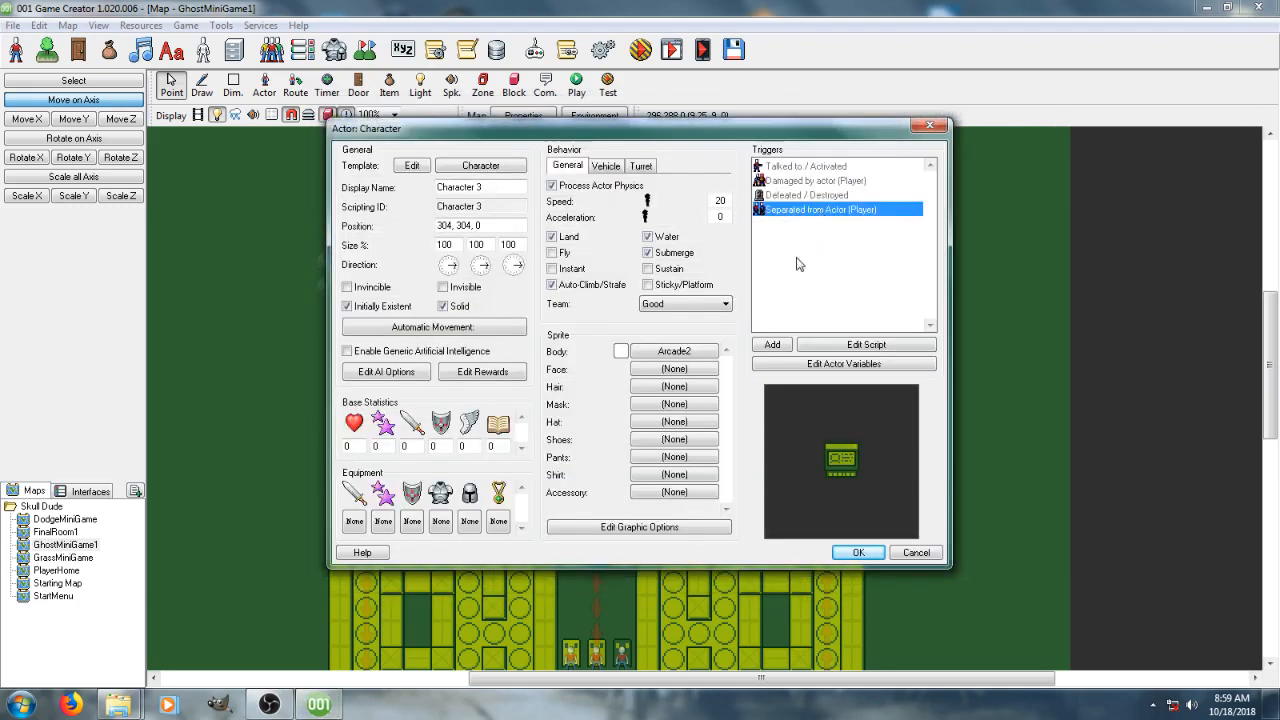
Add a Collided with actor trigger for the Player to the power-up and paste the copied events into its script
click(773, 345)
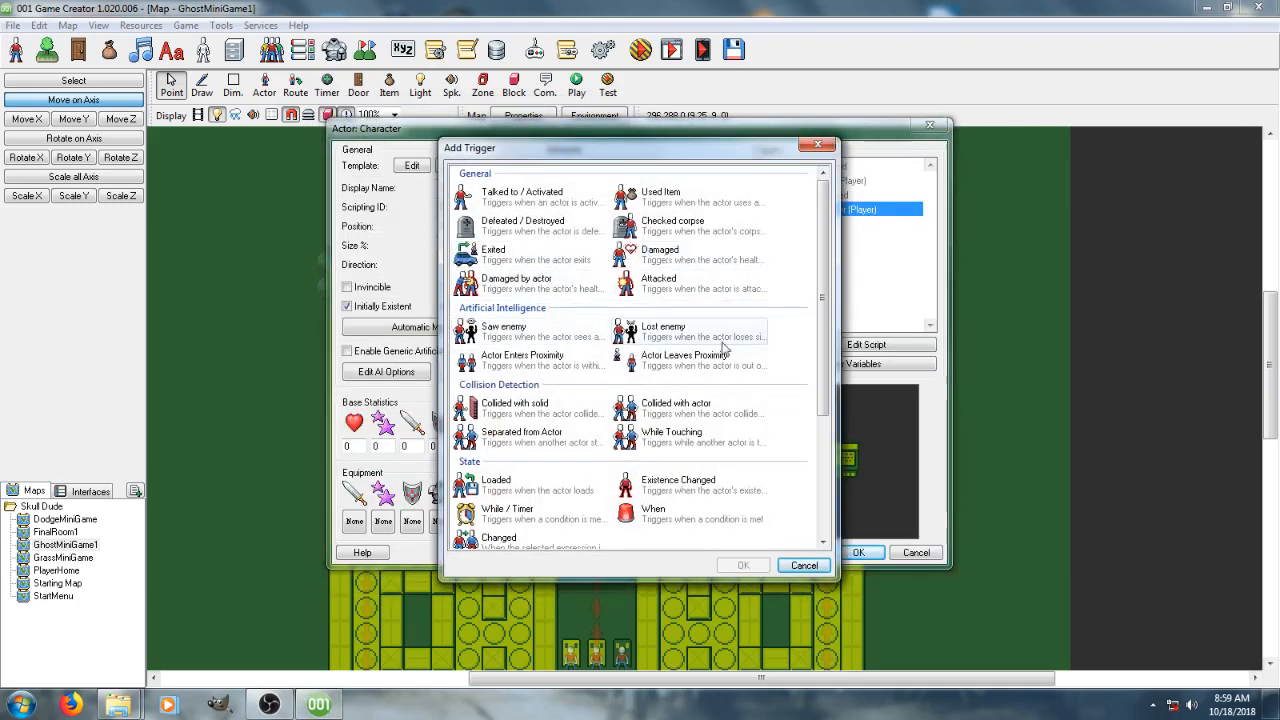
double_click(652, 408)
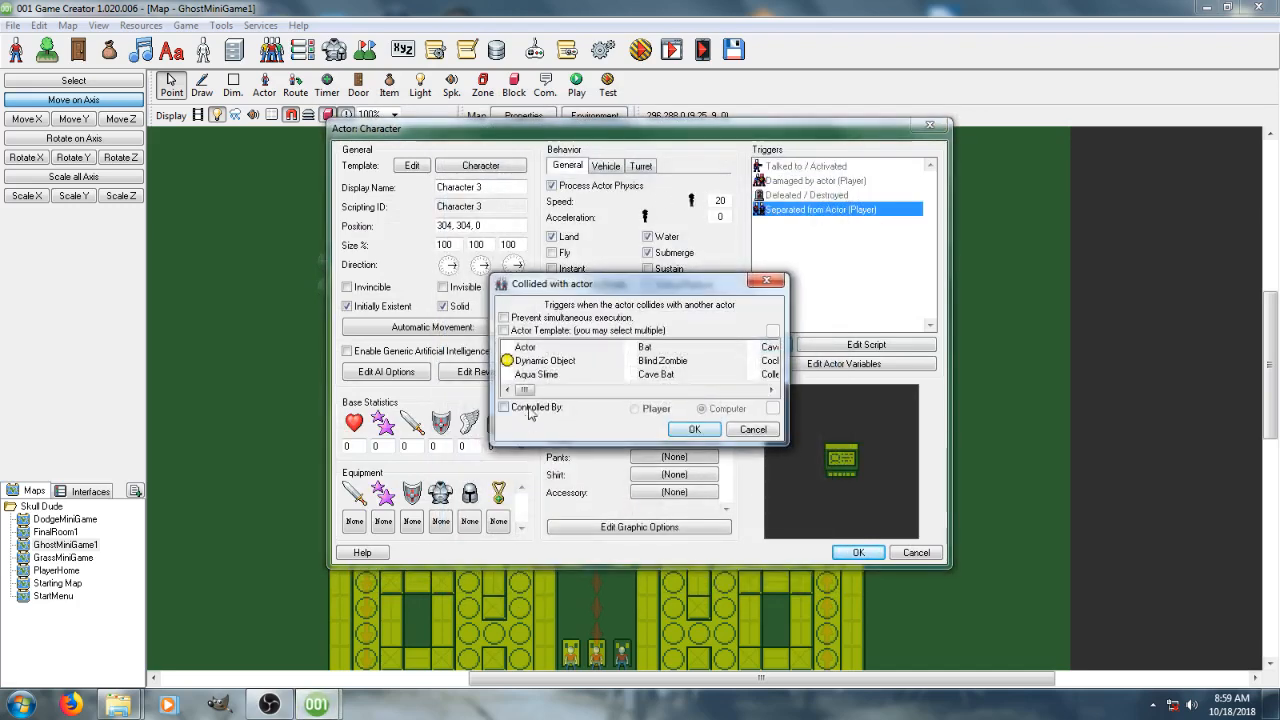
click(694, 429)
key(ctrl+v)
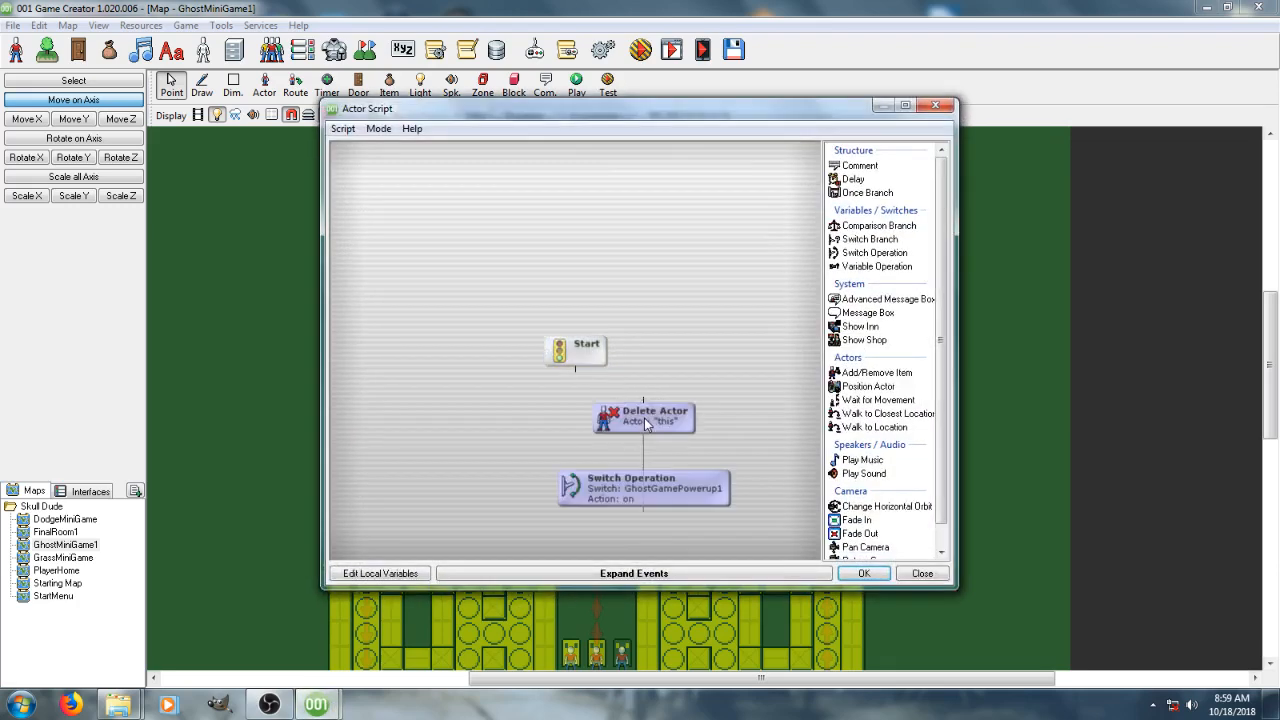
Link the pasted events to Start, accept the script, and delete the power-up's Separated from Actor trigger
click(580, 398)
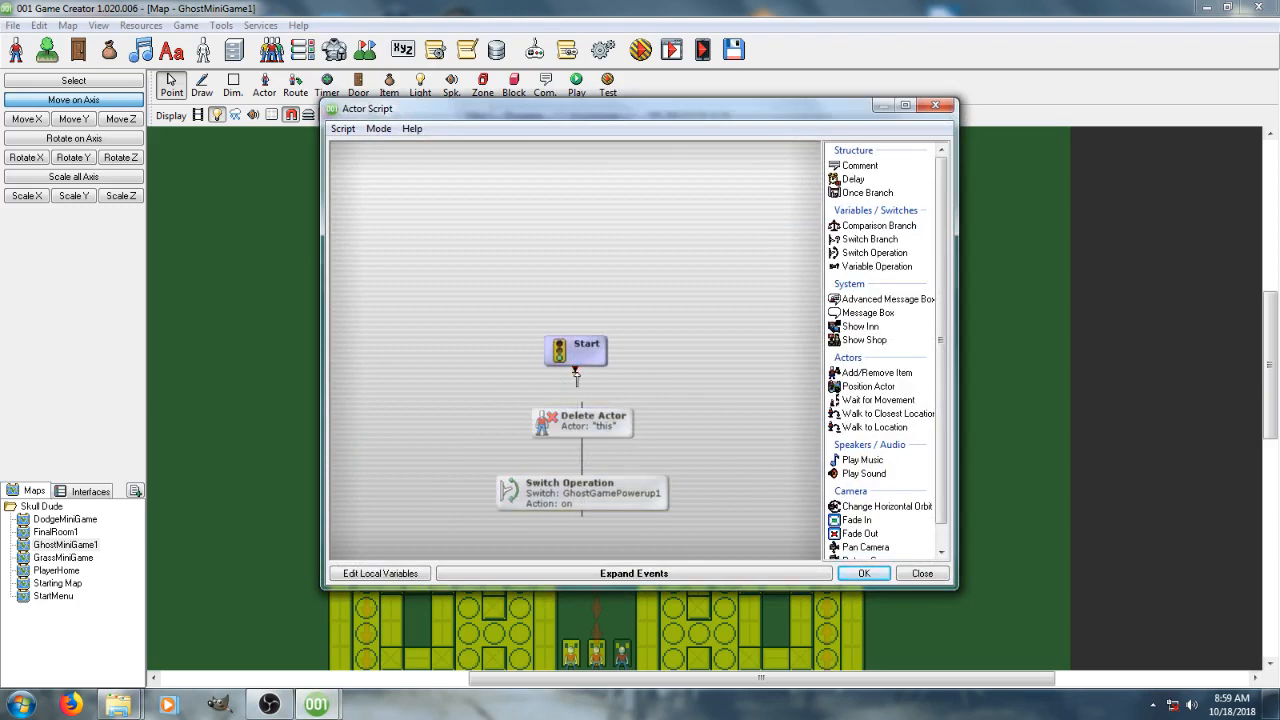
double_click(566, 420)
click(693, 432)
click(861, 574)
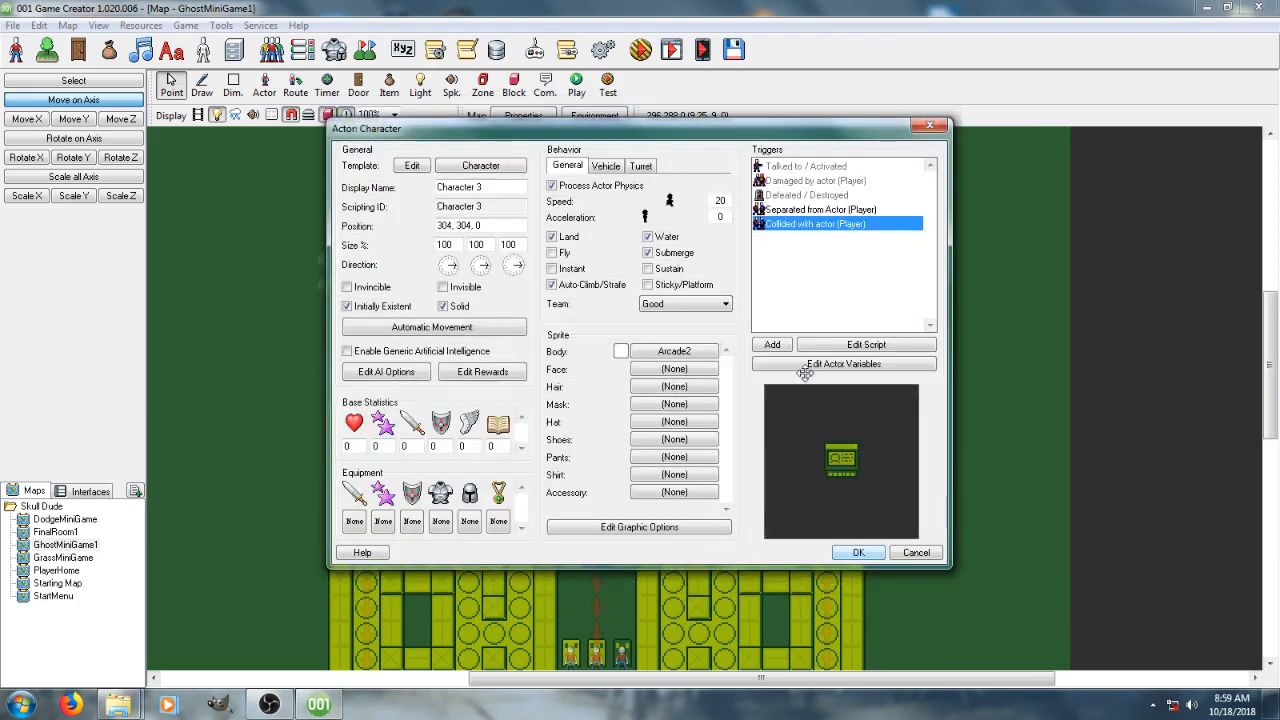
right_click(789, 209)
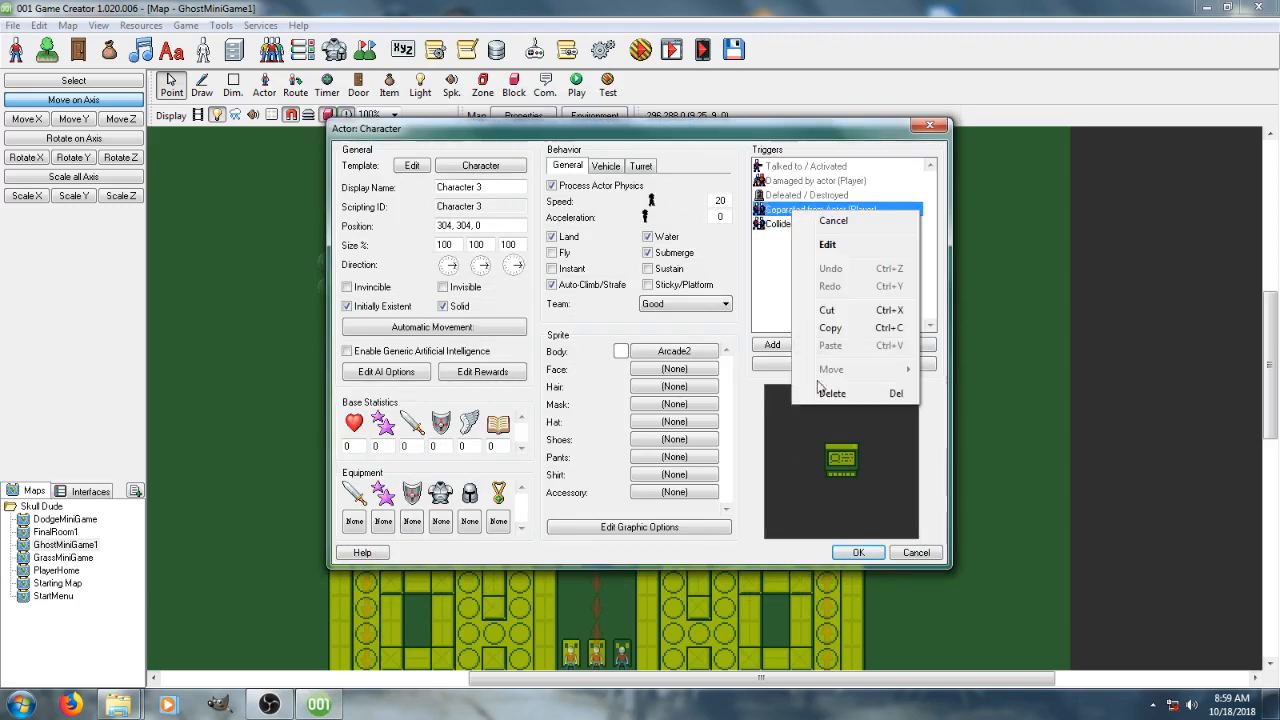
click(817, 393)
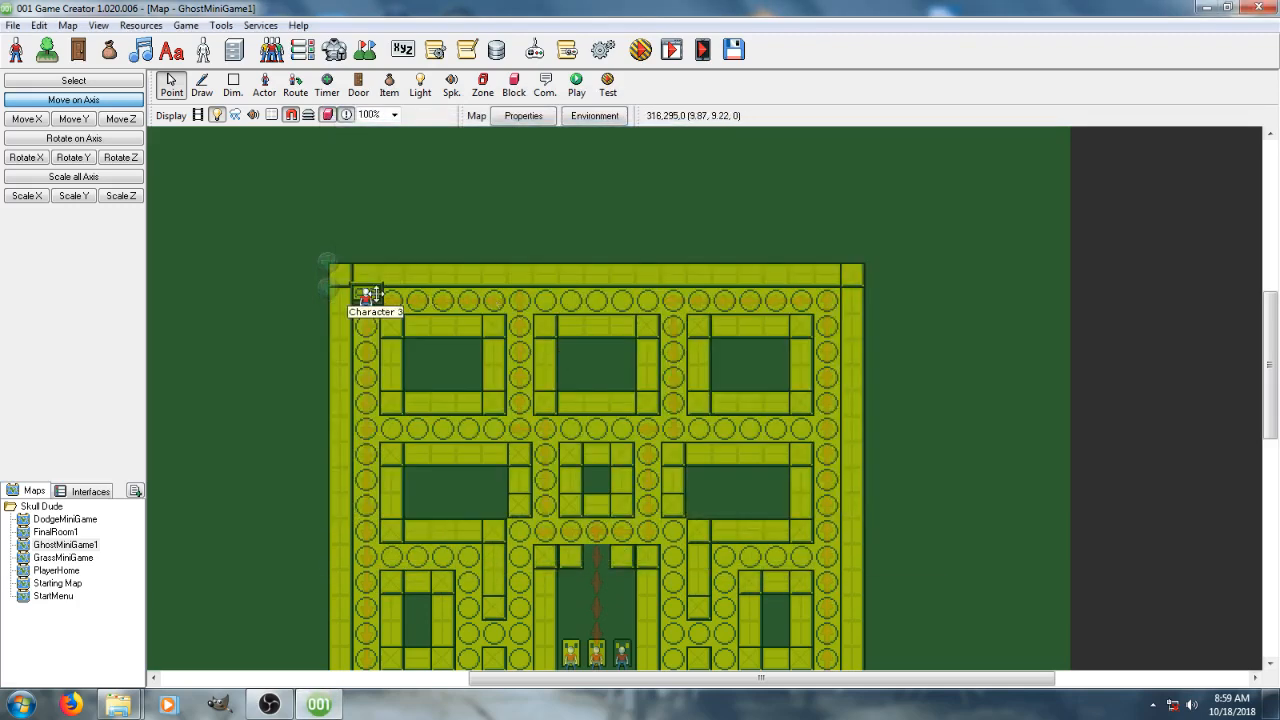
Paste copies of the top-left power-up into the maze's top-right, bottom-left and bottom-right corners, aligning them with the corridors
right_click(806, 309)
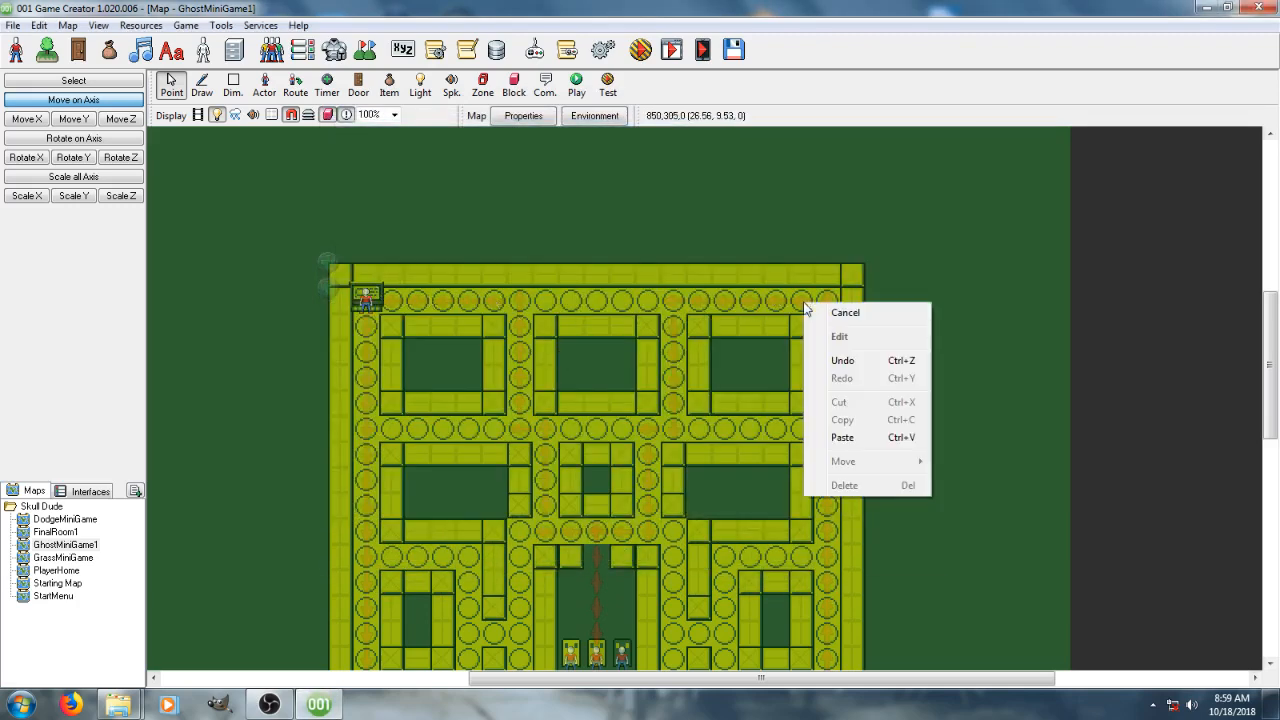
click(843, 439)
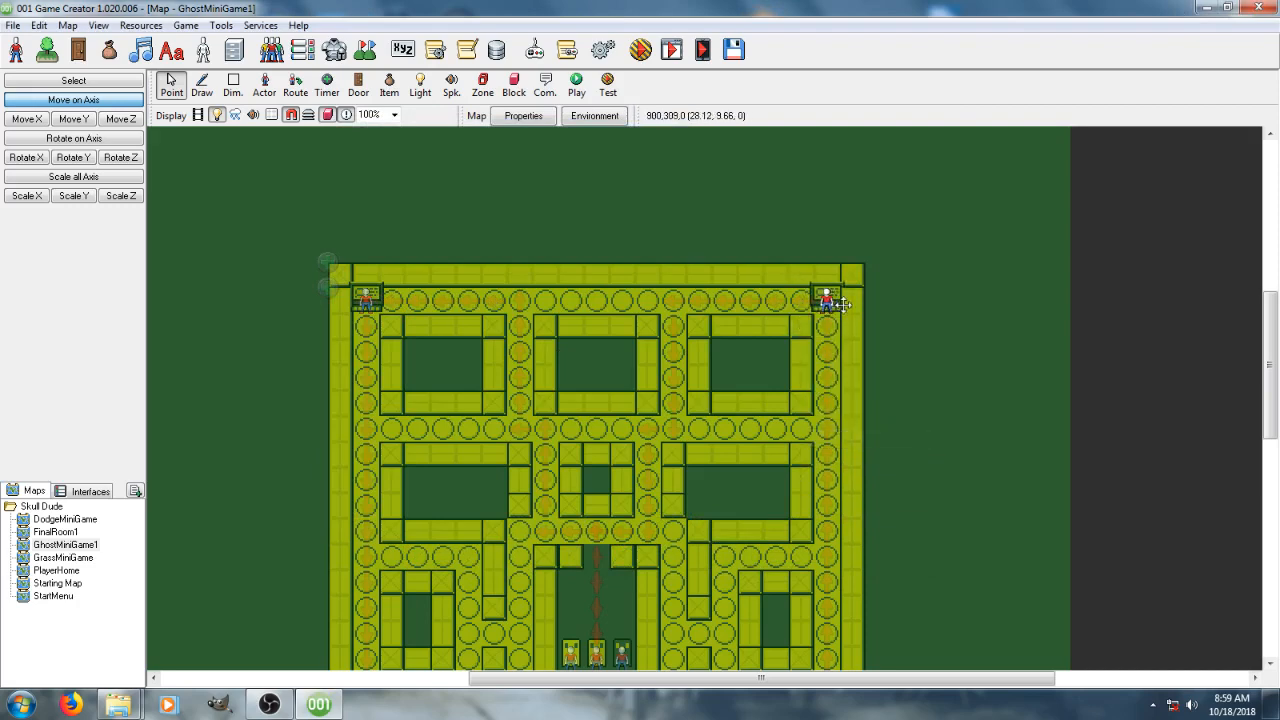
middle_drag(733, 398, 450, 474)
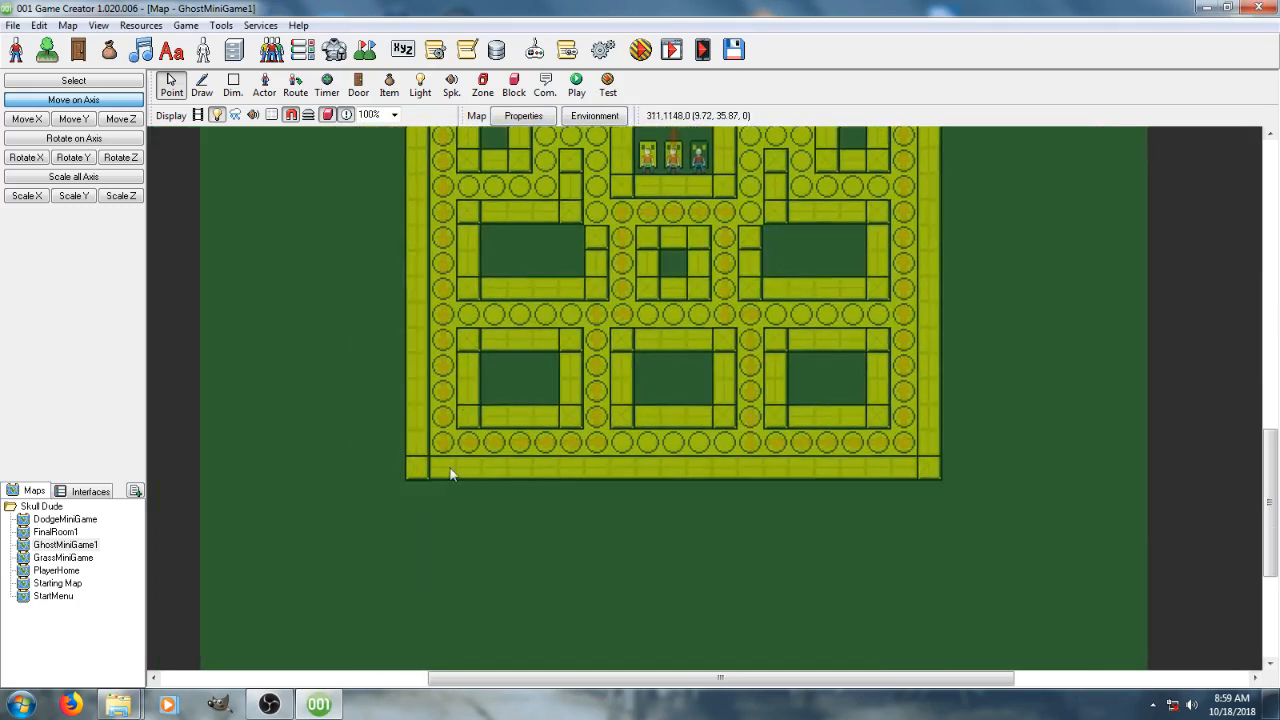
right_click(448, 433)
click(490, 560)
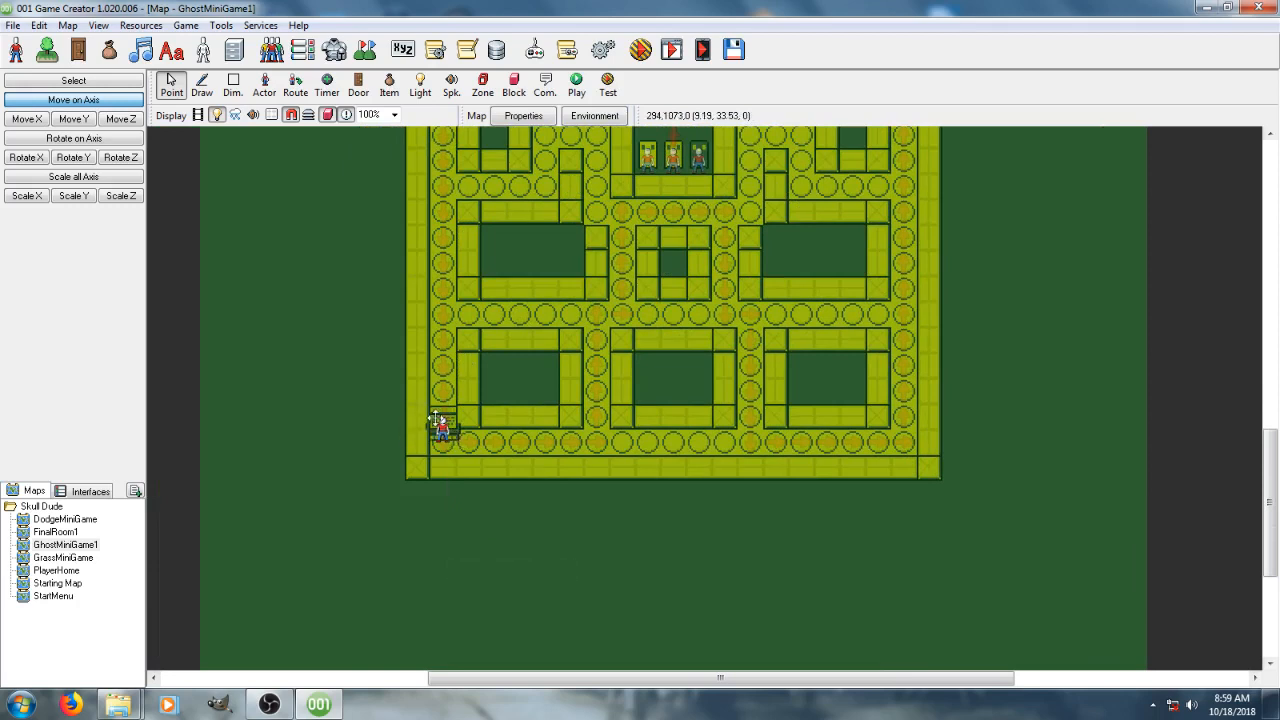
drag(437, 437, 427, 436)
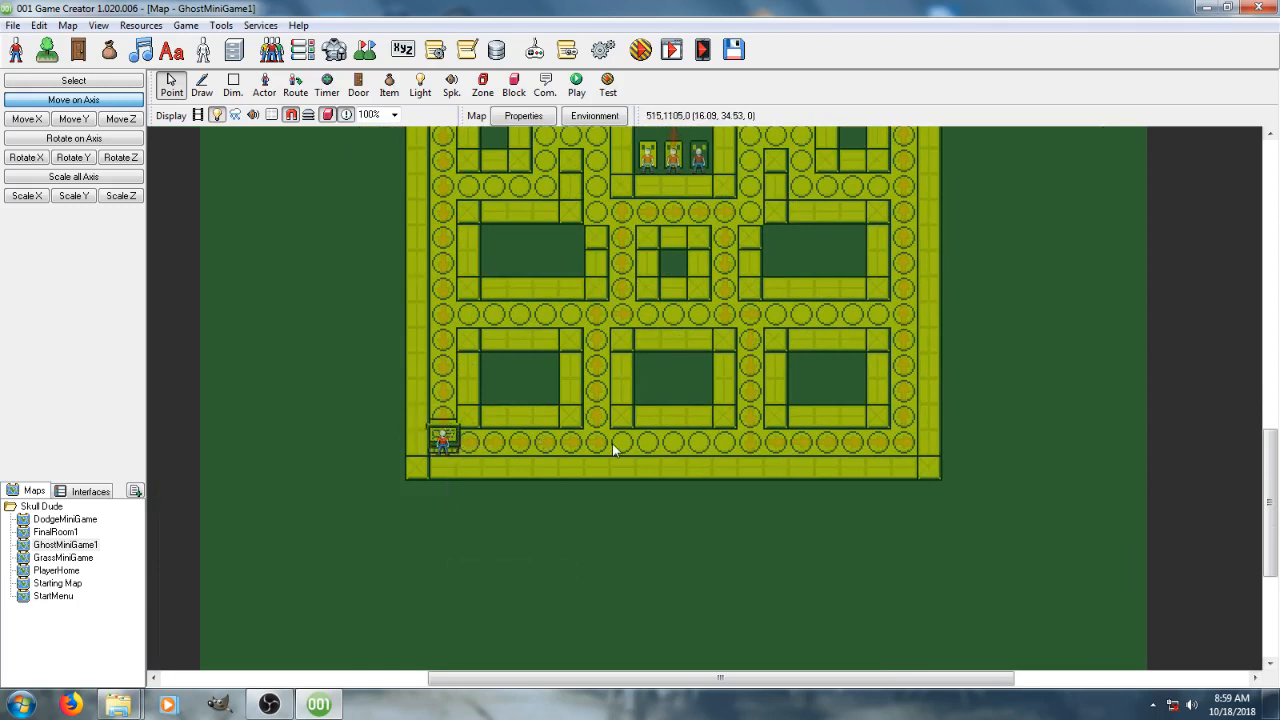
right_click(889, 447)
click(922, 570)
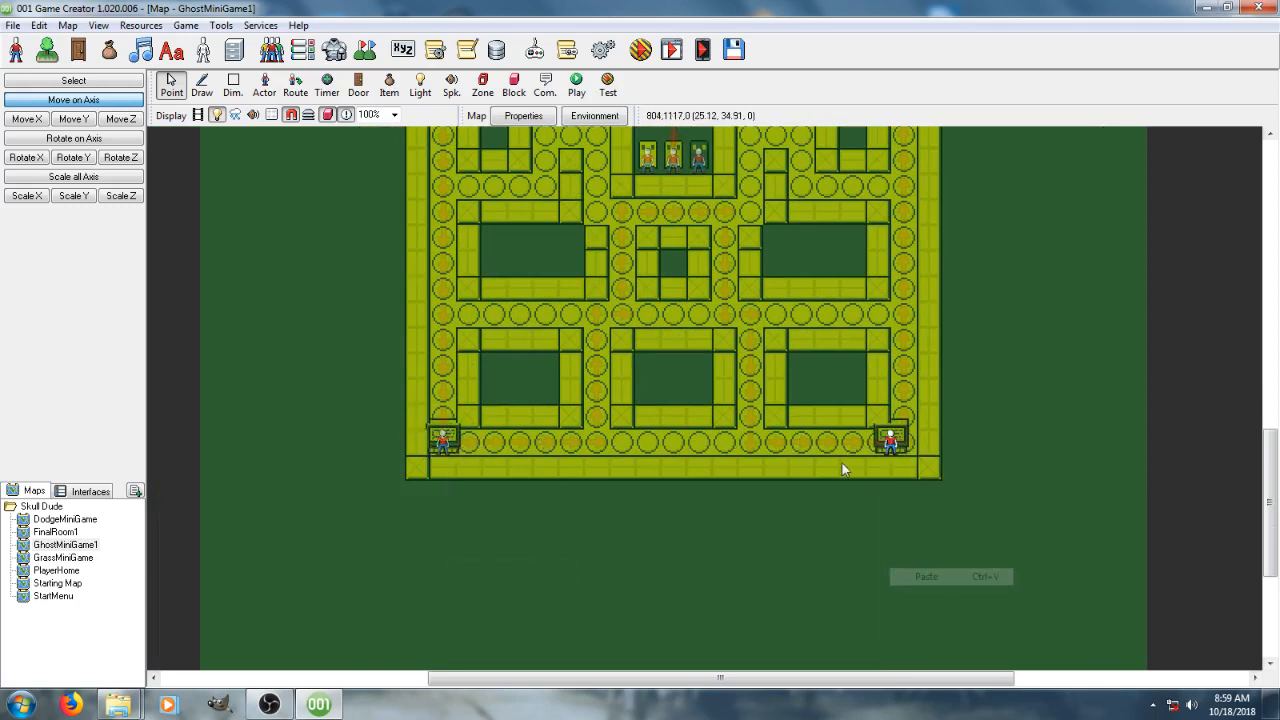
drag(892, 440, 904, 442)
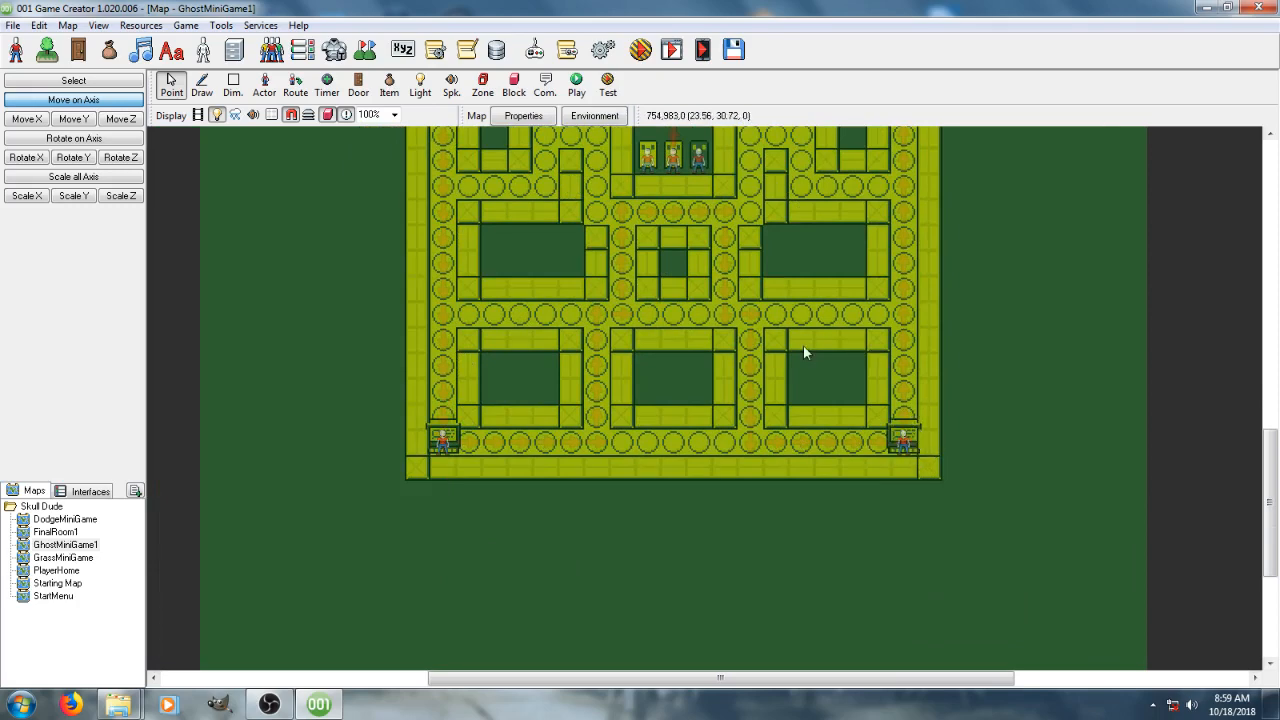
Playtest GhostMiniGame1 from the left corridor, steering the player through the top-left power-up corner and onward right and down
click(577, 85)
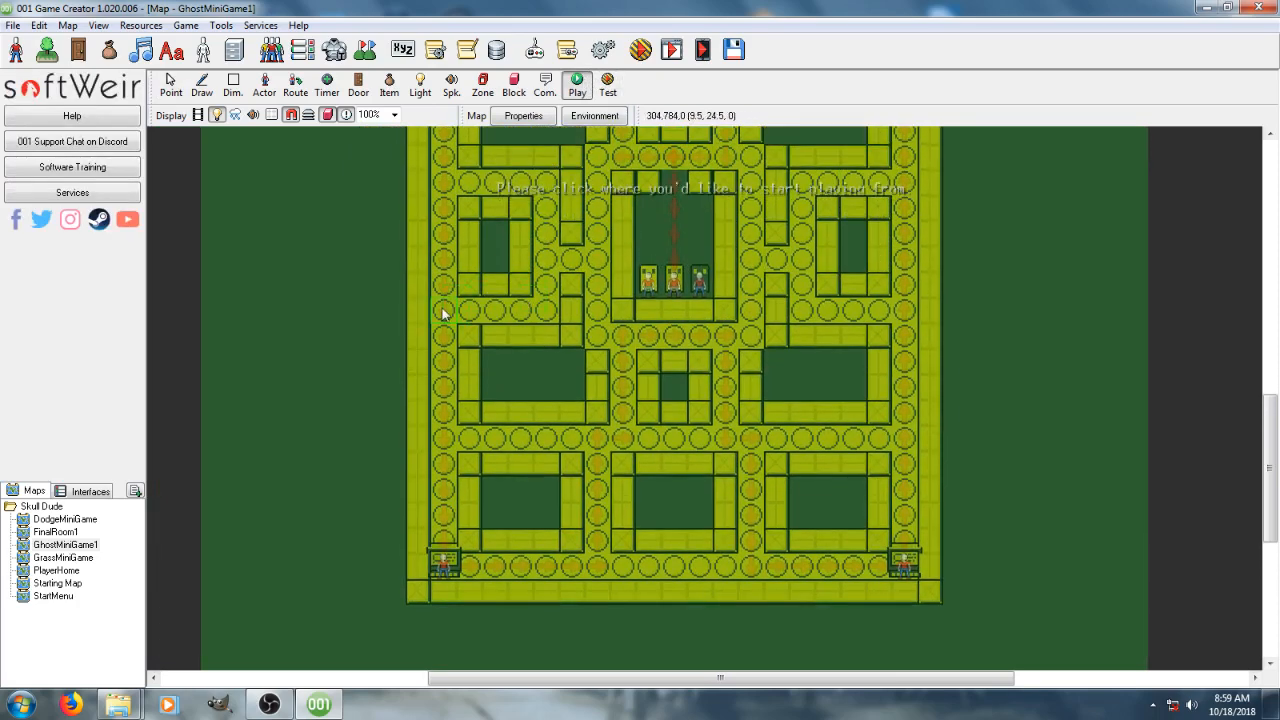
click(443, 313)
click(754, 464)
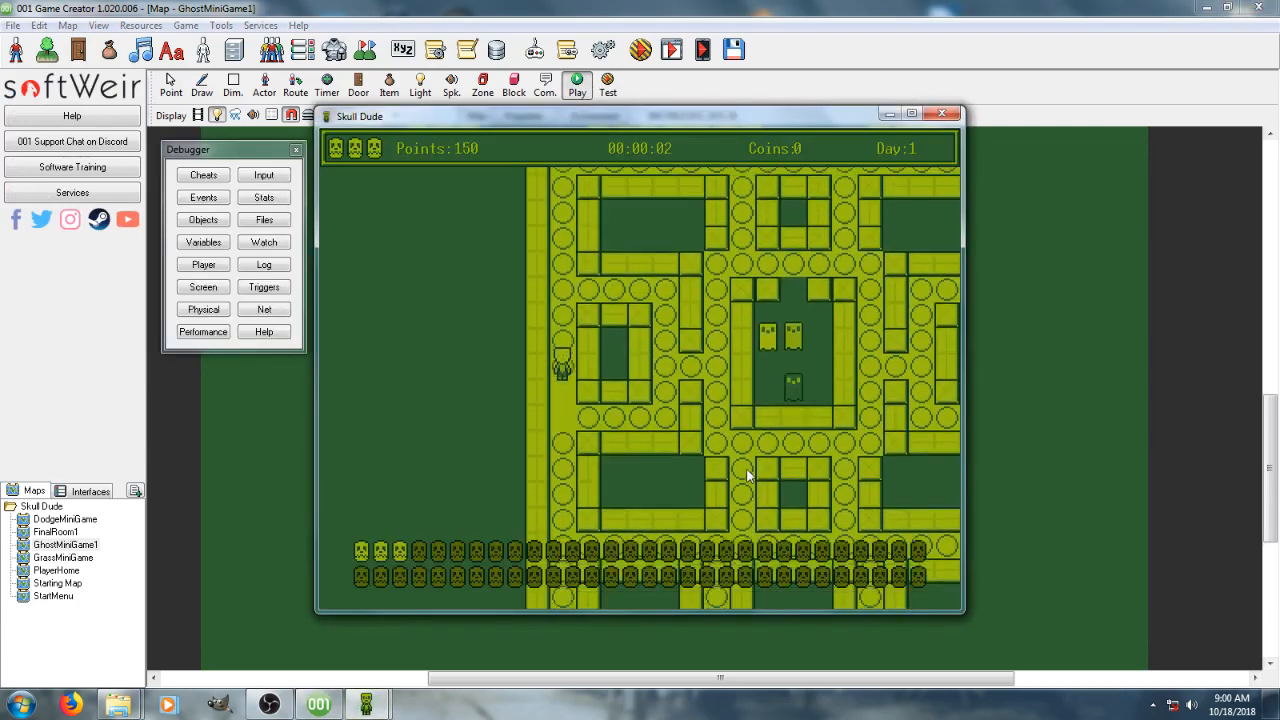
key(Up)
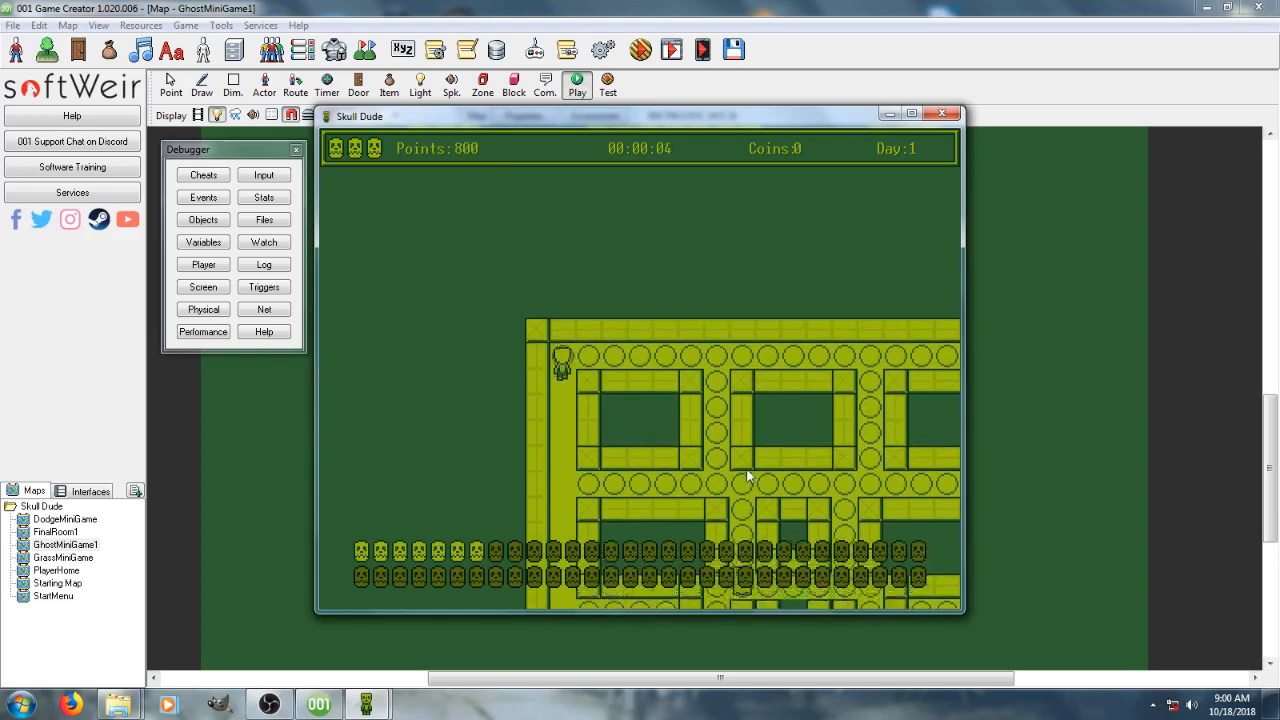
key(Right)
key(Down)
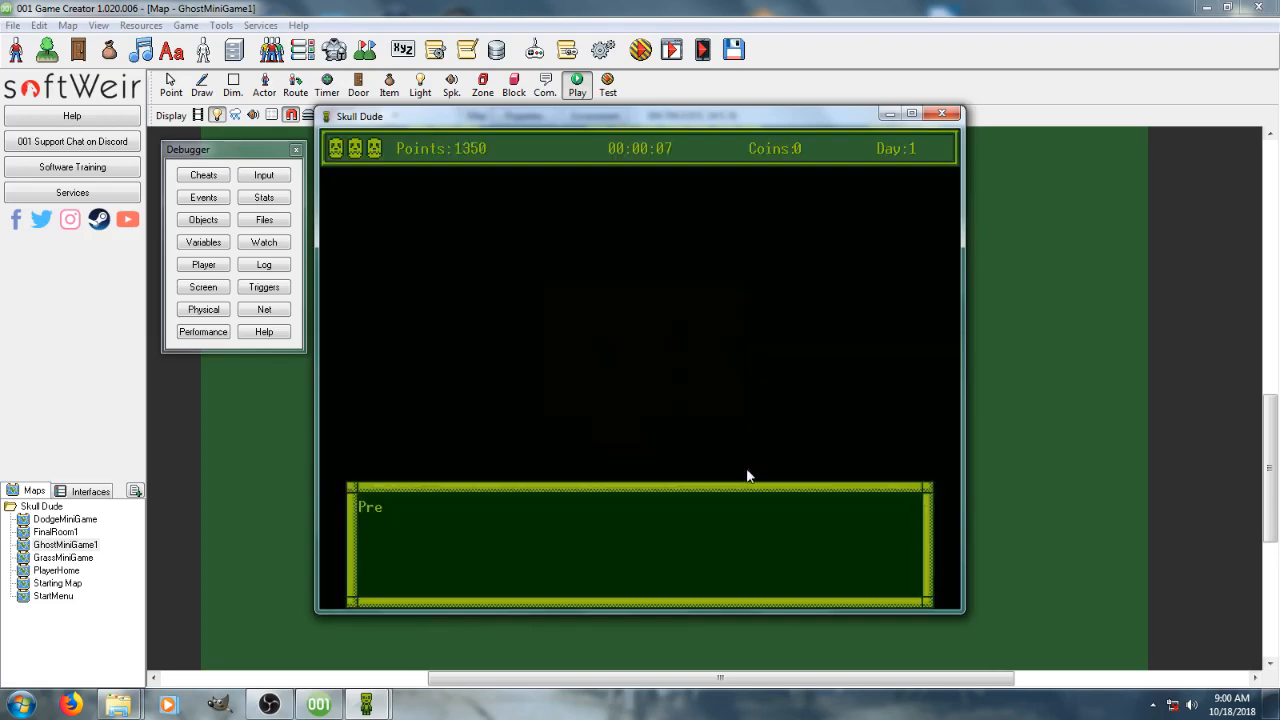
Dismiss the in-game message, walk around the arcade room, and quit the playtest
key(space)
key(Left)
key(Right)
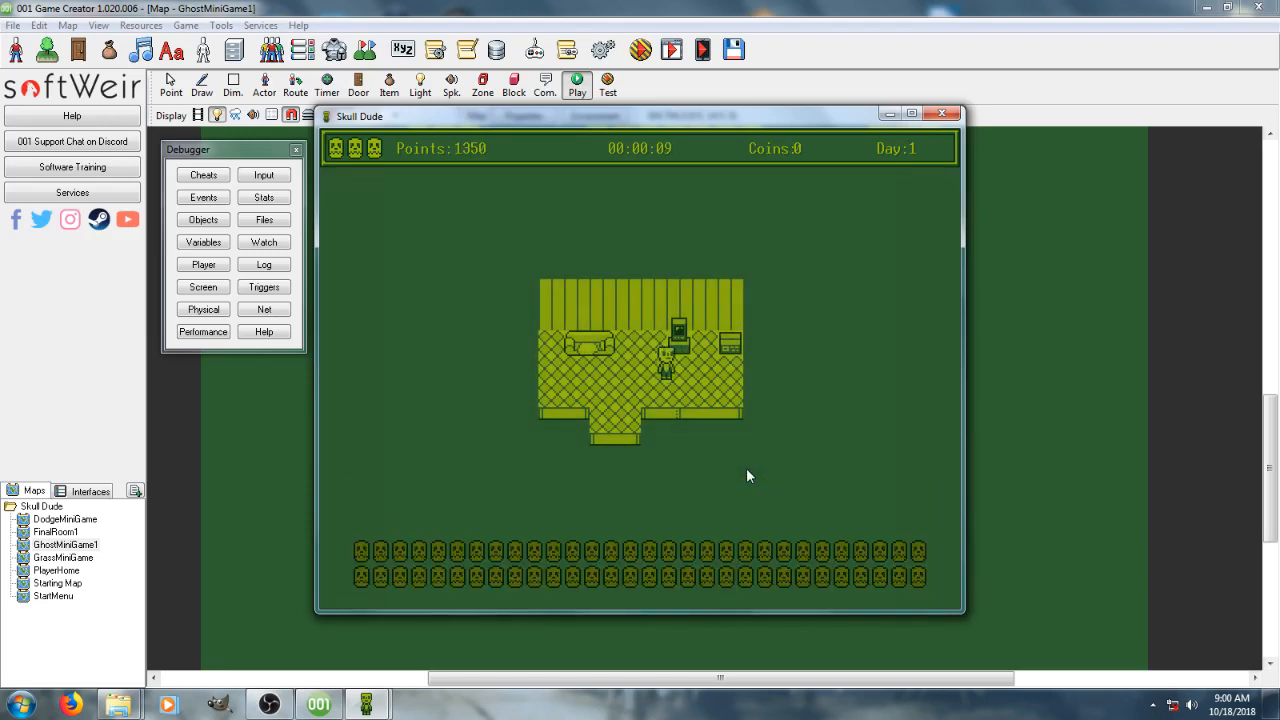
key(Down)
key(Escape)
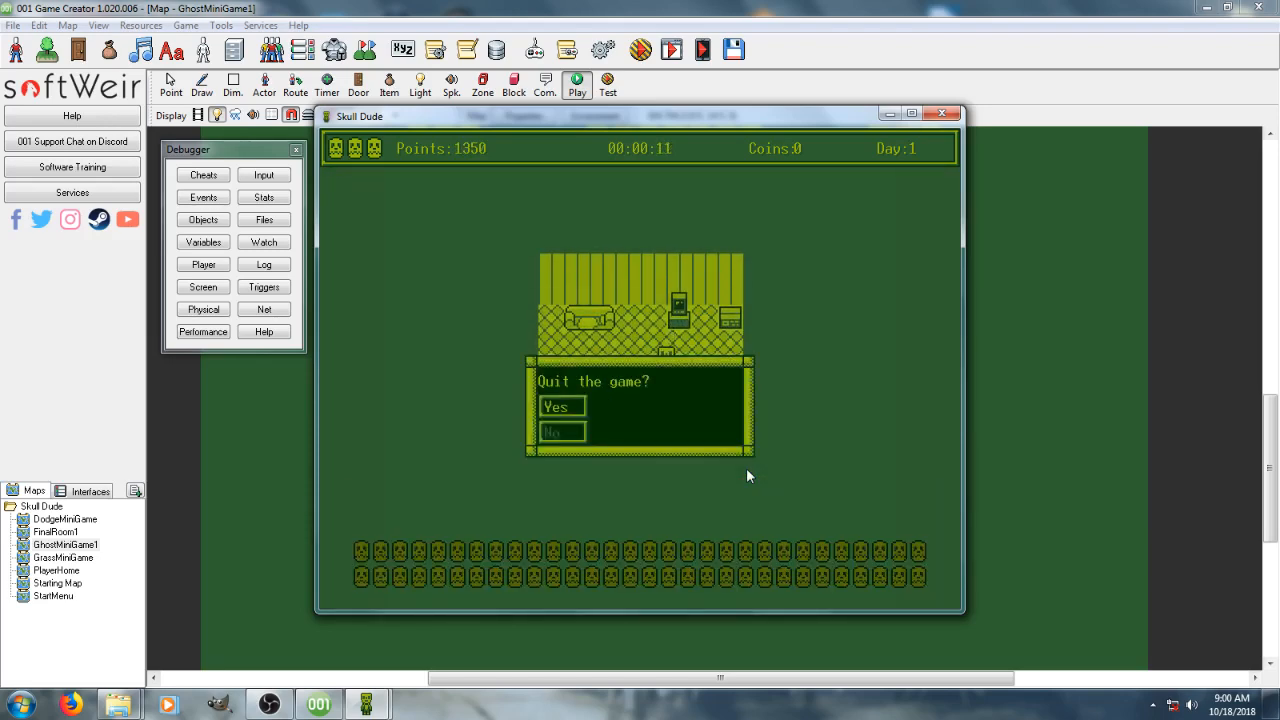
key(space)
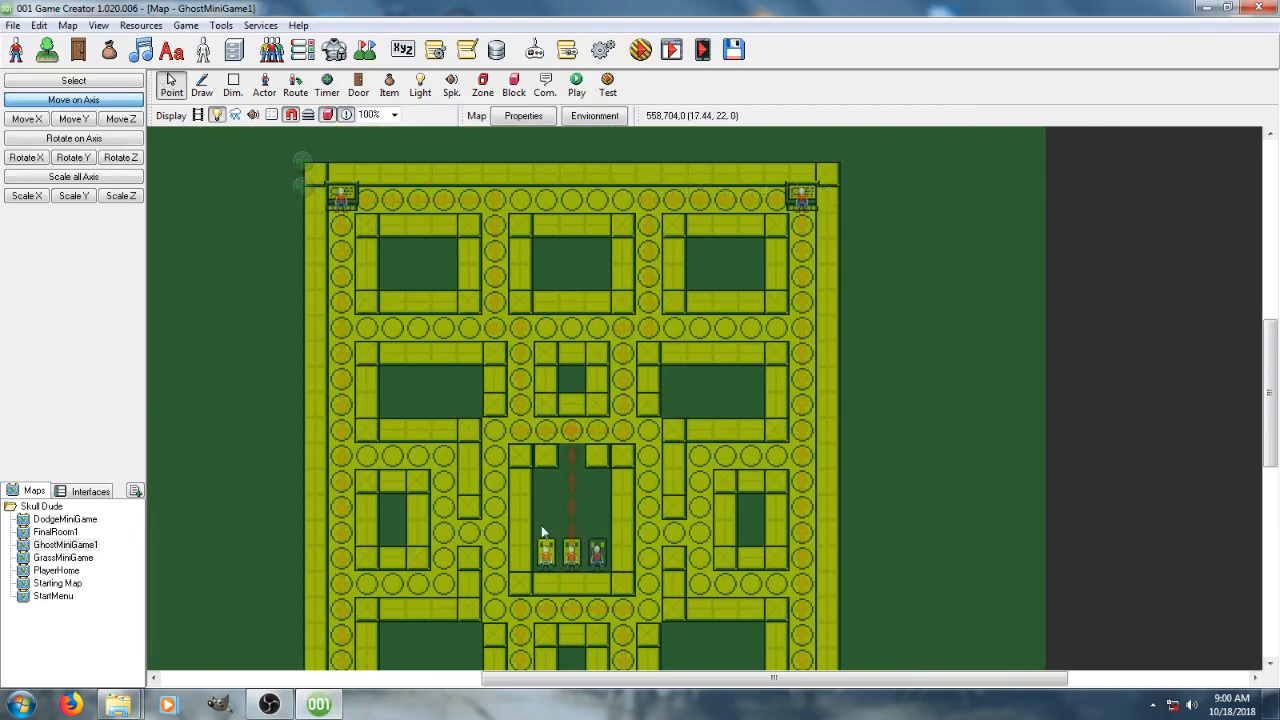
Switch the map editor back to the Draw tool
scroll(521, 365, down, 3)
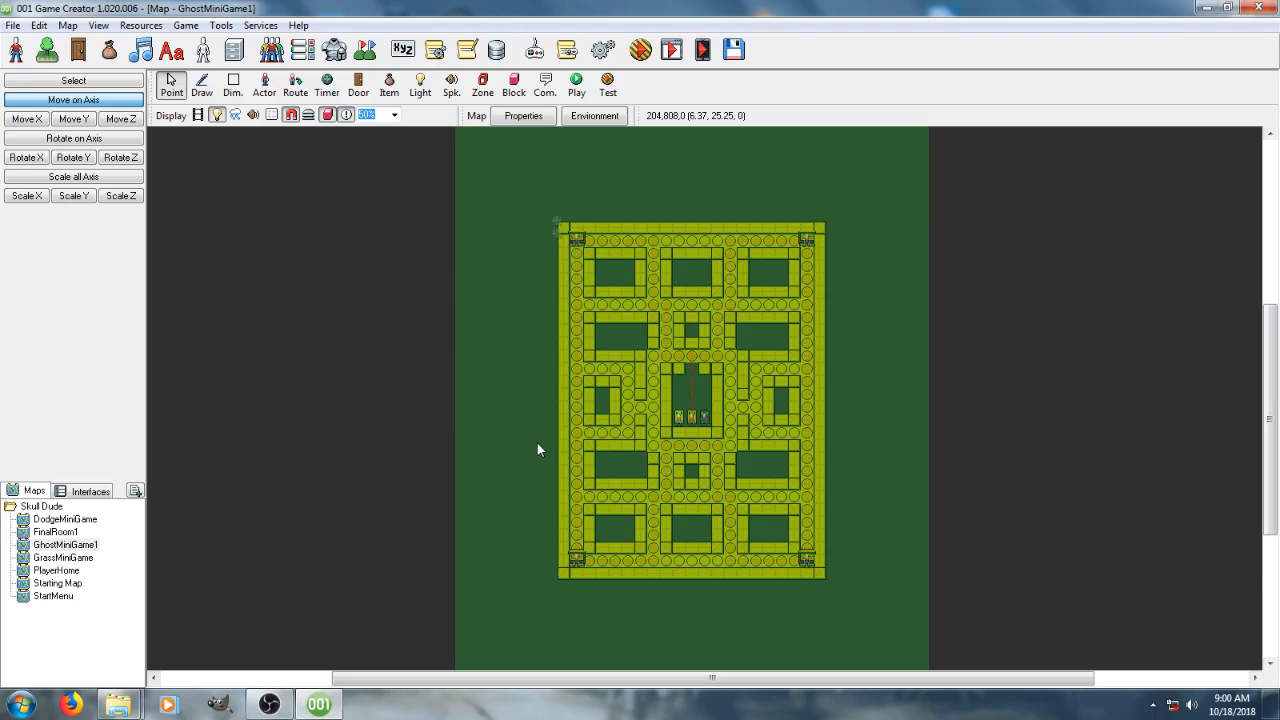
scroll(557, 334, up, 3)
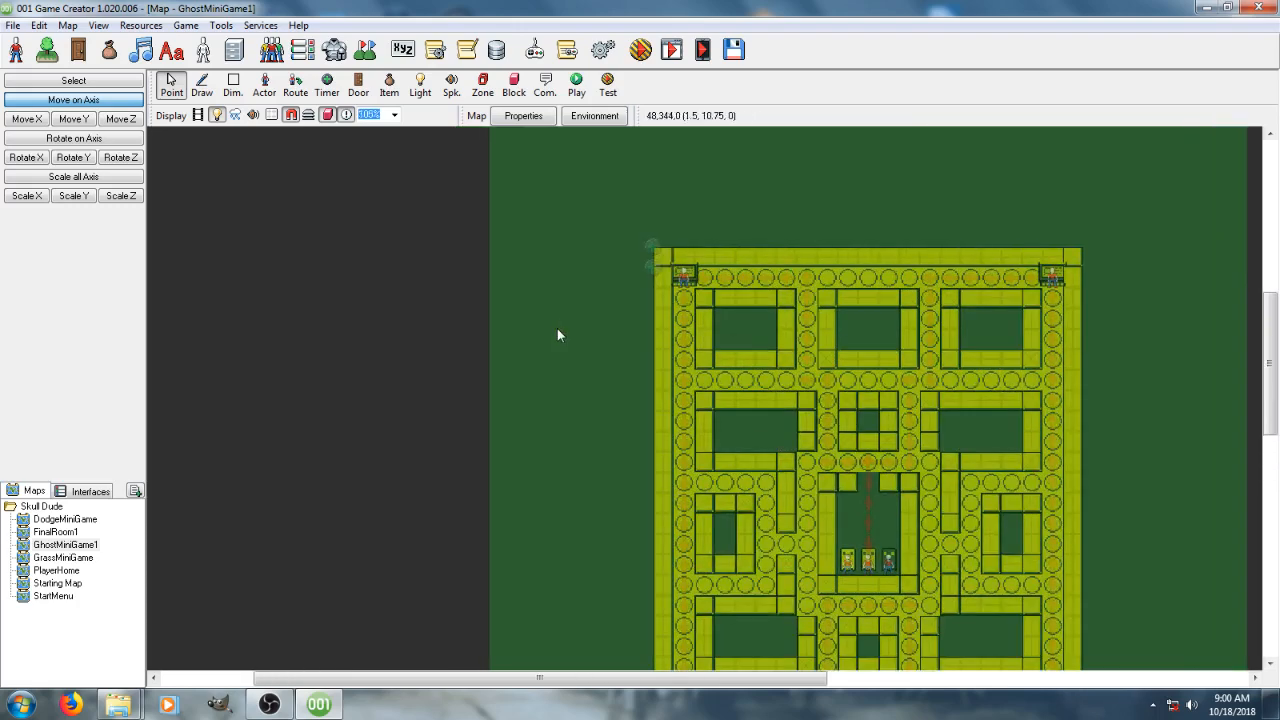
click(202, 85)
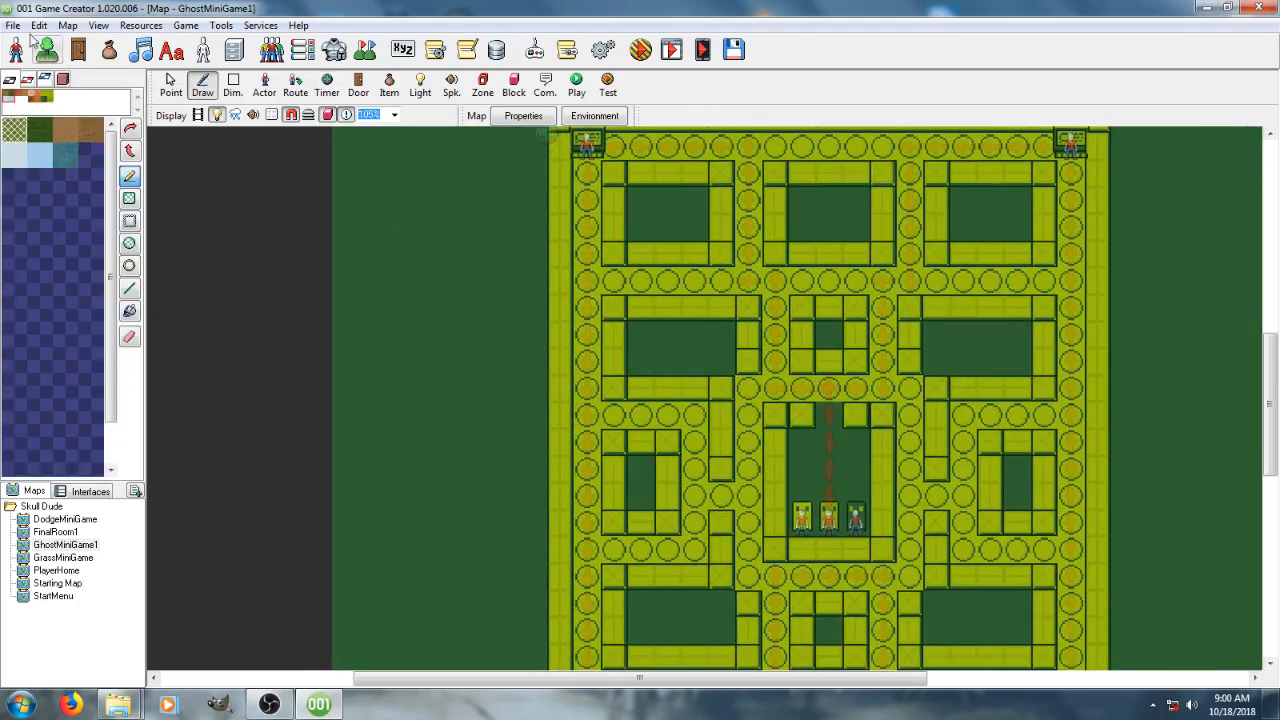
middle_drag(496, 285, 460, 212)
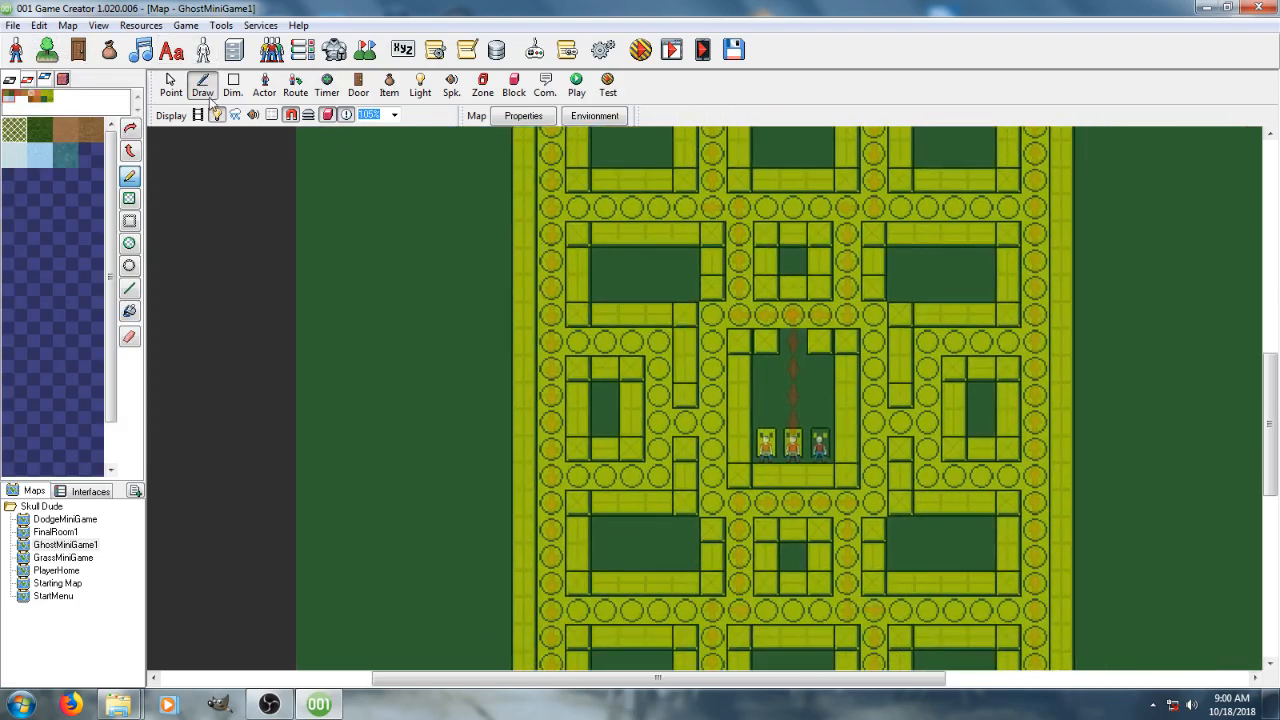
Draw two parallel horizontal wall rows, three tiles long, extending outward from the maze's left outer wall beside the middle corridor
click(22, 97)
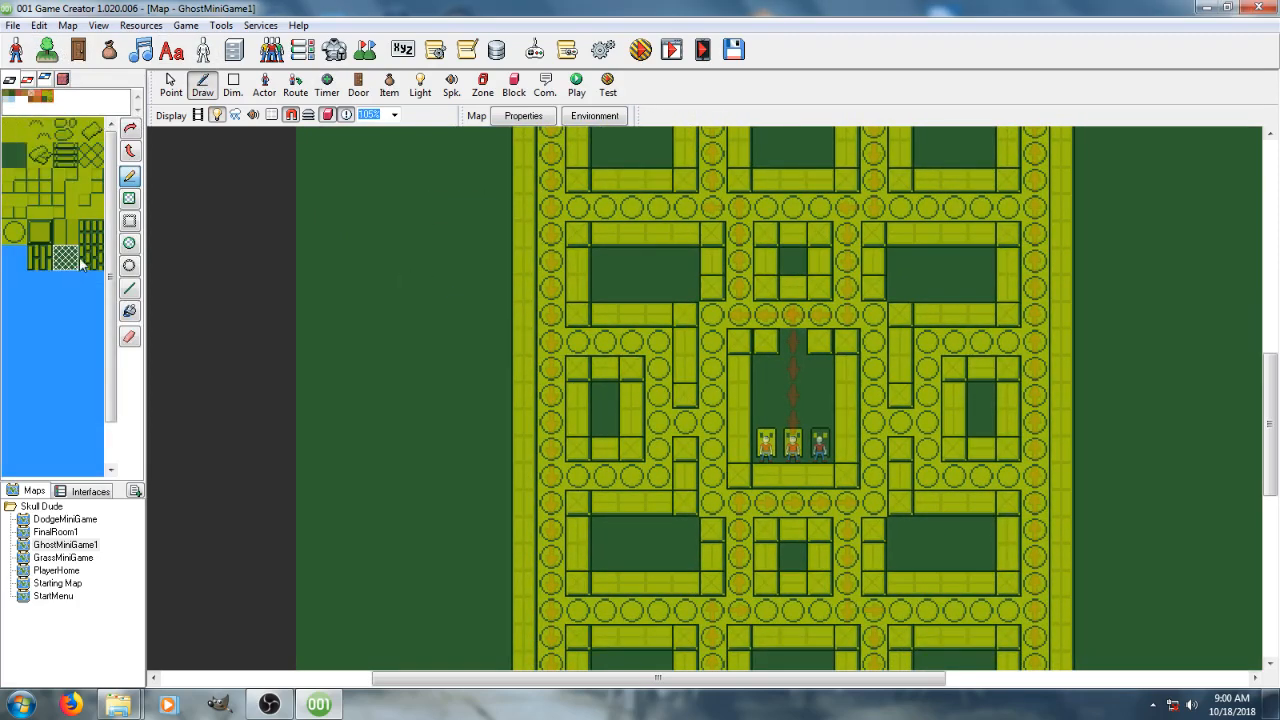
click(77, 239)
right_click(635, 320)
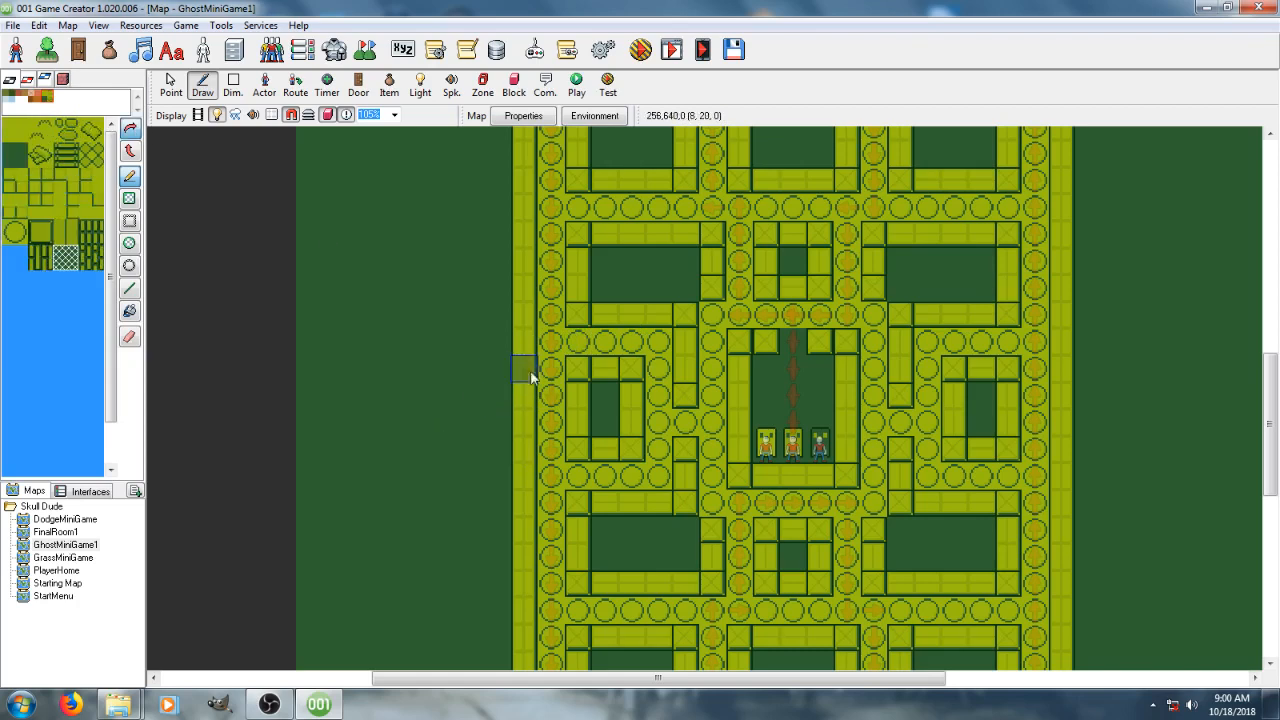
click(62, 78)
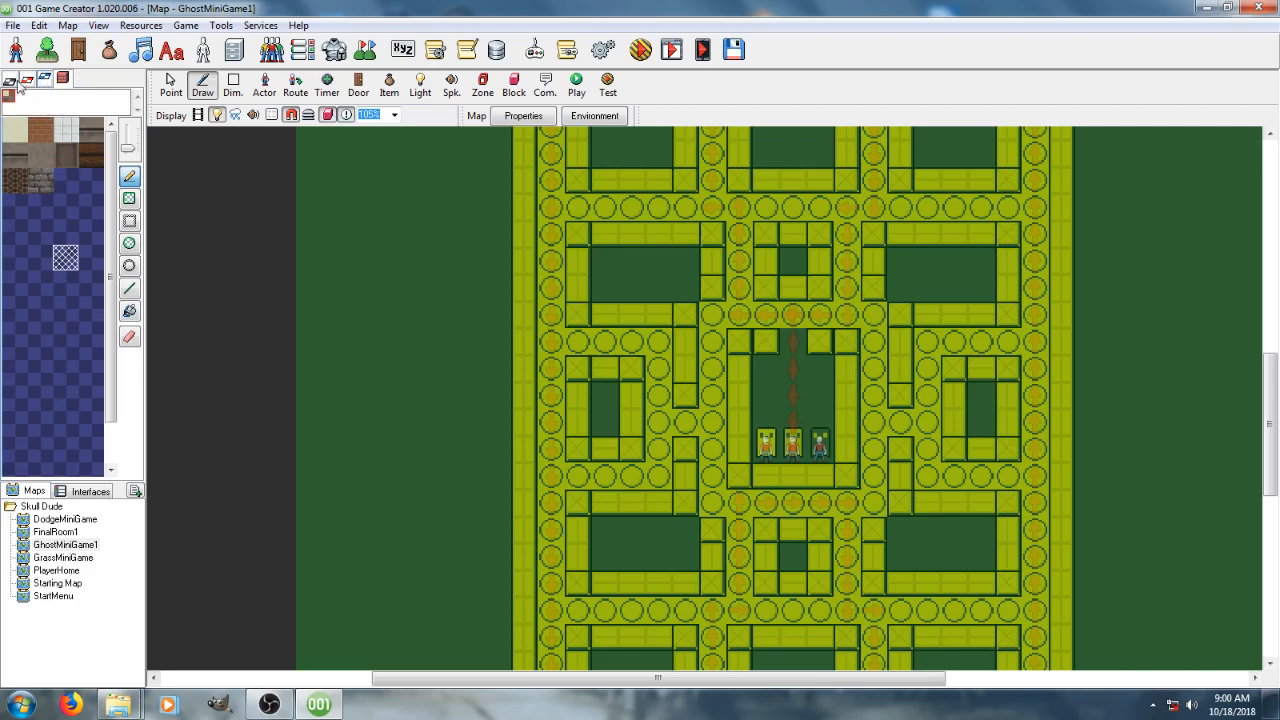
click(15, 82)
click(28, 81)
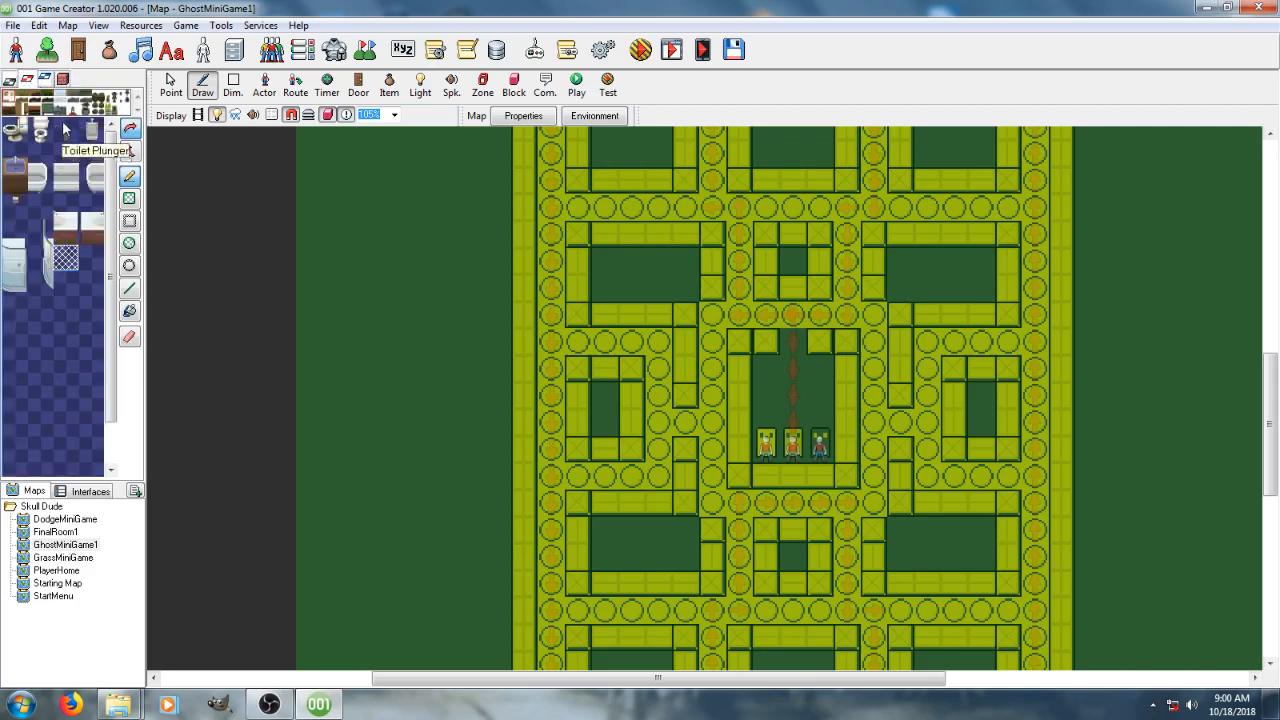
click(105, 106)
click(50, 280)
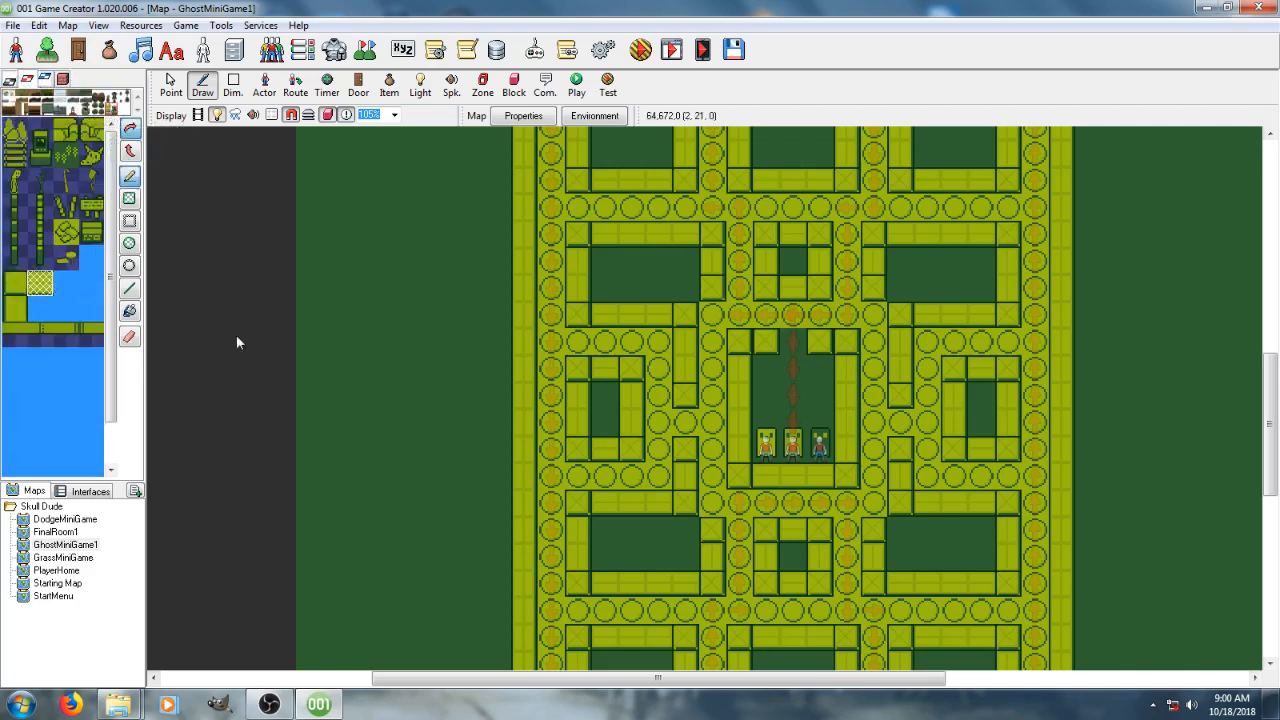
drag(503, 370, 433, 378)
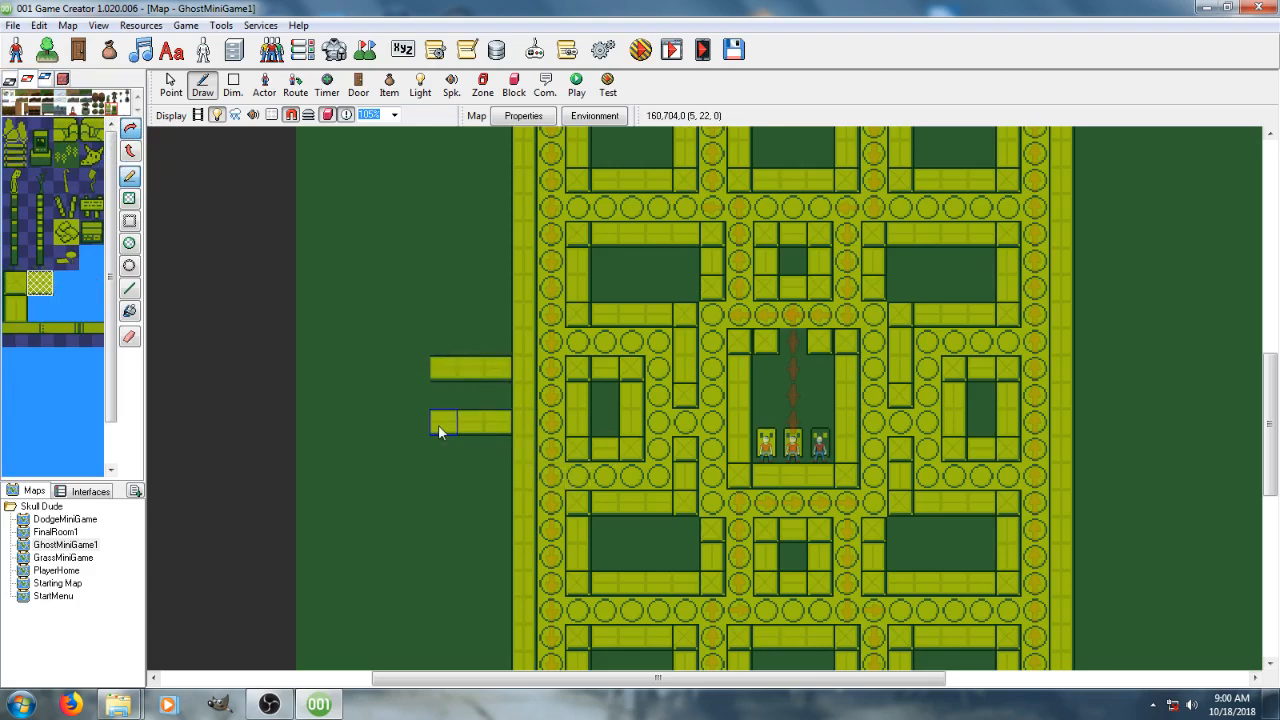
Finish the left side tunnel with an opening in the outer wall and corner blocks, and copy its walls to the maze's right side
click(8, 283)
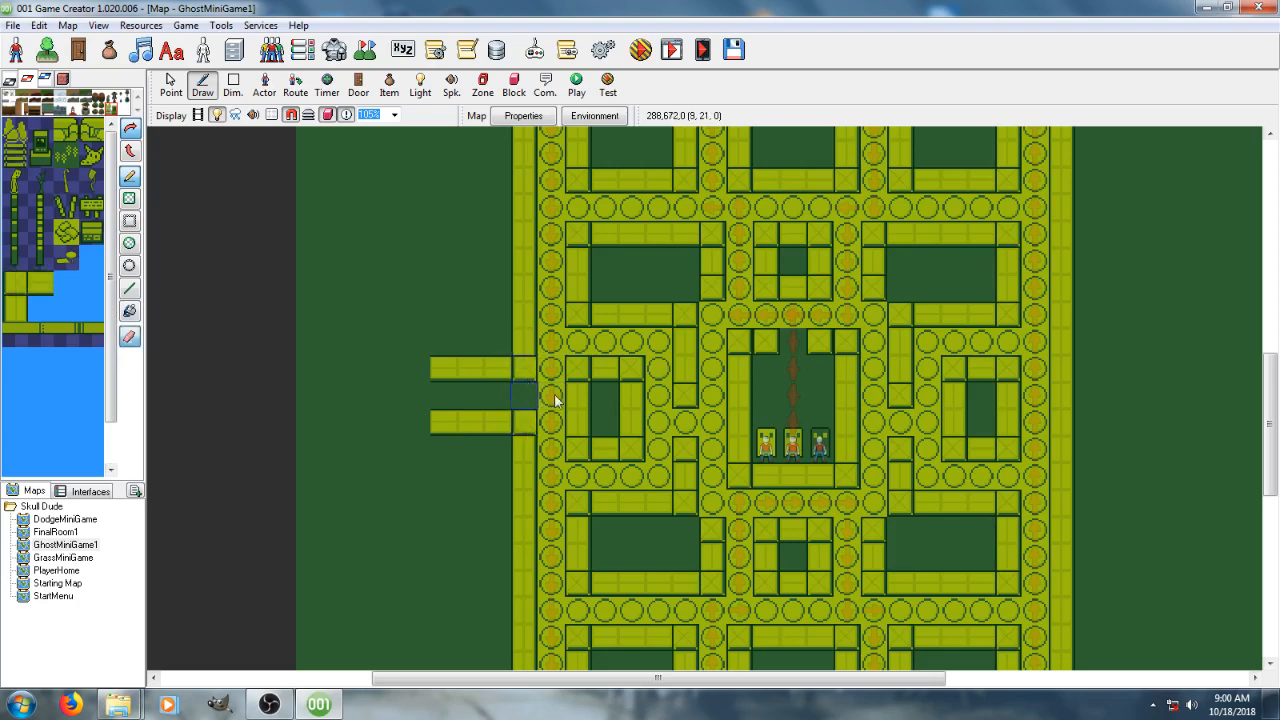
mouse_move(525, 374)
right_down()
mouse_move(437, 431)
mouse_move(523, 417)
right_up()
click(423, 366)
mouse_move(417, 342)
right_down()
mouse_move(521, 445)
mouse_move(519, 423)
right_up()
click(1062, 374)
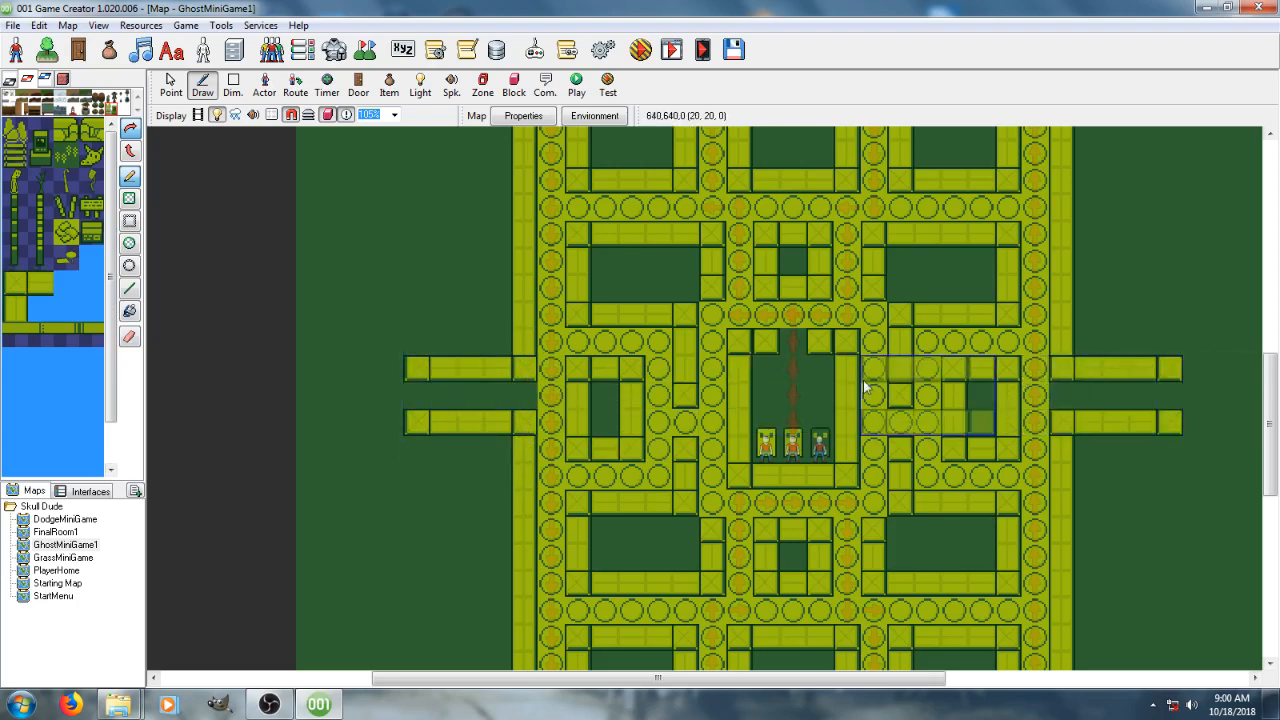
Fill both side tunnels with dotted path tiles, using a plain floor tile at each tunnel's outer end
middle_drag(751, 380, 645, 368)
click(9, 81)
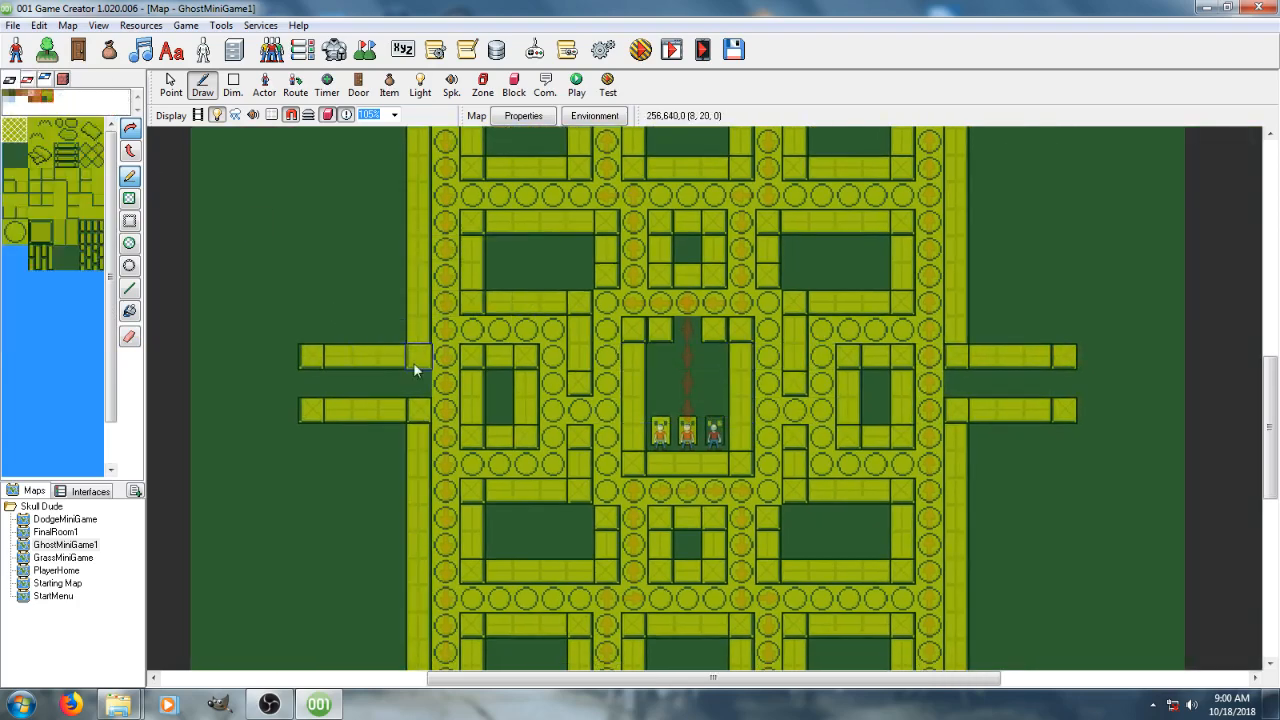
right_click(418, 382)
drag(418, 382, 311, 388)
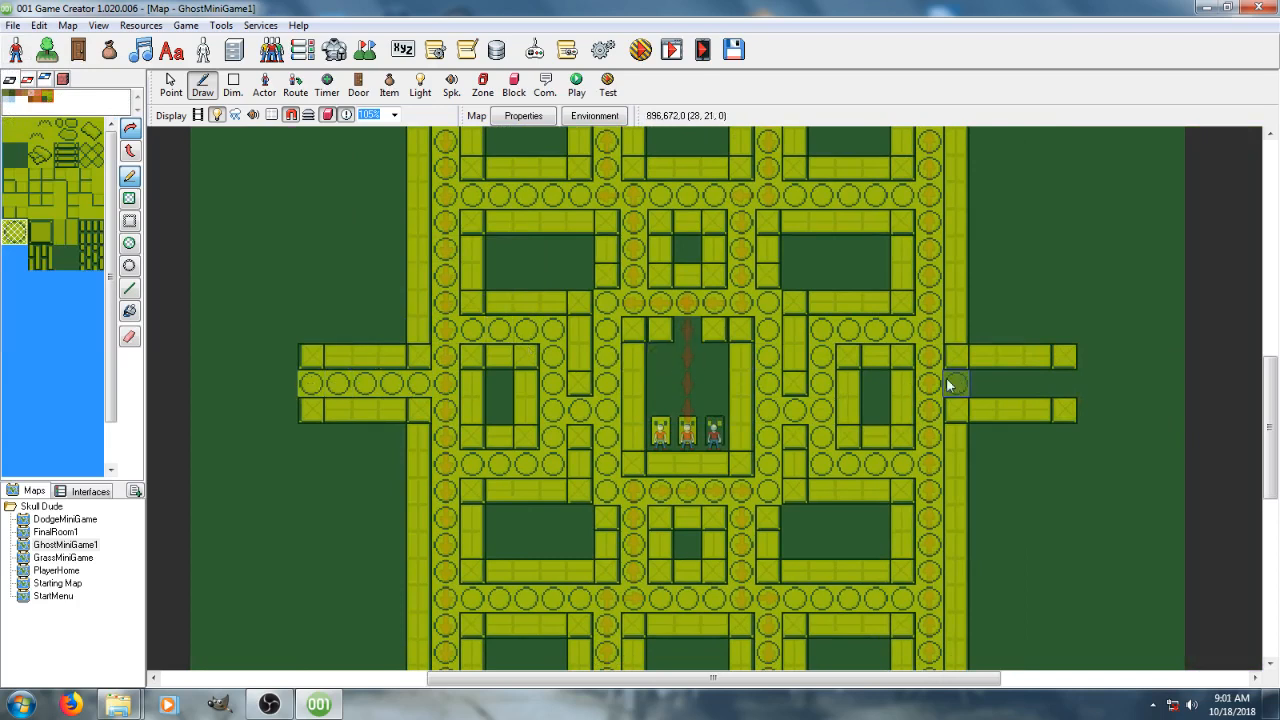
drag(948, 383, 1040, 385)
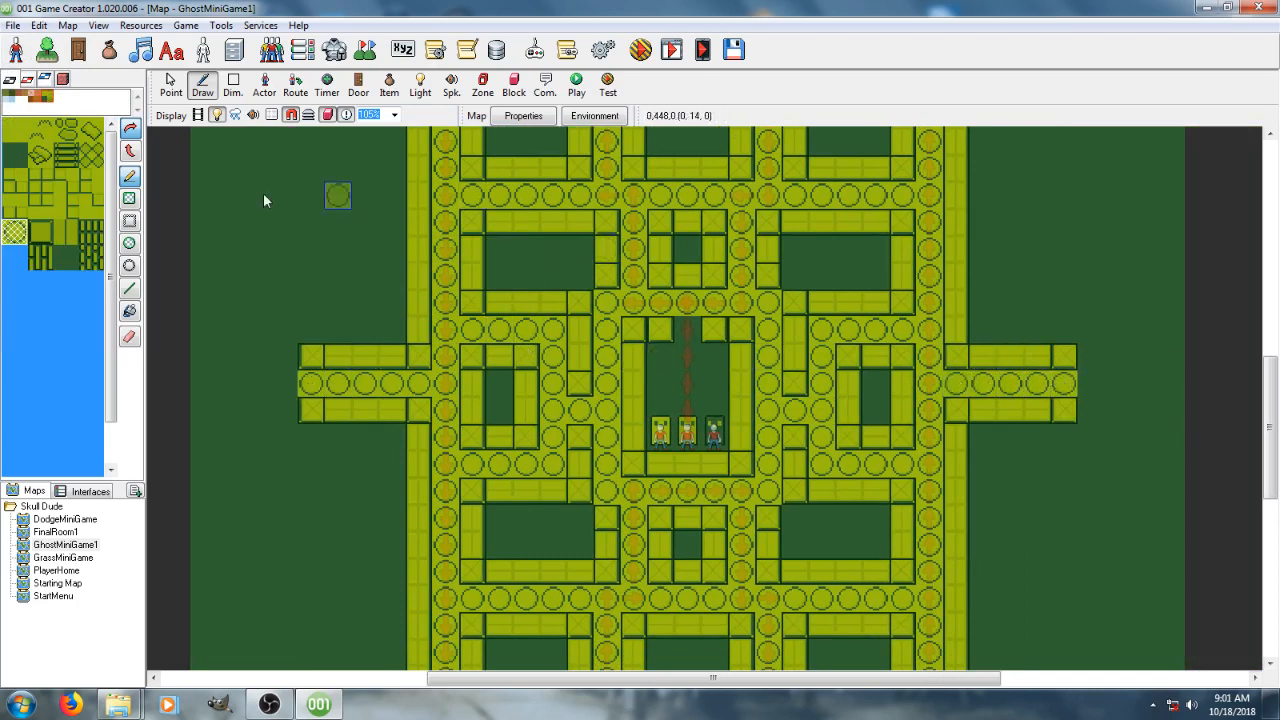
click(14, 131)
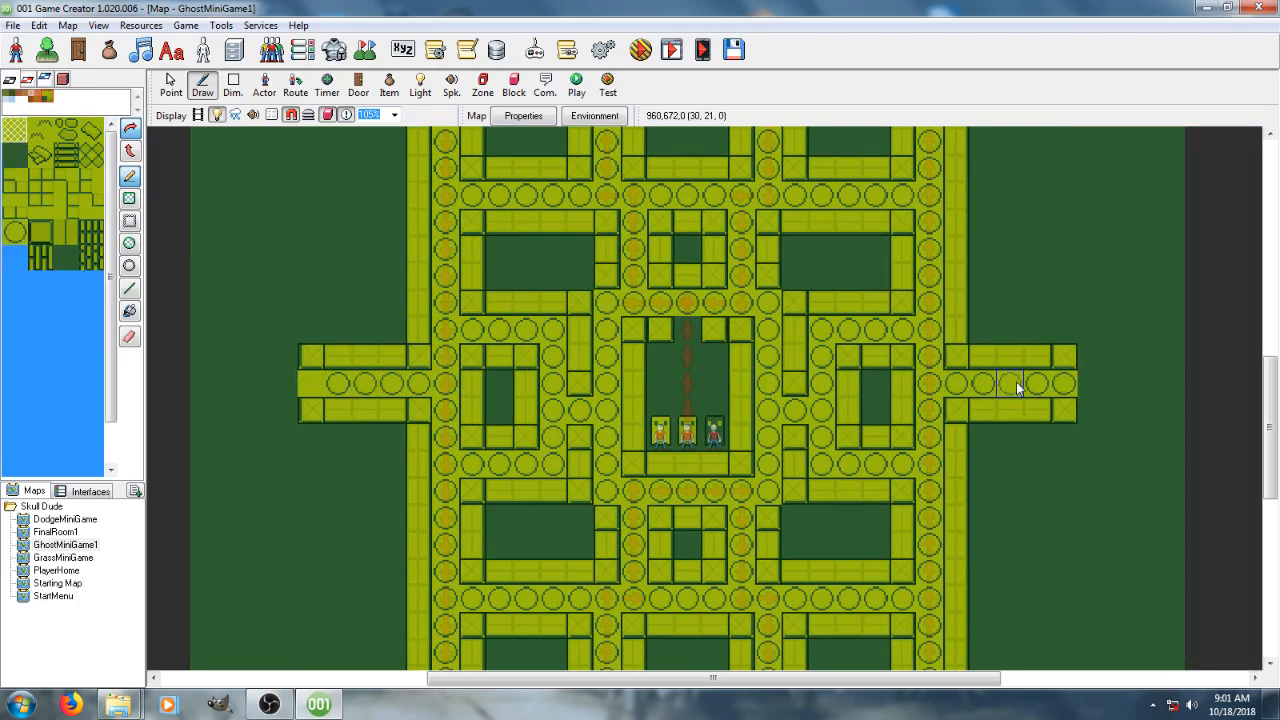
click(1062, 391)
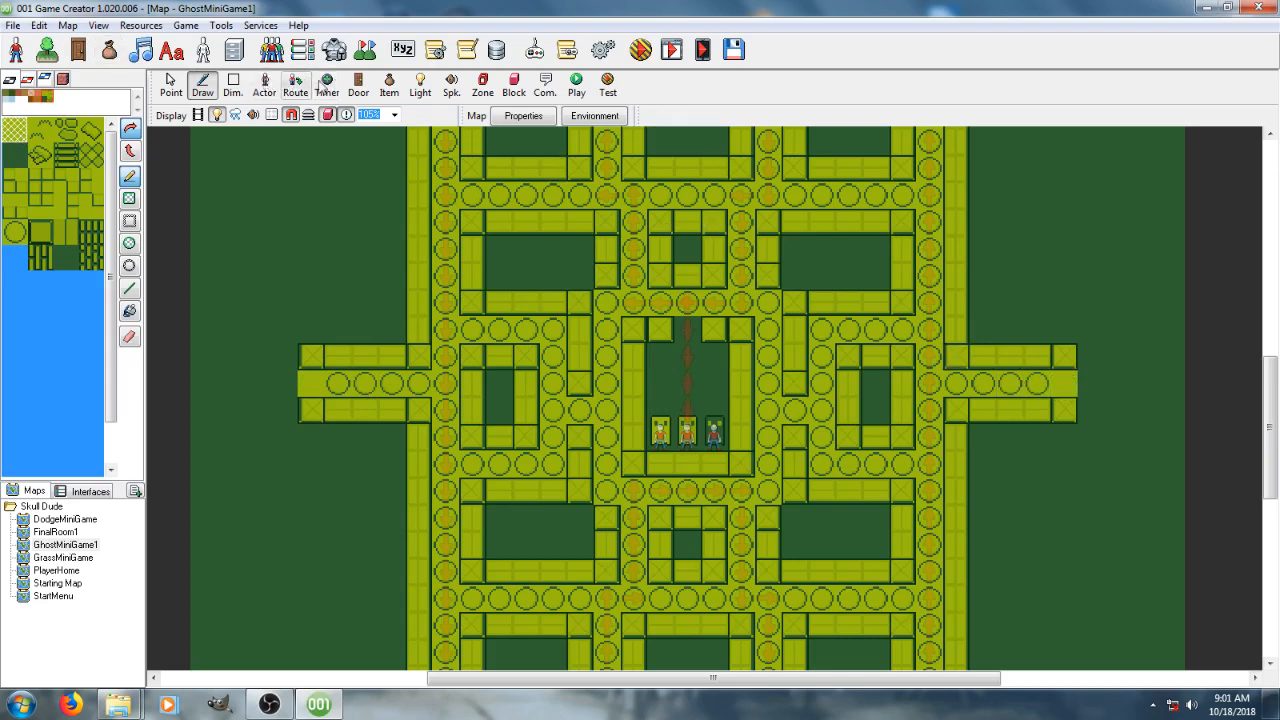
click(483, 85)
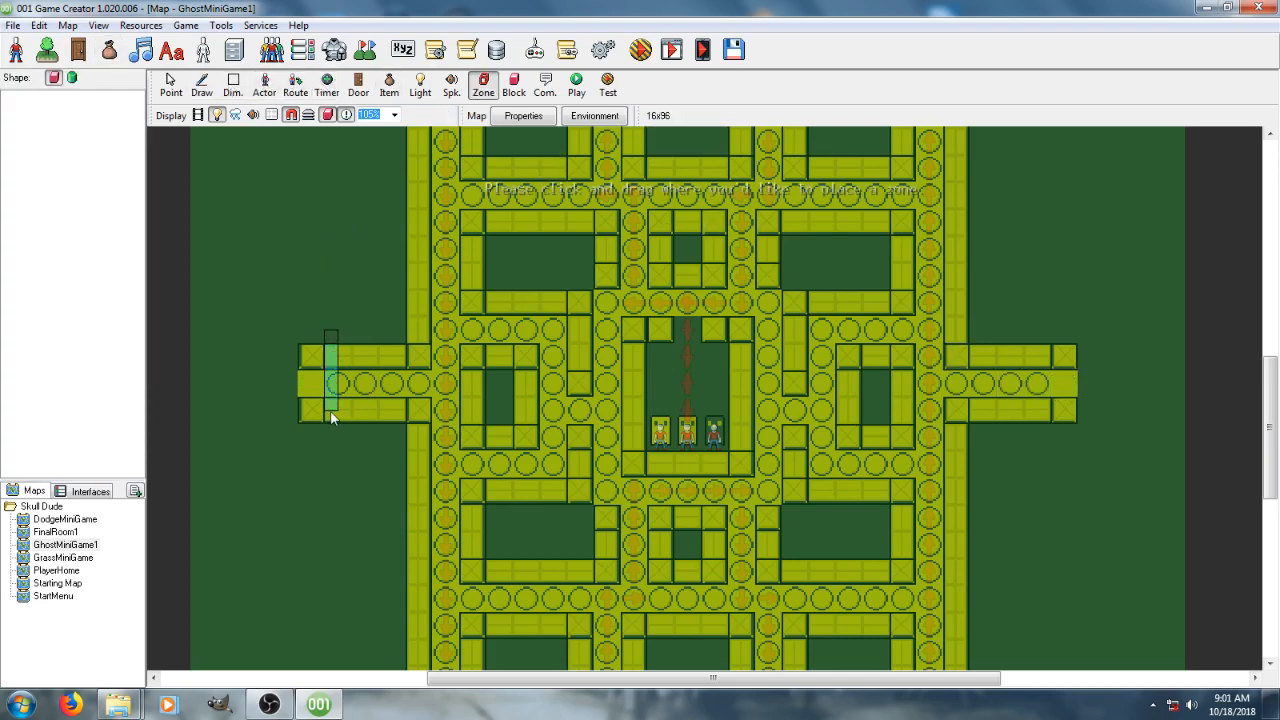
drag(330, 418, 330, 418)
click(622, 355)
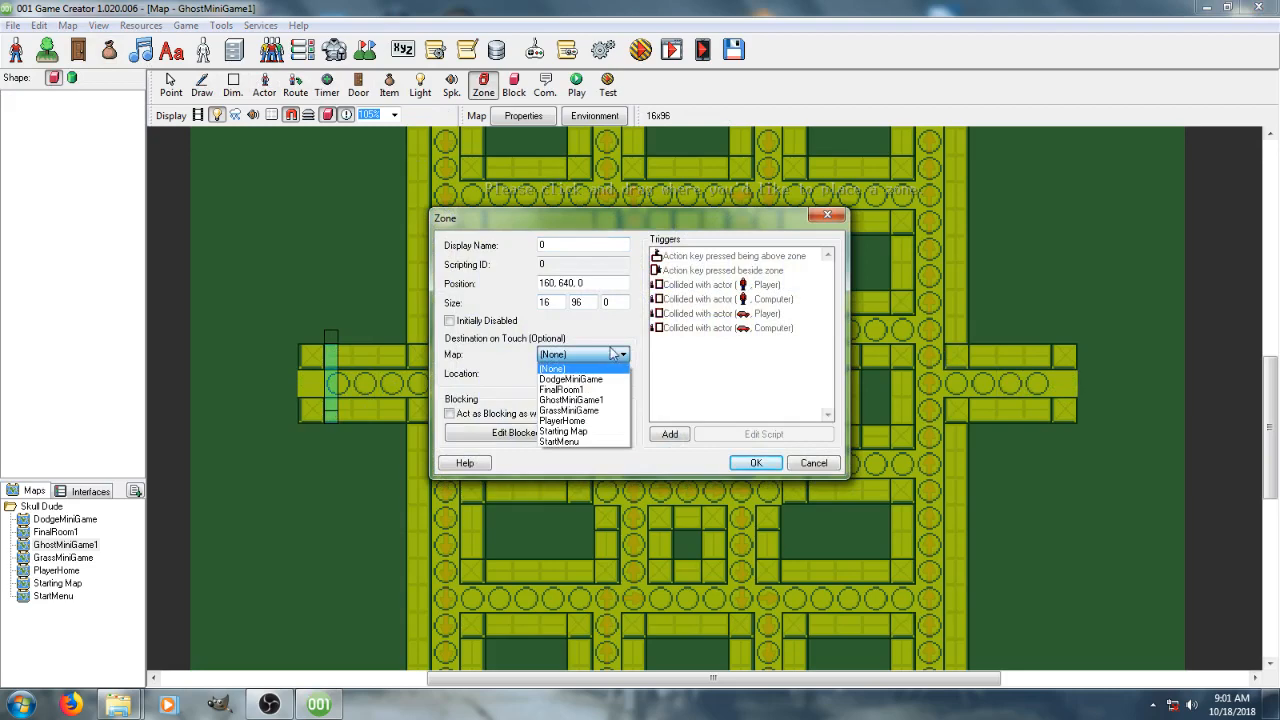
click(598, 400)
click(588, 375)
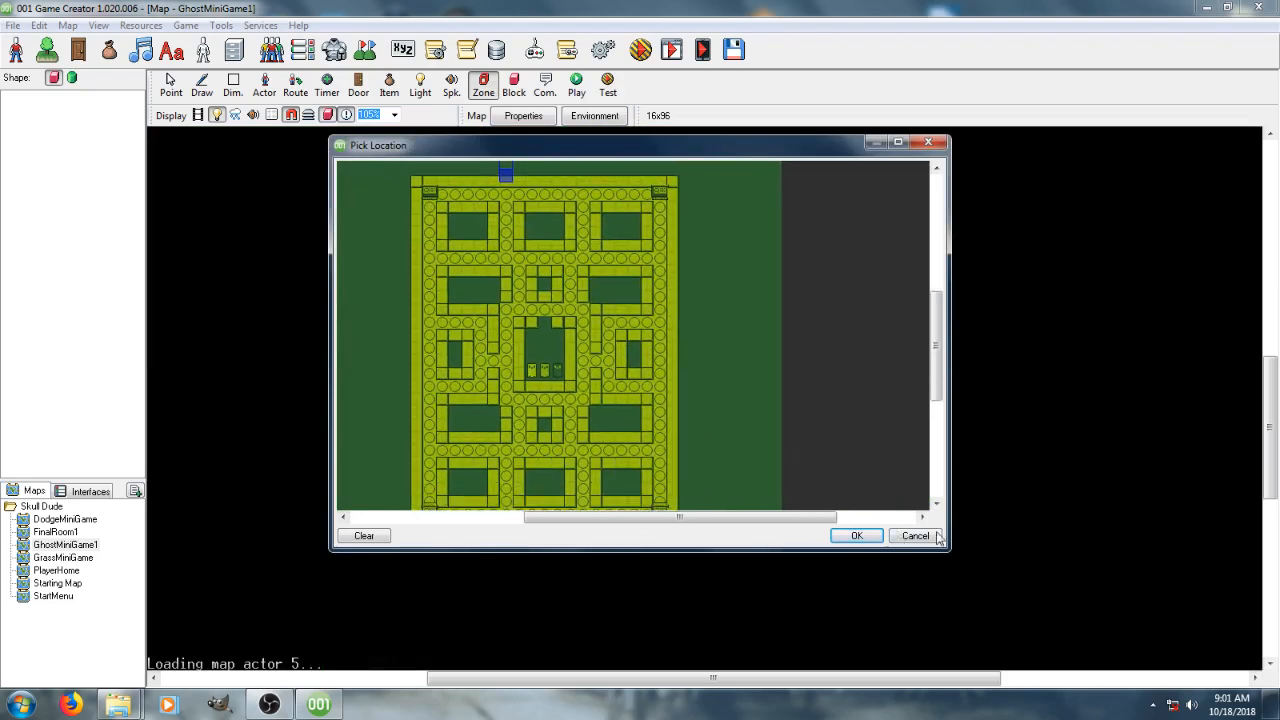
click(856, 535)
click(803, 468)
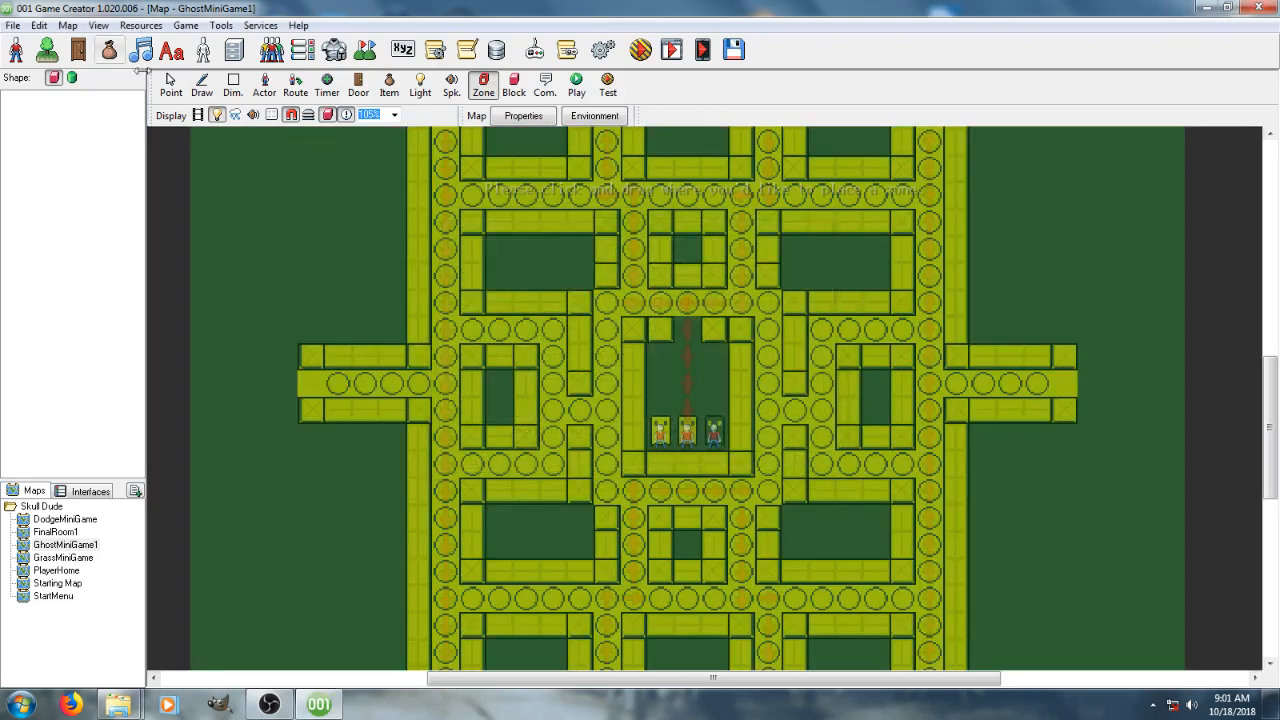
Save the map and add a 16 x 32 zone across the outer end of the left tunnel's path
click(14, 25)
click(36, 104)
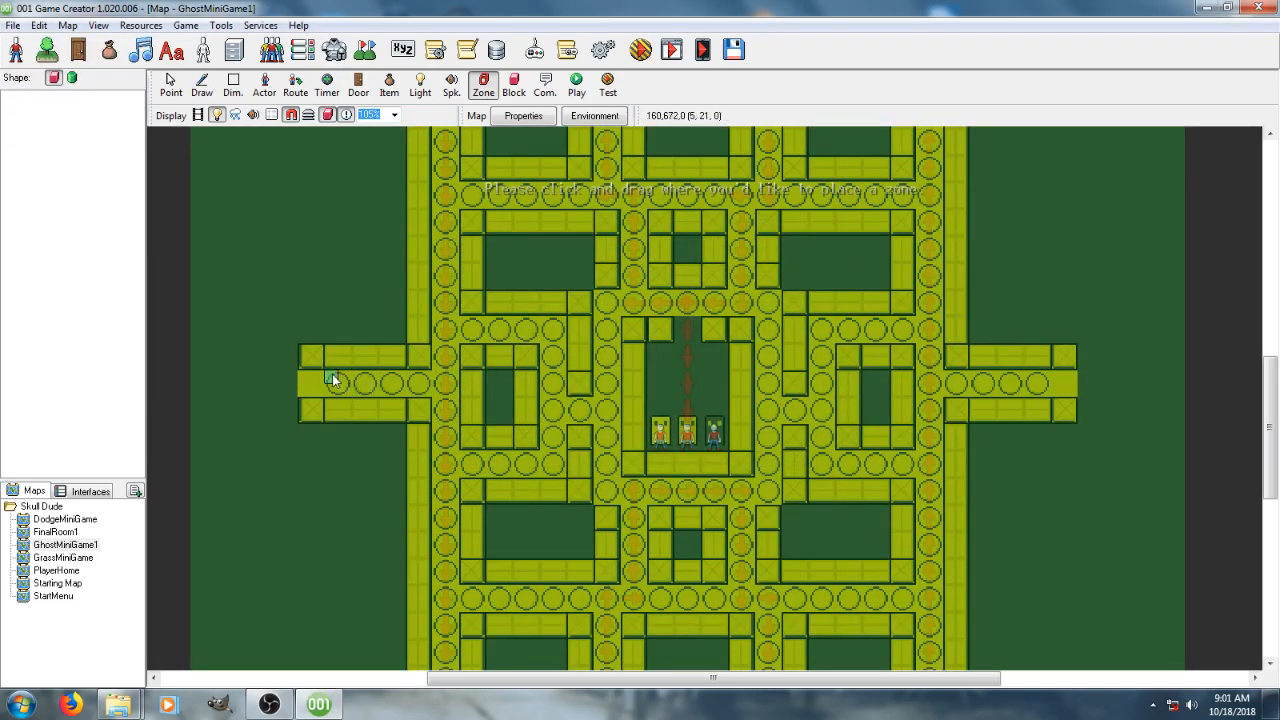
drag(318, 377, 321, 394)
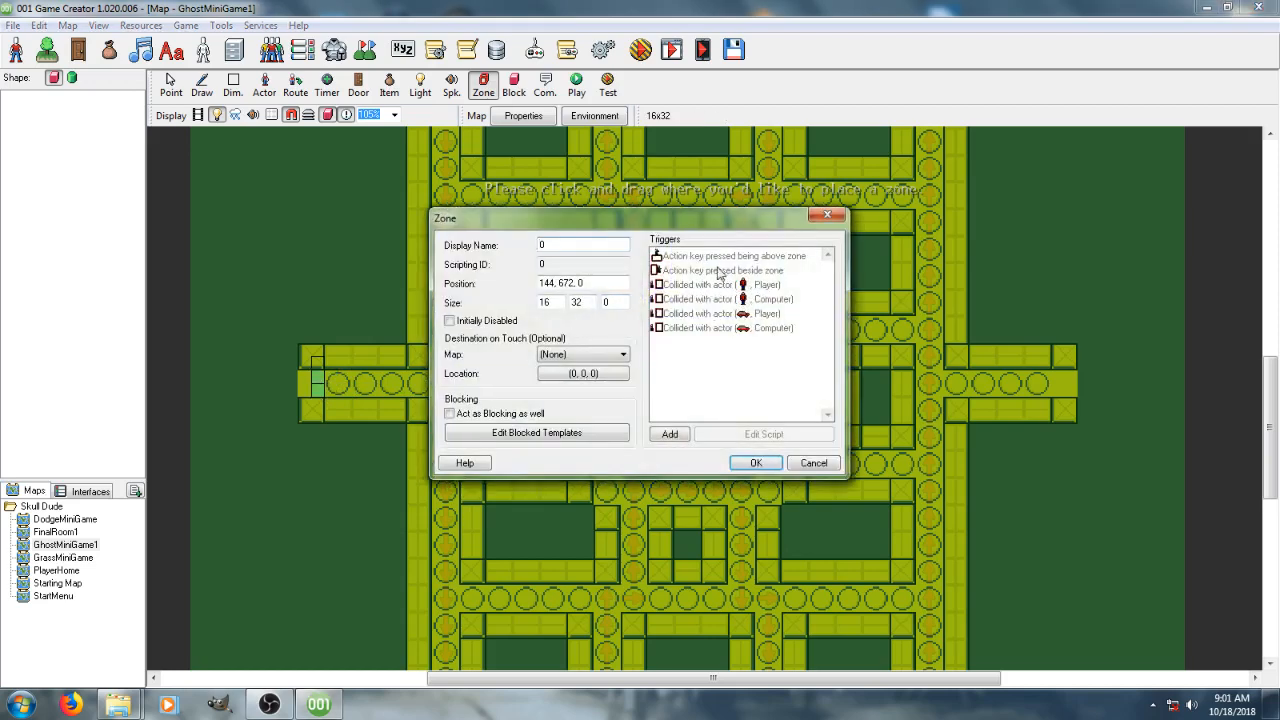
Set the zone's touch destination to map GhostMiniGame1 at location (31, 21, 0), near the right tunnel's end
click(622, 355)
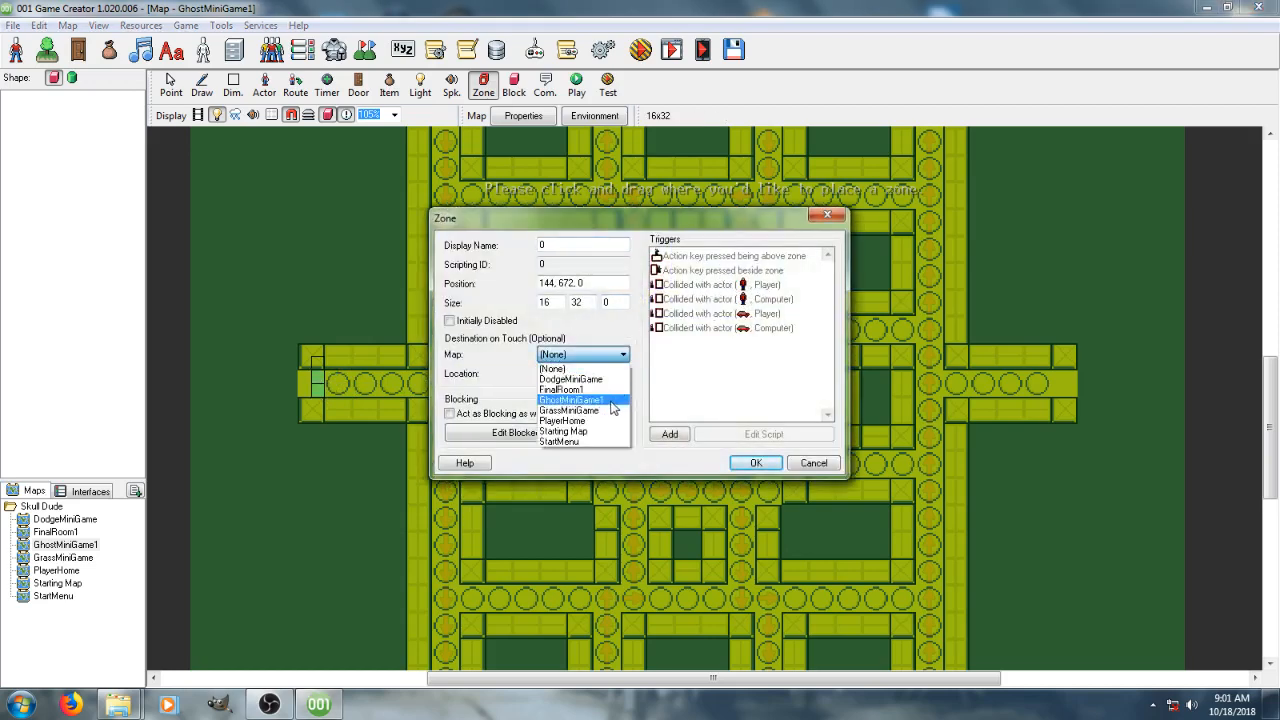
click(600, 400)
click(603, 373)
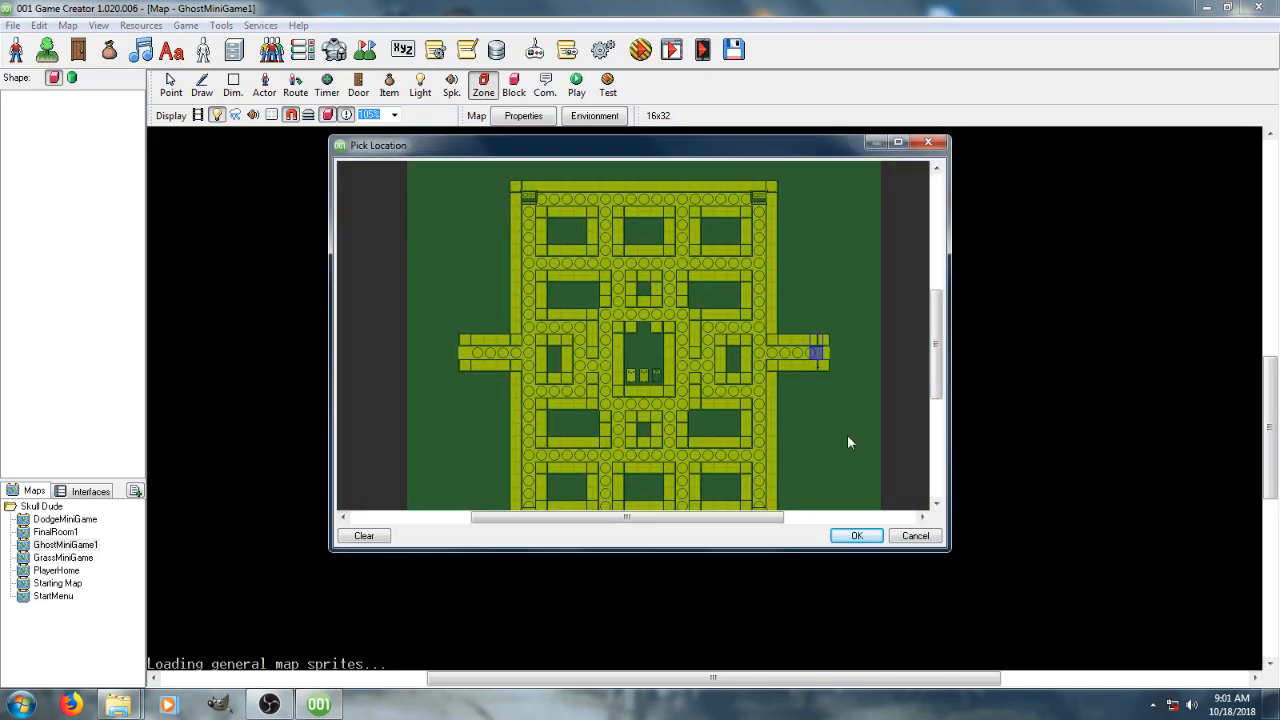
click(810, 352)
click(857, 535)
click(755, 464)
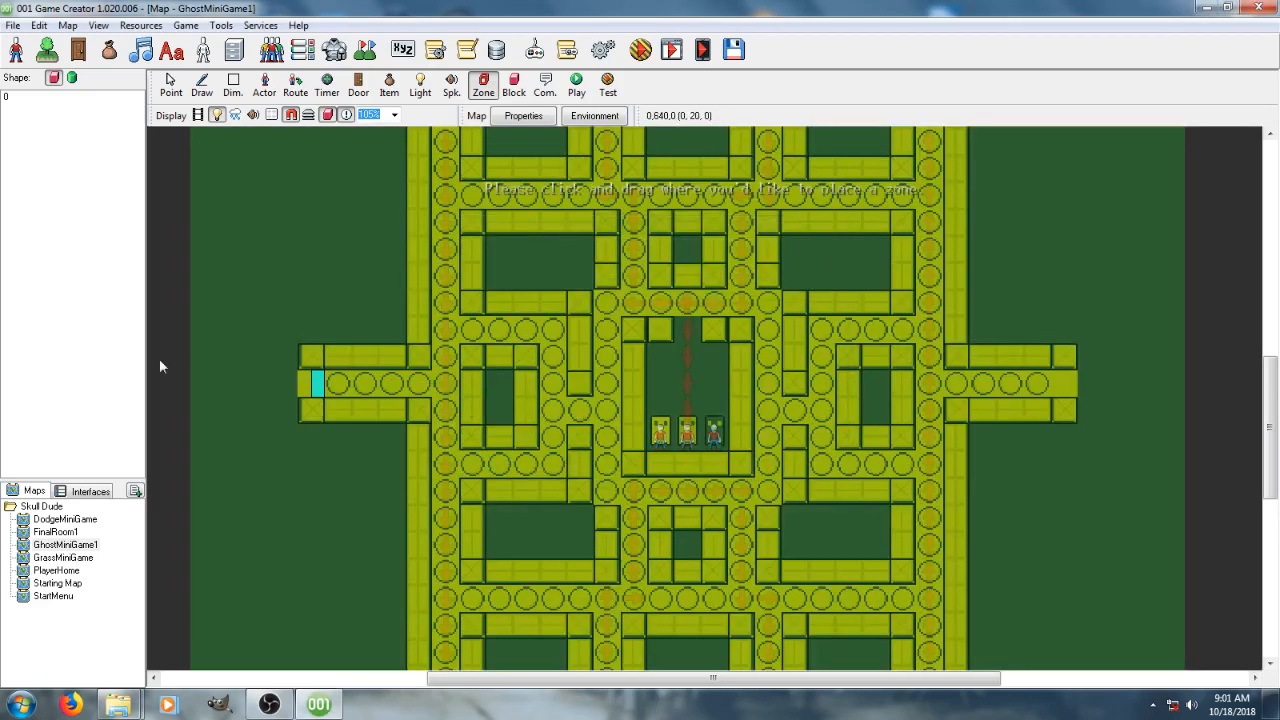
Copy the left tunnel's zone to the right tunnel's outer end and set the copy's destination location to (5, 21, 0)
click(170, 82)
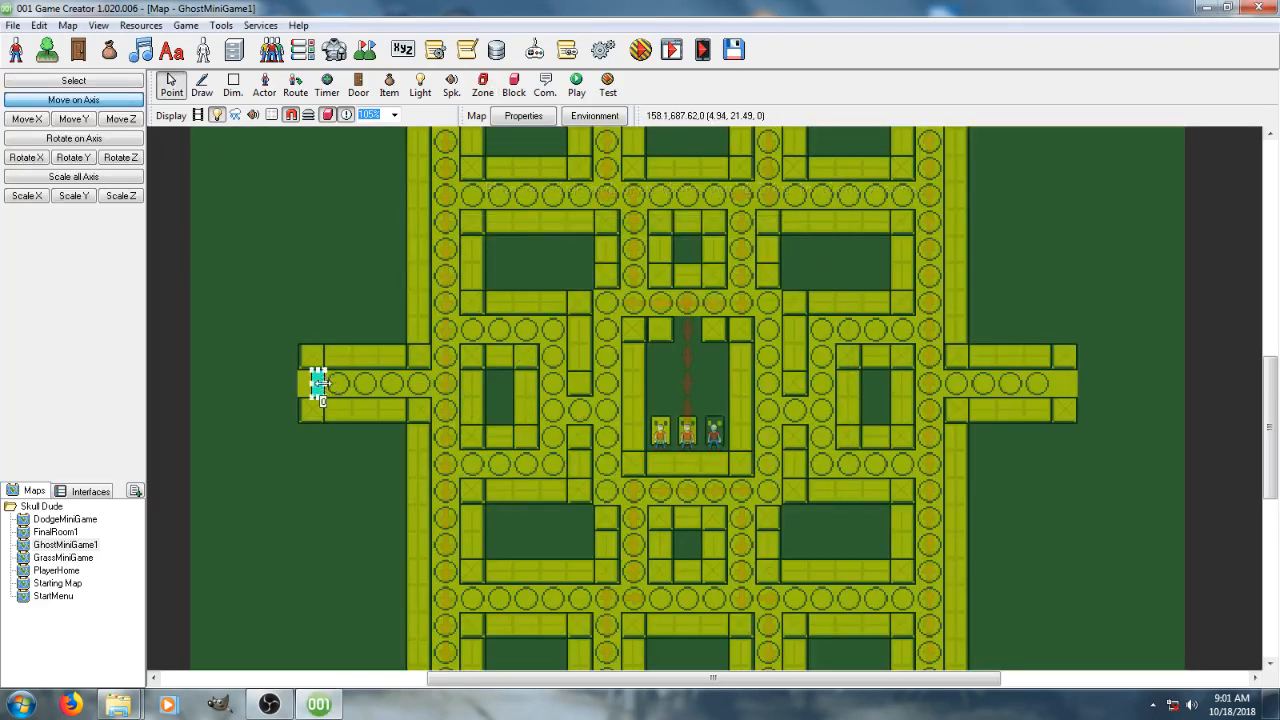
drag(320, 385, 934, 385)
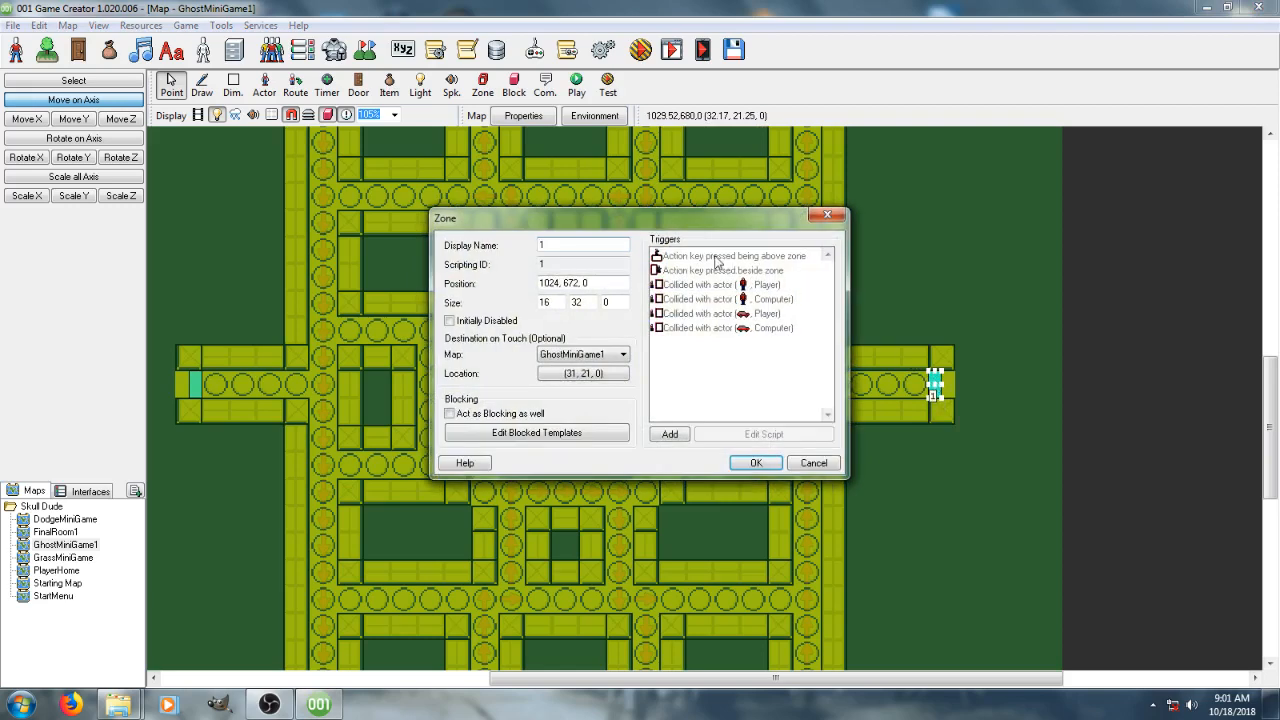
click(583, 373)
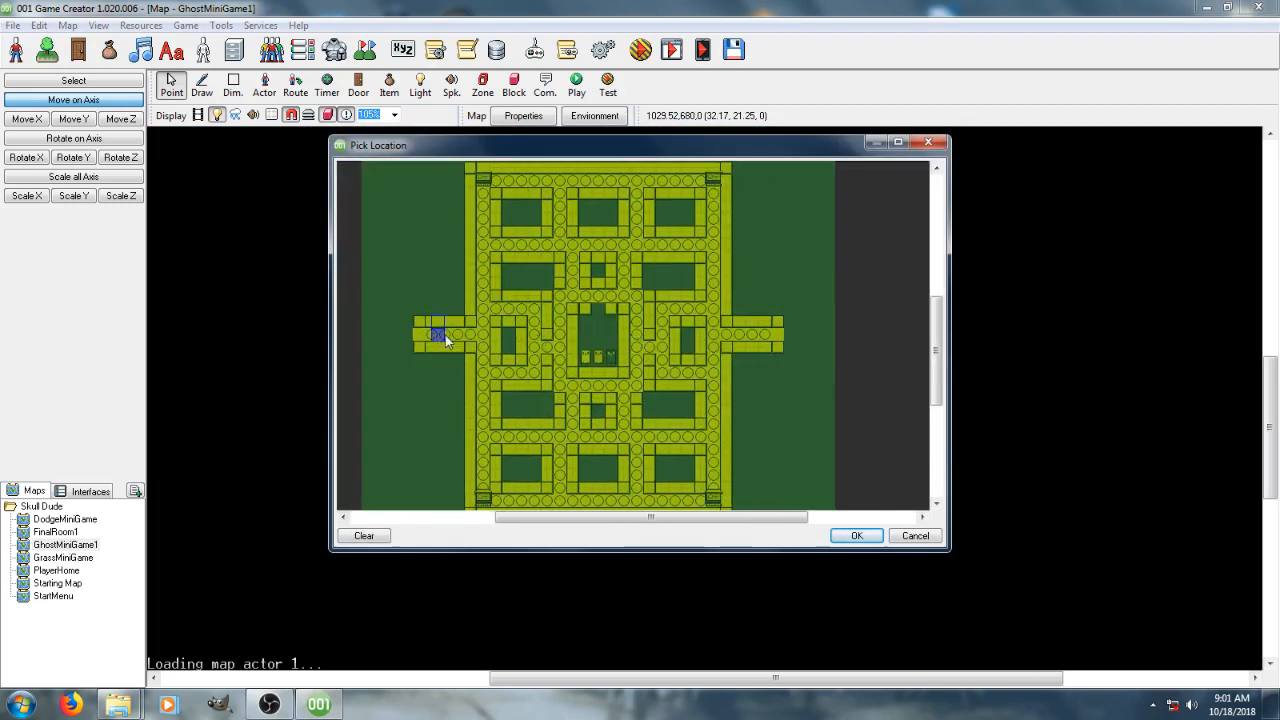
click(856, 535)
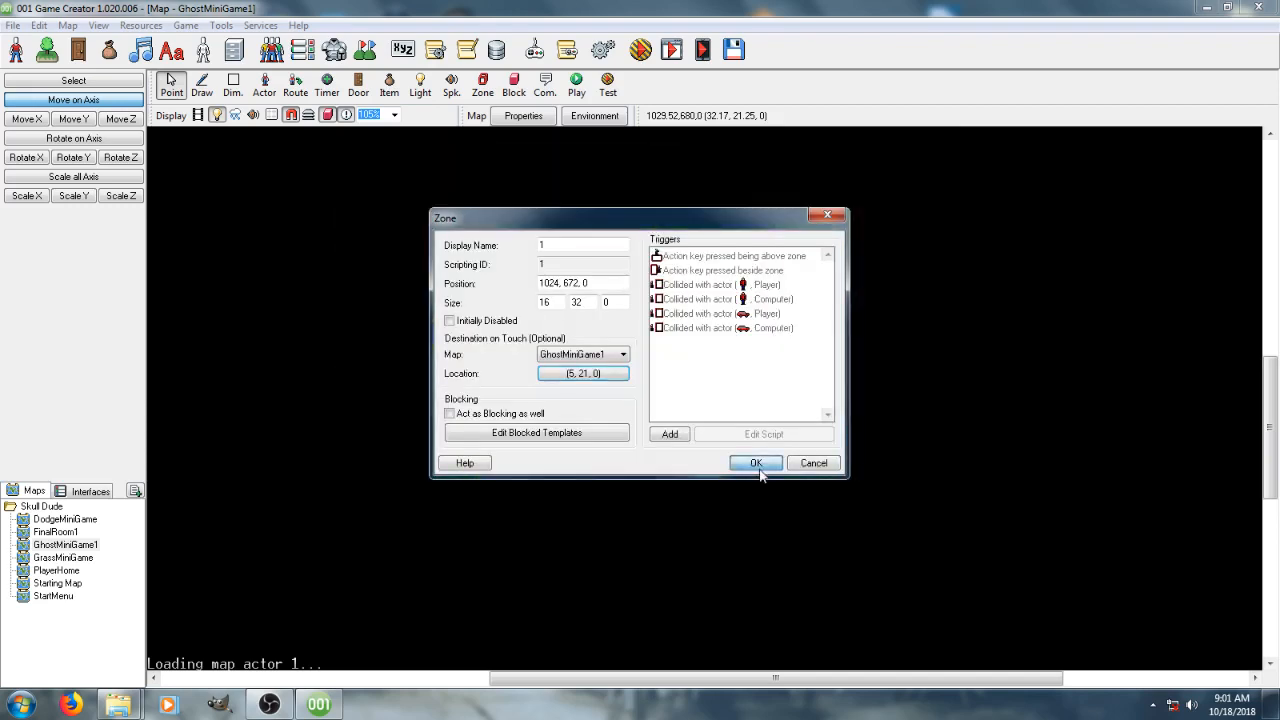
click(760, 465)
Start a windowed playtest from the left corridor beside the tunnel and walk the player out through the left tunnel
click(577, 85)
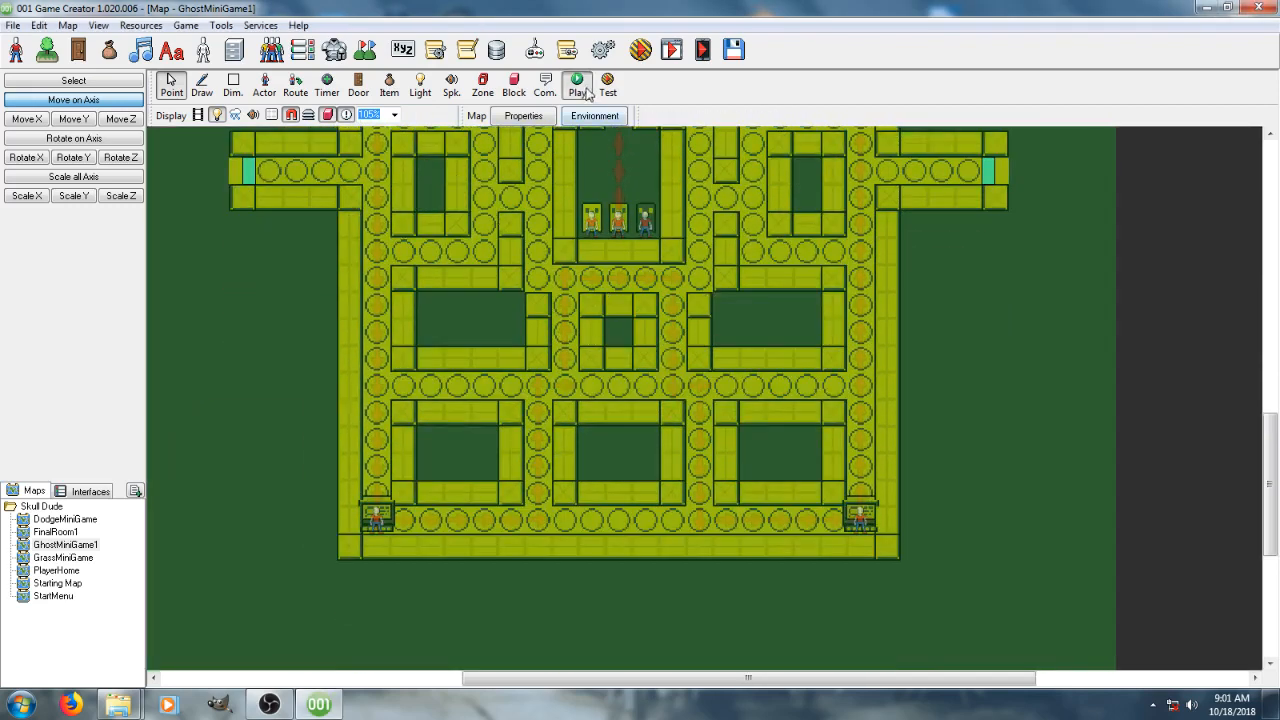
click(435, 313)
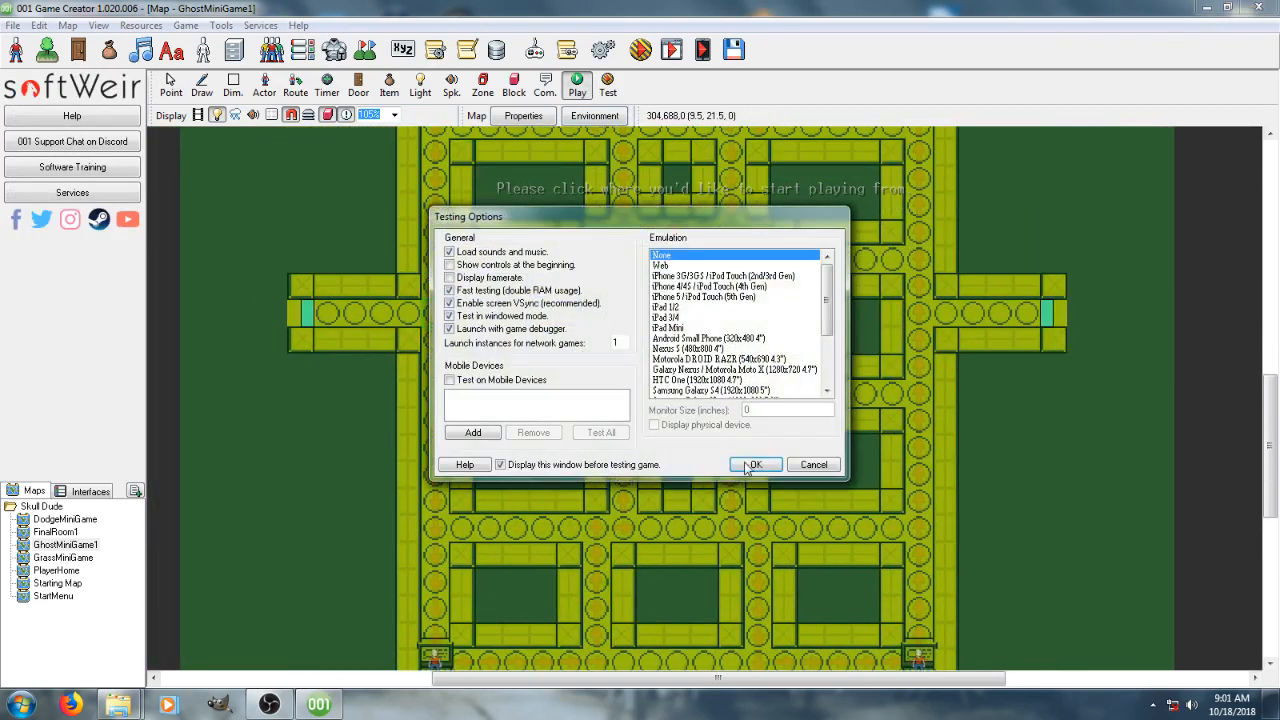
click(765, 458)
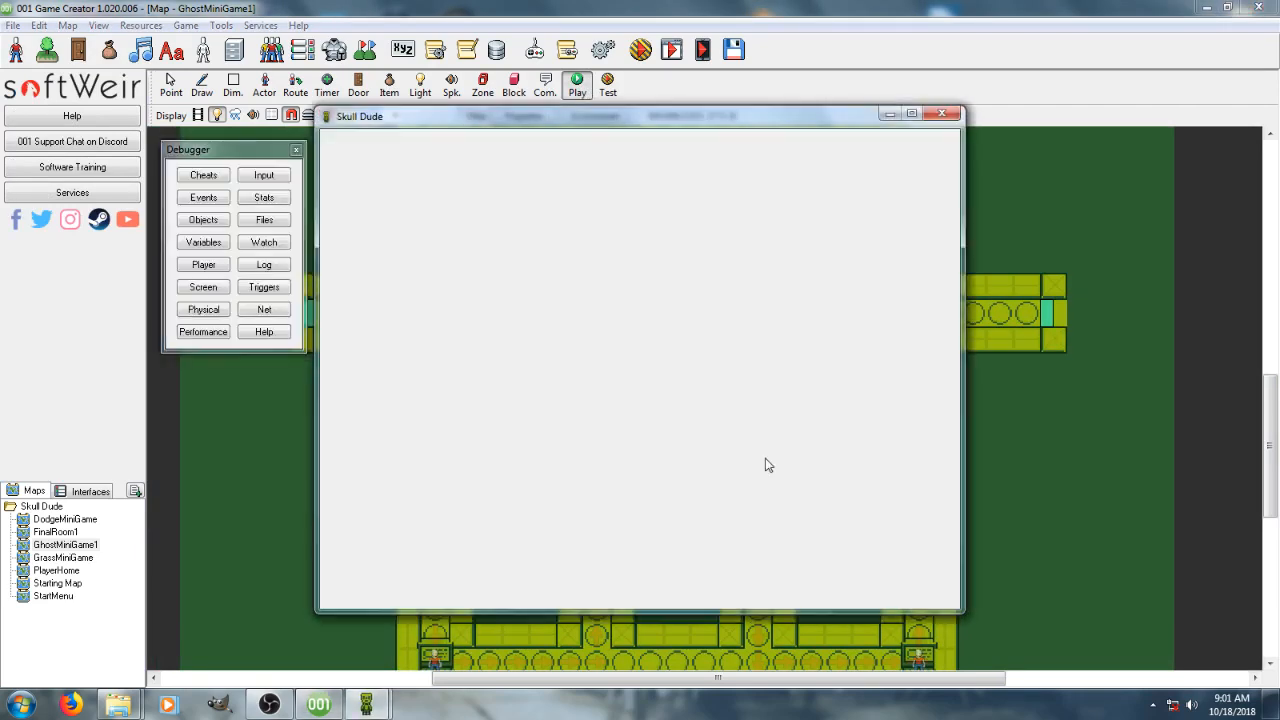
key(Left)
key(Down)
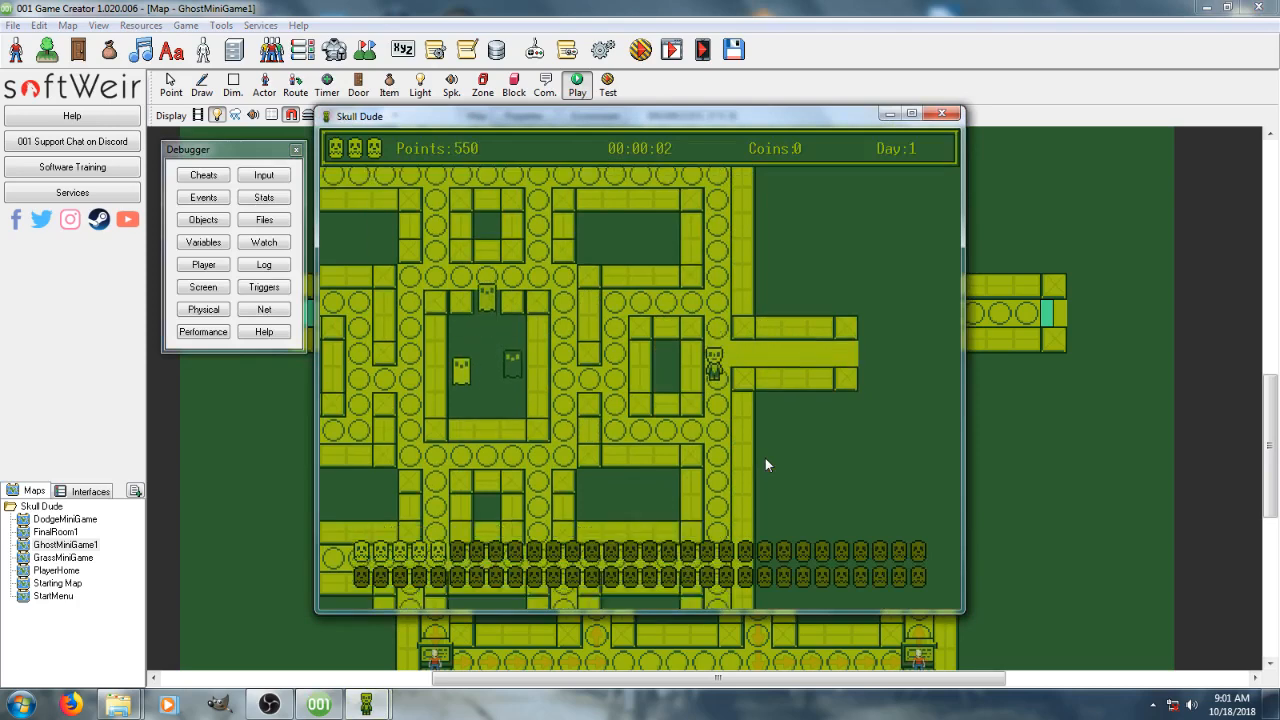
Move the player back and forth through the right and left tunnels to test both teleport zones
key(Up)
key(Right)
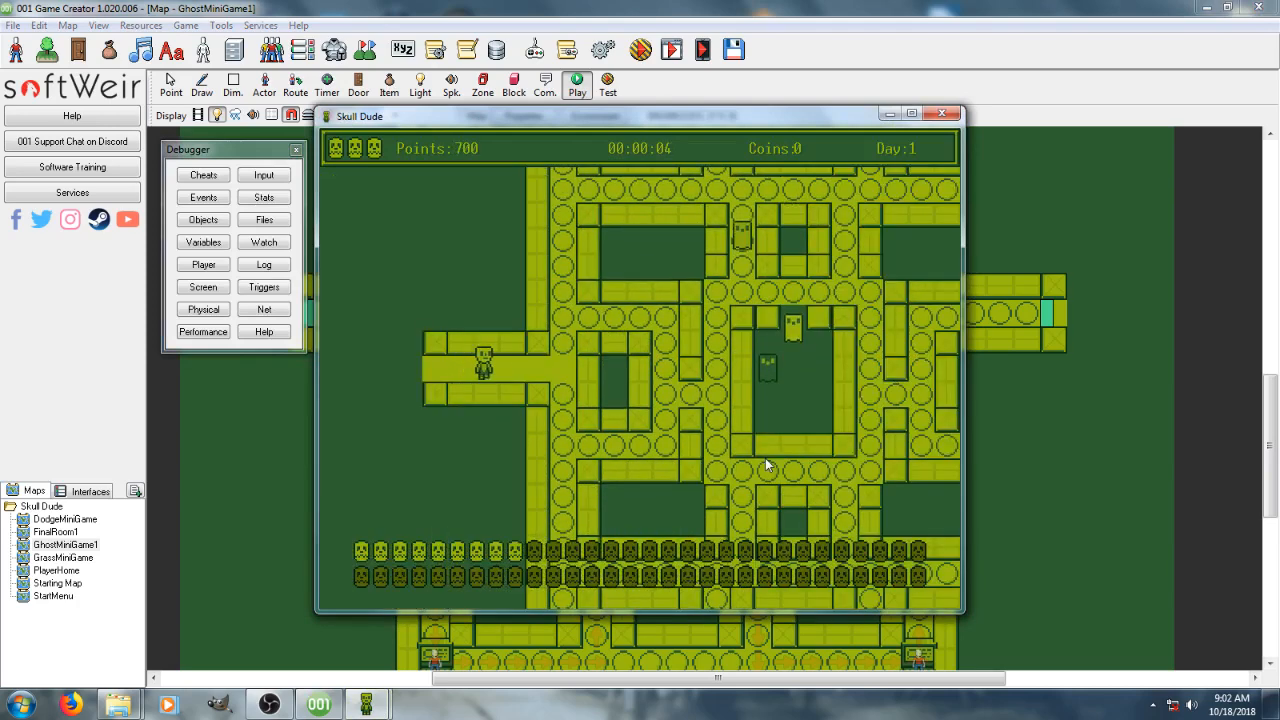
key(Left)
key(Right)
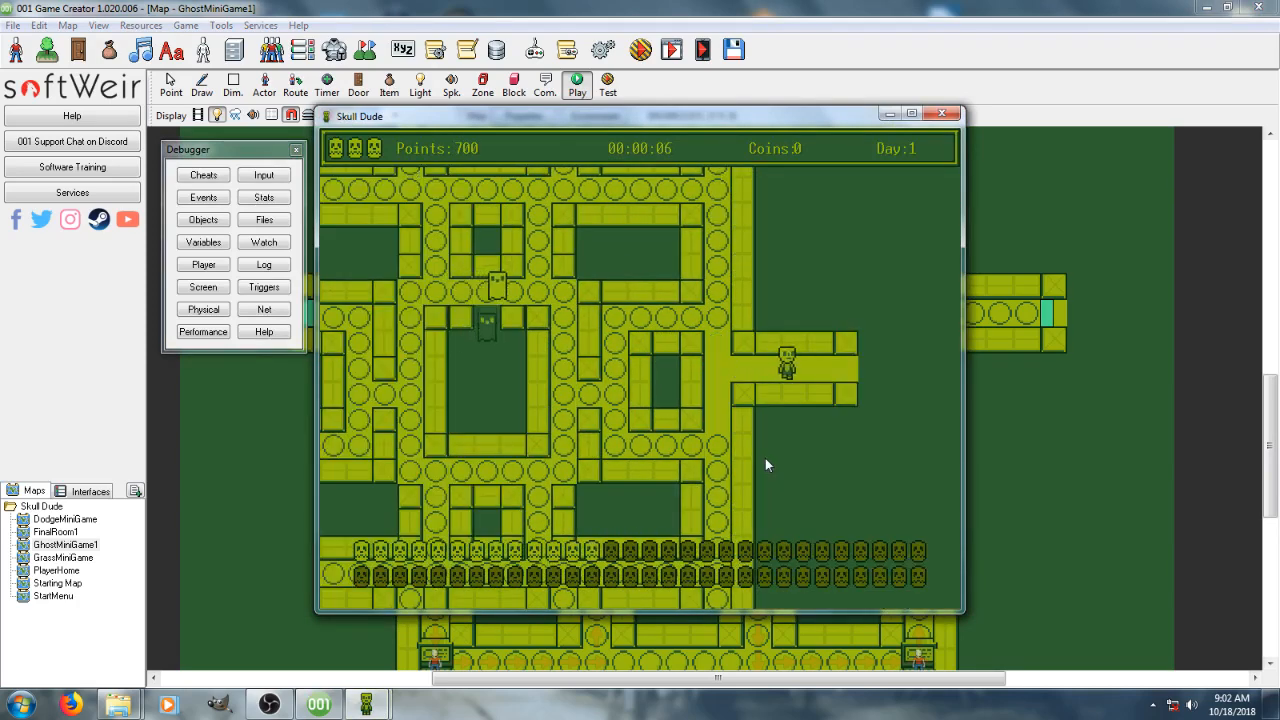
key(Left)
key(Right)
key(Left)
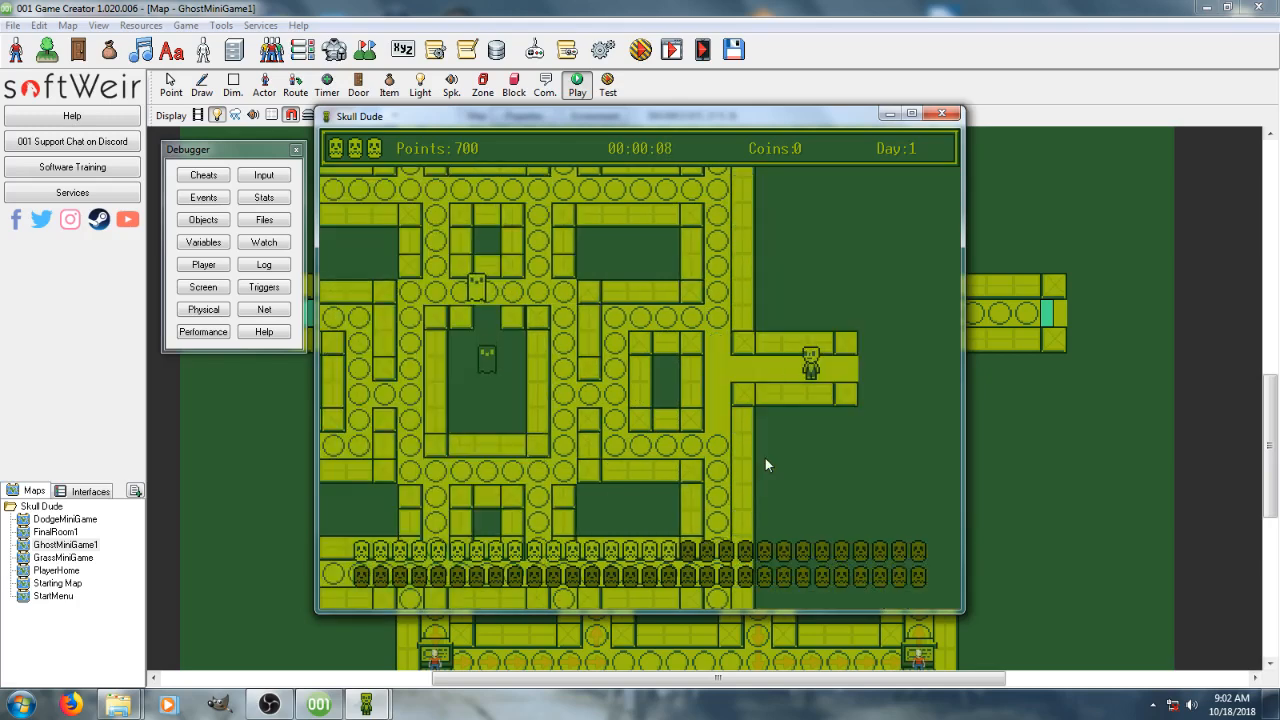
Walk the player down the right corridor to the bottom-right corner and into the lower maze, collecting dots and avoiding the ghosts
key(Down)
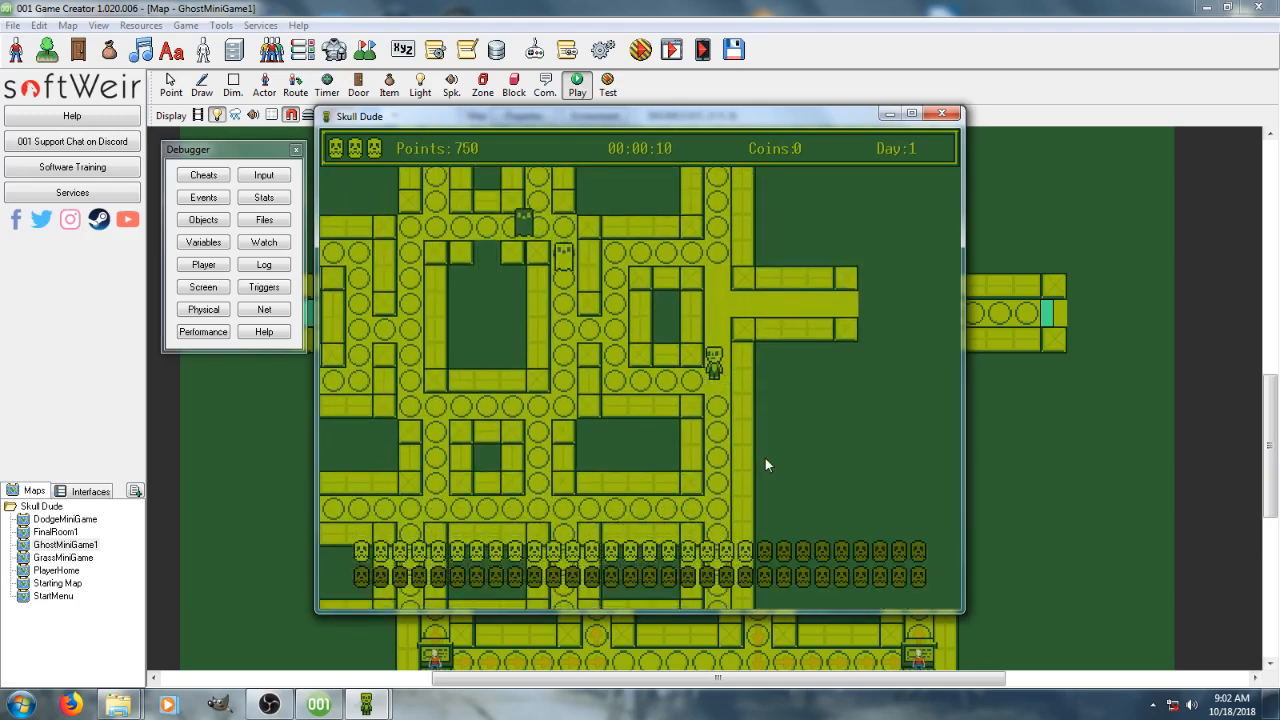
key(Left)
key(Right)
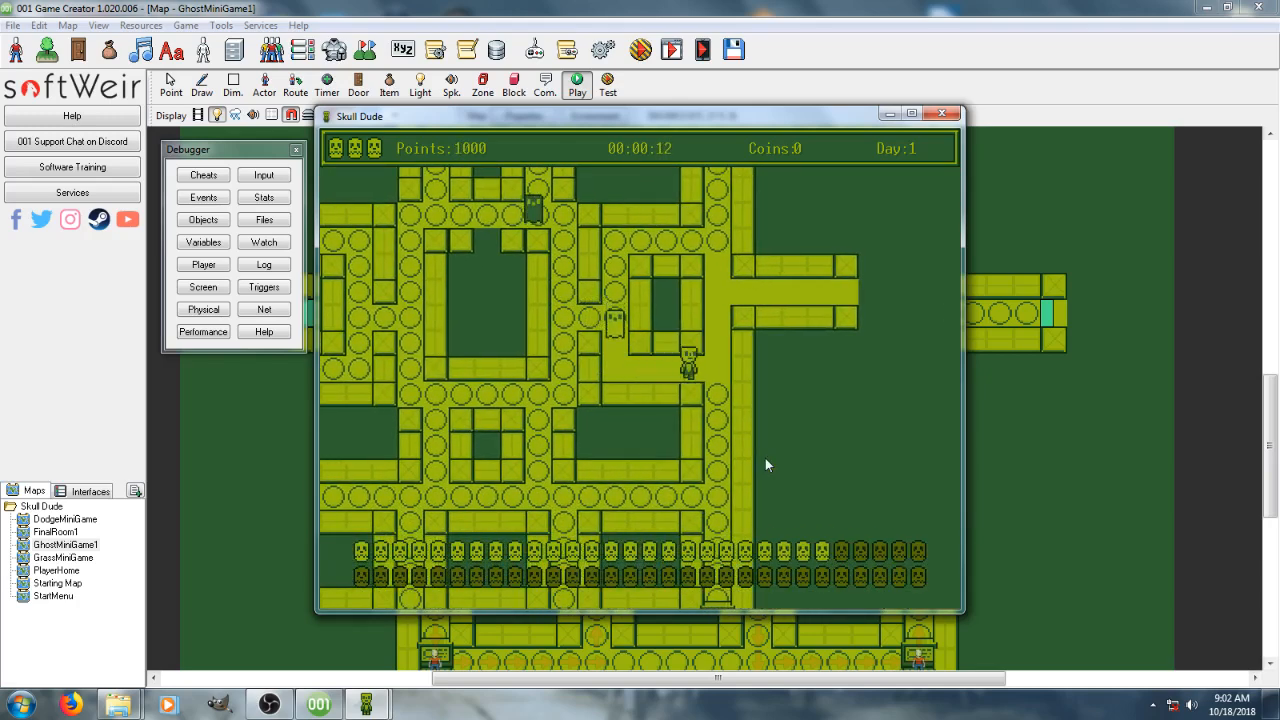
key(Down)
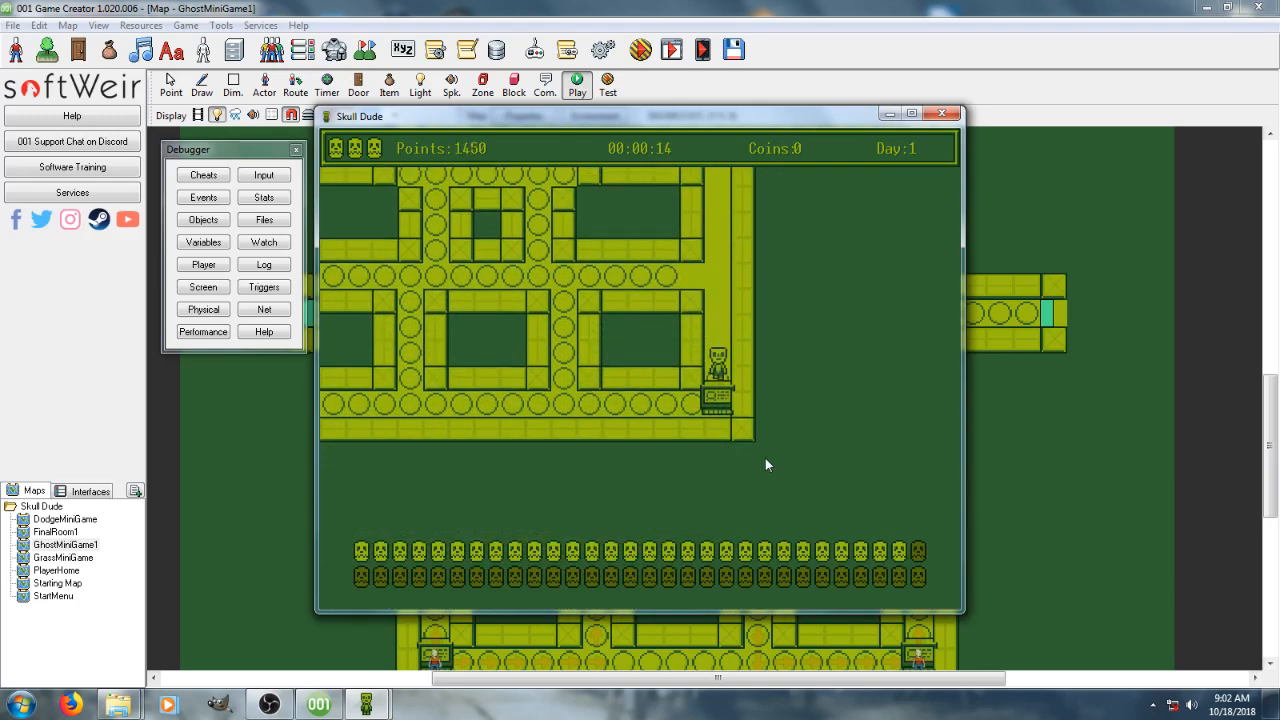
key(Left)
key(Up)
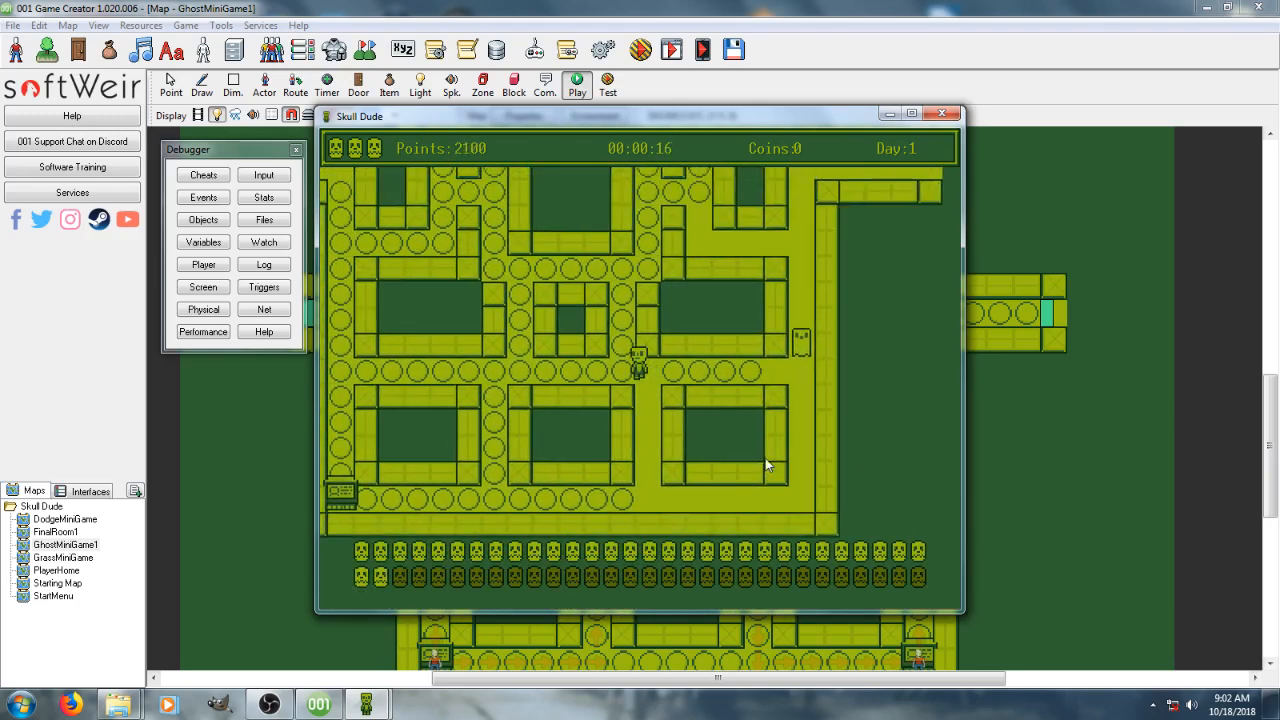
Guide the player through the lower middle paths to the left corridor, out through the left tunnel and up the right corridor
key(Left)
key(Up)
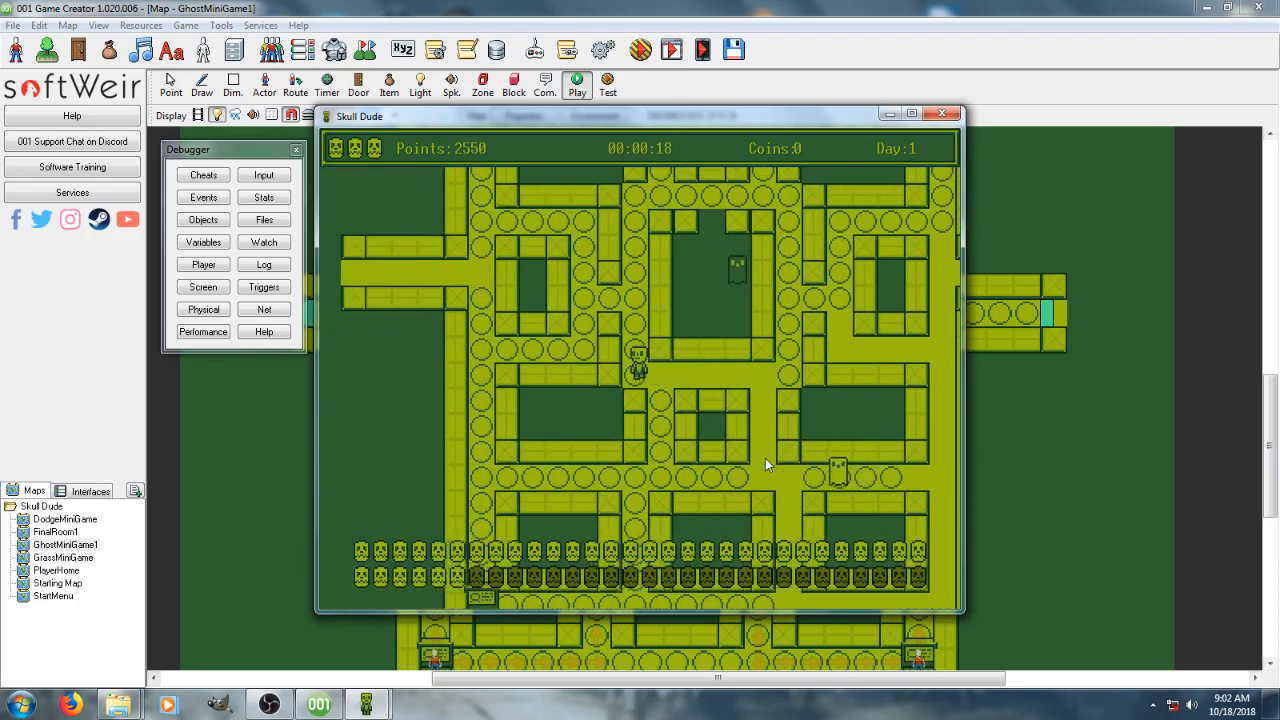
key(Left)
key(Up)
key(Left)
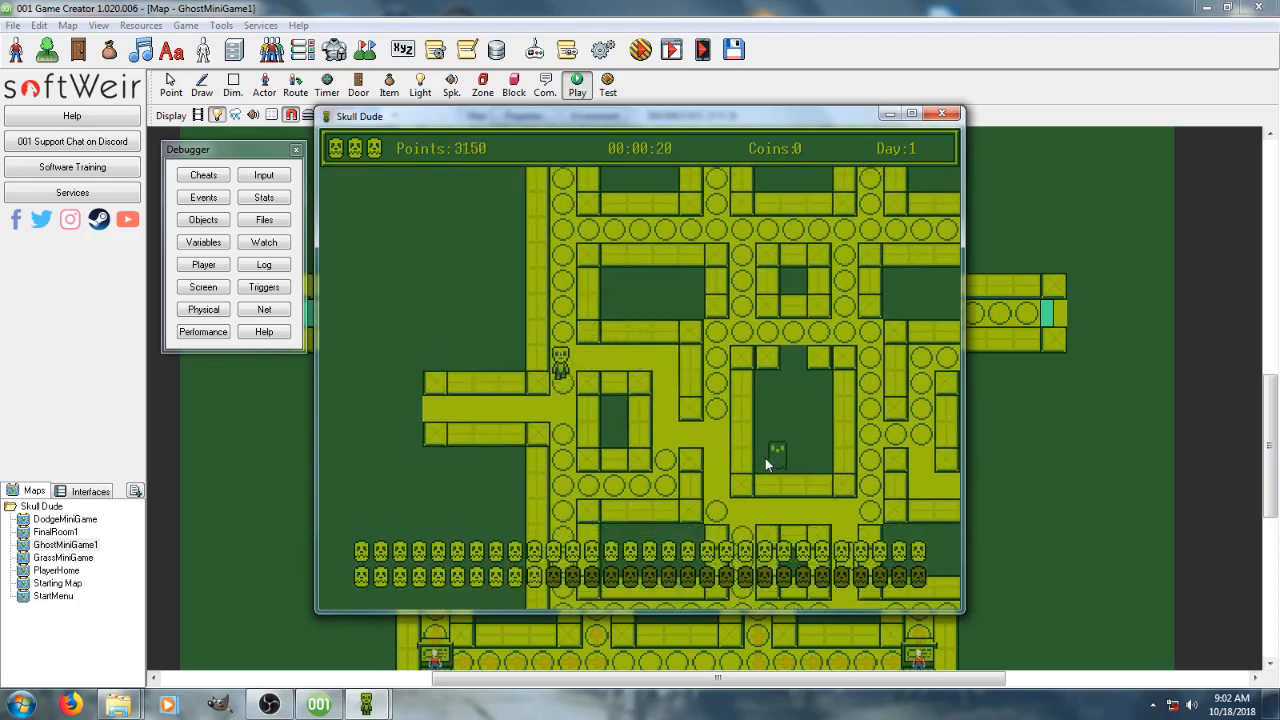
key(Up)
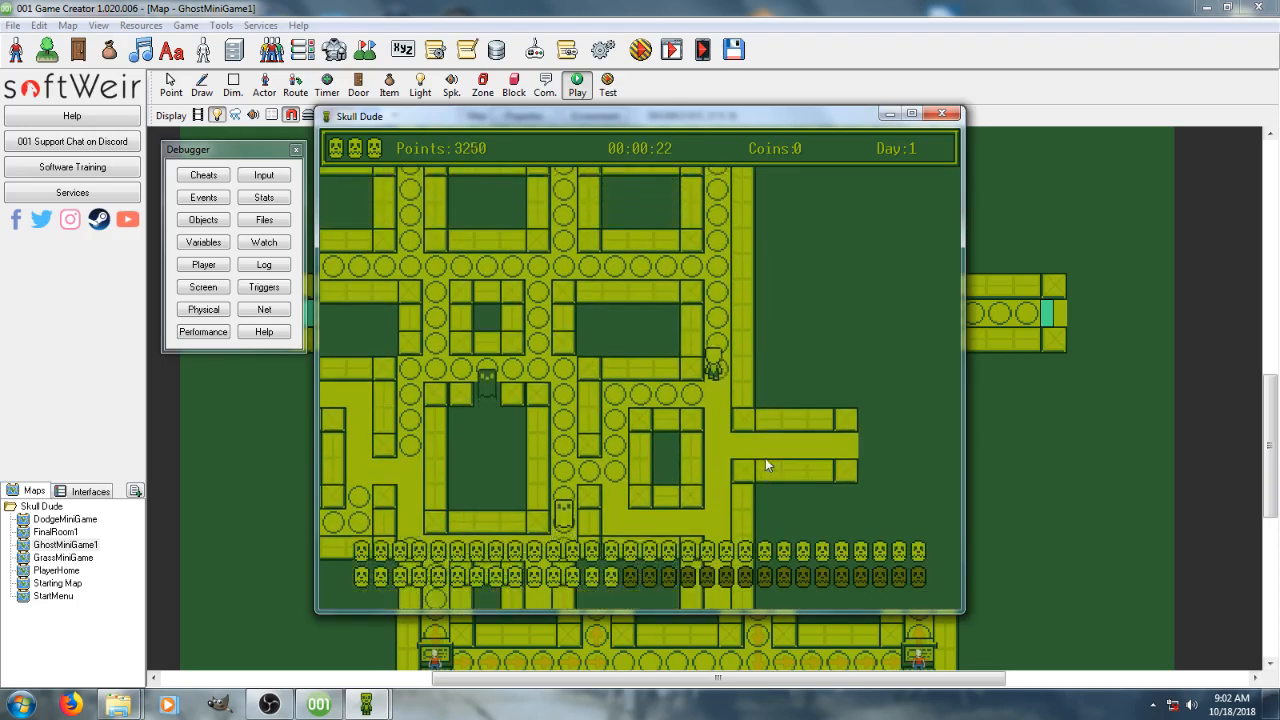
Collect dots in the upper maze toward the top-left corner until the round completes, dismiss the message and close the playtest
key(Left)
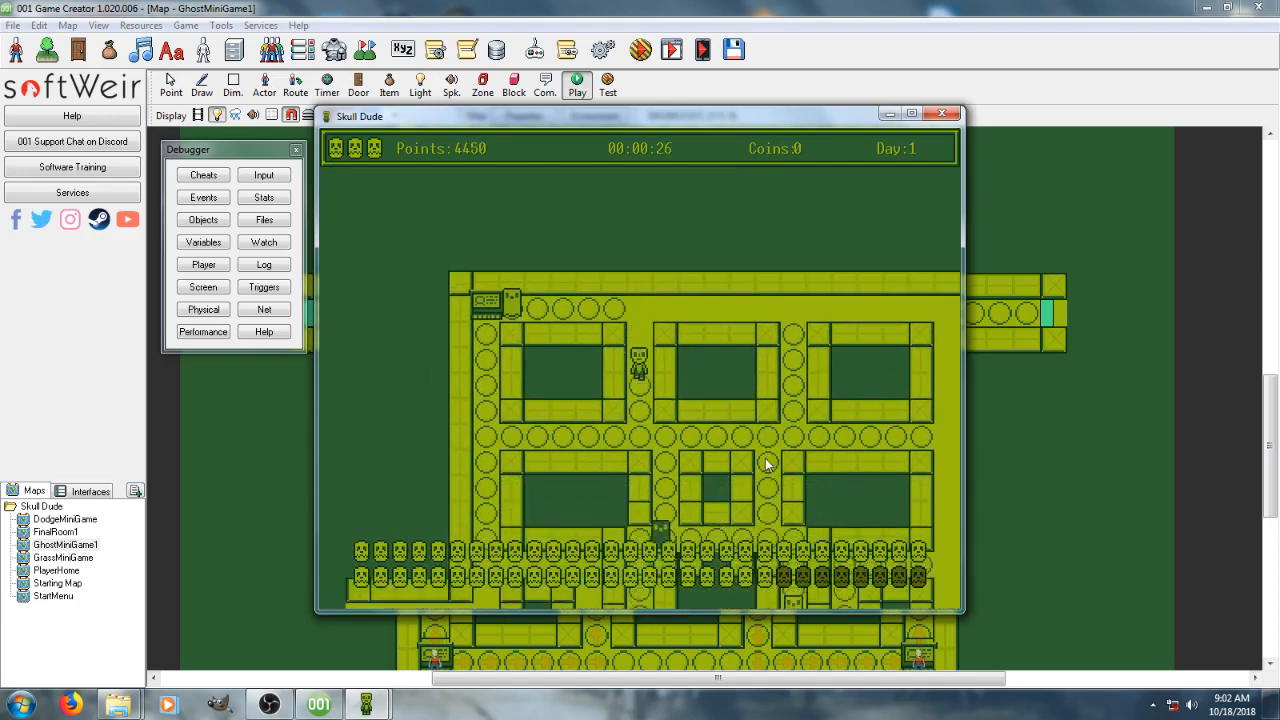
key(Down)
key(Left)
key(Up)
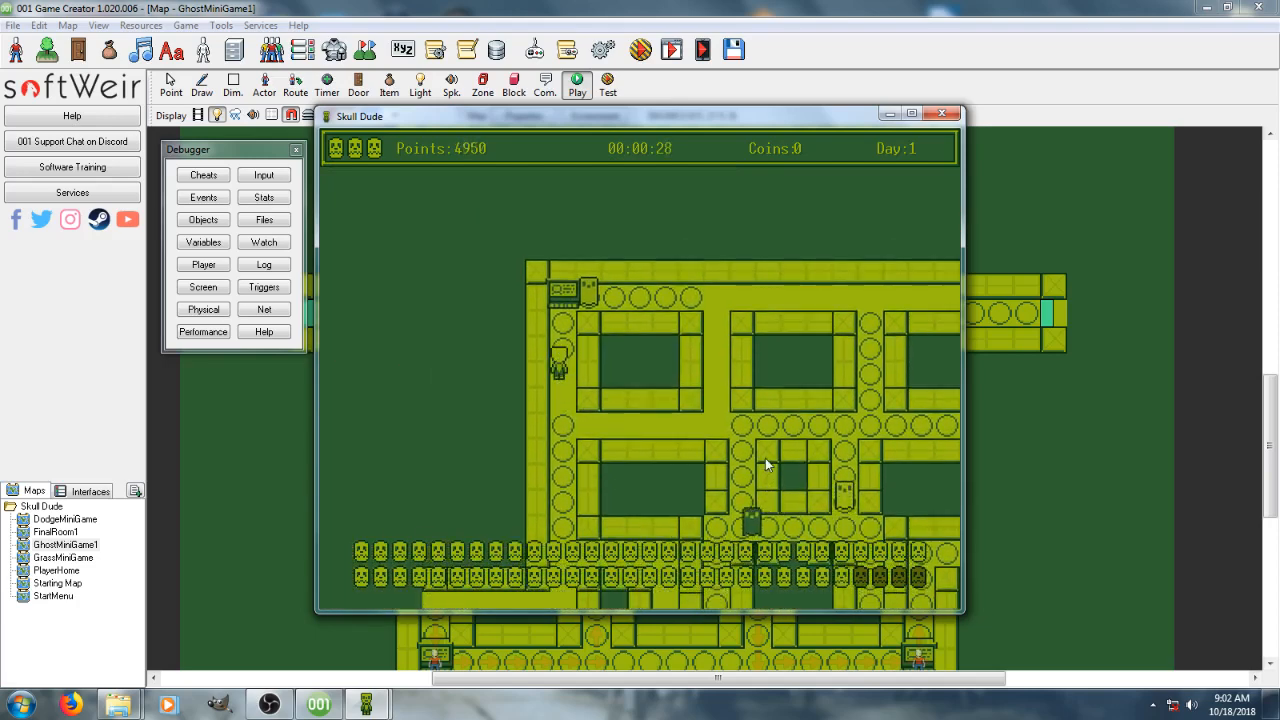
key(Down)
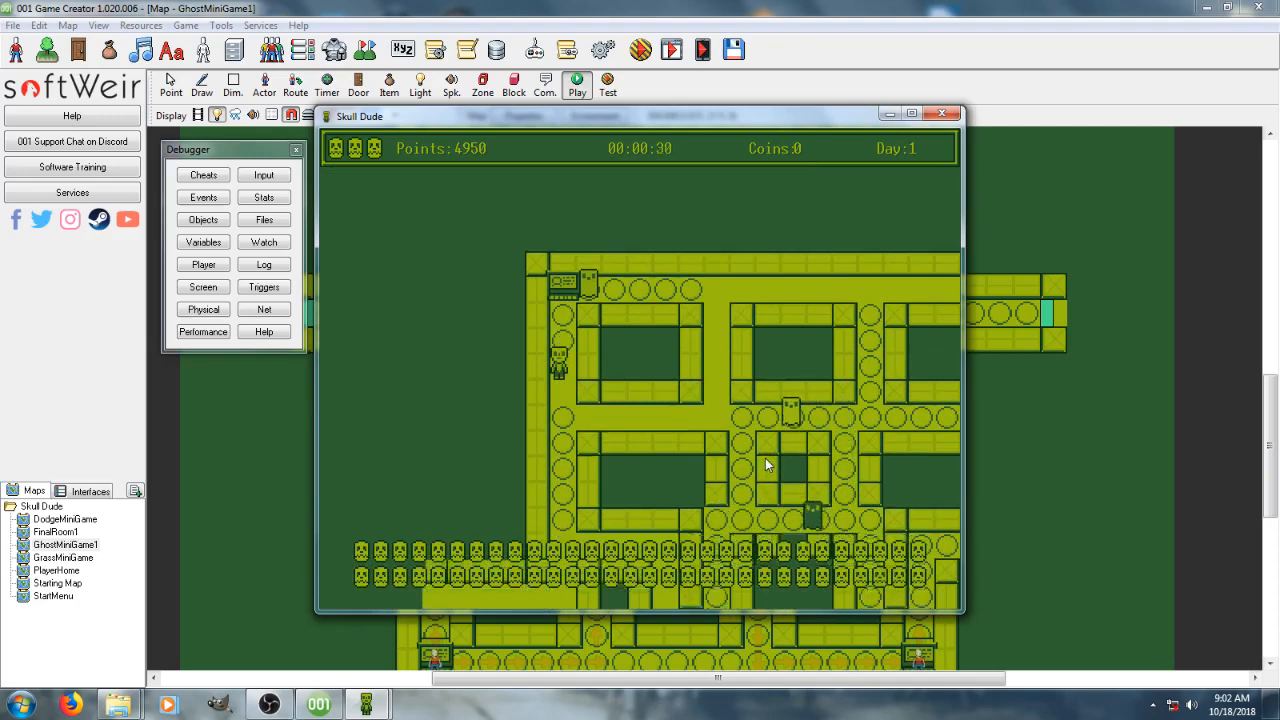
key(space)
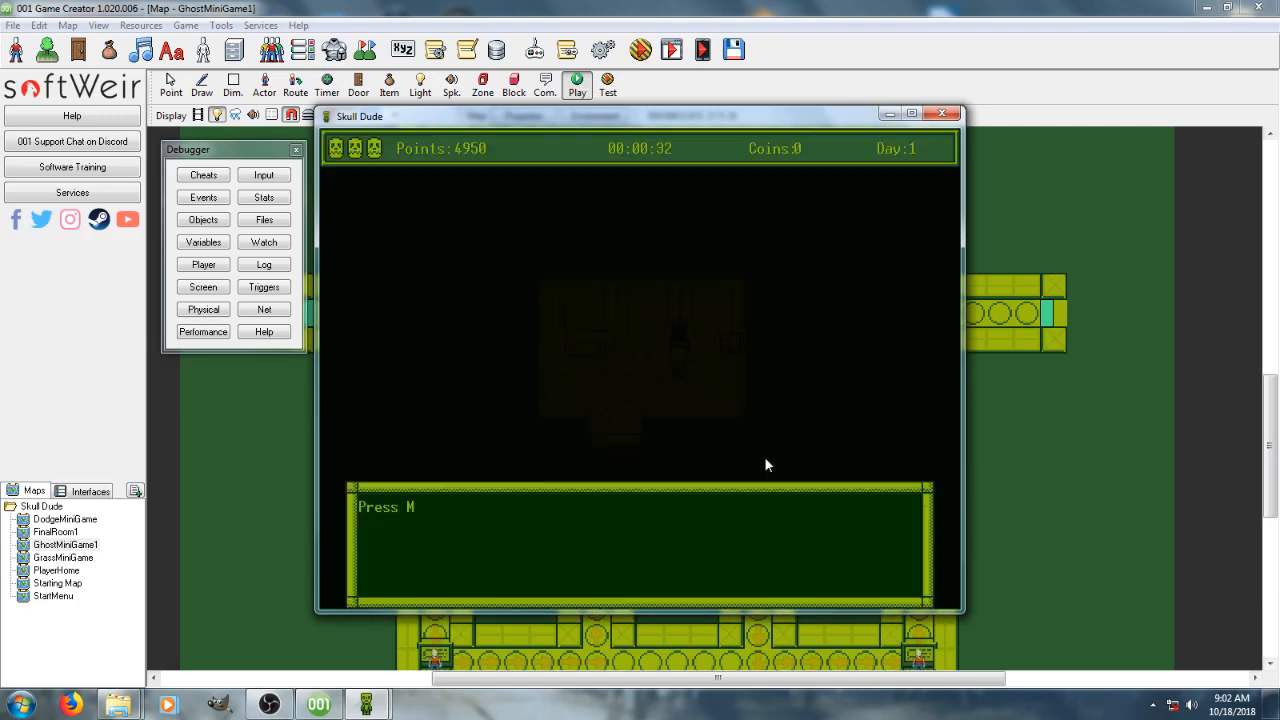
key(space)
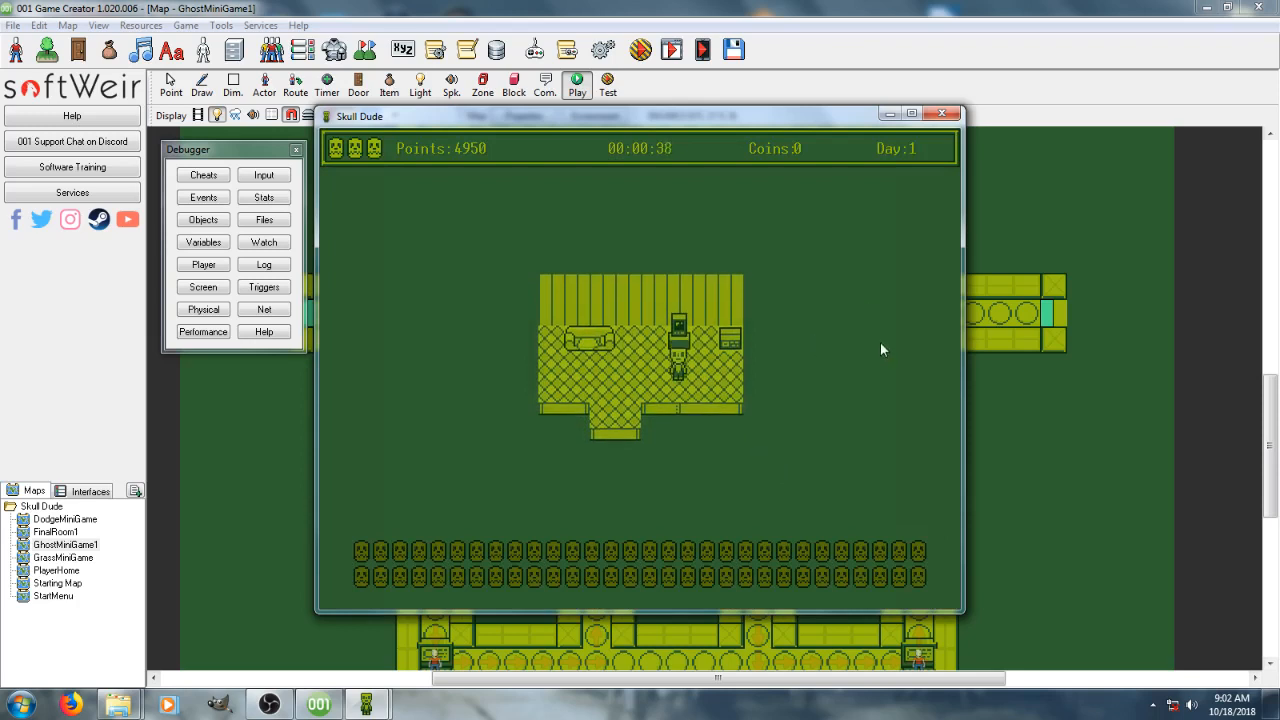
click(941, 113)
Review the leftmost ghost's actor settings in the central pen without changing them, and look over the upper half of the maze
click(171, 85)
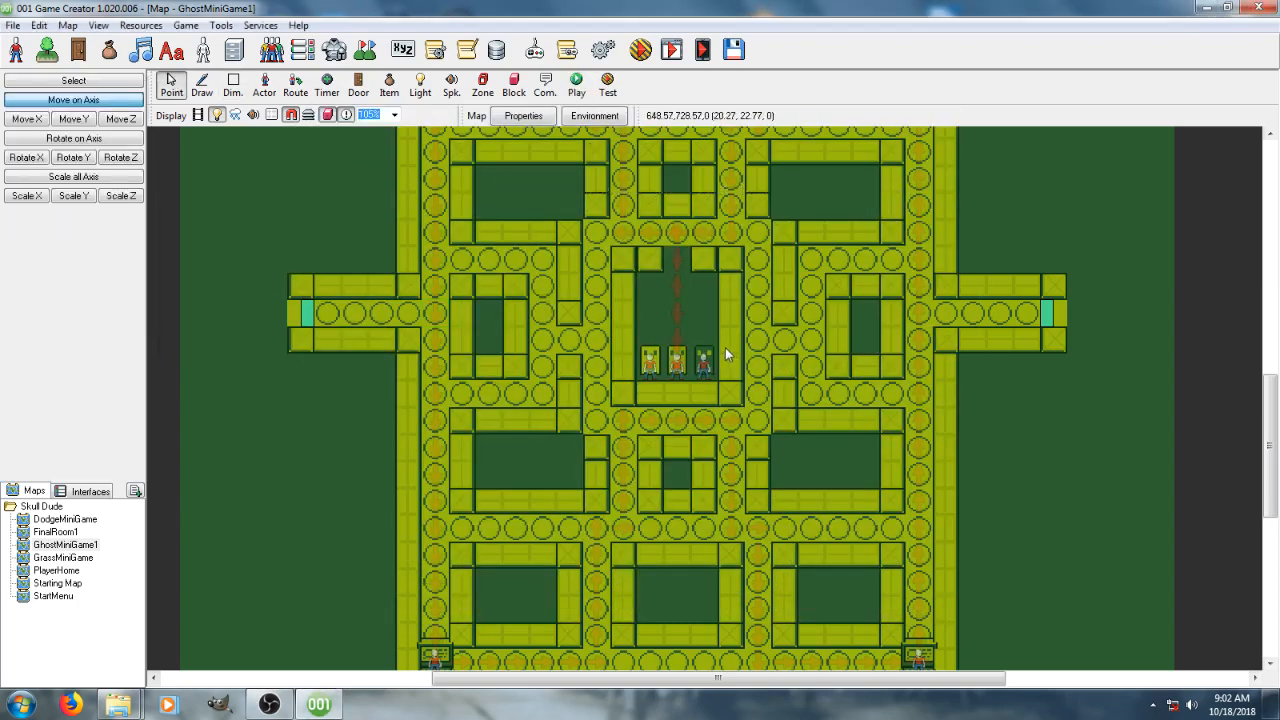
double_click(655, 357)
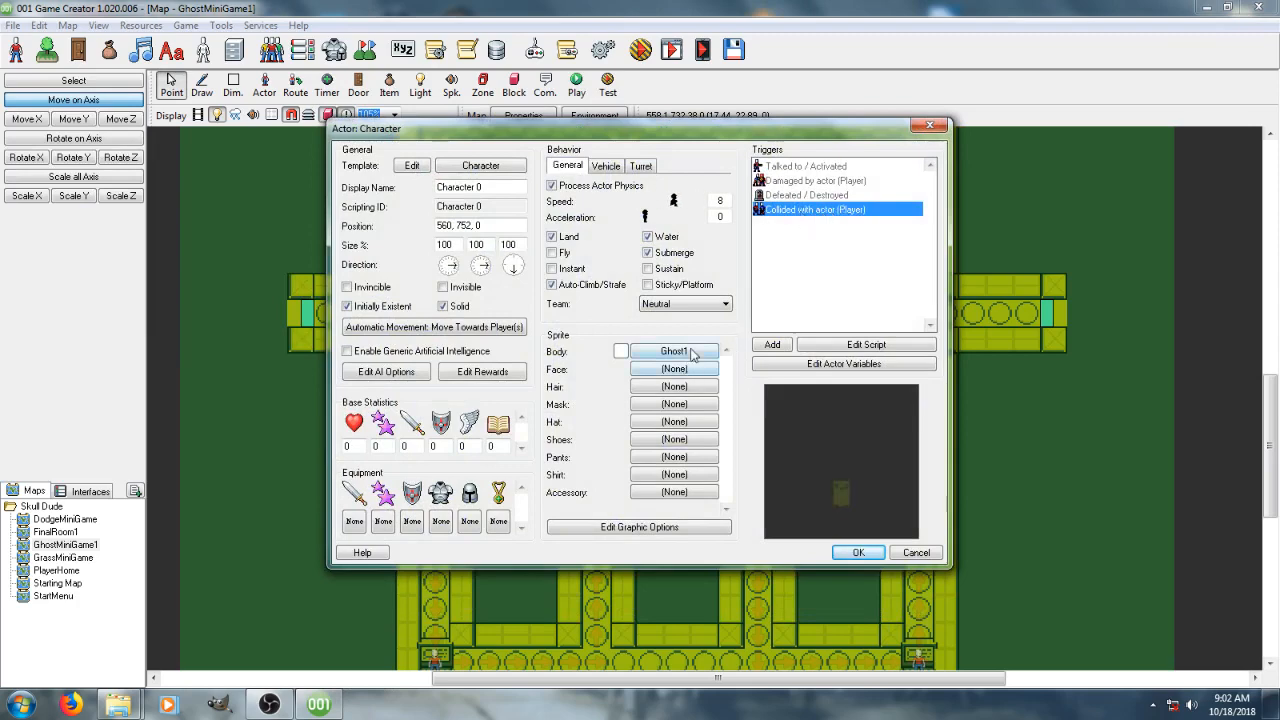
click(905, 551)
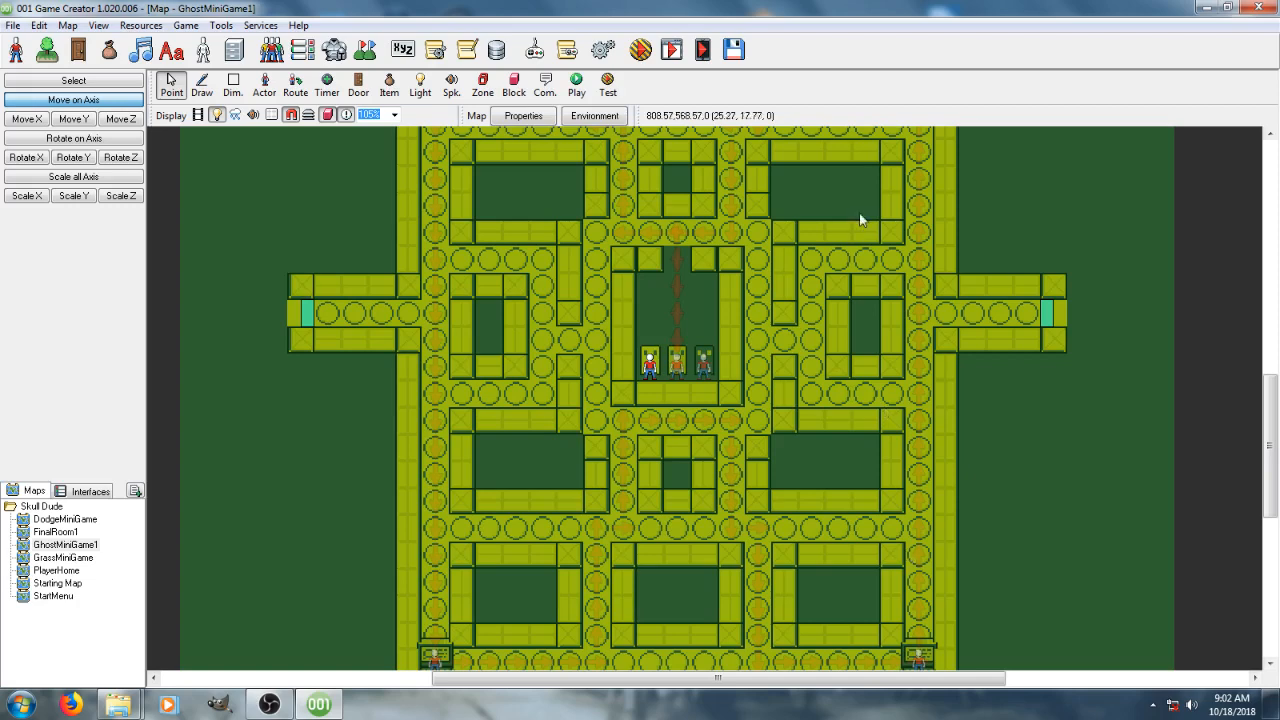
scroll(860, 220, up, 5)
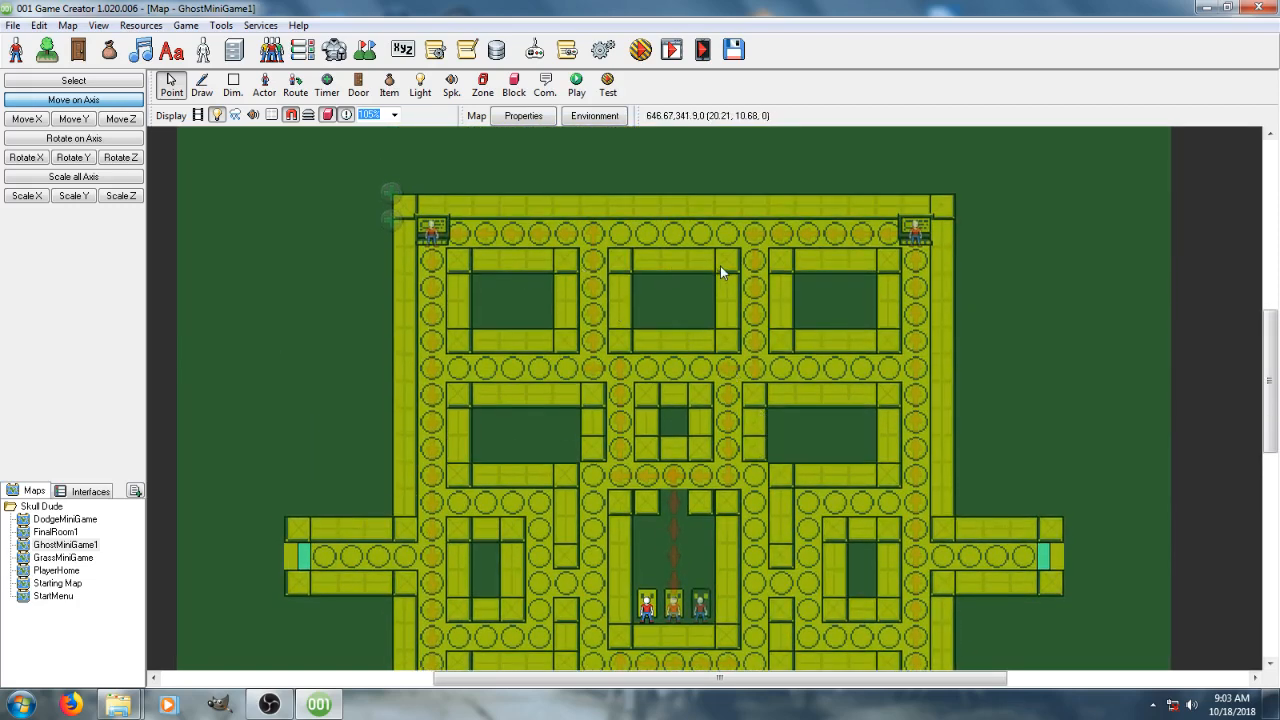
scroll(720, 266, down, 1)
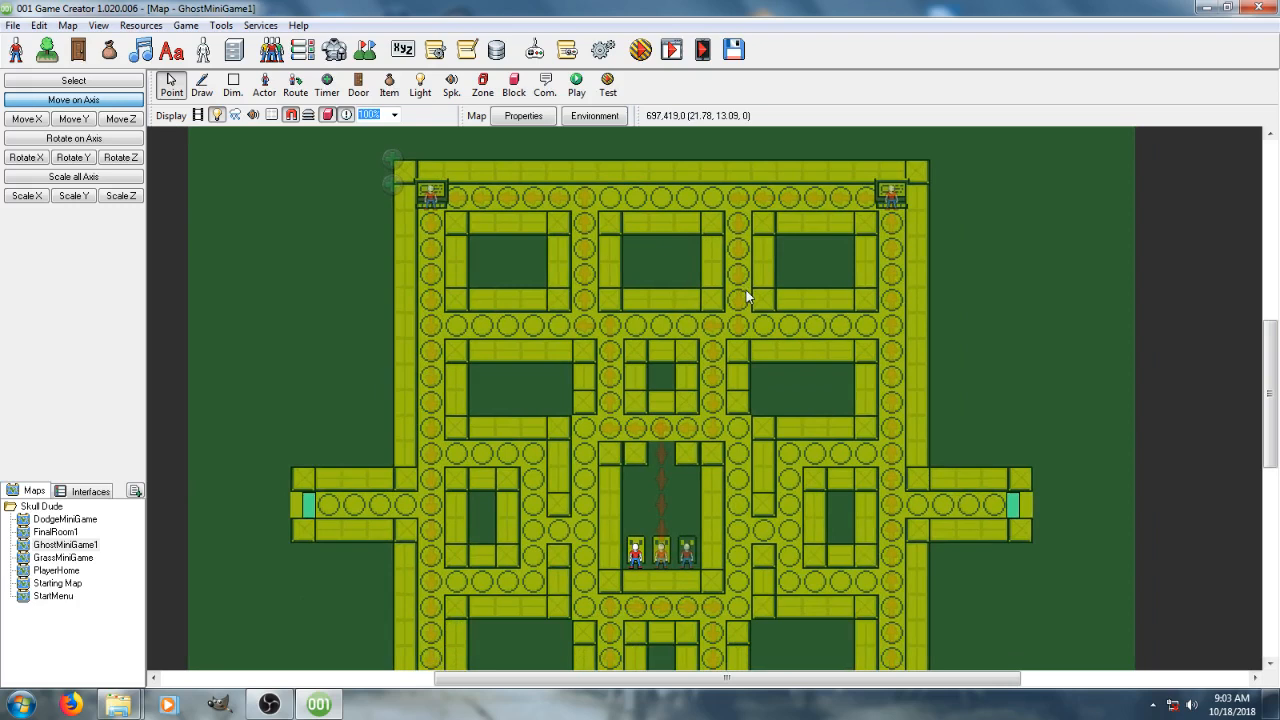